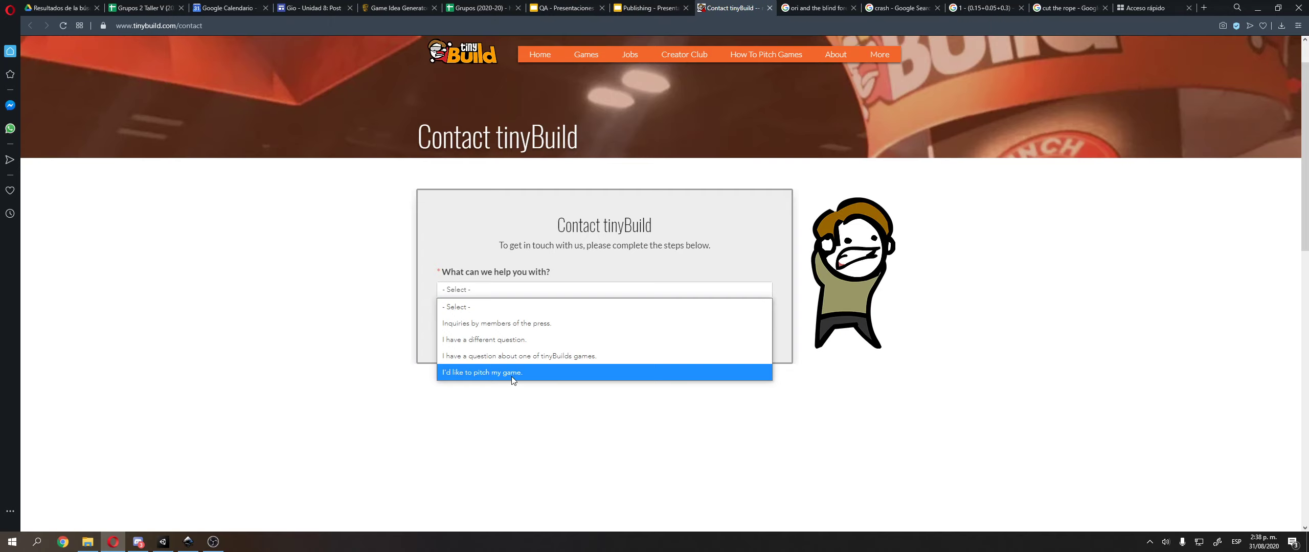
# - Select "I'd like to pitch my game." as the contact reason and view the pitch instructions
pyautogui.click(512, 374)
pyautogui.scroll(-2, 555, 315)
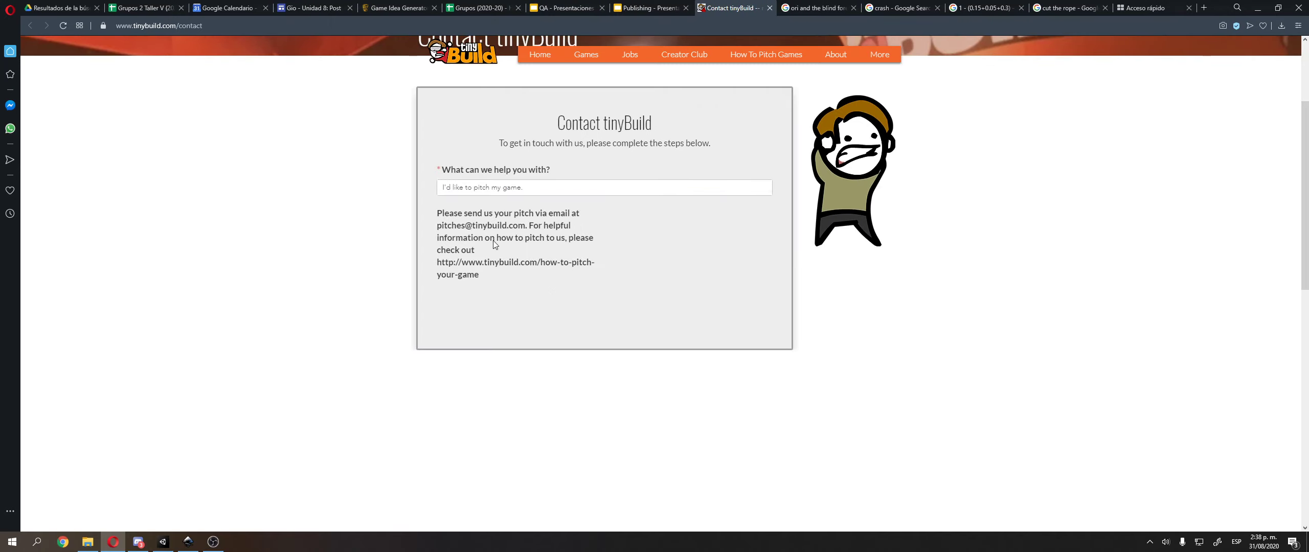
# - Switch to the Publishing presentation, show the Self-Publishing slide in full screen and leave the slideshow
pyautogui.click(644, 6)
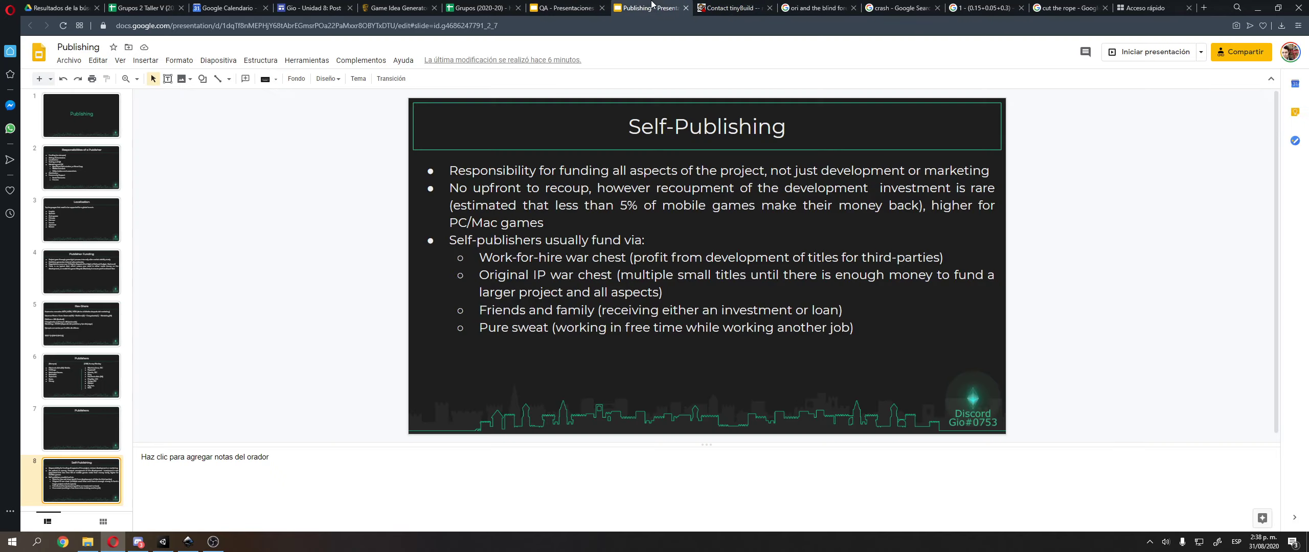
pyautogui.click(1132, 51)
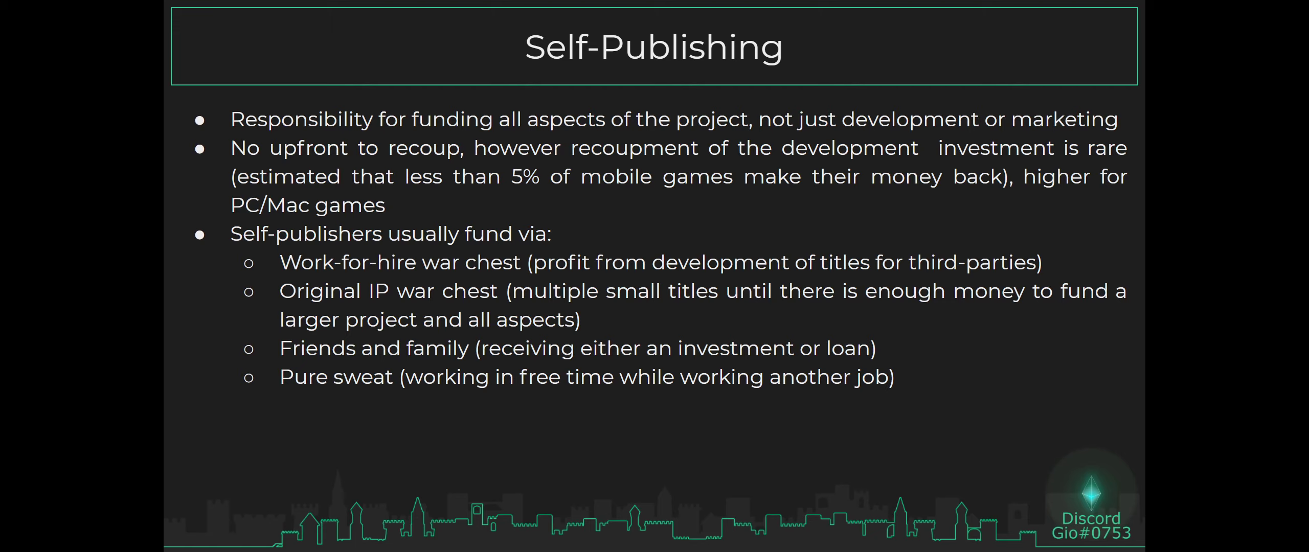
pyautogui.press('Escape')
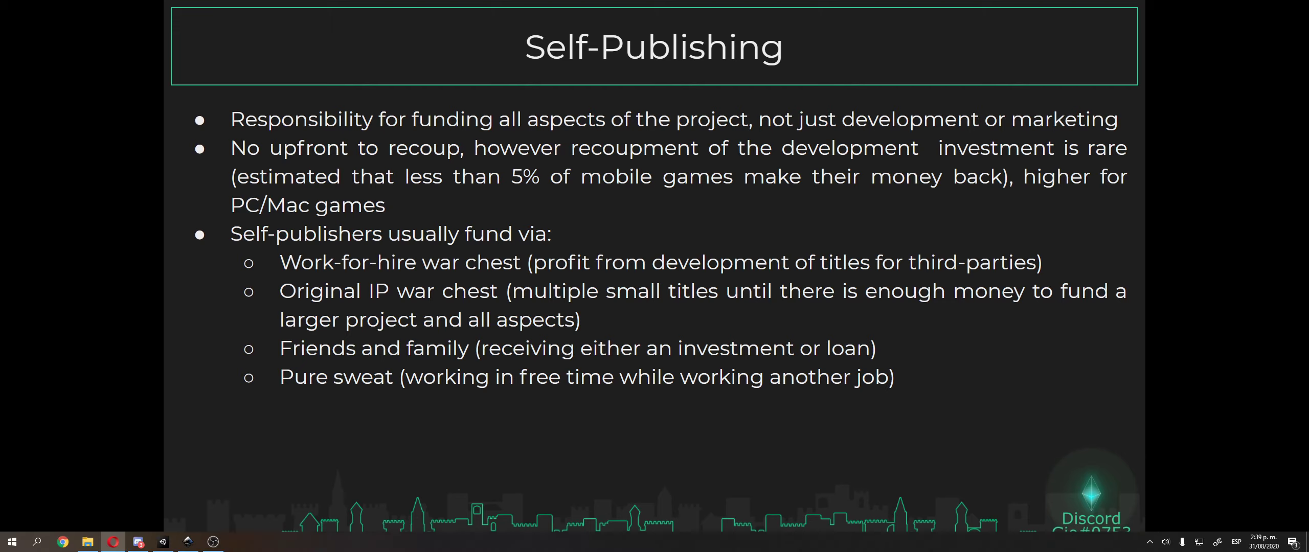
# - Search the web for "nitro chimp" in a new tab and show the image results
pyautogui.hotkey('ctrl', 't')
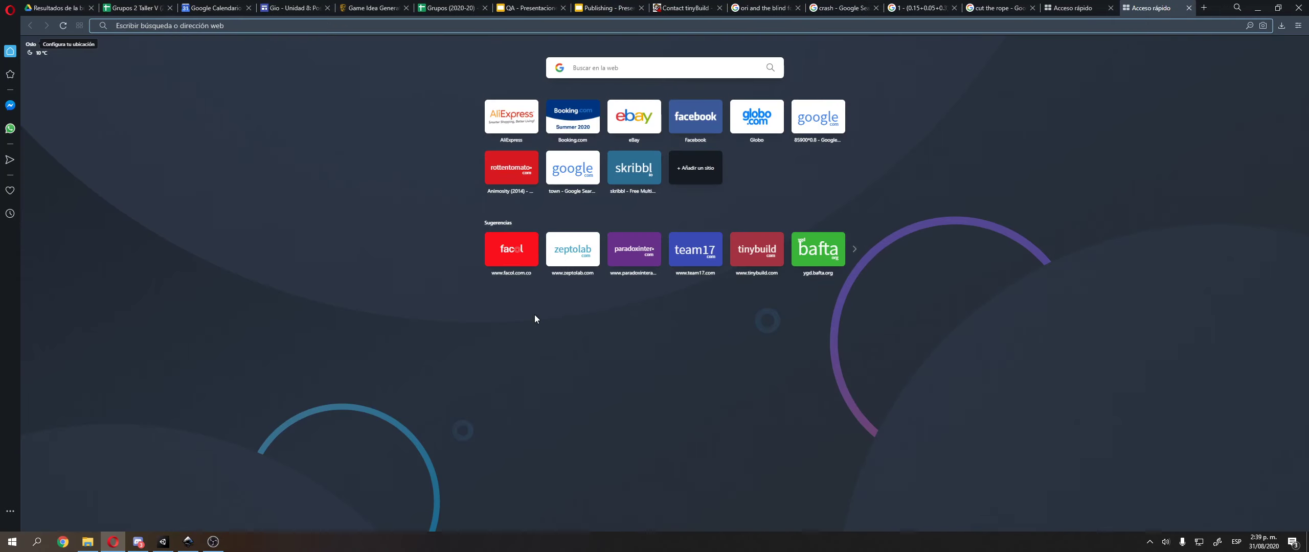
pyautogui.write('nitro')
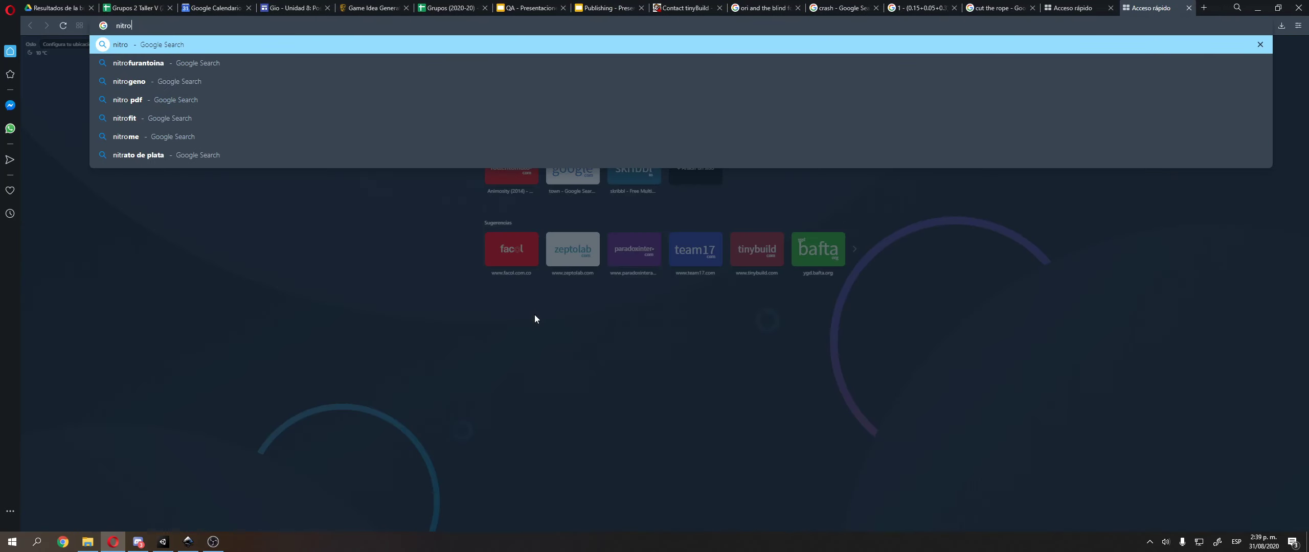
pyautogui.write(' chi')
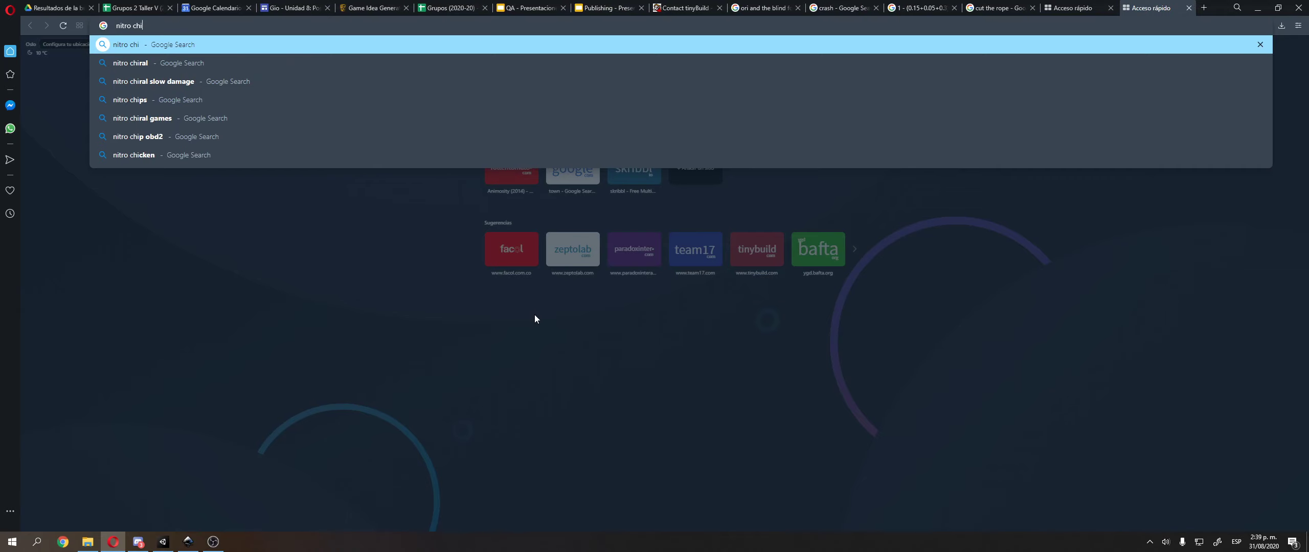
pyautogui.write('mp')
pyautogui.press('Return')
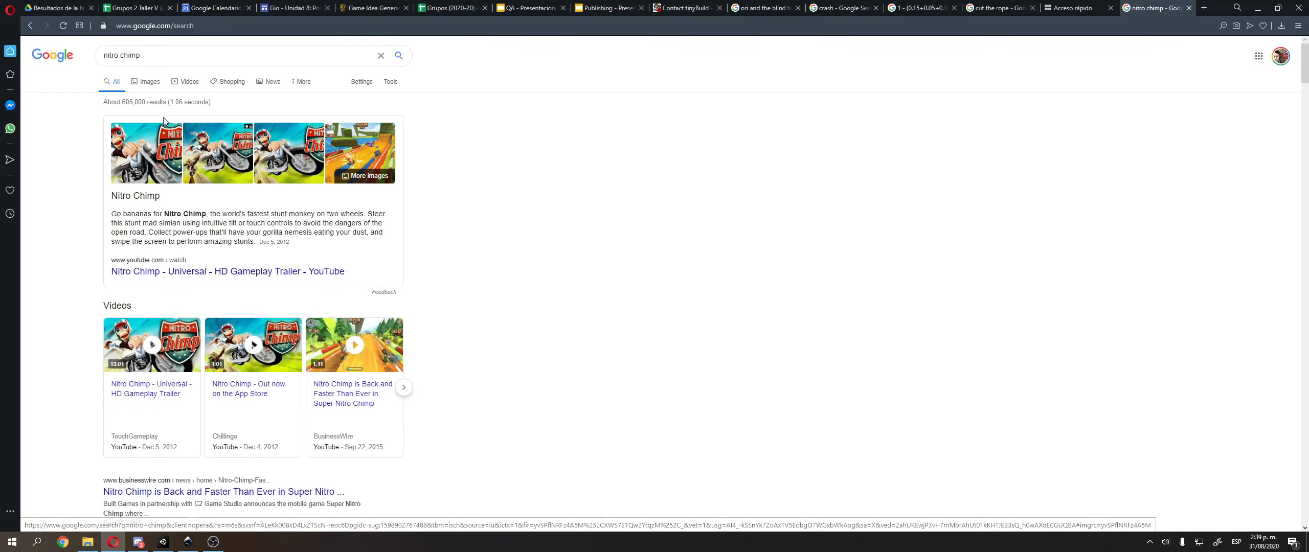
pyautogui.click(146, 86)
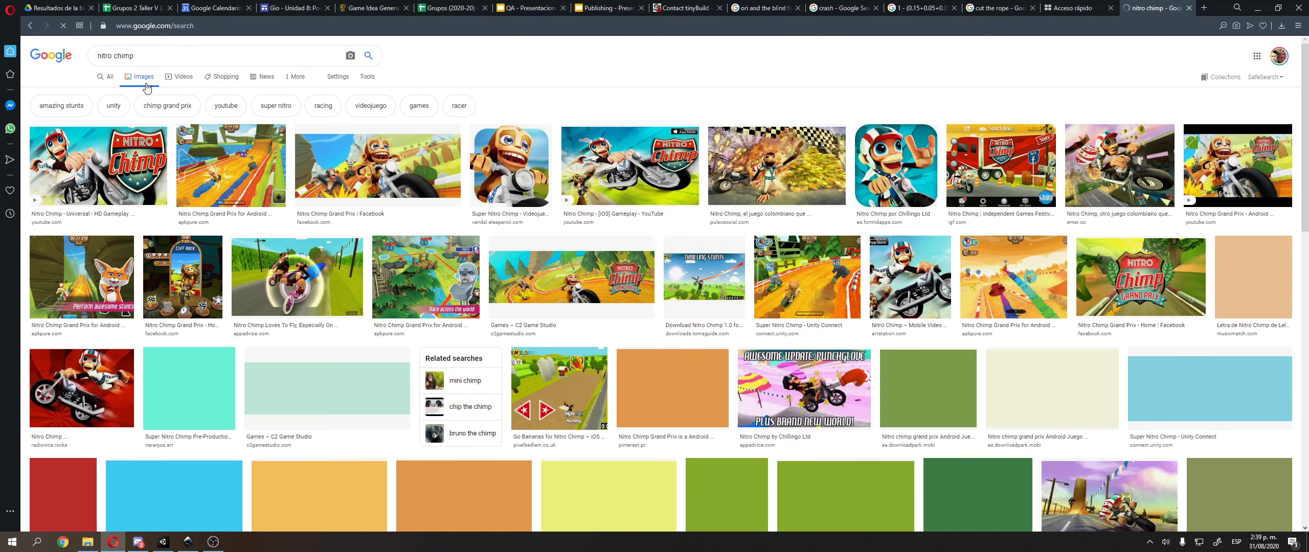
# - Preview the two Nitro Chimp Grand Prix images and the PulsoSocial Nitro Chimp image
pyautogui.click(223, 167)
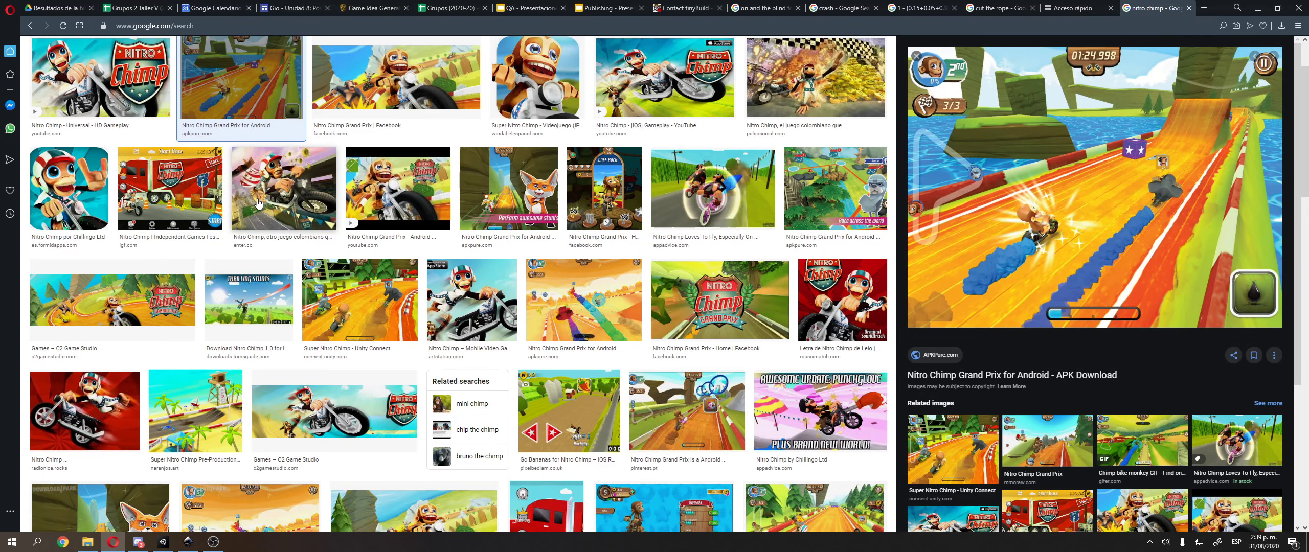
pyautogui.scroll(1, 844, 195)
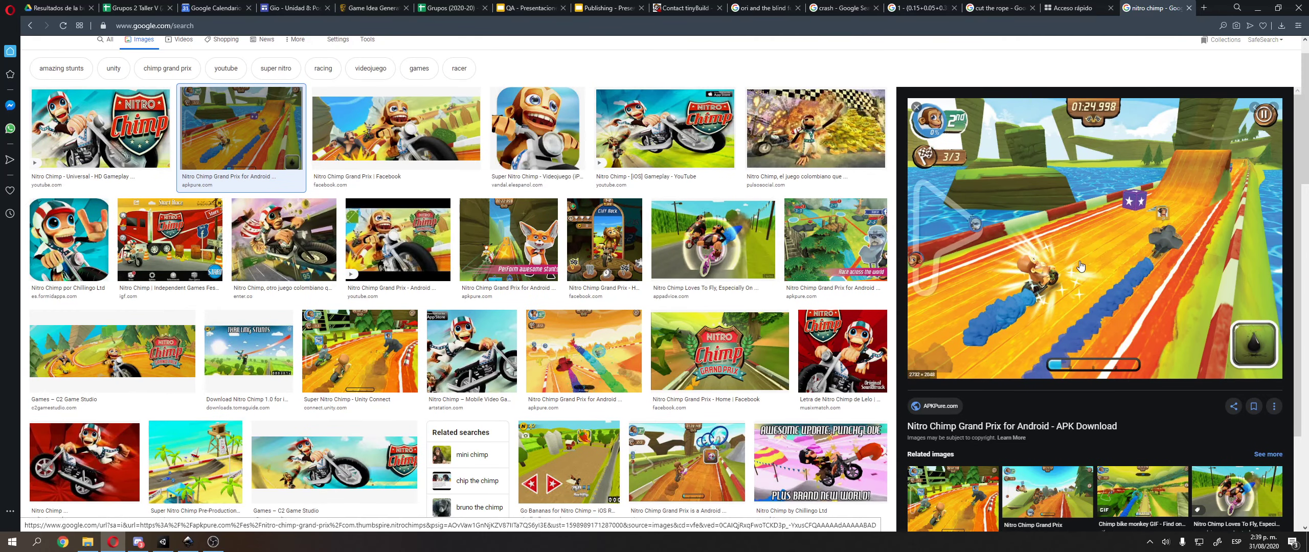
pyautogui.click(396, 130)
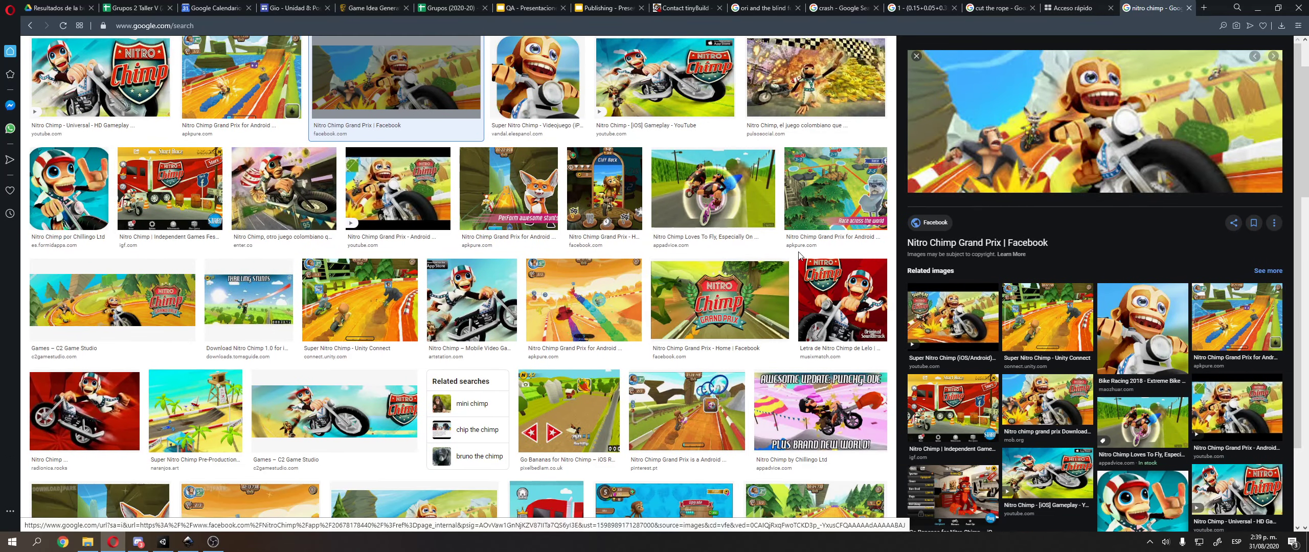
pyautogui.click(747, 210)
pyautogui.click(846, 108)
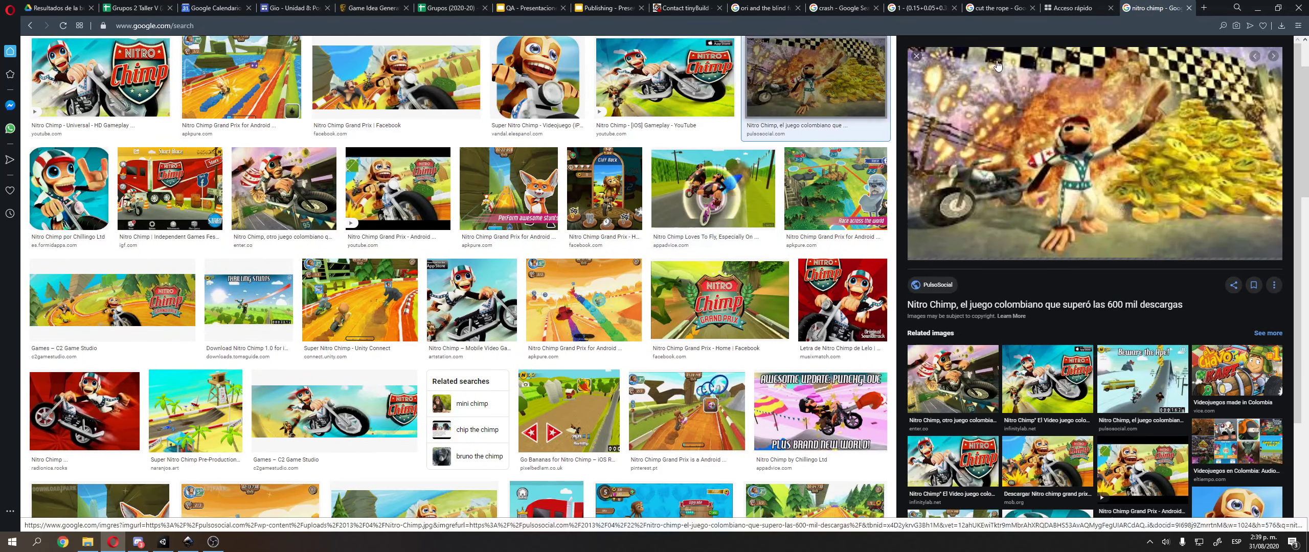
# - Return to the Publishing presentation, present the Self-Publishing slide once more, and go back to the title slide
pyautogui.hotkey('ctrl', 'Tab')
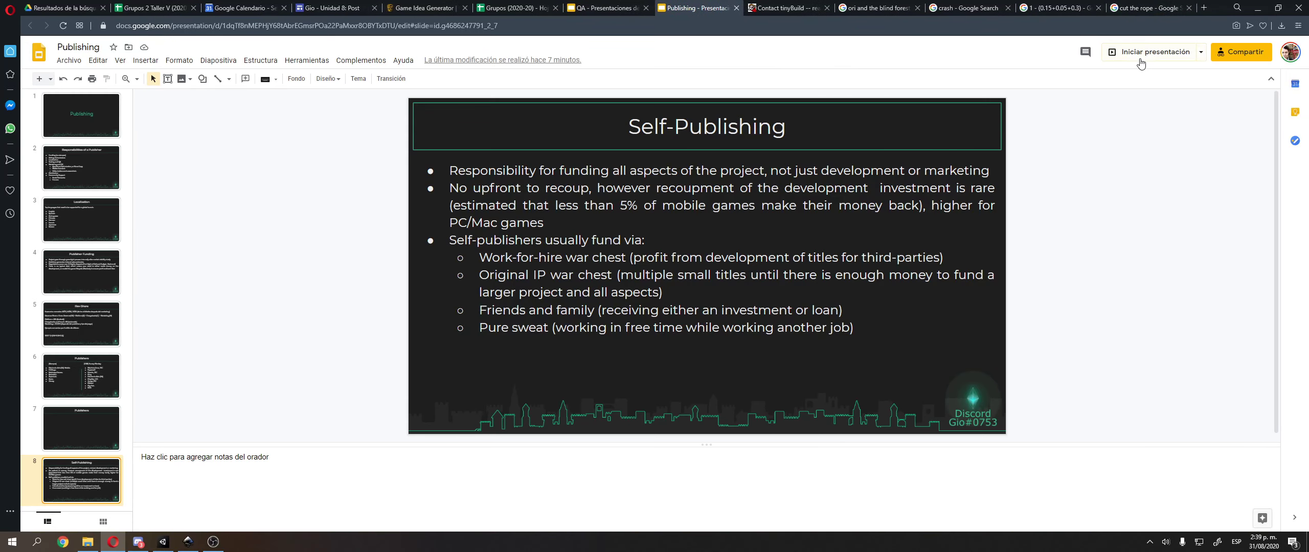
pyautogui.click(1145, 53)
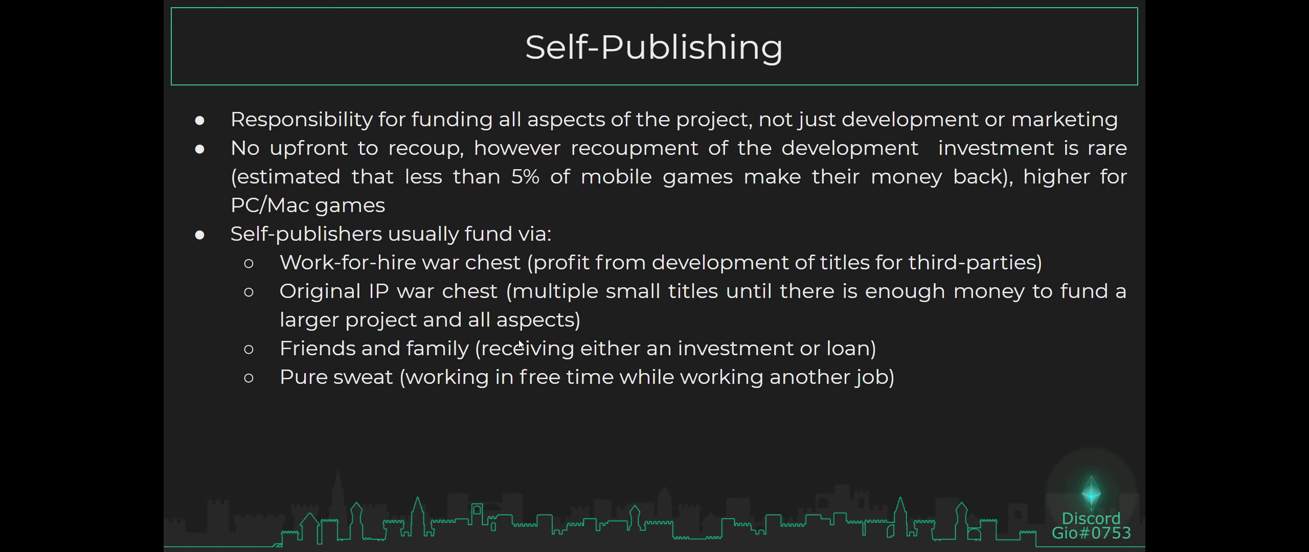
pyautogui.press('Escape')
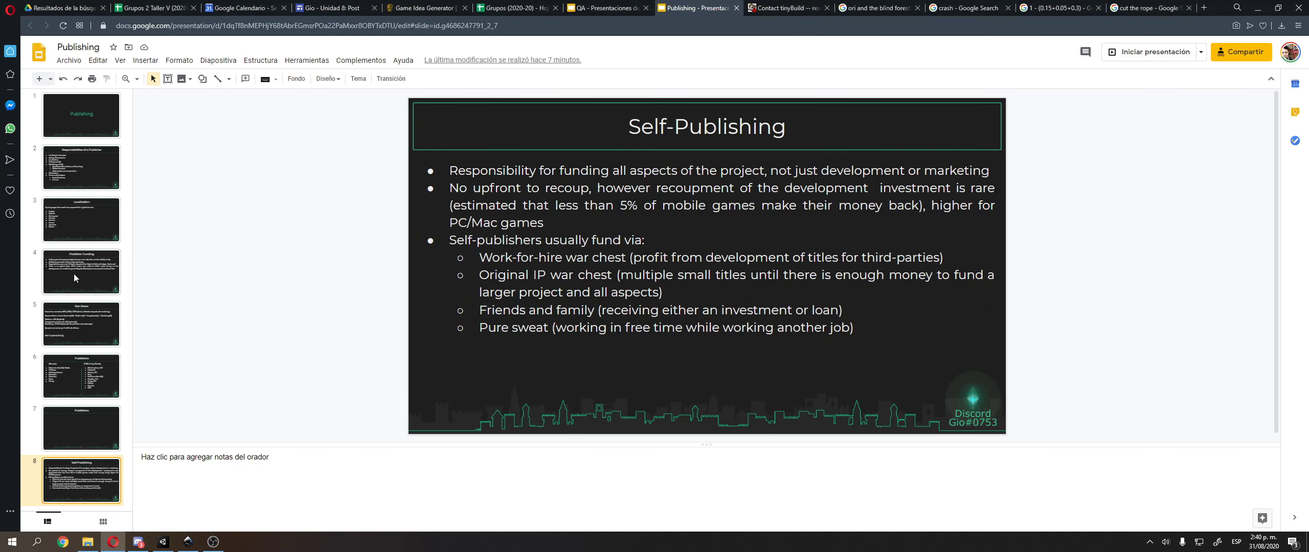
pyautogui.click(102, 139)
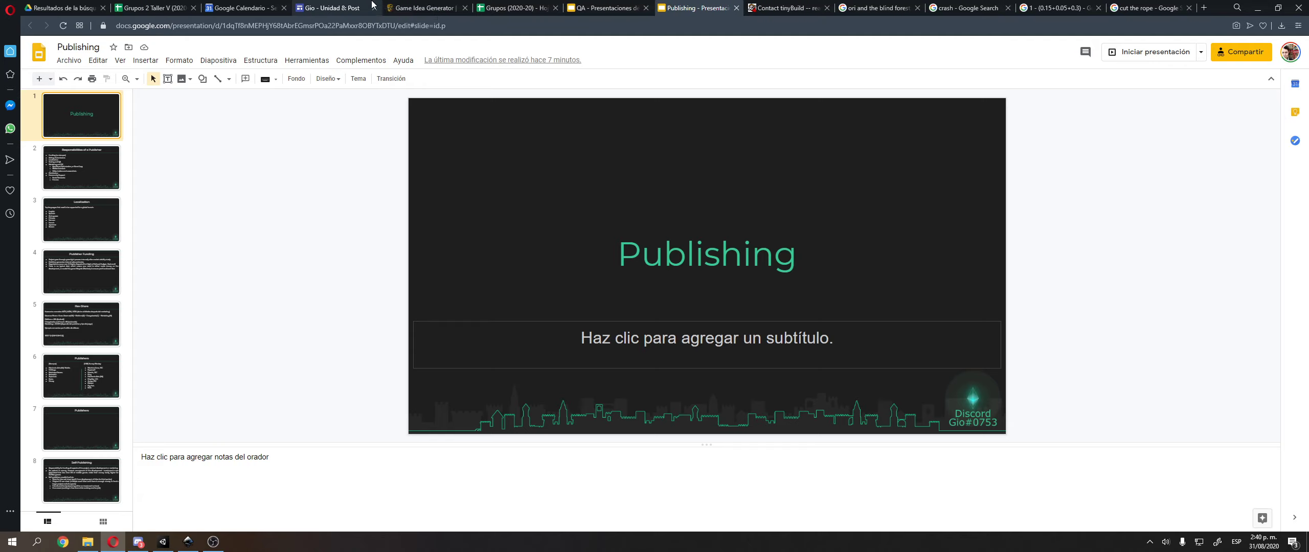
# - Open the Unidad 1: Mapa page under Taller V > Proyecto 3D on the Gio course site
pyautogui.click(154, 7)
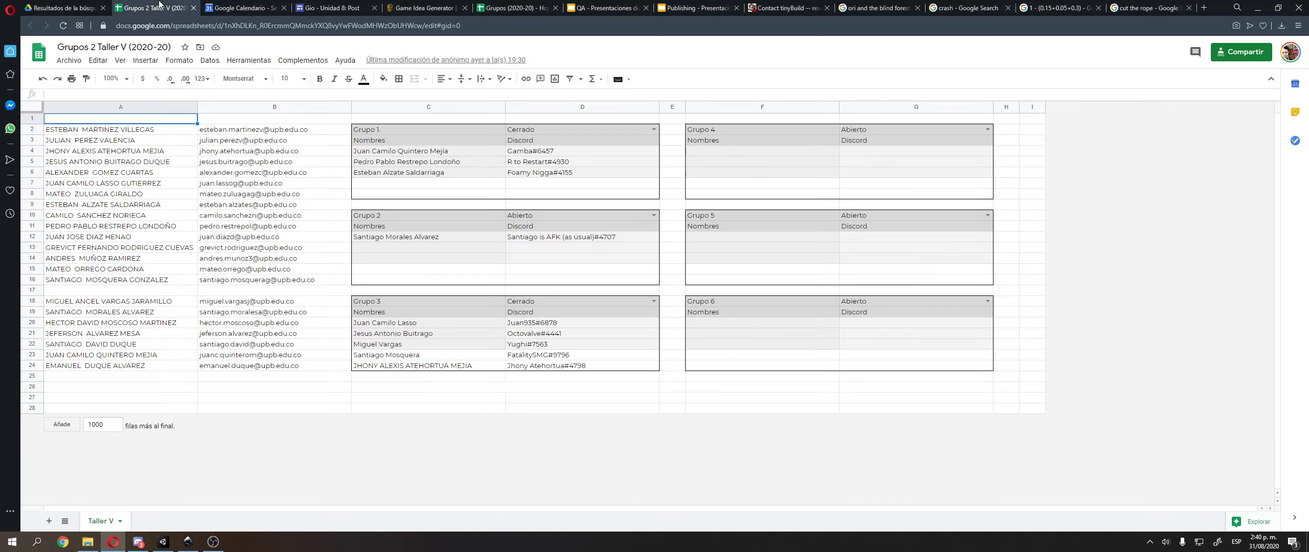
pyautogui.click(328, 6)
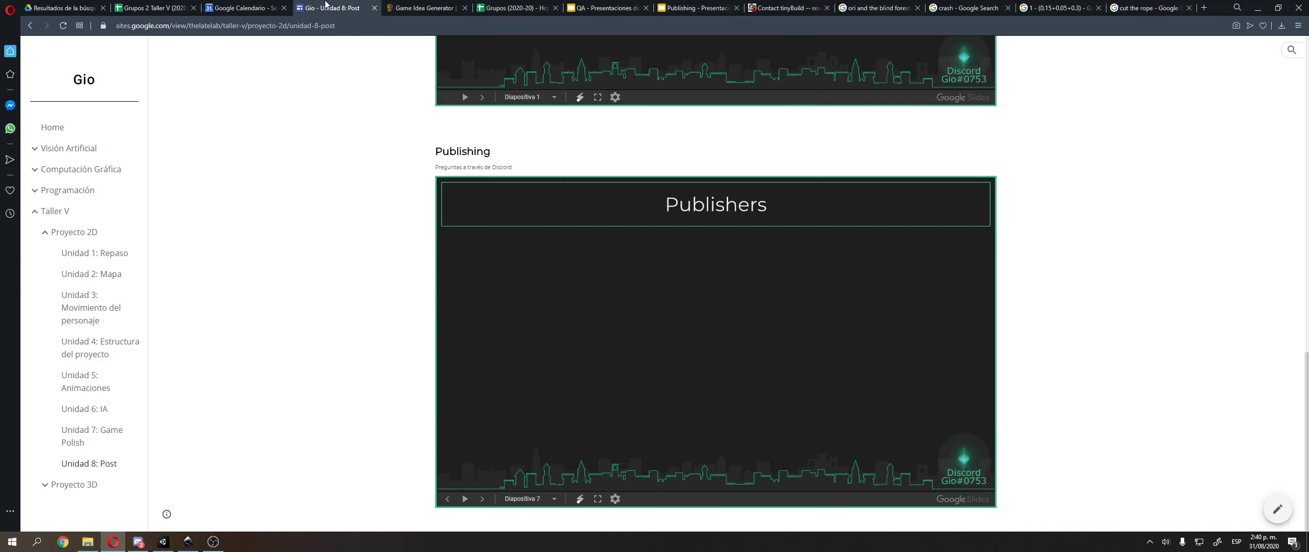
pyautogui.click(43, 234)
pyautogui.click(45, 254)
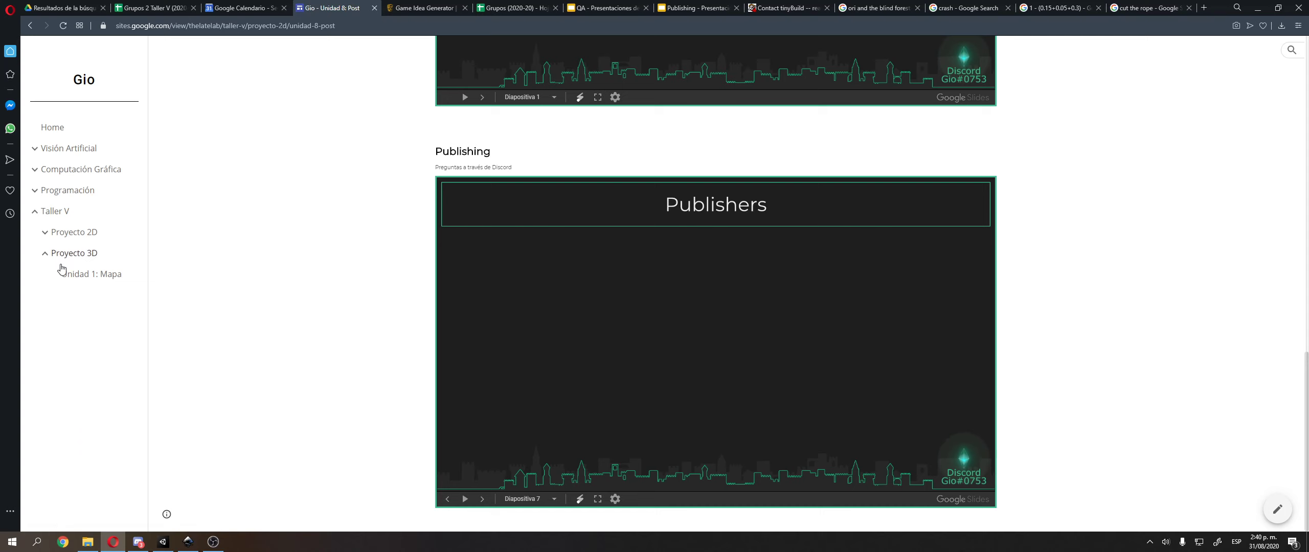
pyautogui.click(89, 275)
# - Look through the Unidad 1: Mapa page, covering the Probuilder videos, Recursos de apoyo and Entrega en semana 9
pyautogui.scroll(-4, 204, 257)
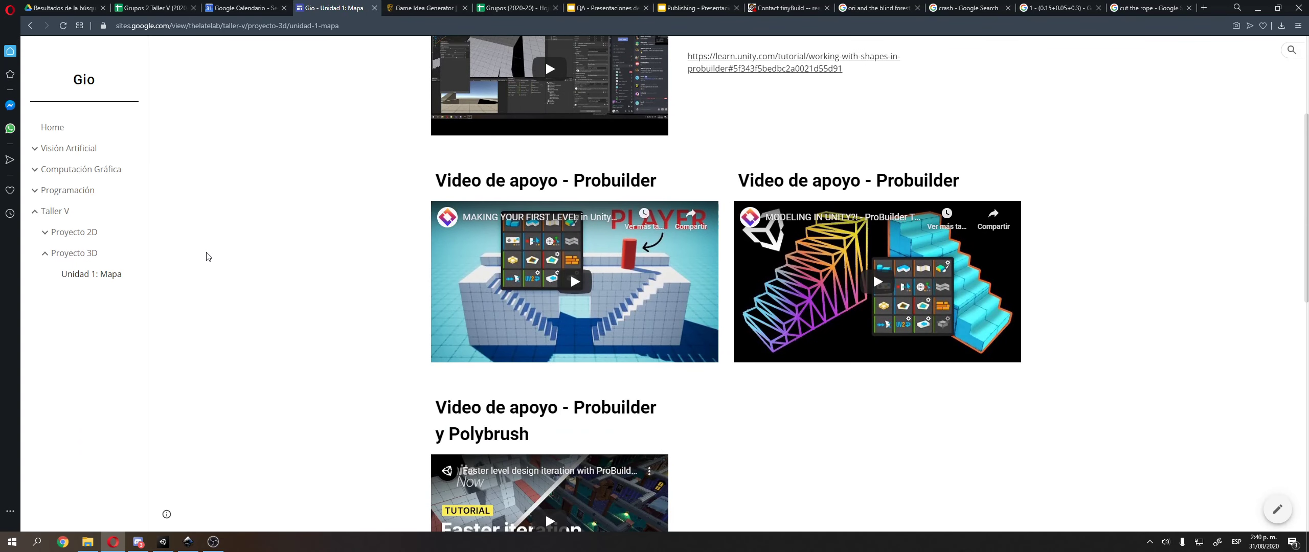
pyautogui.scroll(3, 207, 255)
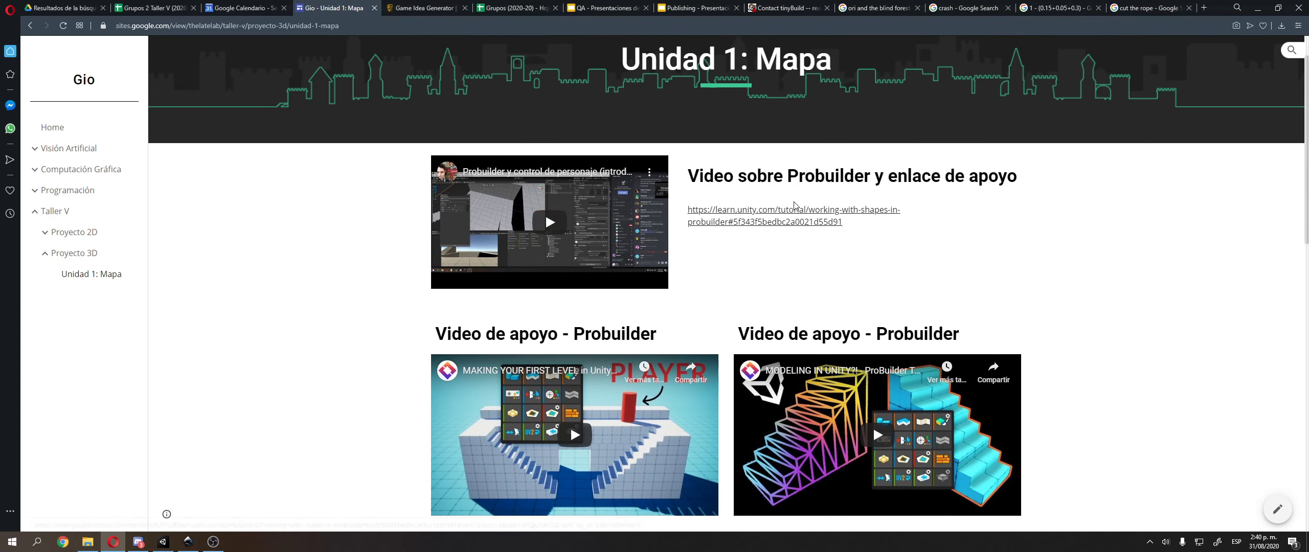
pyautogui.scroll(-2, 807, 213)
pyautogui.scroll(1, 787, 210)
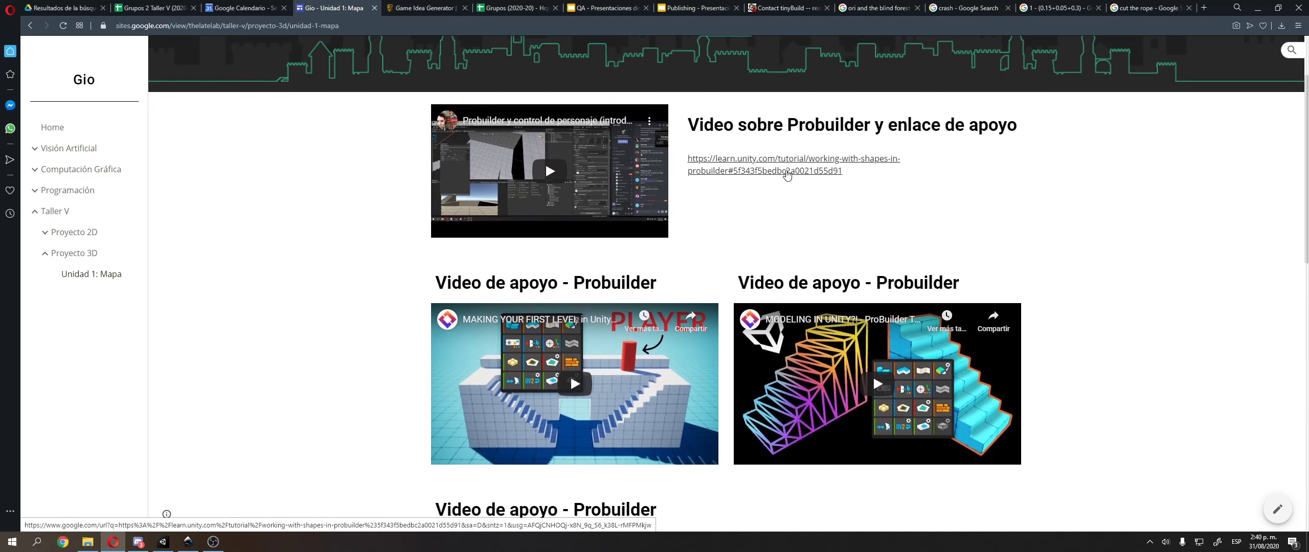
pyautogui.scroll(-2, 759, 209)
pyautogui.scroll(-9, 545, 312)
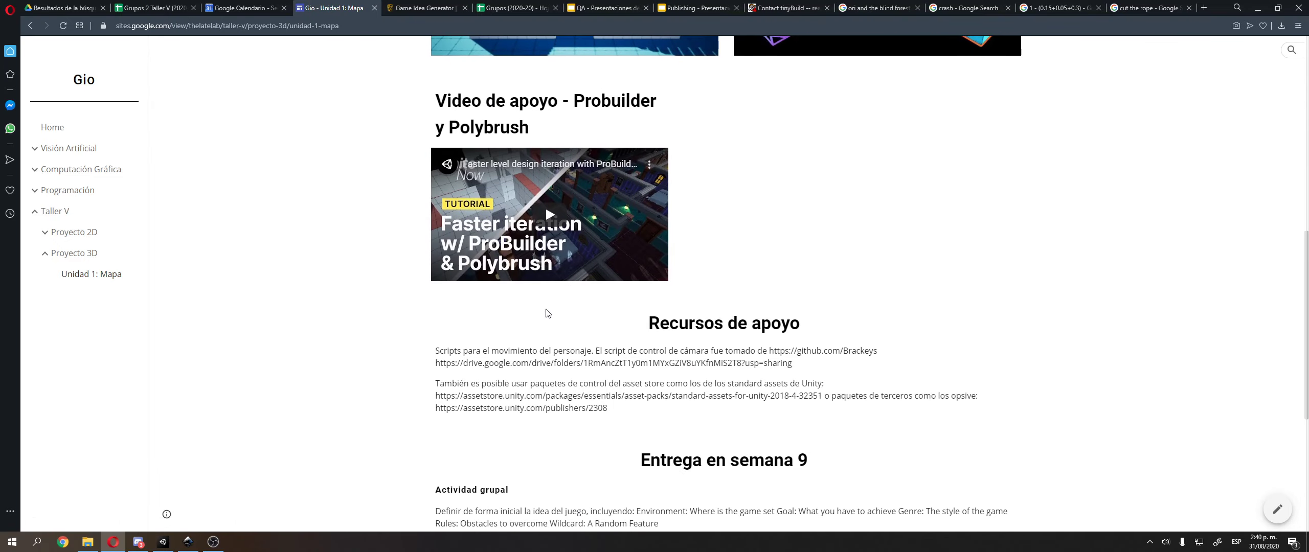
pyautogui.scroll(-2, 545, 312)
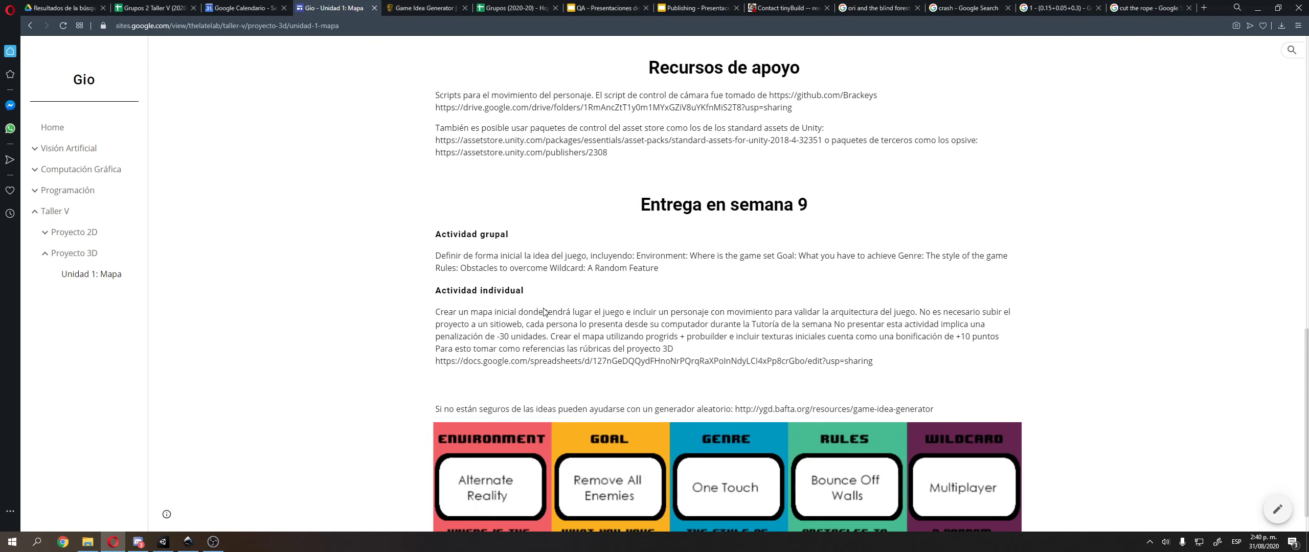
pyautogui.scroll(2, 545, 312)
# - Switch to the FPS Sandbox project in Unity and collapse the Scenes folder in the project assets
pyautogui.click(163, 542)
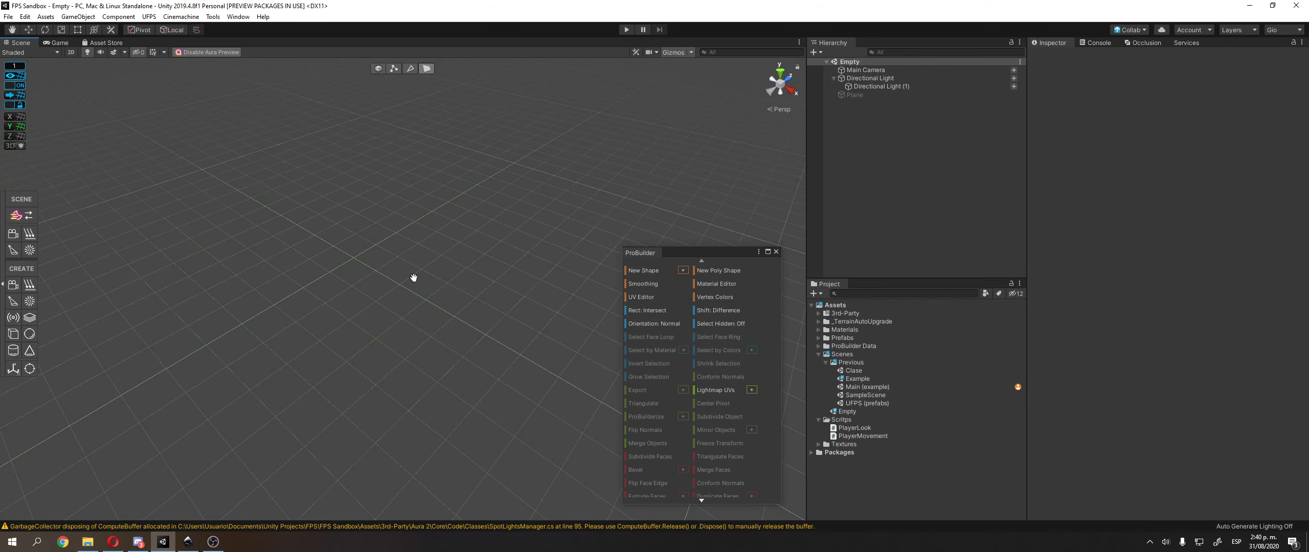
pyautogui.moveTo(414, 277); pyautogui.dragTo(401, 244, button='middle')
pyautogui.moveTo(673, 175); pyautogui.dragTo(663, 169, button='middle')
pyautogui.click(818, 354)
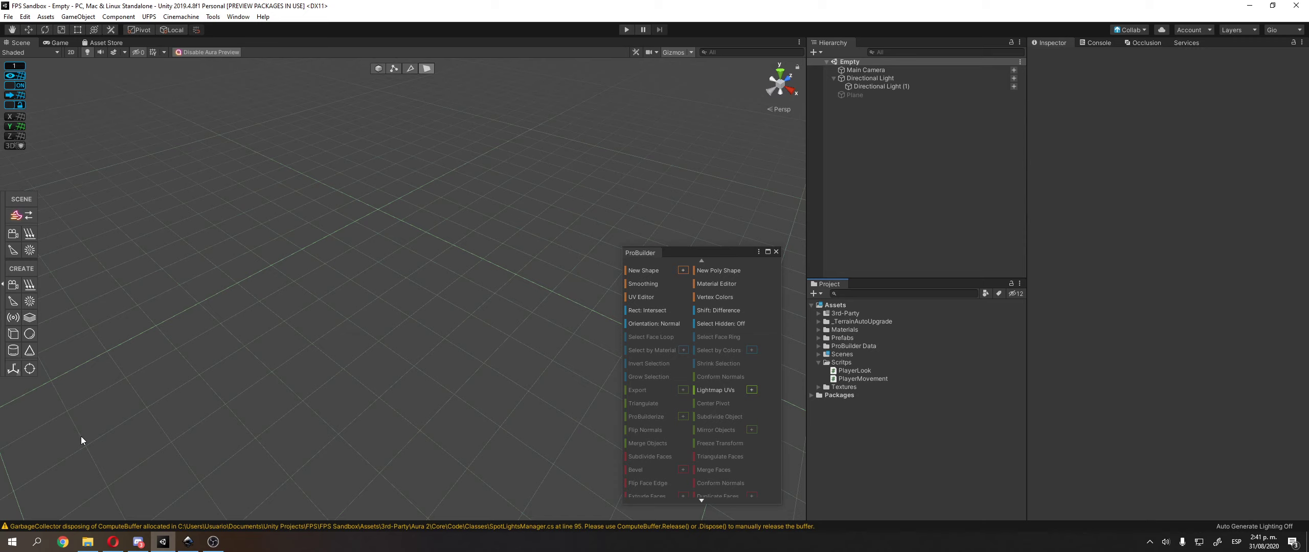
# - Open the Package Manager and view the details of the ProBuilder and ProGrids packages
pyautogui.click(236, 16)
pyautogui.click(282, 93)
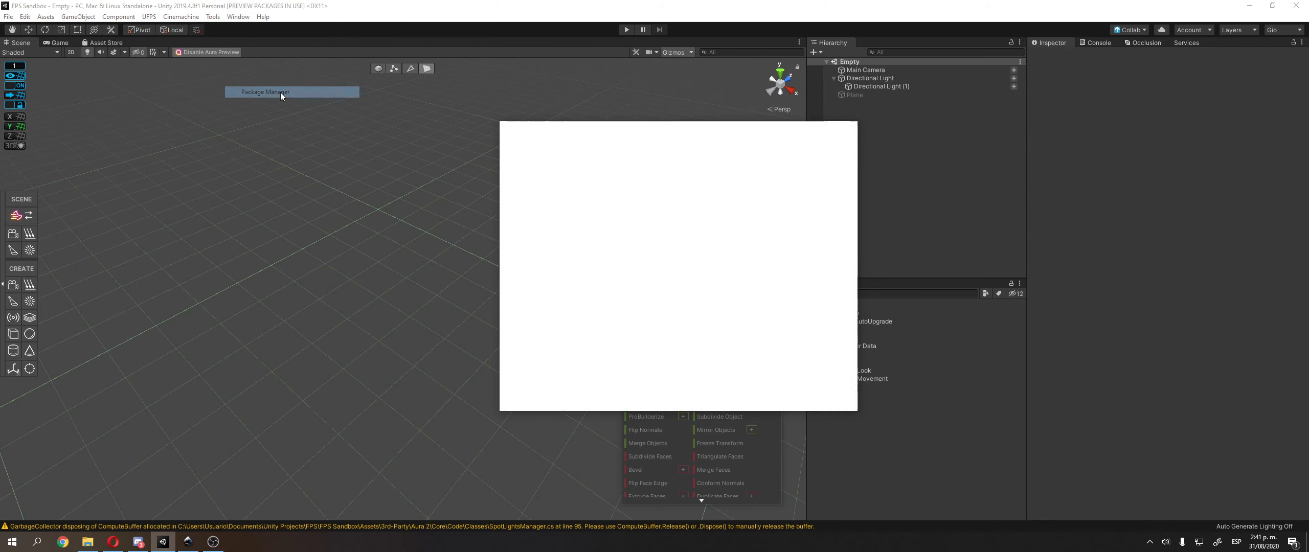
pyautogui.scroll(-3, 588, 297)
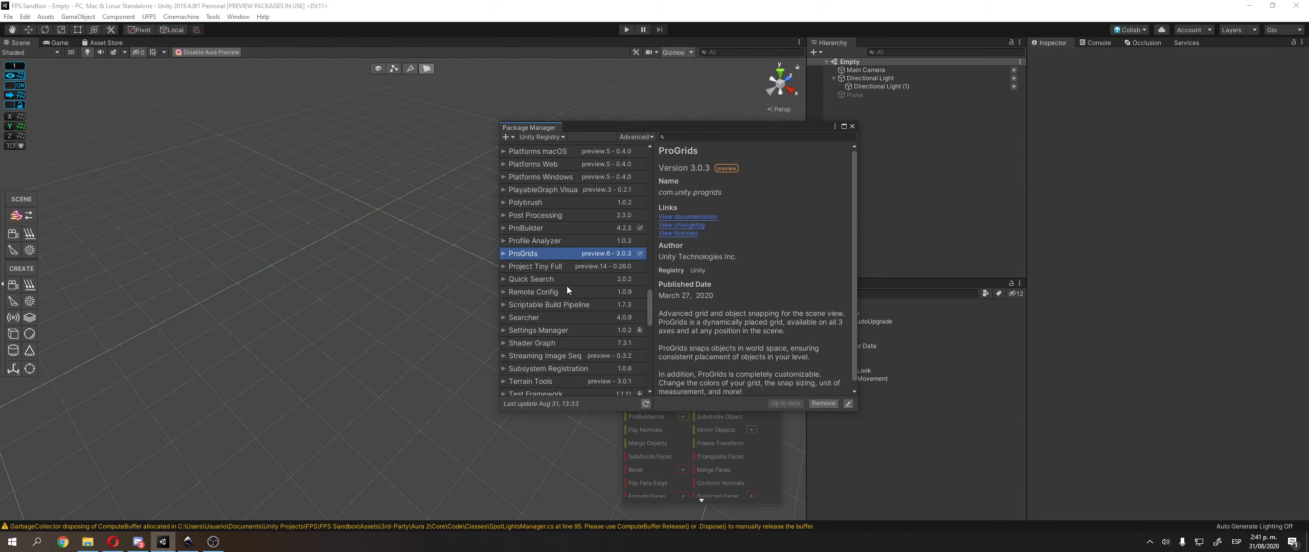
pyautogui.click(564, 227)
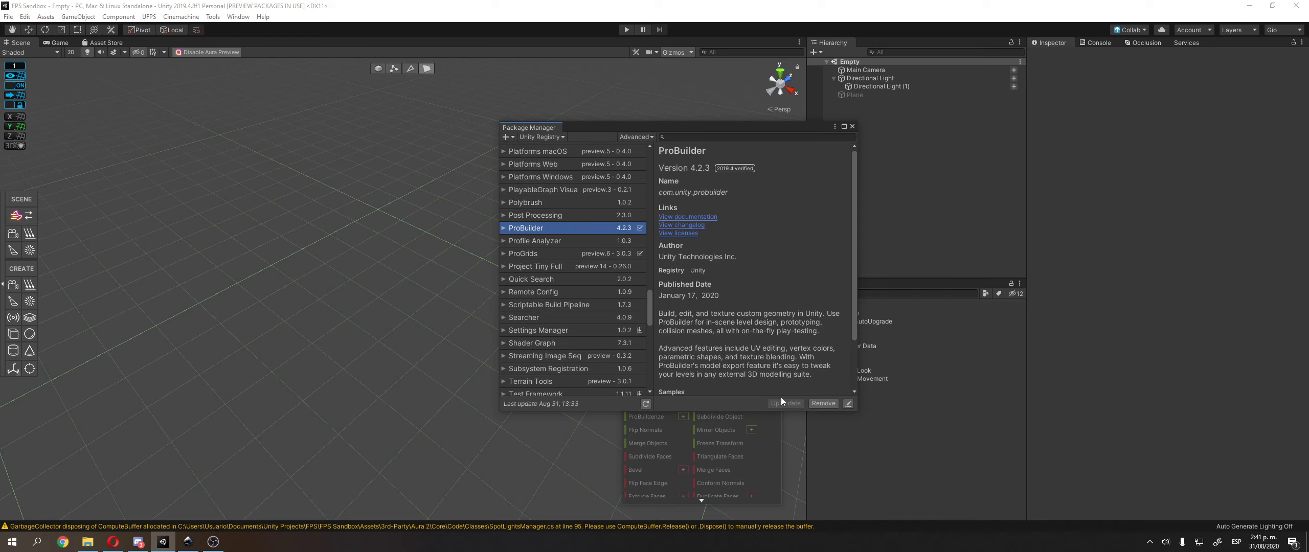
pyautogui.click(545, 255)
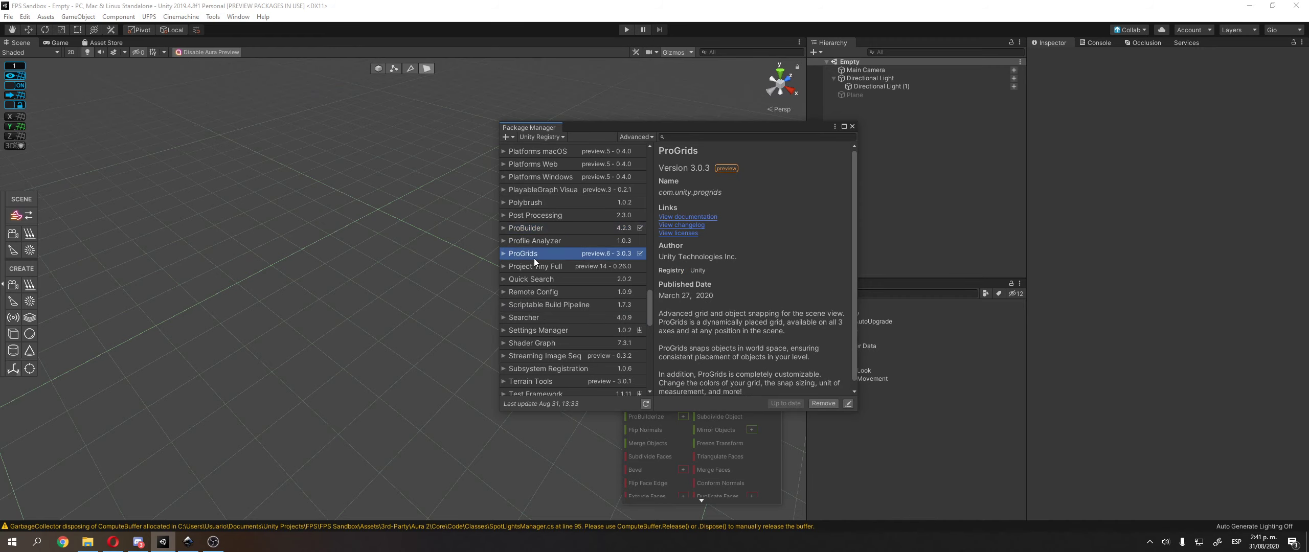
pyautogui.click(540, 230)
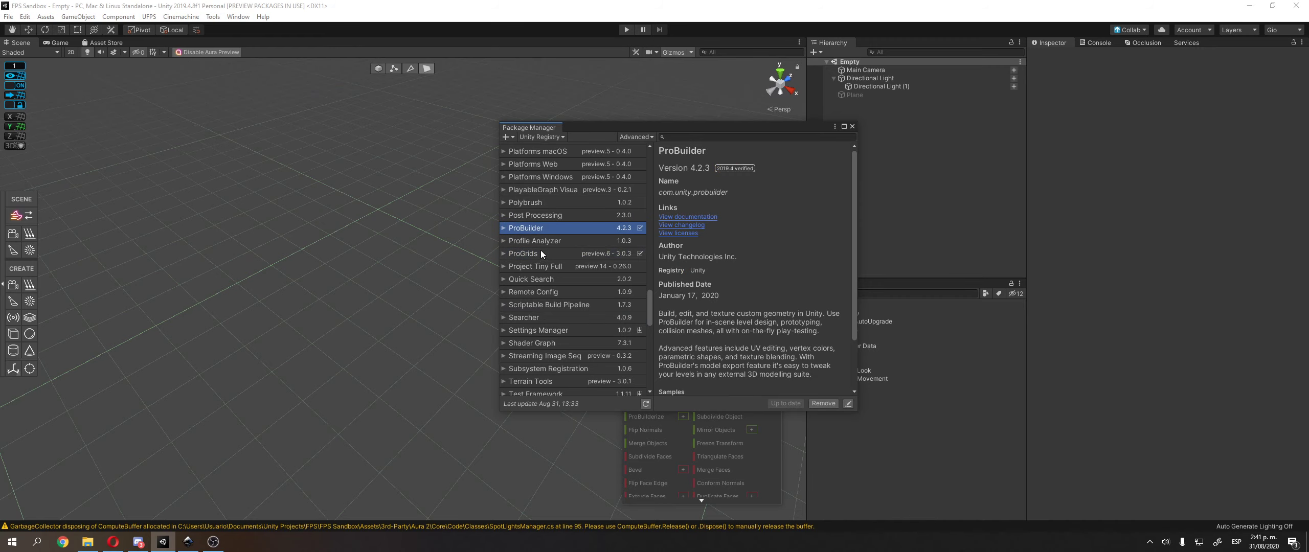
pyautogui.click(540, 252)
pyautogui.click(534, 230)
pyautogui.click(543, 252)
pyautogui.click(546, 229)
pyautogui.click(546, 256)
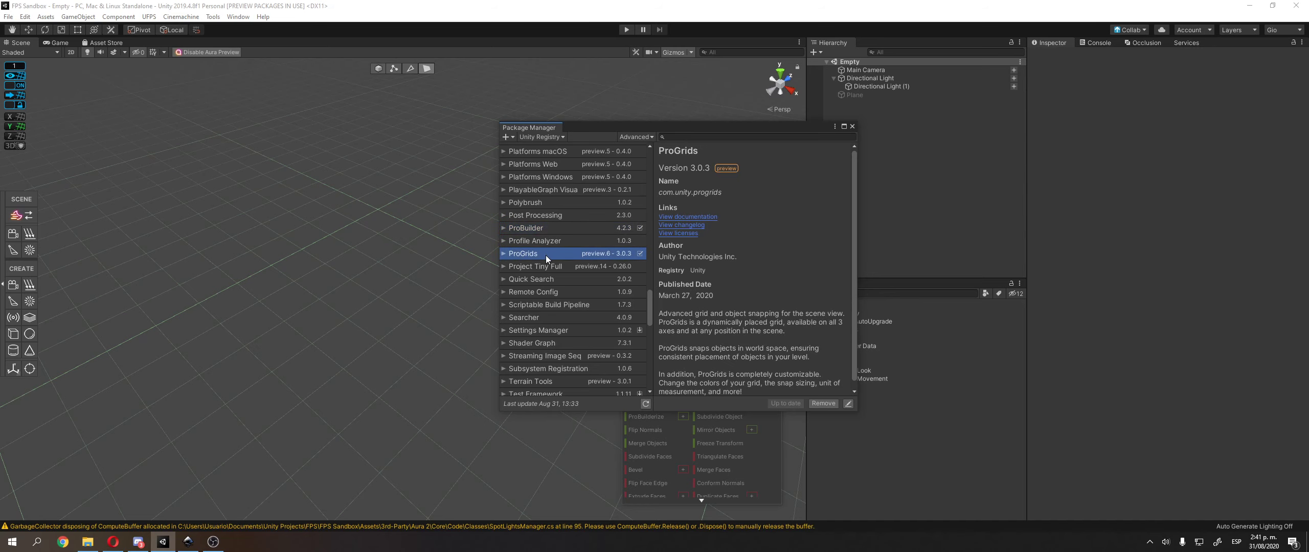
# - Point out the Show preview packages option in the Package Manager's advanced settings and return to the package list
pyautogui.scroll(5, 546, 255)
pyautogui.click(649, 135)
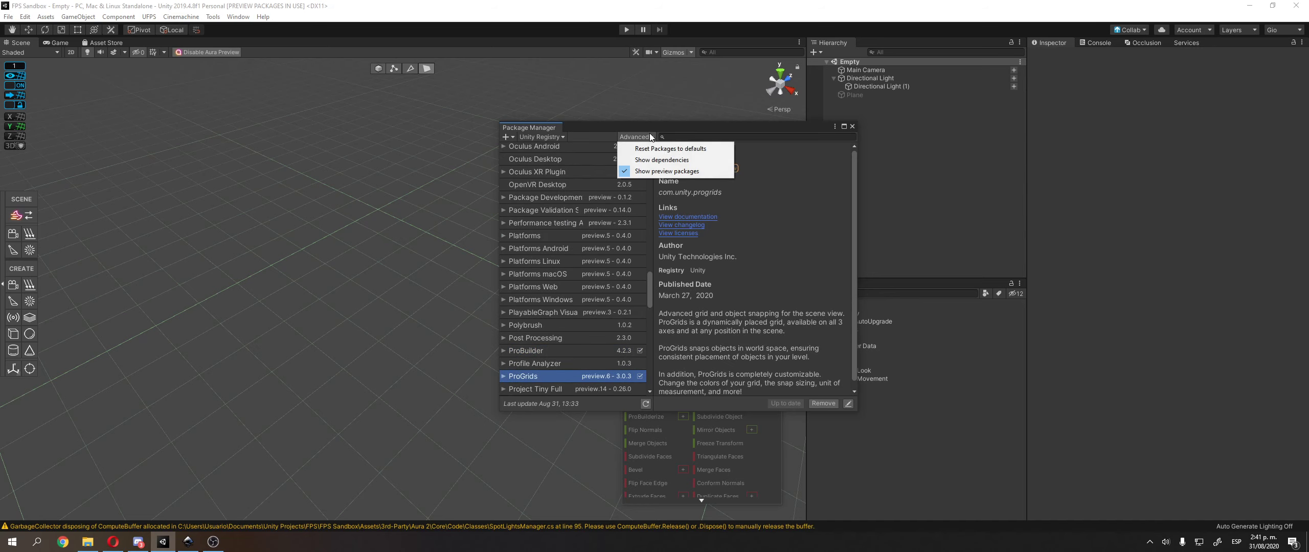
pyautogui.click(646, 172)
pyautogui.scroll(-1, 548, 375)
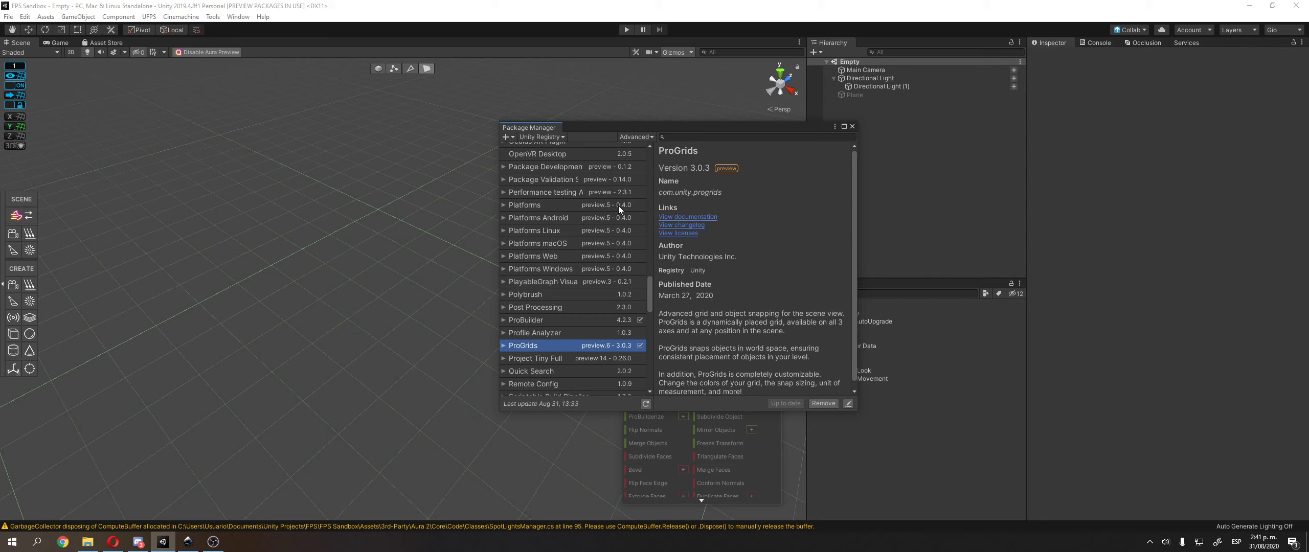
# - Look through the ProGrids package description and the neighbouring entries in the package list
pyautogui.scroll(-1, 710, 279)
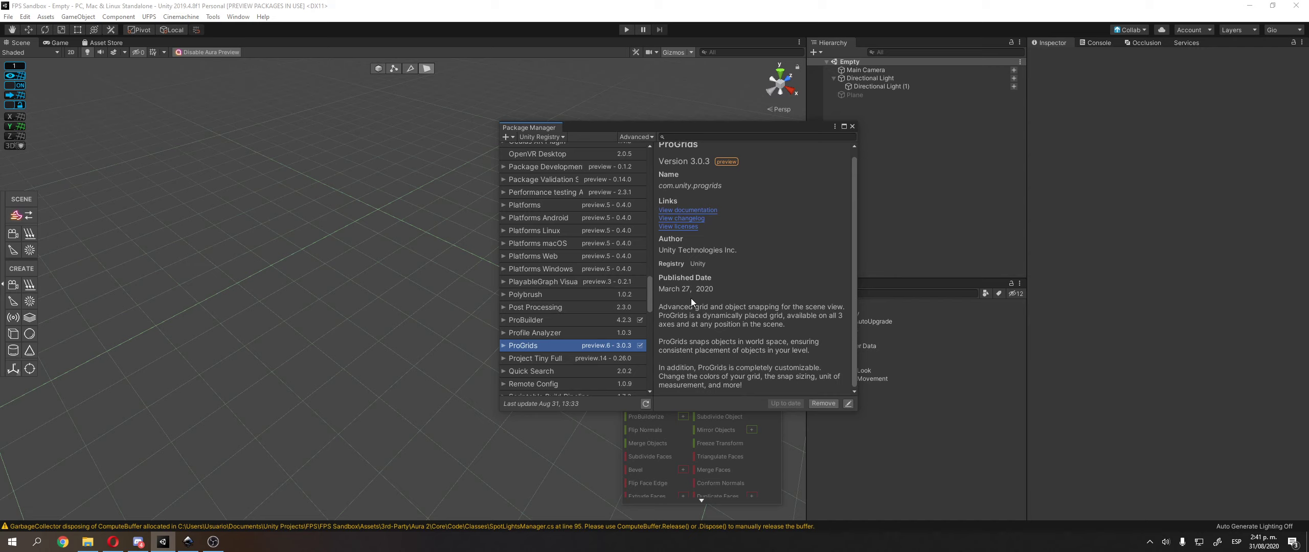
pyautogui.scroll(5, 603, 258)
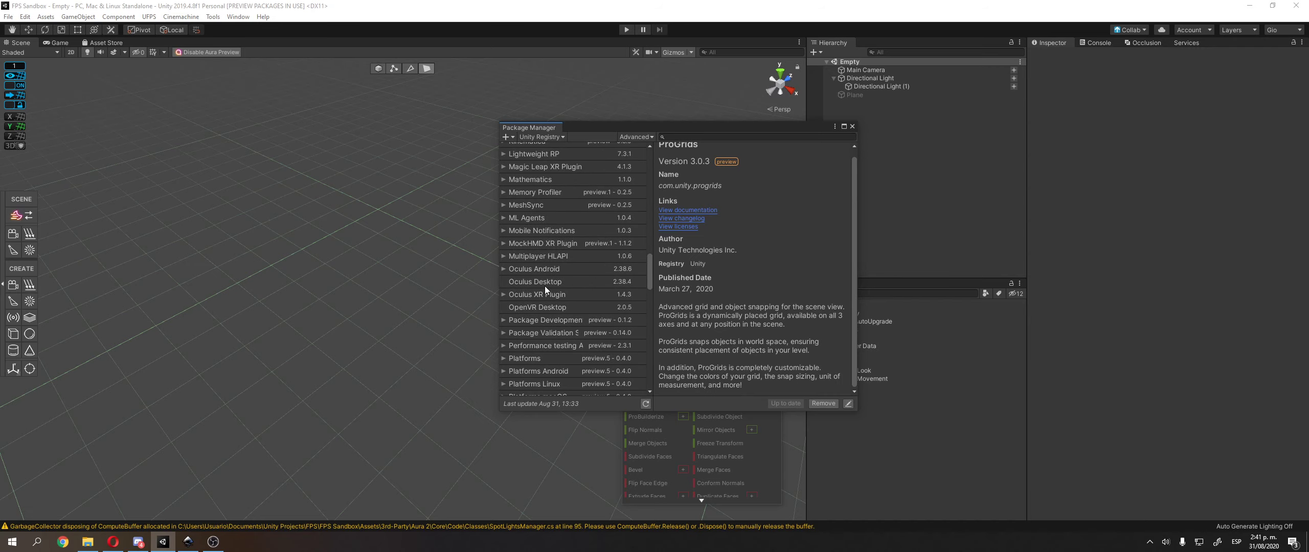
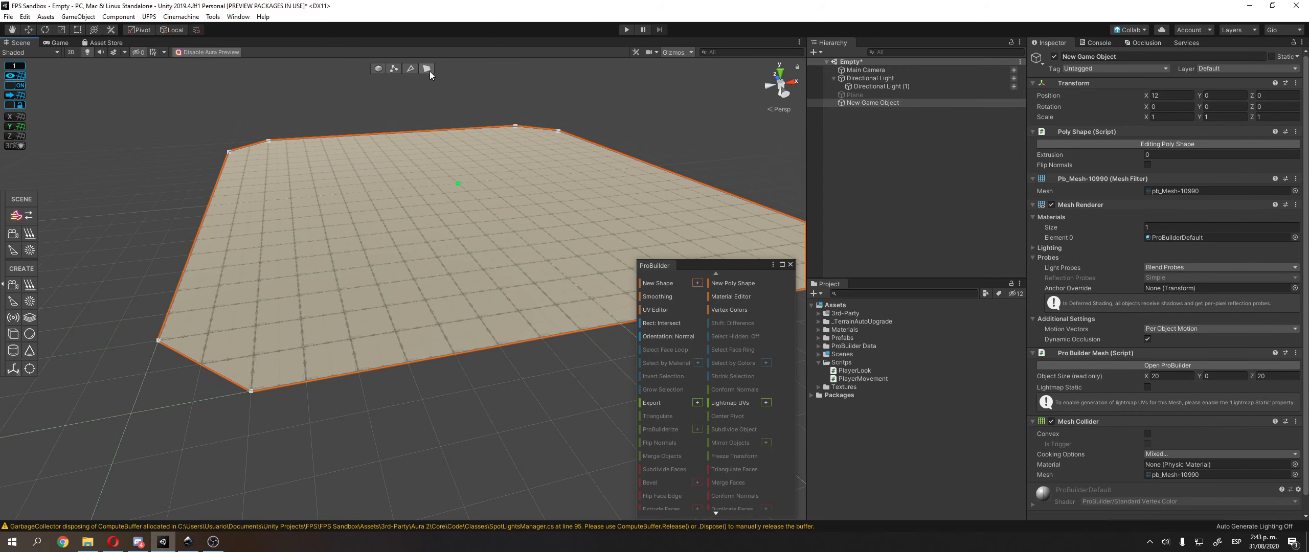
# - Finish editing the poly shape and raise its floor face into a block about 3 units high
pyautogui.click(429, 72)
pyautogui.click(402, 156)
pyautogui.moveTo(403, 156); pyautogui.dragTo(438, 175, button='middle')
pyautogui.moveTo(438, 175); pyautogui.dragTo(453, 193, button='right')
pyautogui.moveTo(453, 192); pyautogui.dragTo(428, 183, button='middle')
pyautogui.moveTo(417, 159); pyautogui.dragTo(411, 121)
pyautogui.moveTo(419, 169); pyautogui.dragTo(420, 148, button='right')
pyautogui.moveTo(419, 149); pyautogui.dragTo(346, 140, button='middle')
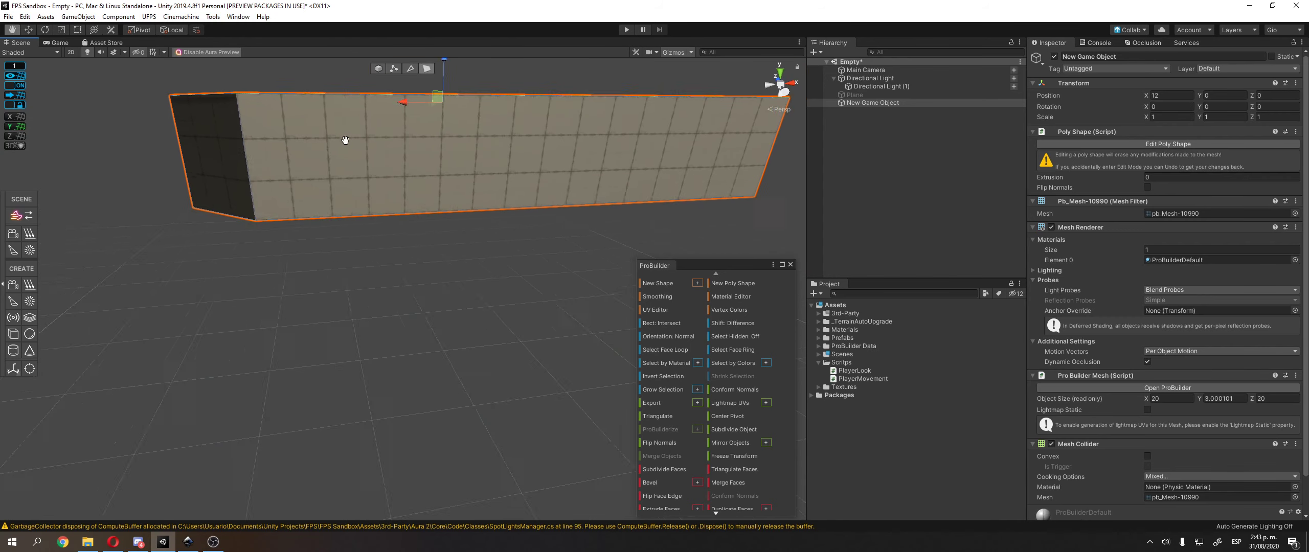
# - Examine the raised block from its sides and from above, deselecting the shape and selecting its top face again
pyautogui.keyDown('alt'); pyautogui.moveTo(345, 140); pyautogui.dragTo(426, 247); pyautogui.keyUp('alt')
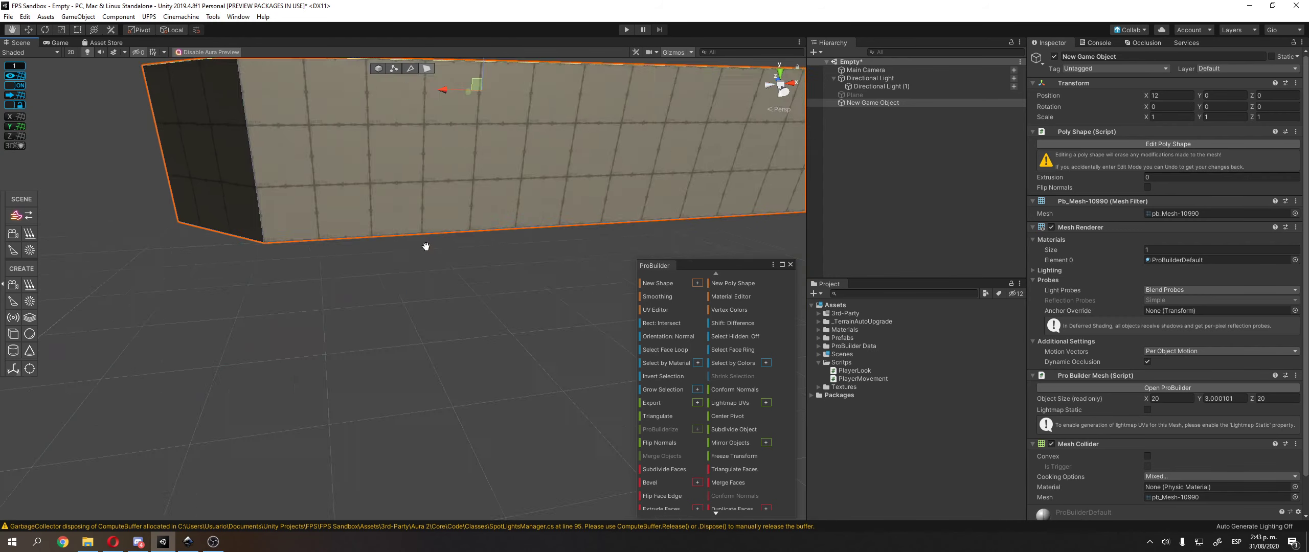
pyautogui.click(416, 294)
pyautogui.moveTo(426, 247); pyautogui.dragTo(393, 299, button='middle')
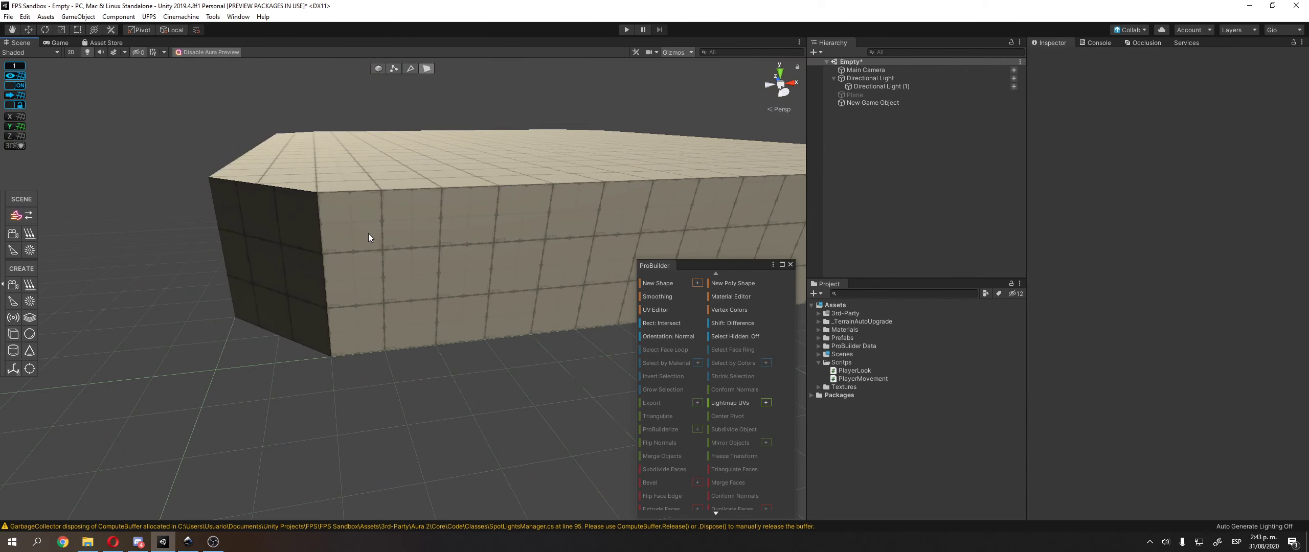
pyautogui.moveTo(361, 261); pyautogui.dragTo(372, 314, button='middle')
pyautogui.click(408, 251)
pyautogui.moveTo(408, 251); pyautogui.dragTo(372, 222, button='middle')
pyautogui.keyDown('alt'); pyautogui.moveTo(372, 222); pyautogui.dragTo(418, 227); pyautogui.keyUp('alt')
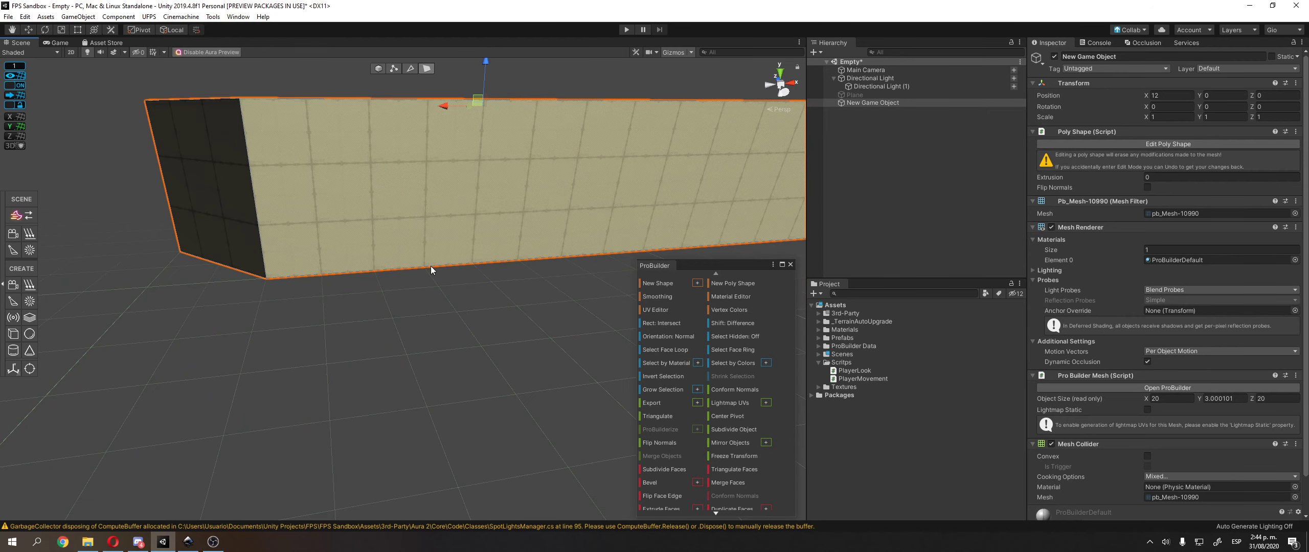
pyautogui.moveTo(431, 268)
pyautogui.keyDown('alt'); pyautogui.mouseDown()
pyautogui.moveTo(423, 322)
pyautogui.moveTo(418, 256)
pyautogui.mouseUp(); pyautogui.keyUp('alt')
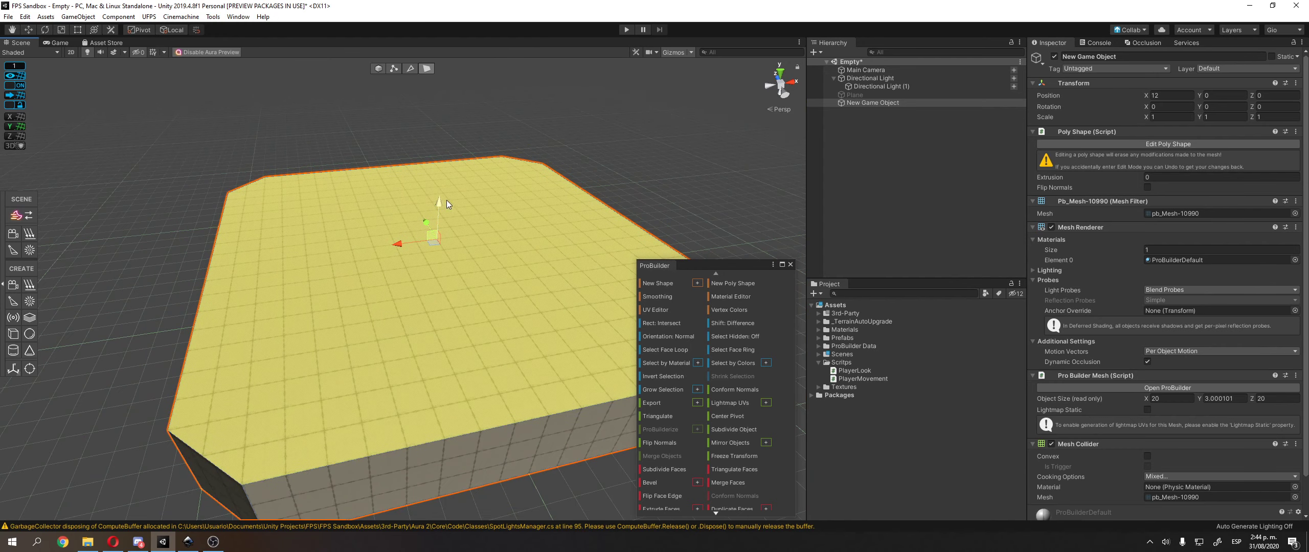
# - Try to hollow the block by extruding its top face downward, and undo the edits back to the flat shape
pyautogui.keyDown('shift'); pyautogui.moveTo(440, 201); pyautogui.dragTo(447, 249); pyautogui.keyUp('shift')
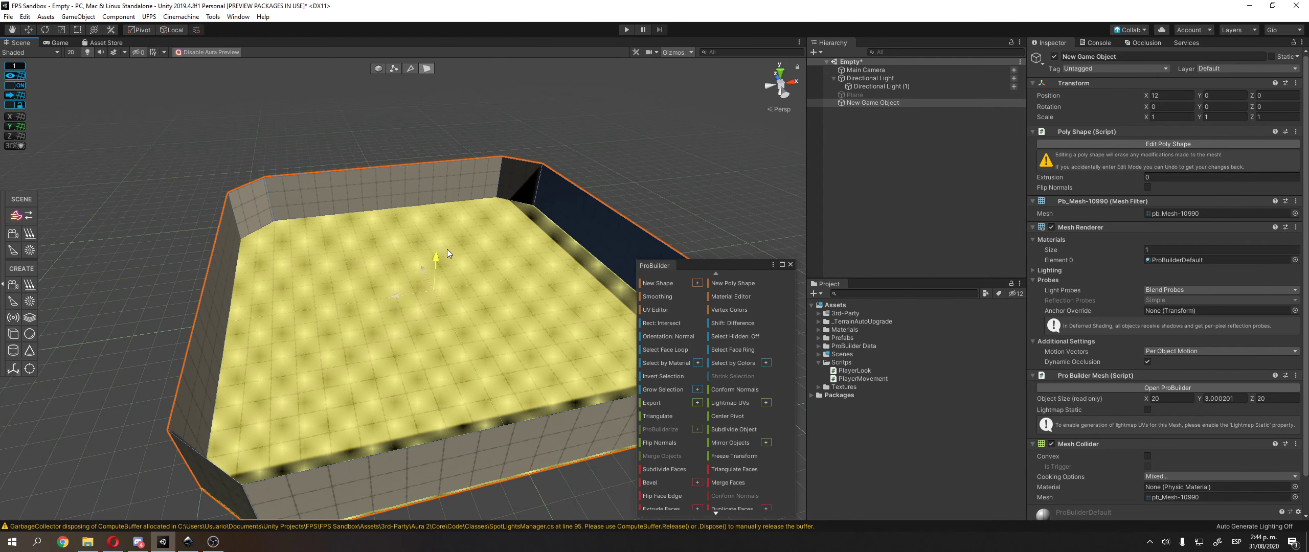
pyautogui.moveTo(447, 250); pyautogui.dragTo(382, 175, button='middle')
pyautogui.hotkey('ctrl', 'z')
pyautogui.hotkey('ctrl', 'z')
pyautogui.hotkey('ctrl', 'z')
pyautogui.hotkey('ctrl', 'z')
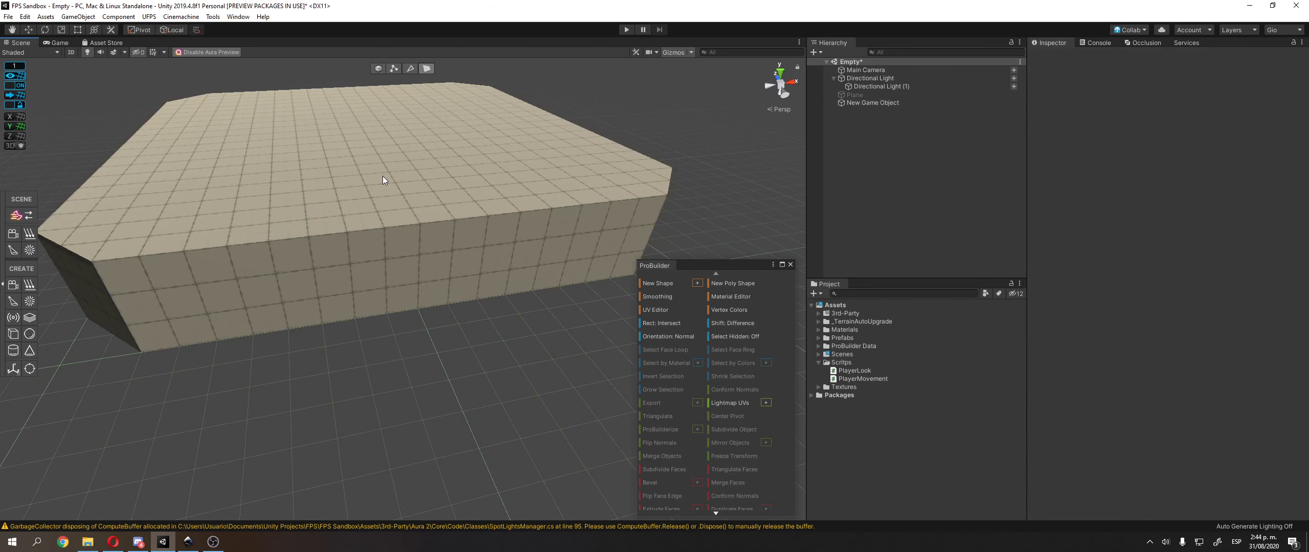
pyautogui.scroll(-3, 383, 176)
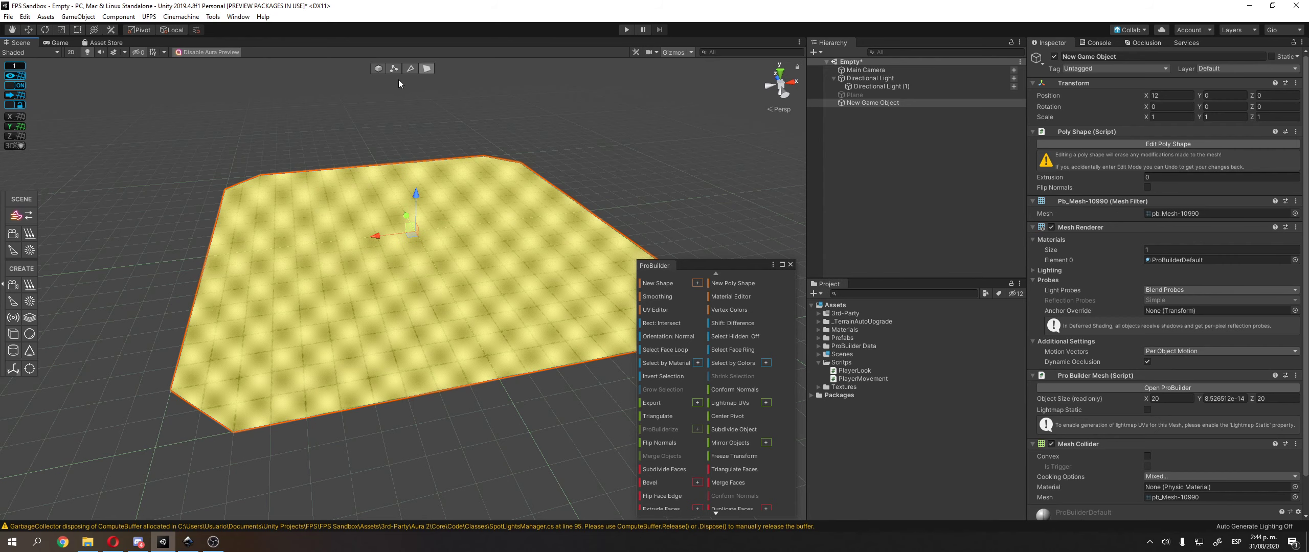
# - Try moving the whole flat shape in object selection mode, and undo the move
pyautogui.click(379, 69)
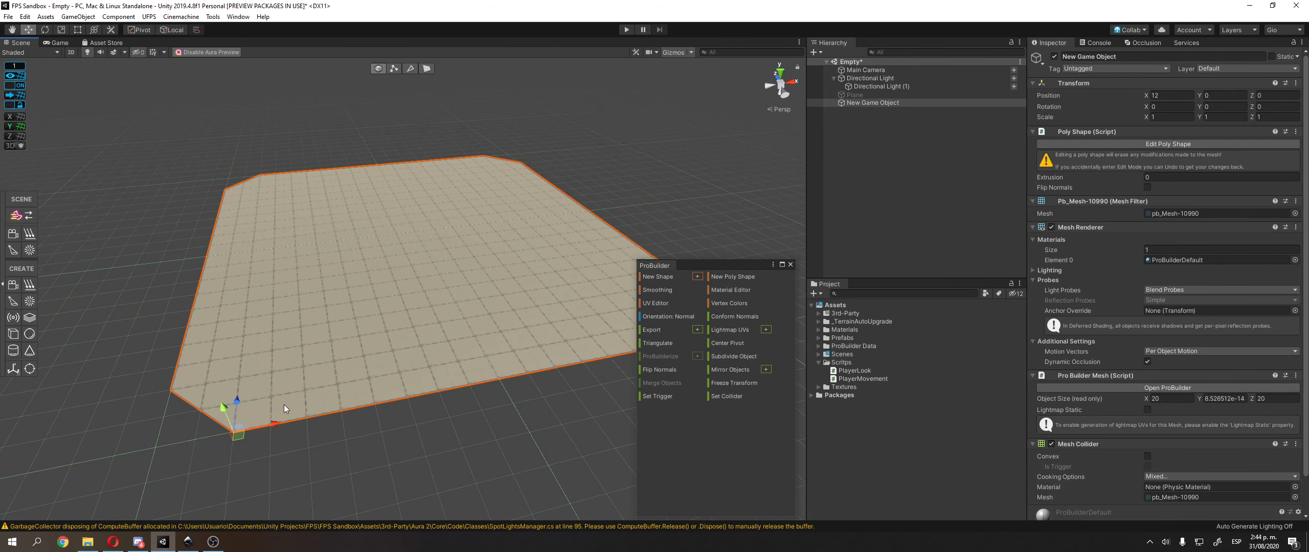
pyautogui.moveTo(242, 432); pyautogui.dragTo(369, 347)
pyautogui.hotkey('ctrl', 'z')
pyautogui.moveTo(385, 262); pyautogui.dragTo(428, 281, button='middle')
# - Try moving one front corner vertex of the flat shape in vertex selection mode, and undo the move
pyautogui.click(394, 69)
pyautogui.moveTo(343, 177); pyautogui.dragTo(347, 142, button='middle')
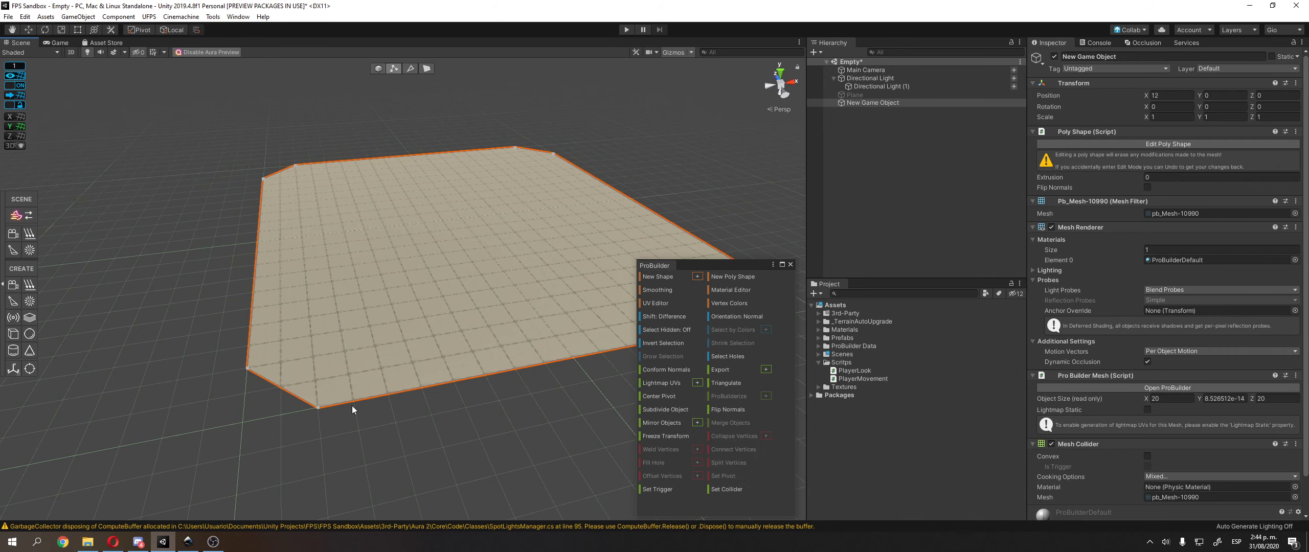
pyautogui.click(322, 404)
pyautogui.moveTo(325, 409); pyautogui.dragTo(463, 225)
pyautogui.hotkey('ctrl', 'z')
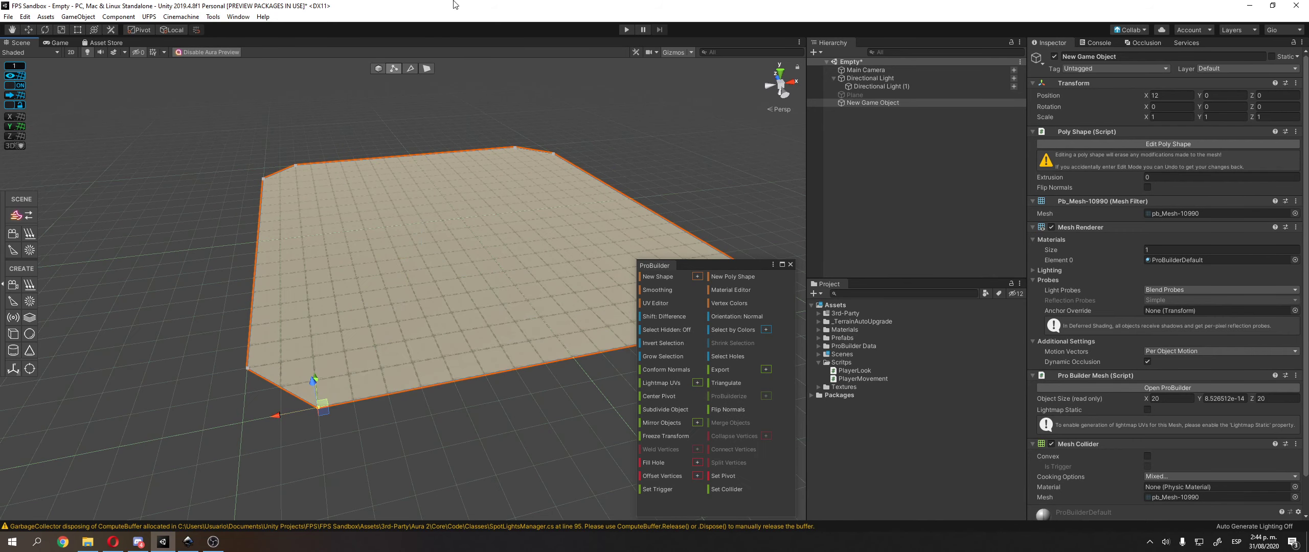
# - Try moving a long side edge of the flat shape sideways and upward in edge selection mode, undoing both moves
pyautogui.click(412, 68)
pyautogui.click(257, 261)
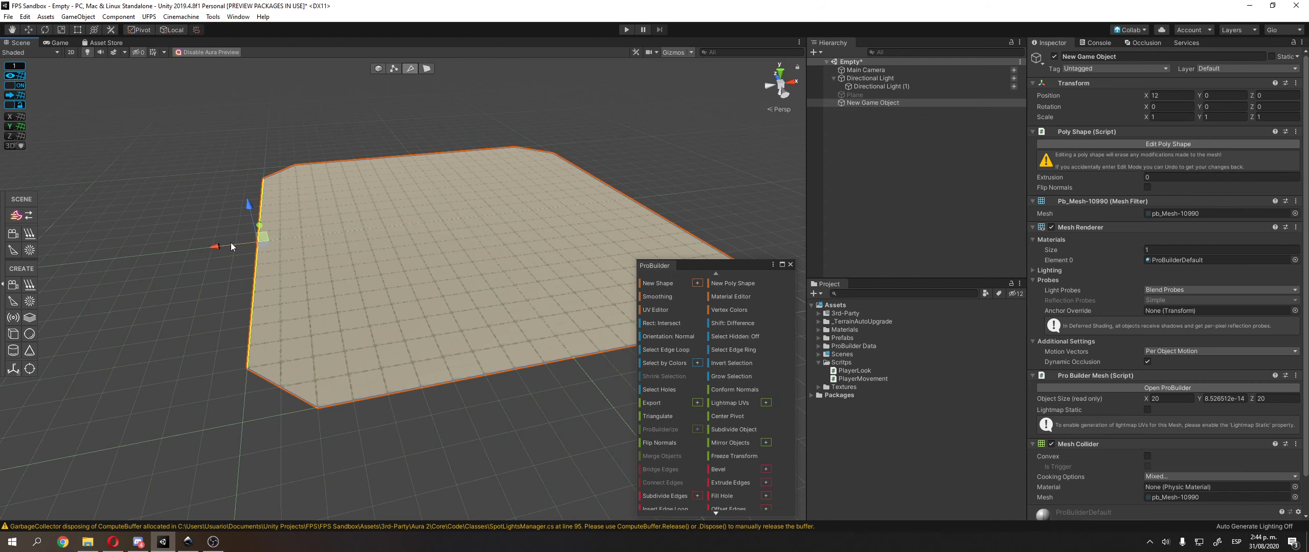
pyautogui.moveTo(214, 247); pyautogui.dragTo(405, 233)
pyautogui.hotkey('ctrl', 'z')
pyautogui.moveTo(254, 207); pyautogui.dragTo(231, 140)
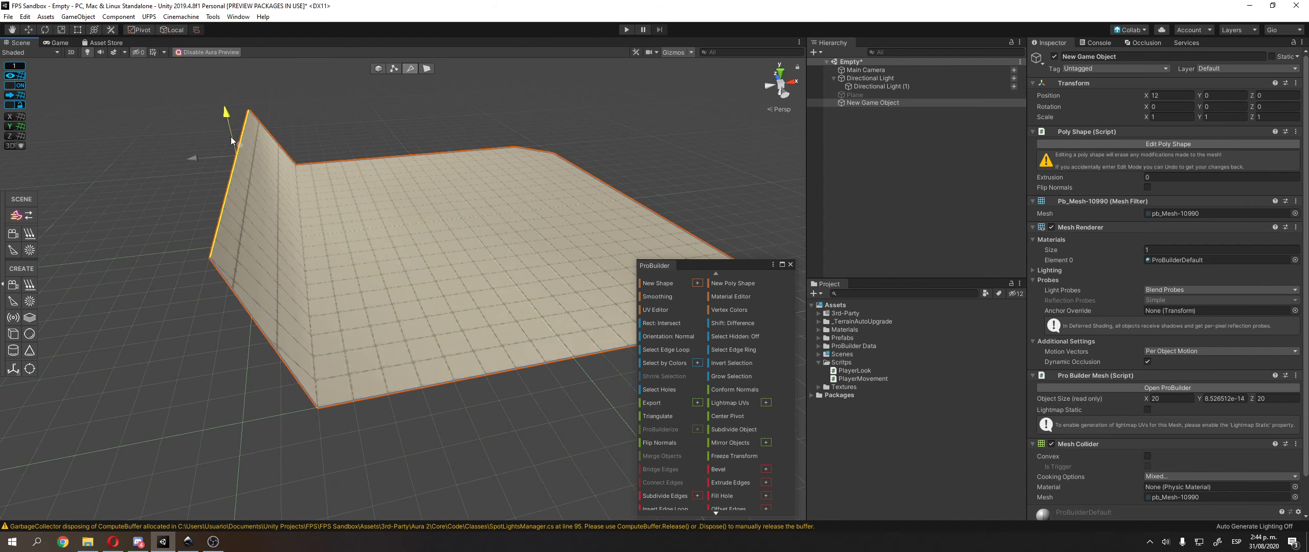
pyautogui.hotkey('ctrl', 'z')
# - In face selection mode, raise the flat shape's face to make a block about 3 units high and keep its top face selected
pyautogui.click(427, 68)
pyautogui.click(461, 255)
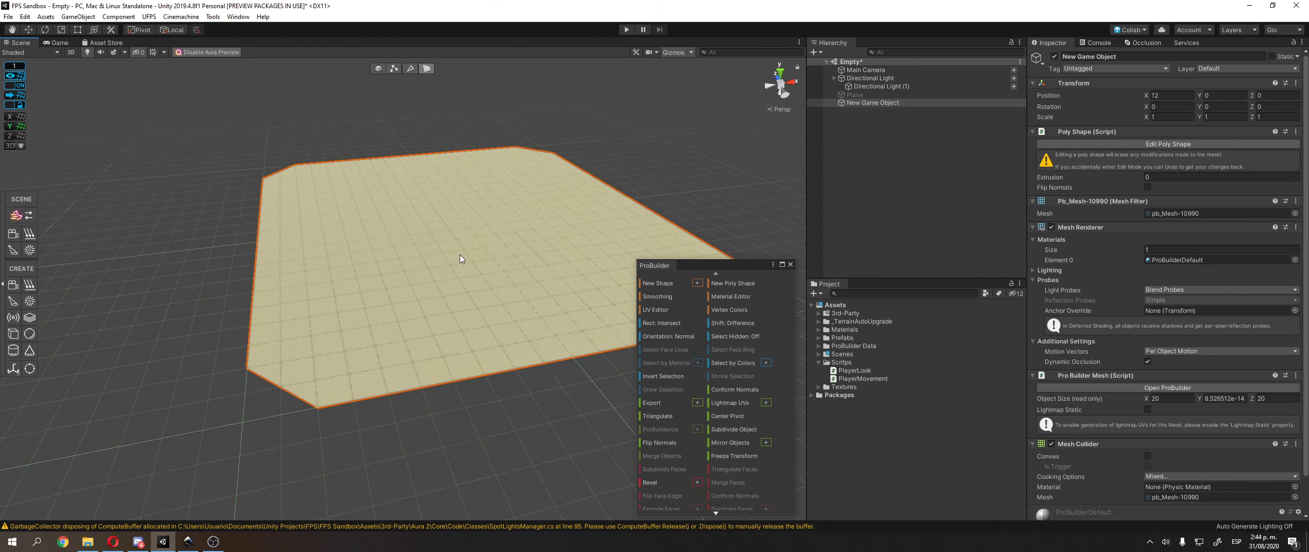
pyautogui.keyDown('alt'); pyautogui.moveTo(453, 252); pyautogui.dragTo(459, 152); pyautogui.keyUp('alt')
pyautogui.hotkey('ctrl', 'z')
pyautogui.click(315, 134)
pyautogui.keyDown('alt'); pyautogui.moveTo(315, 134); pyautogui.dragTo(362, 225); pyautogui.keyUp('alt')
pyautogui.moveTo(362, 225); pyautogui.dragTo(373, 205, button='middle')
pyautogui.moveTo(381, 236)
pyautogui.keyDown('alt'); pyautogui.mouseDown()
pyautogui.moveTo(384, 200)
pyautogui.moveTo(406, 181)
pyautogui.moveTo(379, 249)
pyautogui.mouseUp(); pyautogui.keyUp('alt')
pyautogui.click(384, 200)
pyautogui.moveTo(380, 249); pyautogui.dragTo(372, 268, button='right')
# - Frame the block in an orthographic top view, return to perspective and extrude the top face downward into a hollow
pyautogui.click(780, 72)
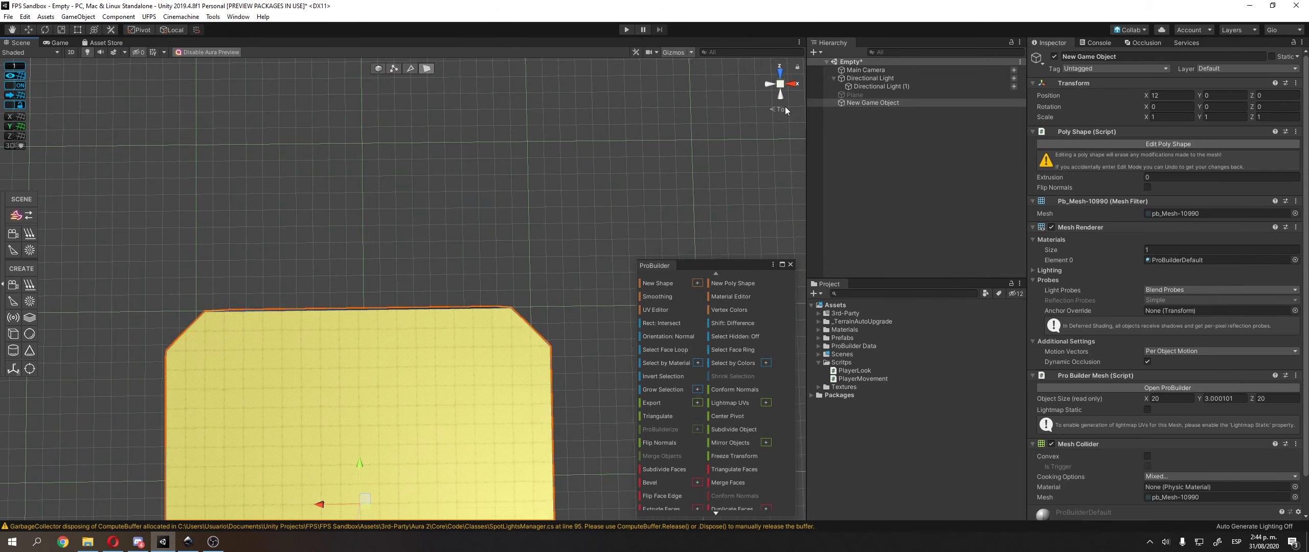
pyautogui.click(780, 109)
pyautogui.press('f')
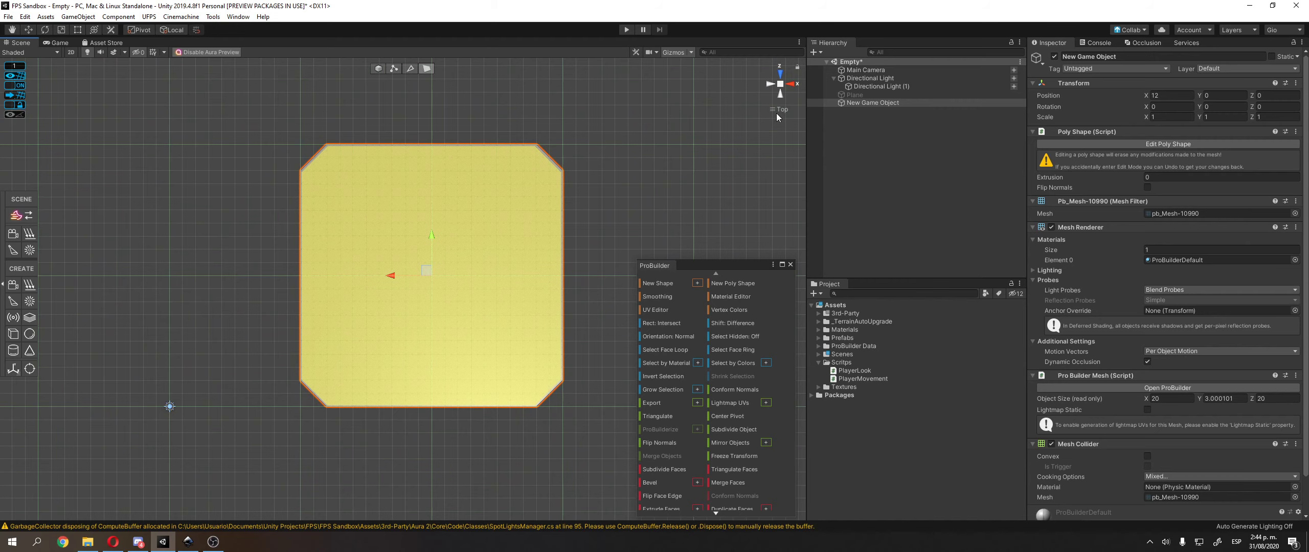
pyautogui.click(777, 111)
pyautogui.keyDown('alt'); pyautogui.moveTo(474, 291); pyautogui.dragTo(476, 162); pyautogui.keyUp('alt')
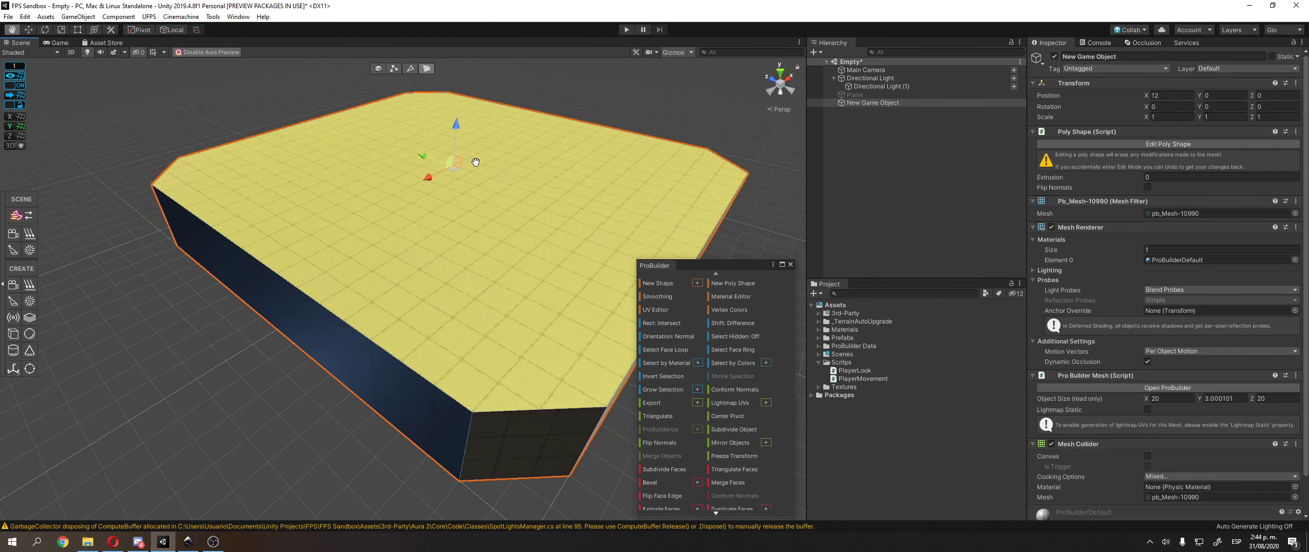
pyautogui.keyDown('shift'); pyautogui.moveTo(459, 123); pyautogui.dragTo(468, 183); pyautogui.keyUp('shift')
# - Examine the hollowed block's walls from outside and above, and undo the downward extrusion
pyautogui.click(198, 272)
pyautogui.moveTo(424, 236); pyautogui.dragTo(313, 304, button='right')
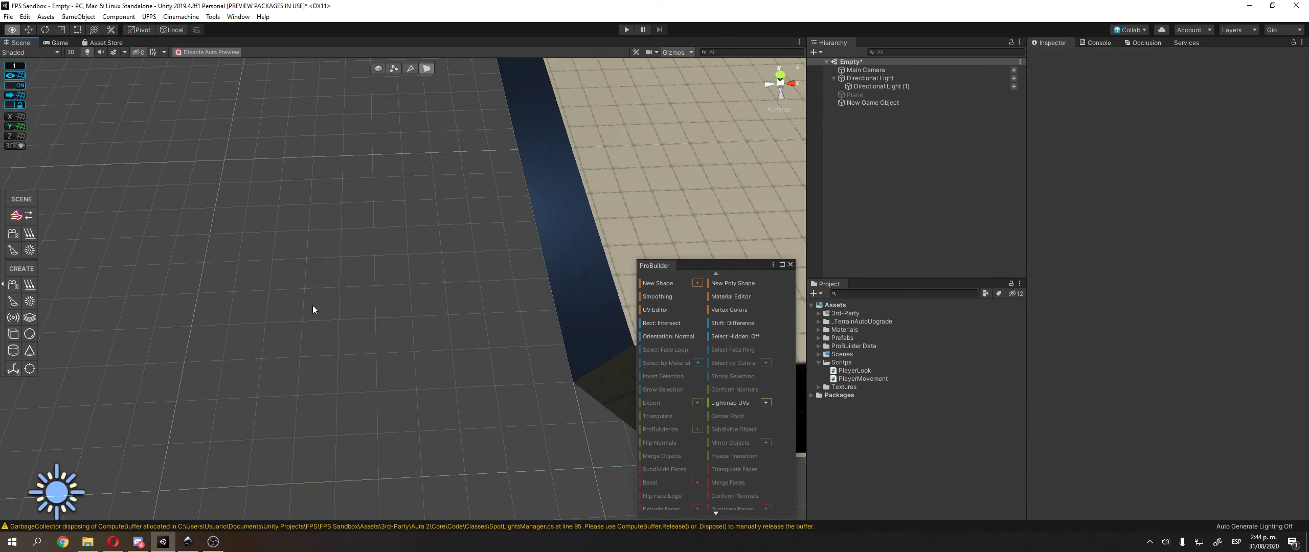
pyautogui.keyDown('alt'); pyautogui.moveTo(313, 309); pyautogui.dragTo(278, 342); pyautogui.keyUp('alt')
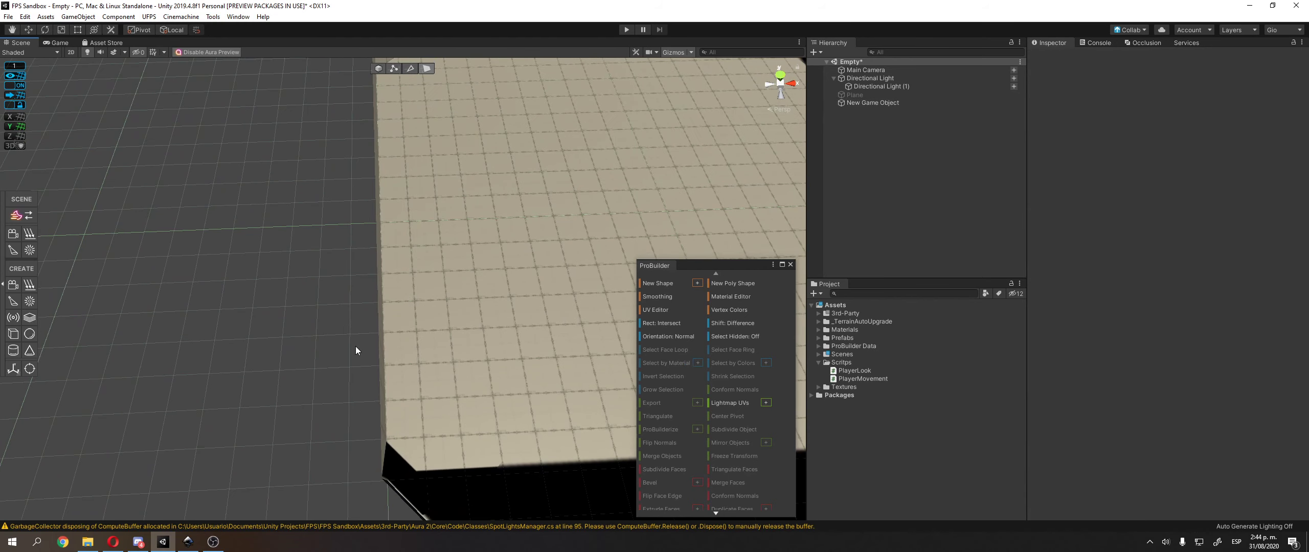
pyautogui.keyDown('alt'); pyautogui.moveTo(356, 346); pyautogui.dragTo(475, 235); pyautogui.keyUp('alt')
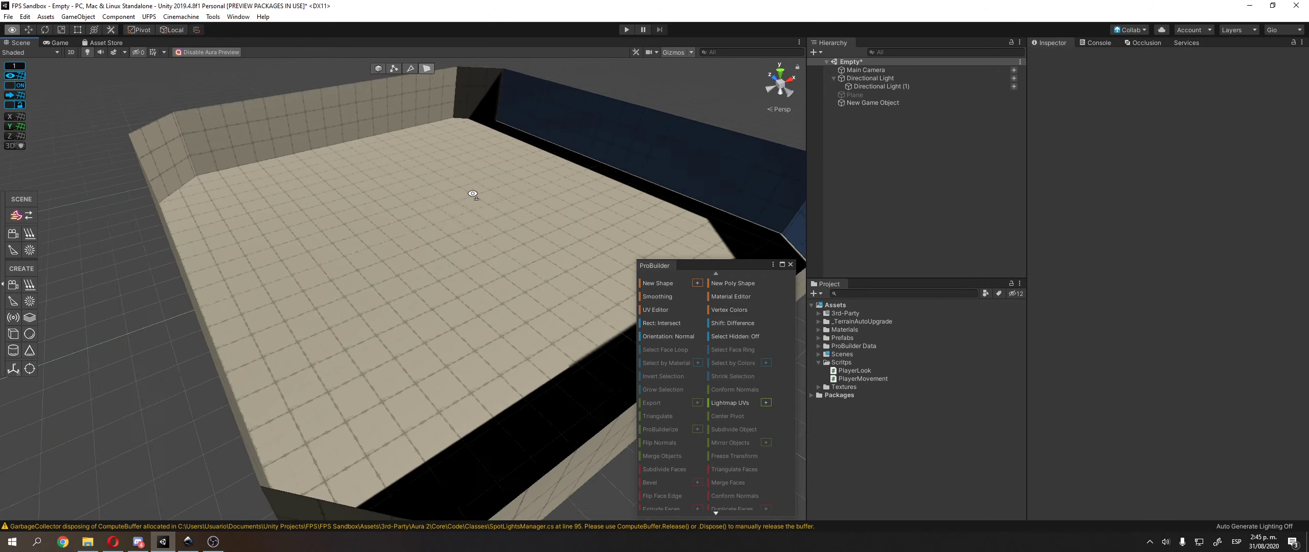
pyautogui.keyDown('alt'); pyautogui.moveTo(472, 194); pyautogui.dragTo(413, 270); pyautogui.keyUp('alt')
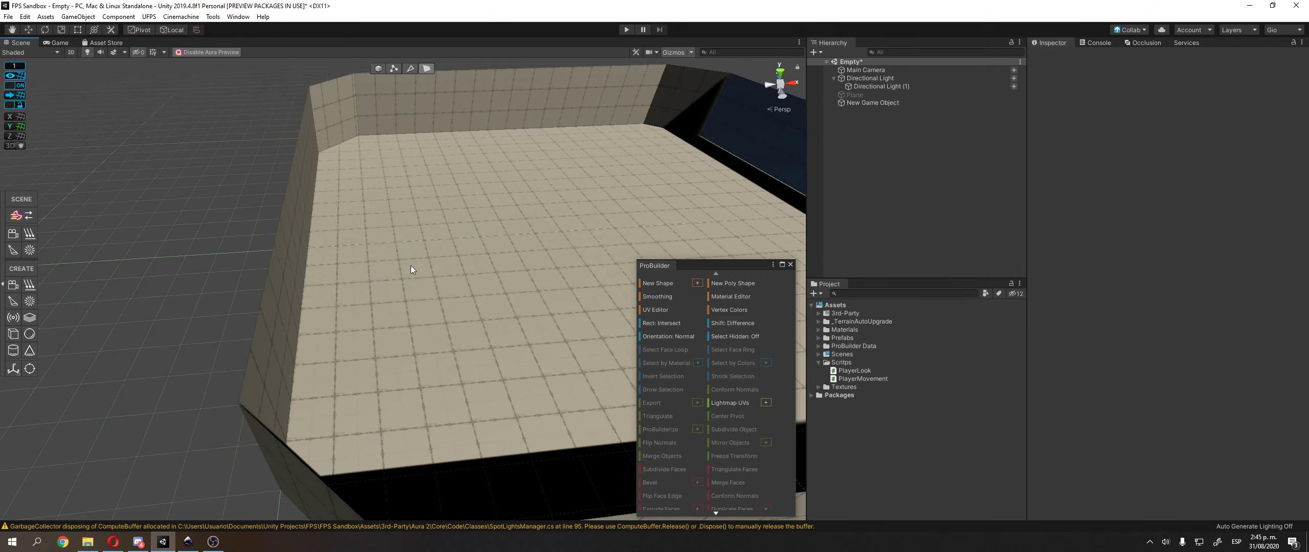
pyautogui.moveTo(299, 254); pyautogui.dragTo(293, 295, button='middle')
pyautogui.hotkey('ctrl', 'z')
pyautogui.hotkey('ctrl', 'z')
# - Try scaling the block's top face uniformly without extruding it, starting from a top view, and undo the scaling
pyautogui.keyDown('alt'); pyautogui.moveTo(292, 294); pyautogui.dragTo(392, 310); pyautogui.keyUp('alt')
pyautogui.click(776, 88)
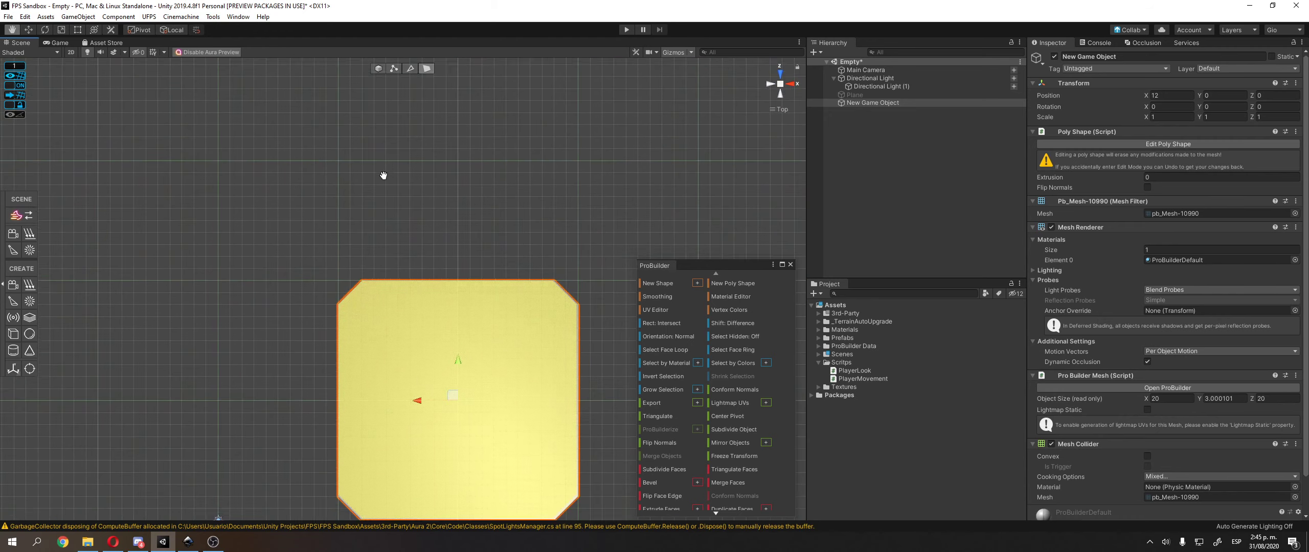
pyautogui.press('f')
pyautogui.scroll(3, 415, 241)
pyautogui.moveTo(404, 304)
pyautogui.mouseDown(button='middle')
pyautogui.moveTo(414, 241)
pyautogui.moveTo(389, 298)
pyautogui.mouseUp(button='middle')
pyautogui.press('r')
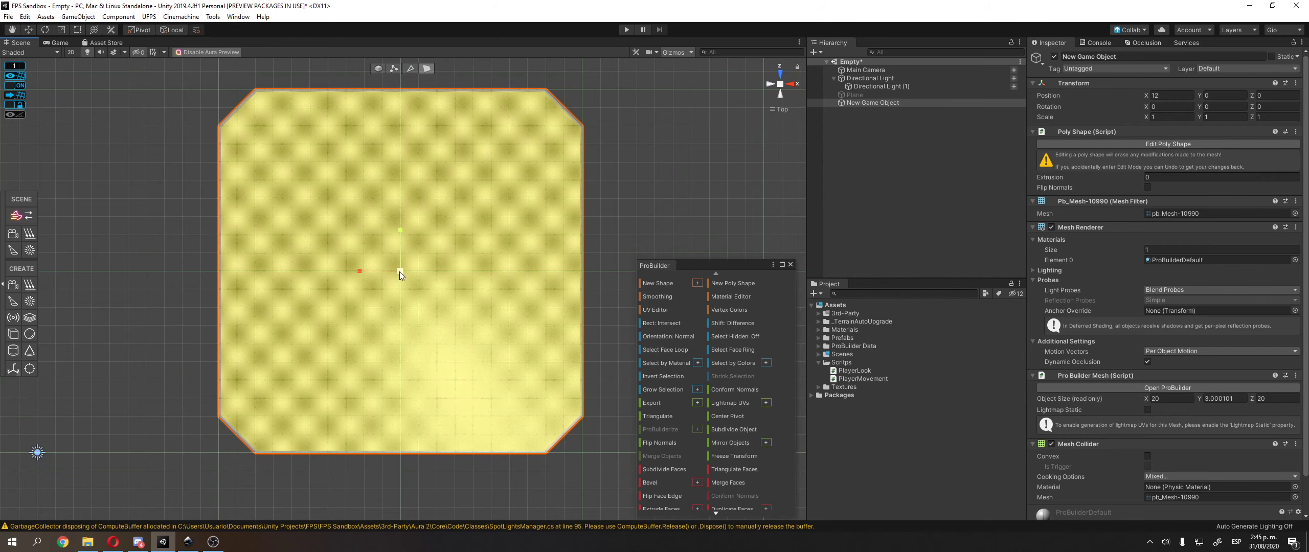
pyautogui.moveTo(400, 272); pyautogui.dragTo(339, 260)
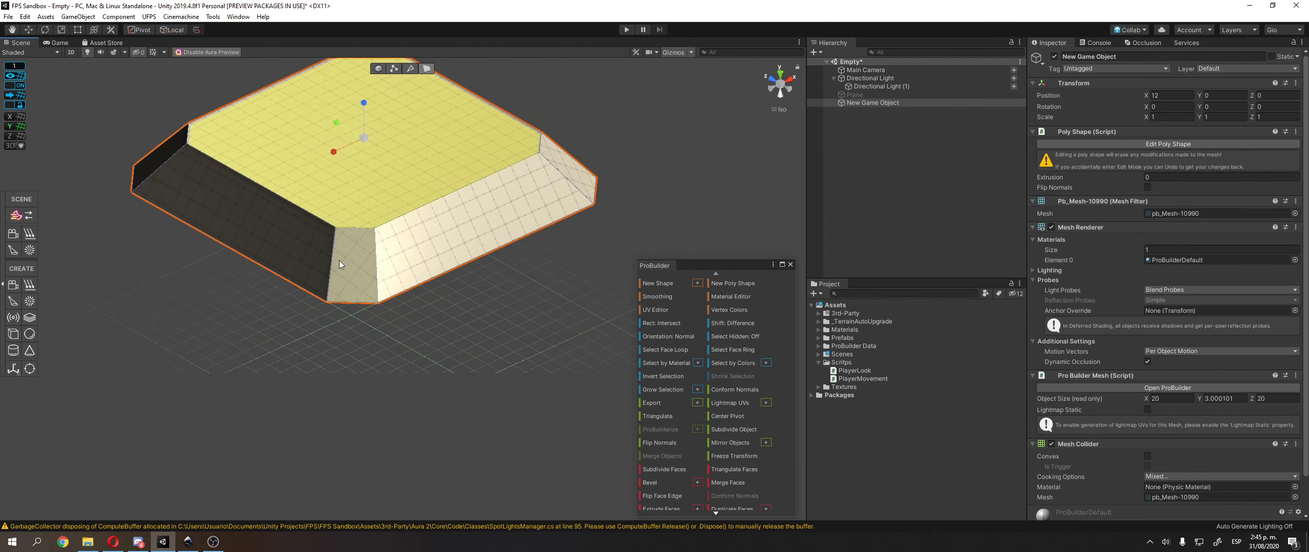
pyautogui.moveTo(362, 134); pyautogui.dragTo(320, 167)
pyautogui.hotkey('ctrl', 'z')
pyautogui.hotkey('ctrl', 'z')
pyautogui.moveTo(320, 167); pyautogui.dragTo(332, 188, button='middle')
# - Inset the block's top face by extruding it with a slight uniform scale-down, leaving a border around it
pyautogui.click(782, 110)
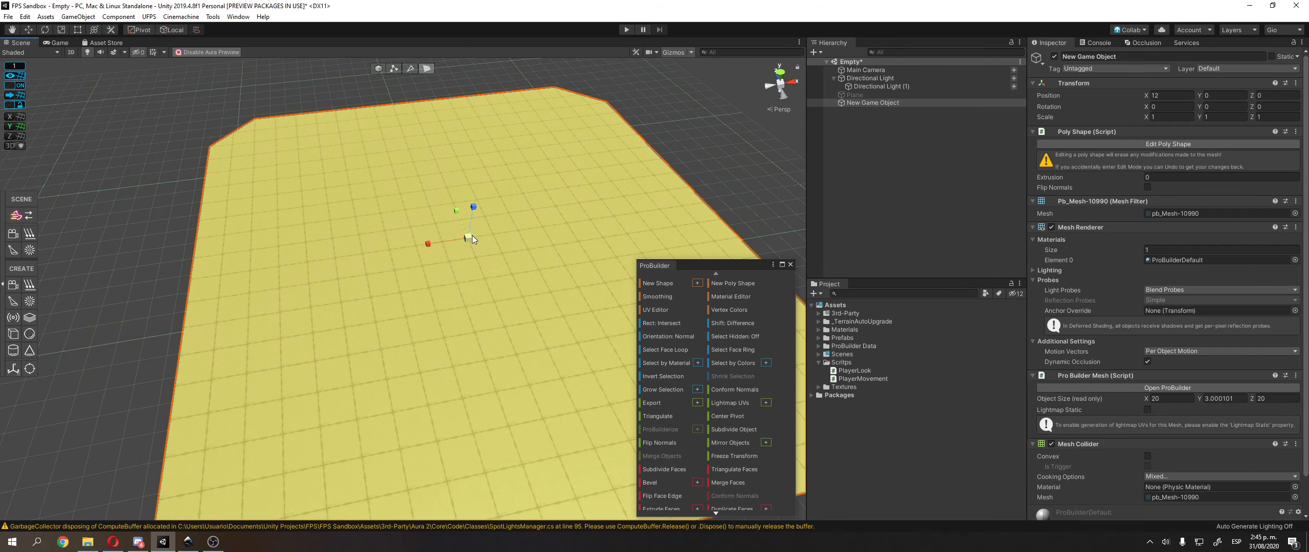
pyautogui.moveTo(465, 240)
pyautogui.keyDown('shift'); pyautogui.mouseDown()
pyautogui.moveTo(470, 253)
pyautogui.moveTo(475, 227)
pyautogui.moveTo(469, 246)
pyautogui.mouseUp(); pyautogui.keyUp('shift')
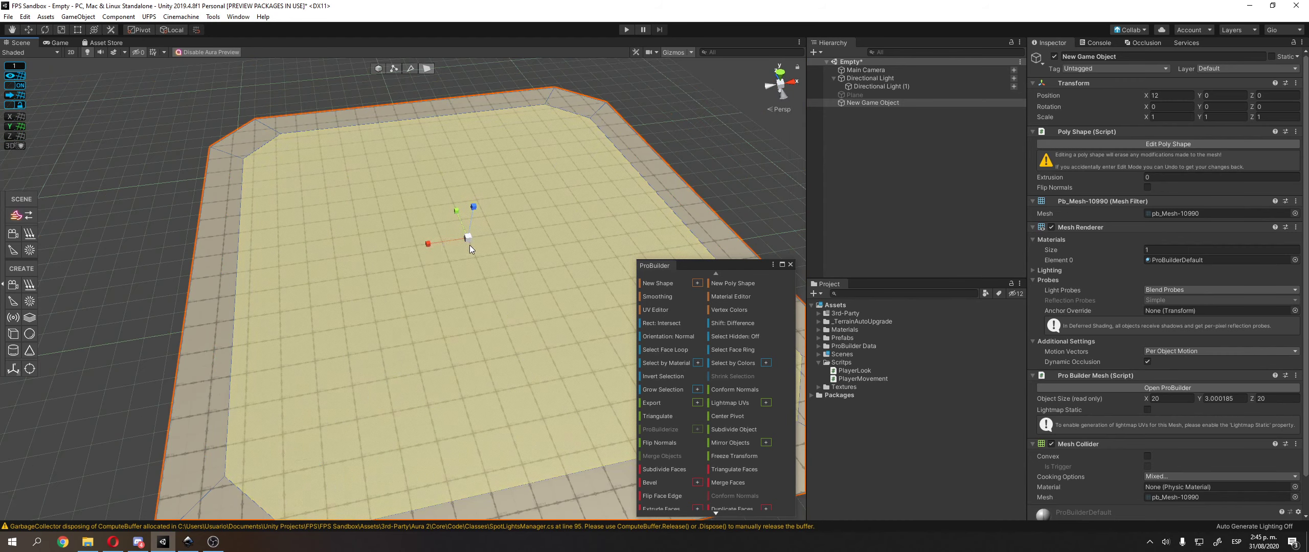
pyautogui.moveTo(469, 245); pyautogui.dragTo(476, 233, button='right')
# - Try extruding the inset top face downward to form a recess with thick walls, and undo it
pyautogui.press('w')
pyautogui.keyDown('shift'); pyautogui.moveTo(465, 231); pyautogui.dragTo(466, 302); pyautogui.keyUp('shift')
pyautogui.moveTo(470, 301); pyautogui.dragTo(429, 168, button='middle')
pyautogui.scroll(-2, 443, 205)
pyautogui.hotkey('ctrl', 'z')
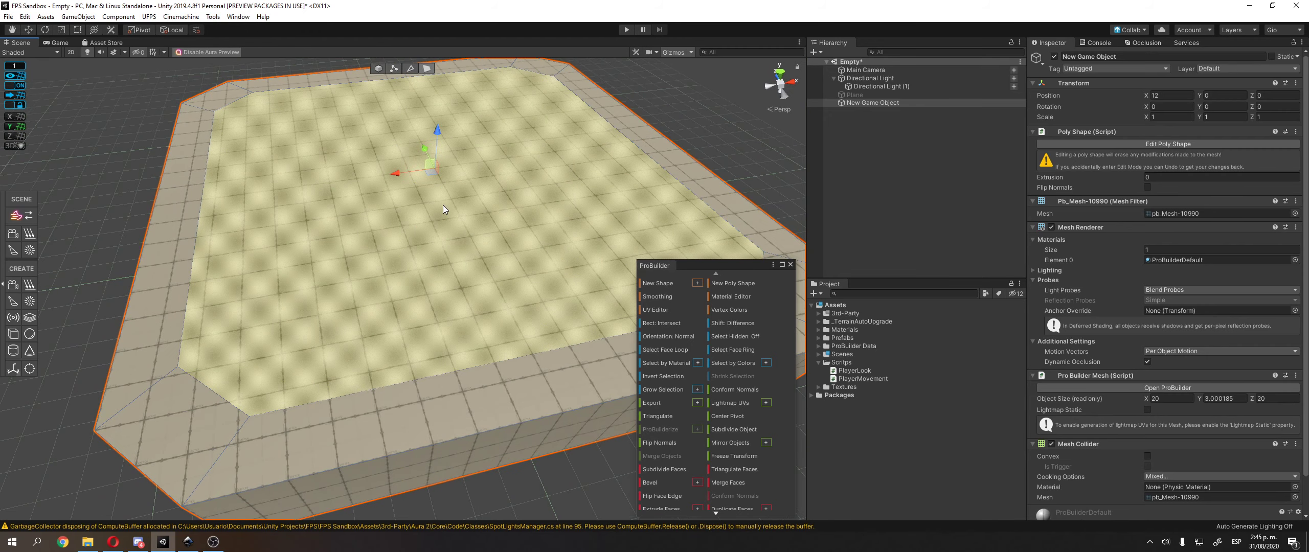
# - Try moving one inner corner vertex of the inset from a top view, undo the move and return to perspective
pyautogui.scroll(4, 443, 204)
pyautogui.click(784, 75)
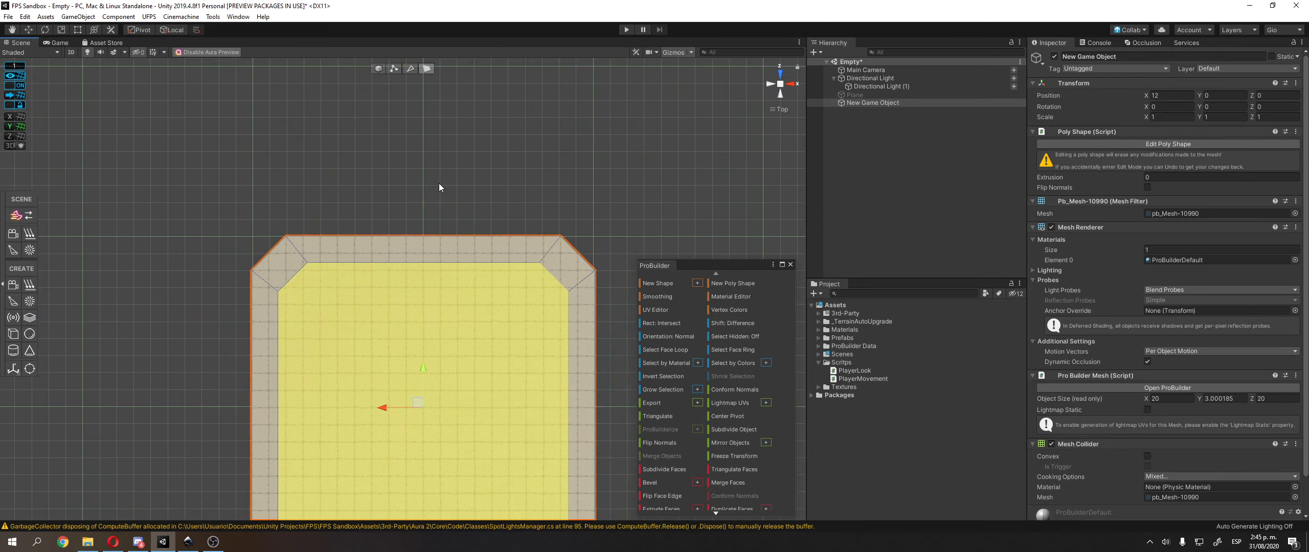
pyautogui.scroll(2, 348, 128)
pyautogui.press('h')
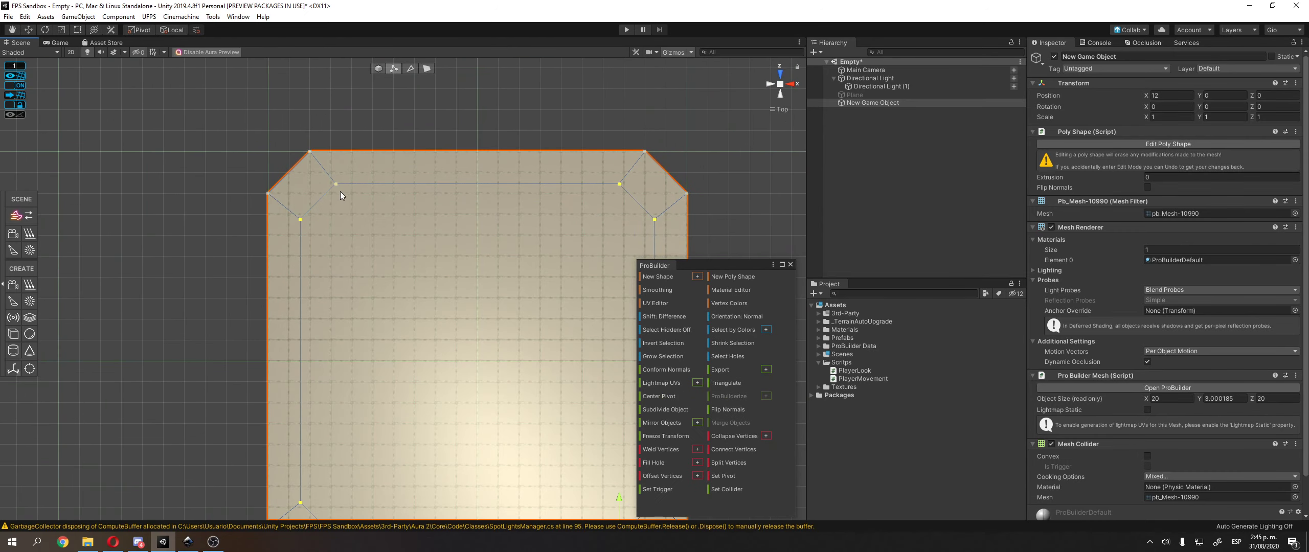
pyautogui.click(336, 185)
pyautogui.scroll(2, 343, 184)
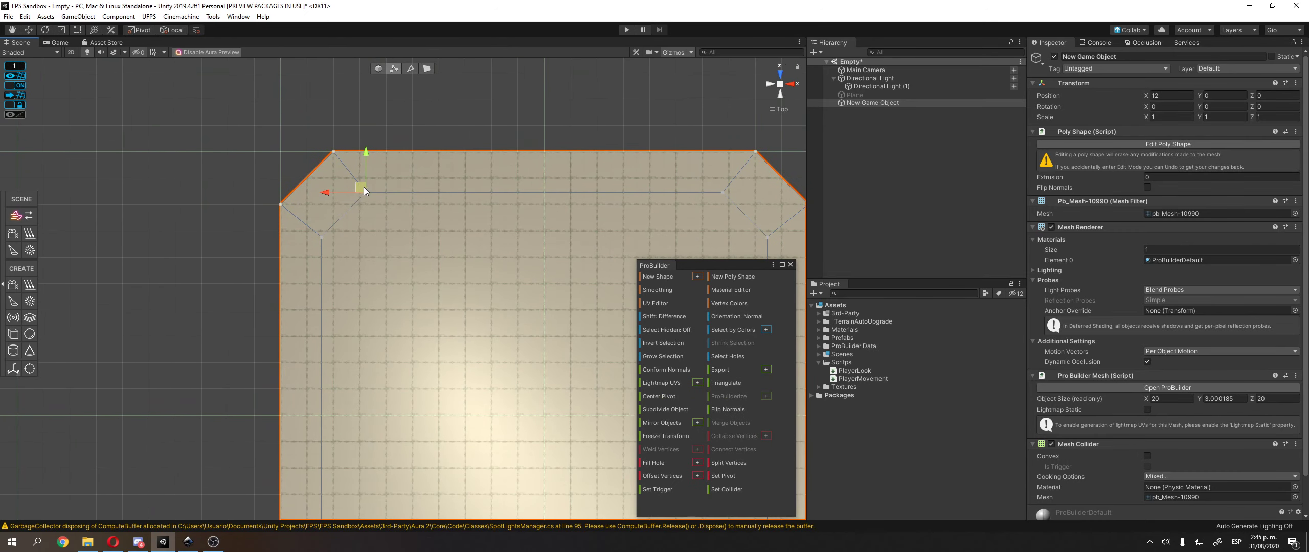
pyautogui.moveTo(364, 189); pyautogui.dragTo(384, 199)
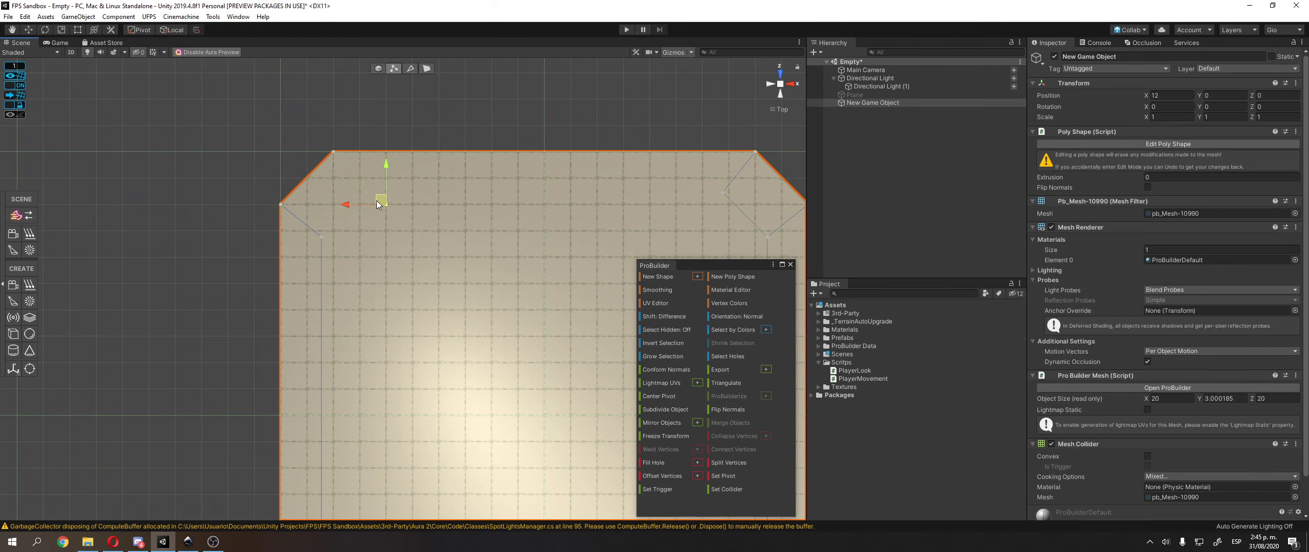
pyautogui.moveTo(338, 207); pyautogui.dragTo(348, 200, button='middle')
pyautogui.hotkey('ctrl', 'z')
pyautogui.keyDown('alt'); pyautogui.moveTo(349, 199); pyautogui.dragTo(528, 96); pyautogui.keyUp('alt')
pyautogui.click(774, 109)
pyautogui.moveTo(327, 256); pyautogui.dragTo(337, 140, button='right')
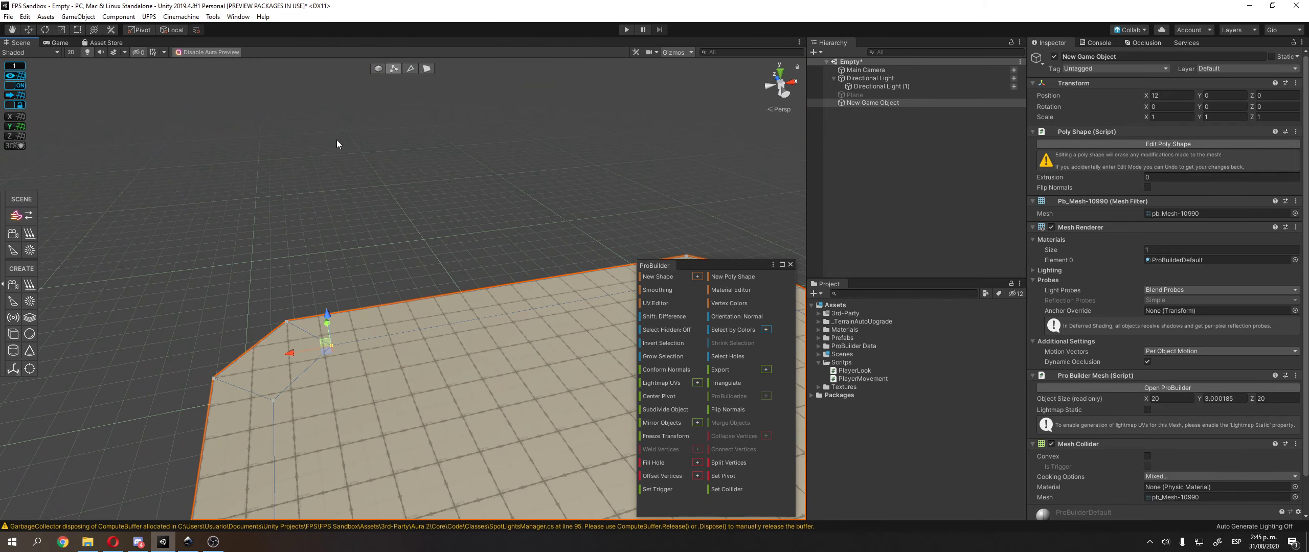
# - Move the inset's two inner vertices at the first corner onto the grid to even out the border
pyautogui.moveTo(327, 210); pyautogui.dragTo(365, 171, button='middle')
pyautogui.moveTo(410, 259); pyautogui.dragTo(438, 256)
pyautogui.click(365, 288)
pyautogui.moveTo(362, 293); pyautogui.dragTo(389, 307)
pyautogui.moveTo(388, 306); pyautogui.dragTo(362, 258, button='middle')
pyautogui.scroll(-3, 362, 258)
pyautogui.keyDown('alt'); pyautogui.moveTo(368, 269); pyautogui.dragTo(372, 346); pyautogui.keyUp('alt')
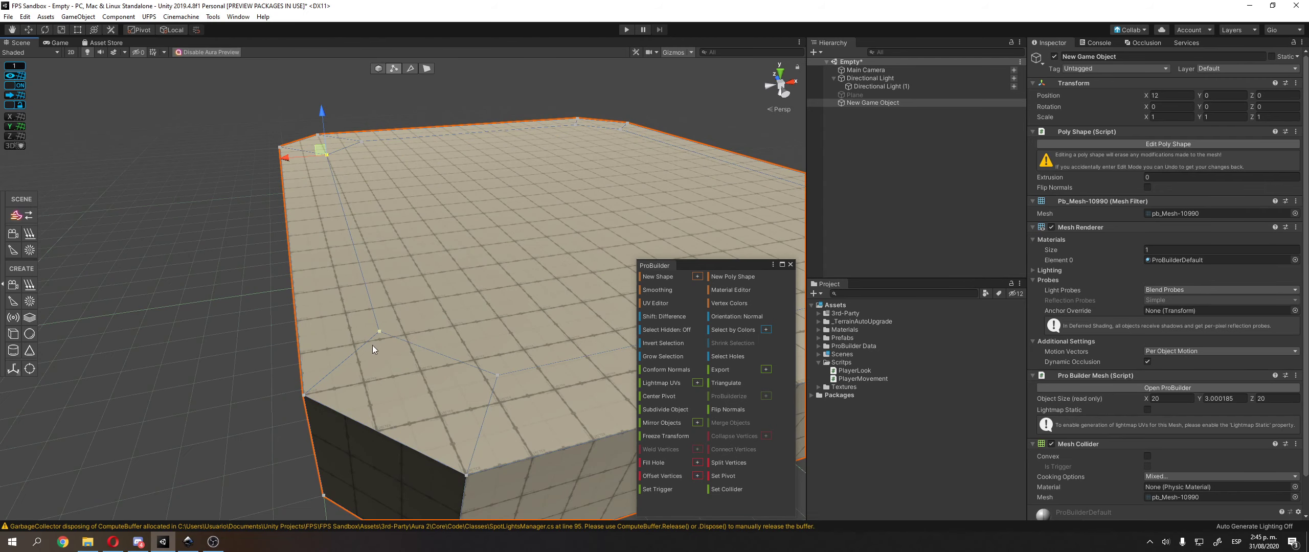
# - Move the inset's inner vertices at the second corner onto the grid to match the border width
pyautogui.click(387, 309)
pyautogui.click(480, 377)
pyautogui.moveTo(480, 376); pyautogui.dragTo(366, 455, button='middle')
pyautogui.moveTo(371, 465); pyautogui.dragTo(394, 444)
pyautogui.moveTo(436, 380); pyautogui.dragTo(436, 380, button='middle')
pyautogui.keyDown('alt'); pyautogui.moveTo(436, 381); pyautogui.dragTo(395, 370); pyautogui.keyUp('alt')
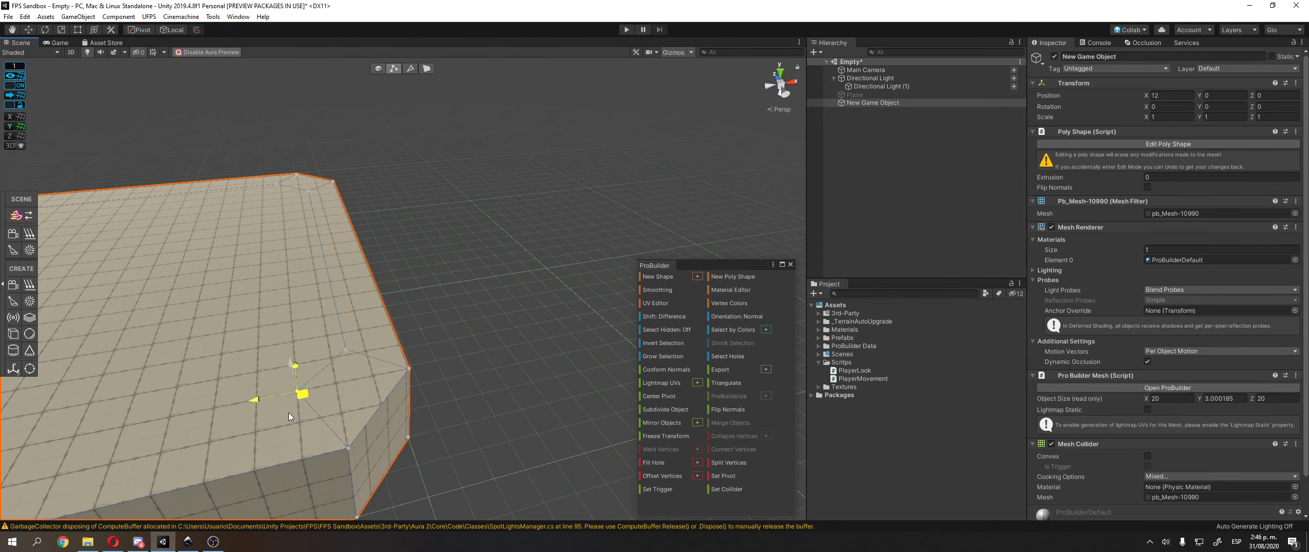
# - Align the inner vertices at the remaining two corners to the grid and check the border from a top view
pyautogui.moveTo(290, 412); pyautogui.dragTo(257, 404)
pyautogui.click(344, 351)
pyautogui.moveTo(339, 355); pyautogui.dragTo(327, 336)
pyautogui.moveTo(251, 147); pyautogui.dragTo(313, 282, button='middle')
pyautogui.scroll(3, 313, 282)
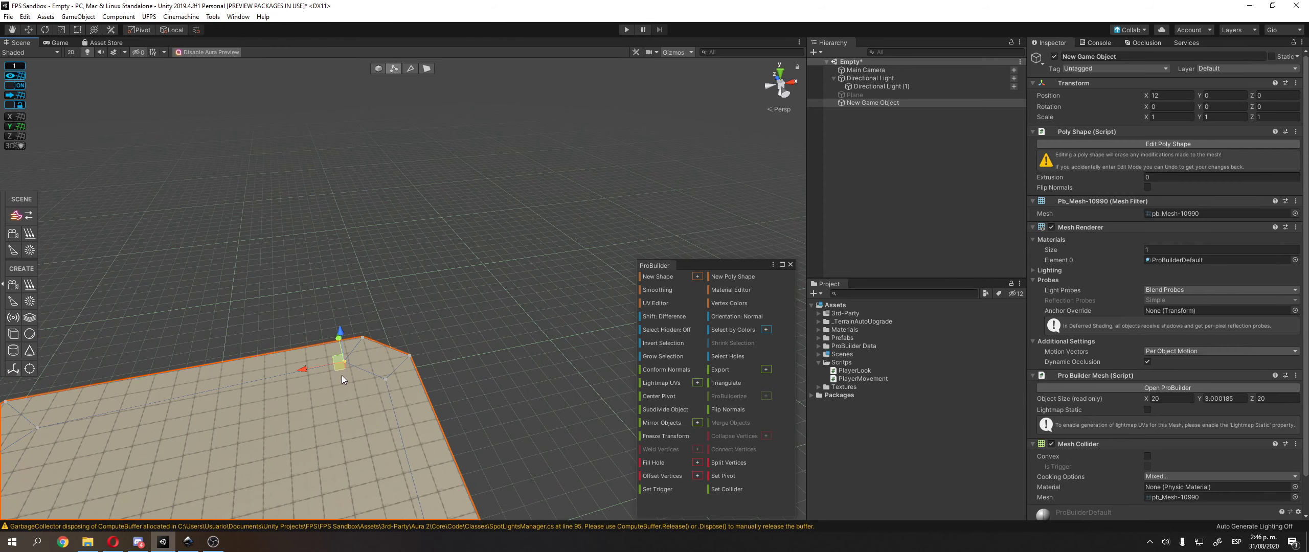
pyautogui.moveTo(337, 367); pyautogui.dragTo(375, 395)
pyautogui.click(384, 378)
pyautogui.moveTo(374, 400); pyautogui.dragTo(256, 441, button='right')
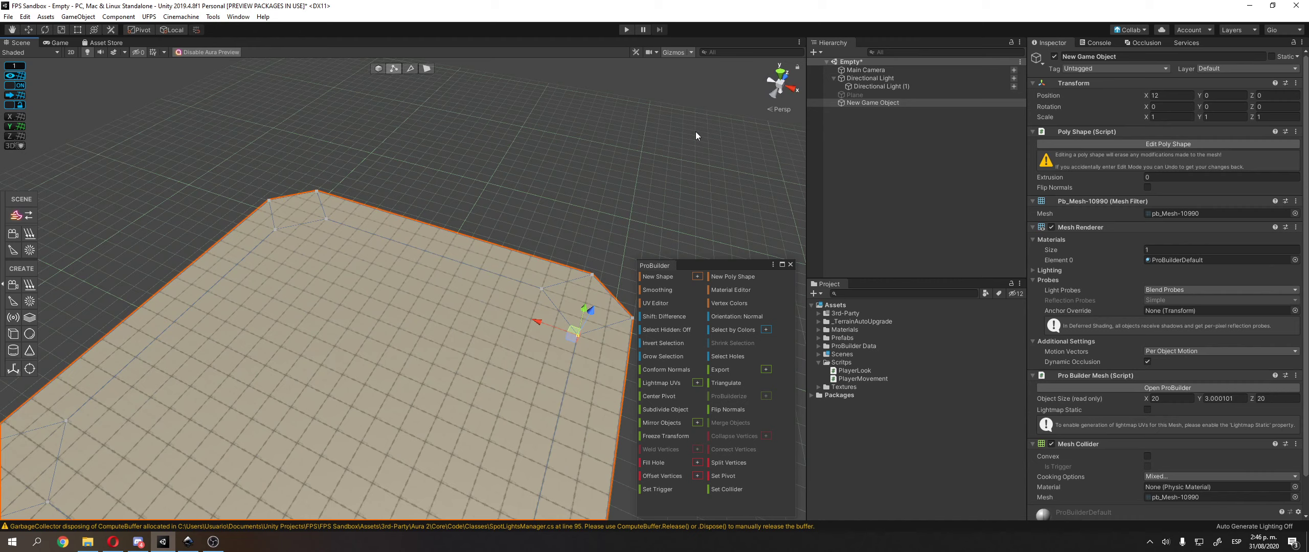
pyautogui.click(780, 74)
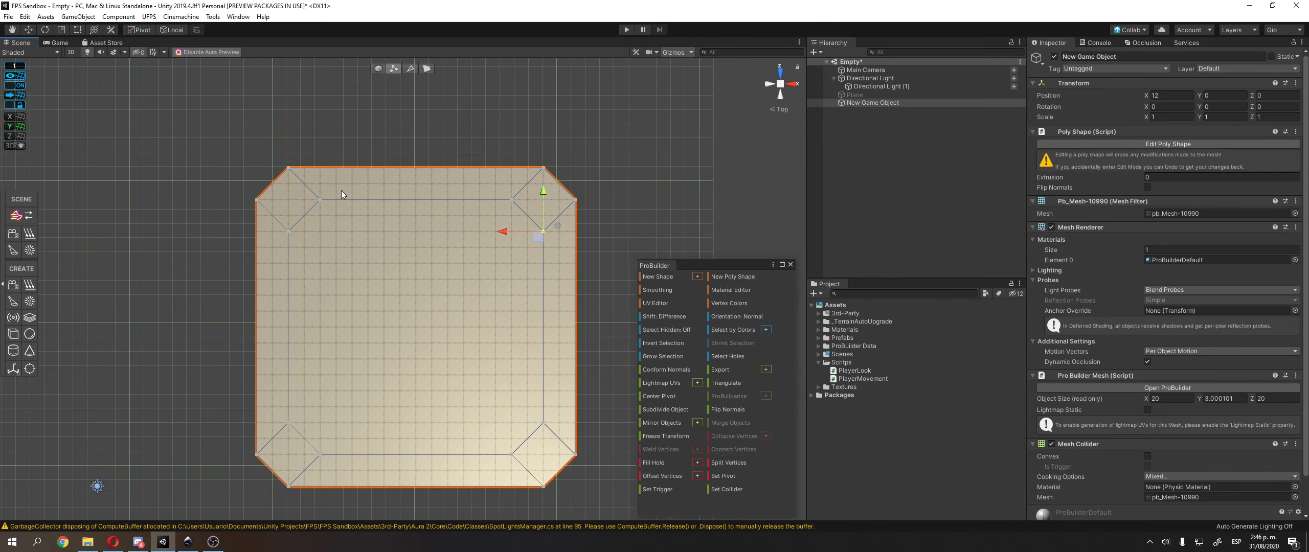
# - Extrude the inset top face downward in a back view to form a recessed floor surrounded by thick walls
pyautogui.click(426, 69)
pyautogui.click(373, 336)
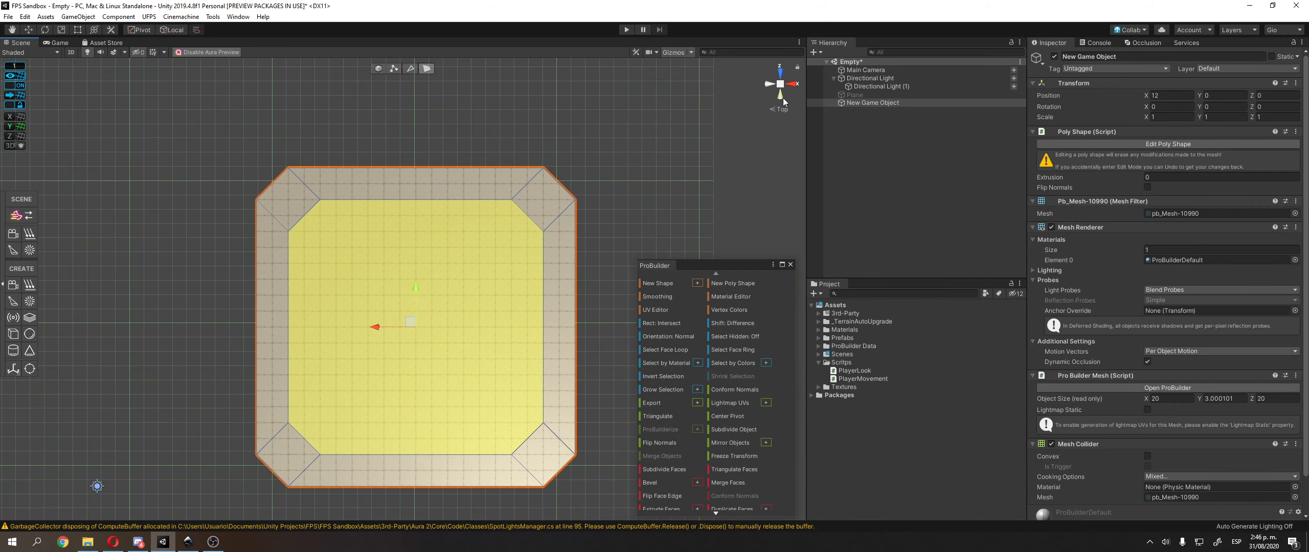
pyautogui.click(782, 96)
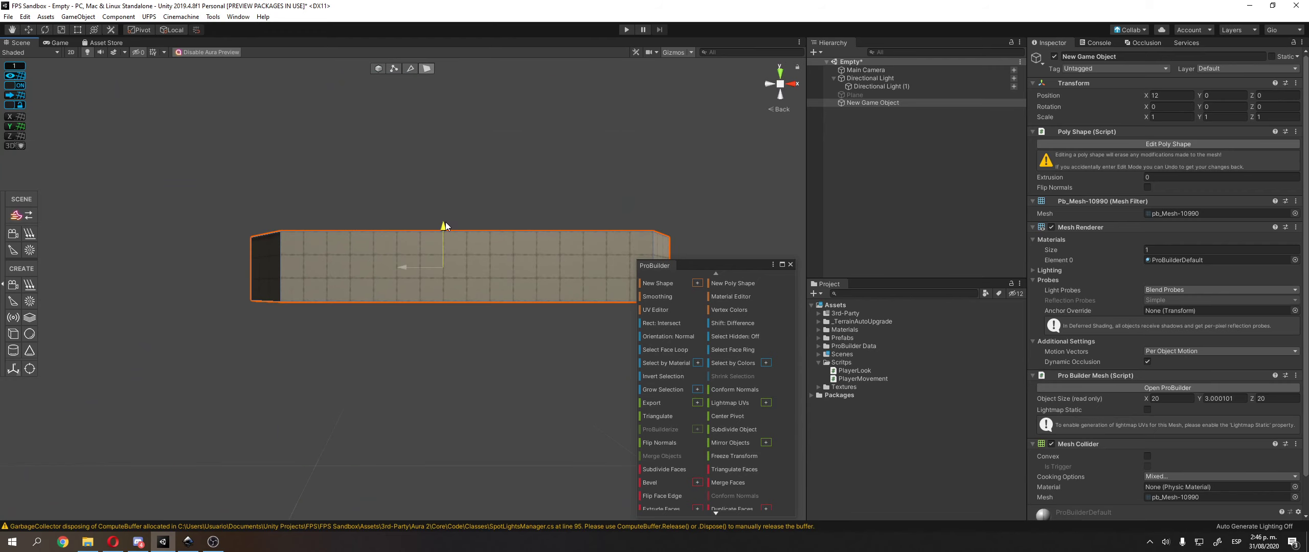
pyautogui.moveTo(445, 223); pyautogui.dragTo(446, 239)
pyautogui.moveTo(411, 243); pyautogui.dragTo(406, 292, button='right')
pyautogui.moveTo(406, 292); pyautogui.dragTo(443, 398, button='middle')
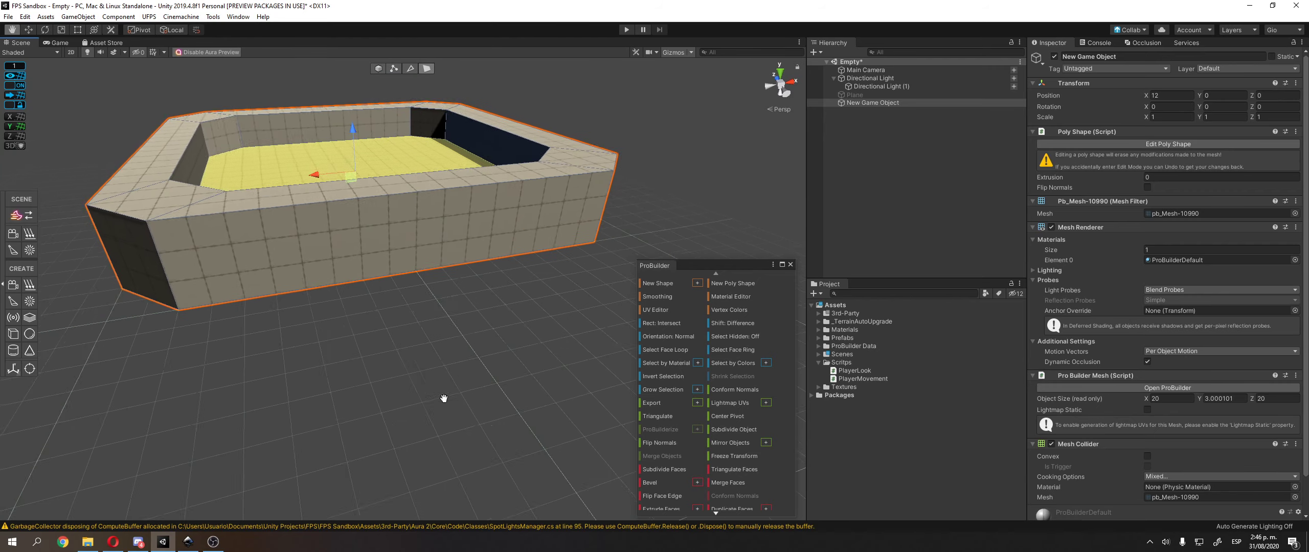
pyautogui.keyDown('alt'); pyautogui.moveTo(444, 399); pyautogui.dragTo(401, 98); pyautogui.keyUp('alt')
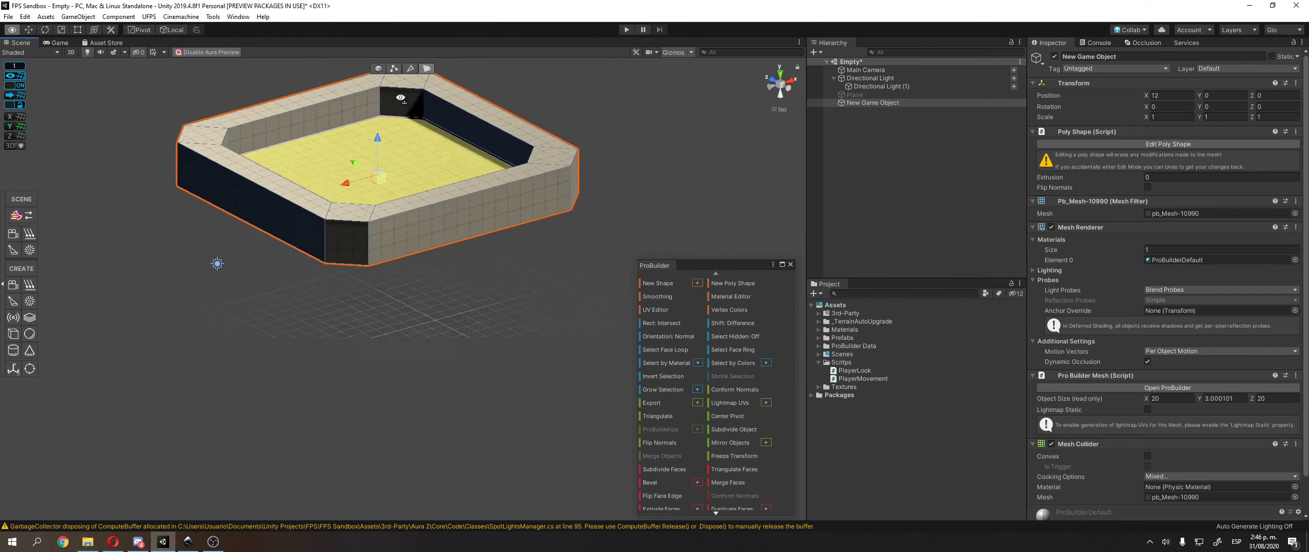
pyautogui.moveTo(400, 98); pyautogui.dragTo(327, 184, button='right')
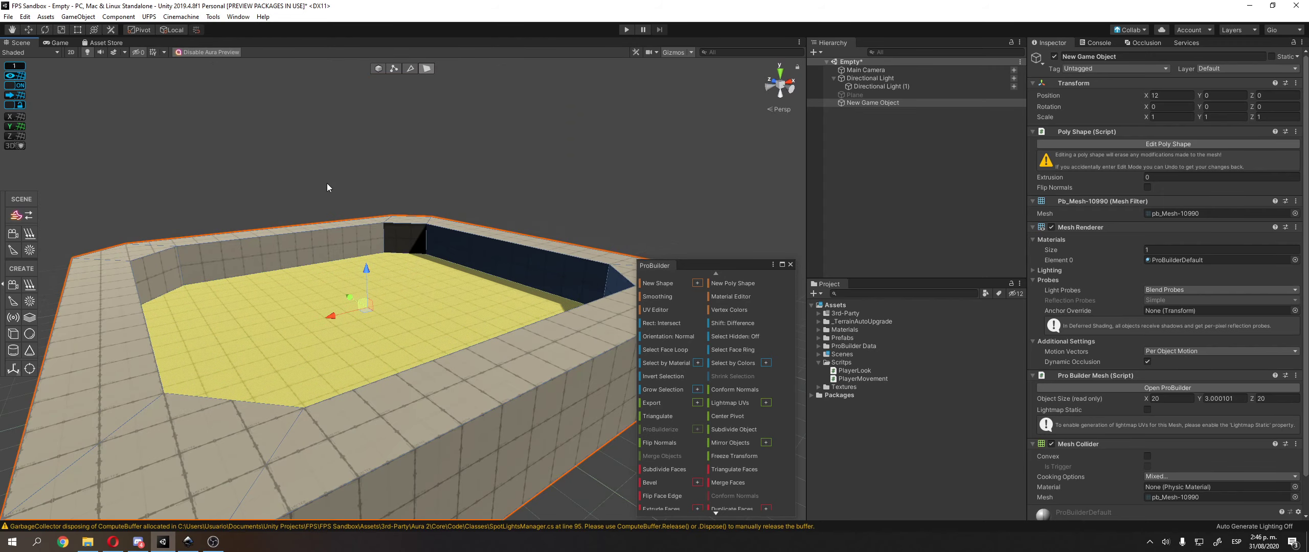
# - Examine the recessed map's floor and inner wall faces from several angles
pyautogui.click(328, 187)
pyautogui.scroll(5, 292, 209)
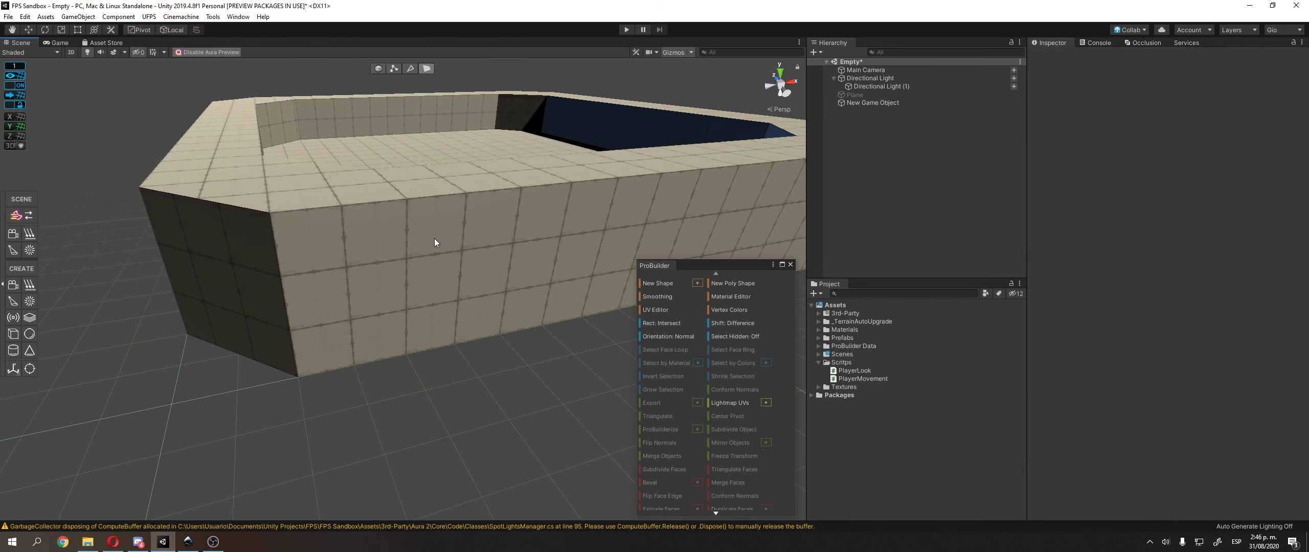
pyautogui.moveTo(434, 242); pyautogui.dragTo(241, 266, button='middle')
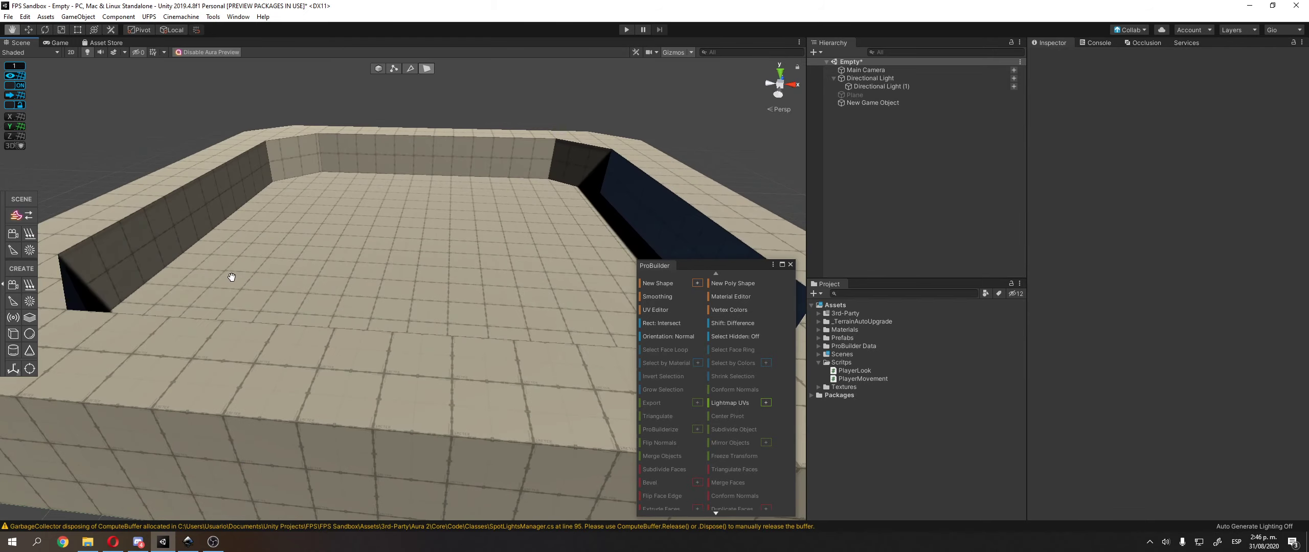
pyautogui.scroll(-3, 241, 265)
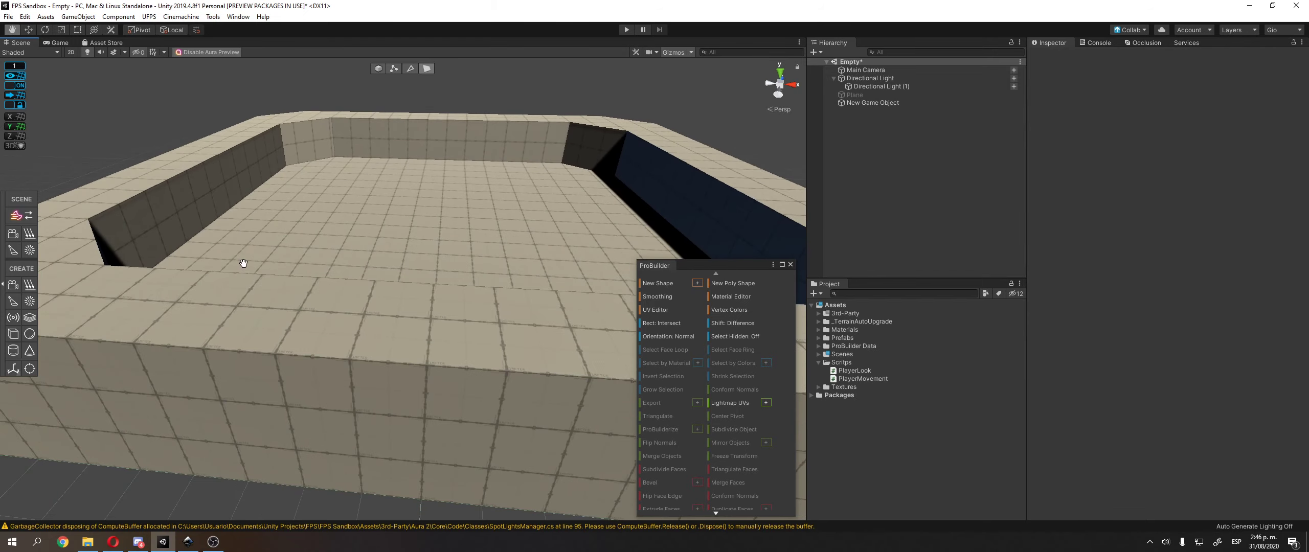
pyautogui.moveTo(242, 264); pyautogui.dragTo(356, 272, button='right')
pyautogui.moveTo(356, 272); pyautogui.dragTo(478, 313, button='middle')
pyautogui.keyDown('alt'); pyautogui.moveTo(478, 313); pyautogui.dragTo(478, 250); pyautogui.keyUp('alt')
pyautogui.click(420, 271)
pyautogui.moveTo(419, 272); pyautogui.dragTo(380, 257, button='middle')
pyautogui.click(469, 216)
pyautogui.moveTo(379, 254); pyautogui.dragTo(343, 192, button='right')
pyautogui.click(344, 192)
pyautogui.keyDown('alt'); pyautogui.moveTo(343, 196); pyautogui.dragTo(420, 290); pyautogui.keyUp('alt')
pyautogui.click(488, 248)
pyautogui.moveTo(327, 321); pyautogui.dragTo(402, 246, button='middle')
pyautogui.scroll(5, 402, 246)
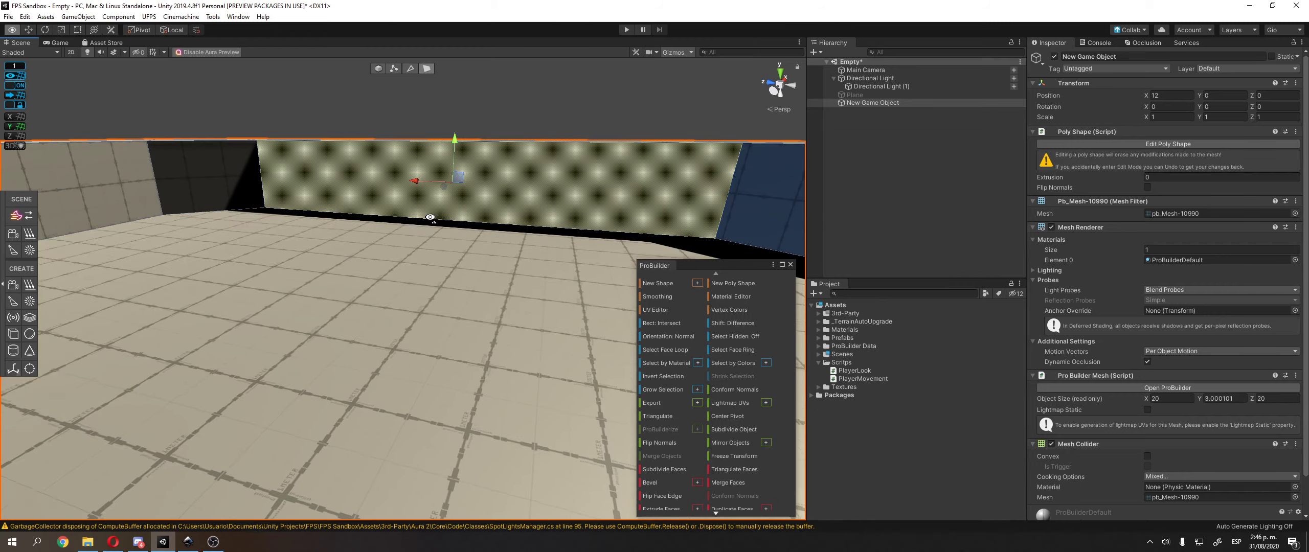
pyautogui.scroll(-3, 448, 267)
pyautogui.scroll(3, 384, 267)
pyautogui.moveTo(385, 267); pyautogui.dragTo(428, 240, button='right')
# - Try deleting the inner face of one long wall, and undo the deletion
pyautogui.click(440, 143)
pyautogui.keyDown('alt'); pyautogui.moveTo(532, 167); pyautogui.dragTo(374, 254); pyautogui.keyUp('alt')
pyautogui.click(464, 226)
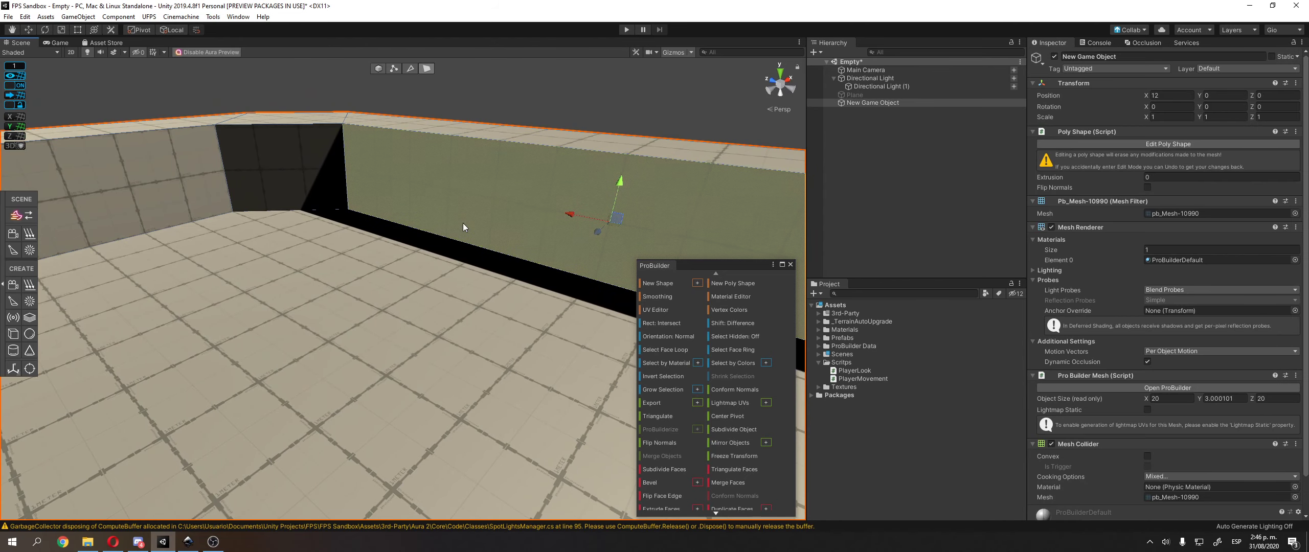
pyautogui.press('Delete')
pyautogui.hotkey('ctrl', 'z')
pyautogui.hotkey('ctrl', 'z')
pyautogui.click(507, 180)
pyautogui.moveTo(540, 179); pyautogui.dragTo(684, 156, button='right')
pyautogui.moveTo(683, 156); pyautogui.dragTo(703, 117, button='middle')
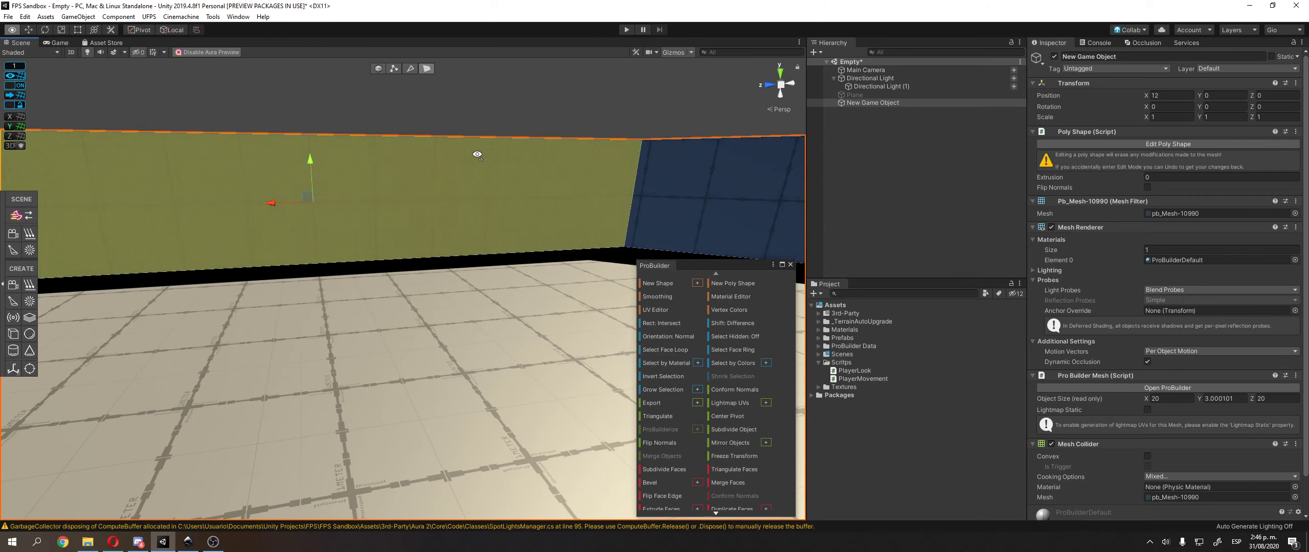
pyautogui.moveTo(477, 155); pyautogui.dragTo(508, 169, button='middle')
pyautogui.moveTo(508, 169); pyautogui.dragTo(450, 181, button='right')
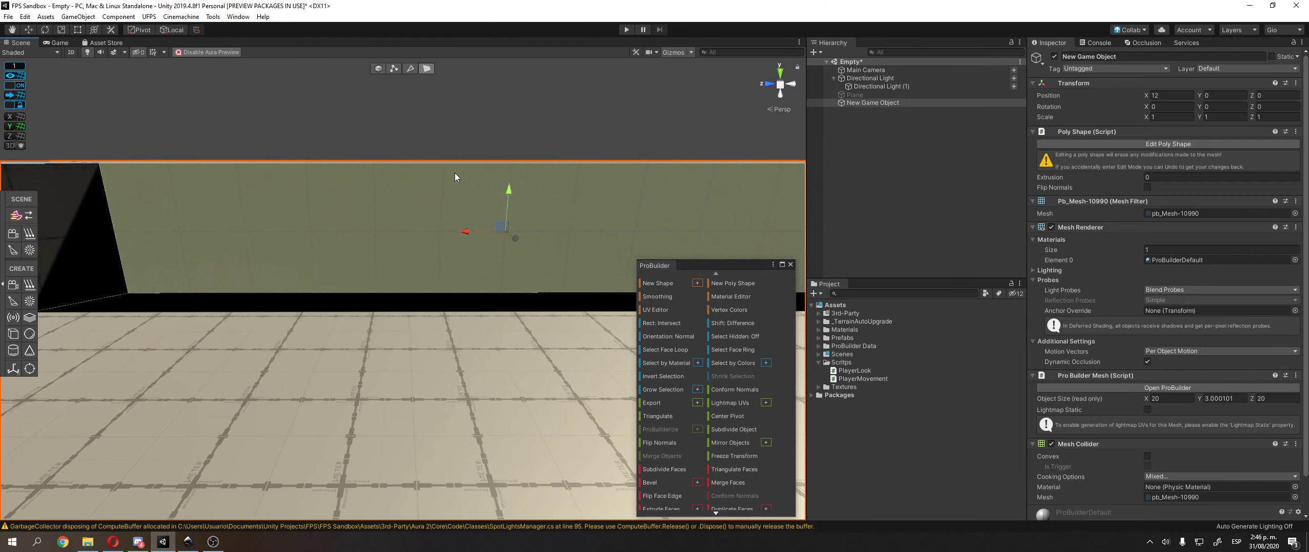
pyautogui.hotkey('ctrl', 'z')
# - Extrude the top face of one long wall upward by about 1 unit to raise that wall
pyautogui.scroll(-1, 441, 242)
pyautogui.moveTo(442, 242); pyautogui.dragTo(231, 245, button='right')
pyautogui.moveTo(287, 225); pyautogui.dragTo(464, 276, button='middle')
pyautogui.scroll(2, 363, 247)
pyautogui.scroll(3, 465, 277)
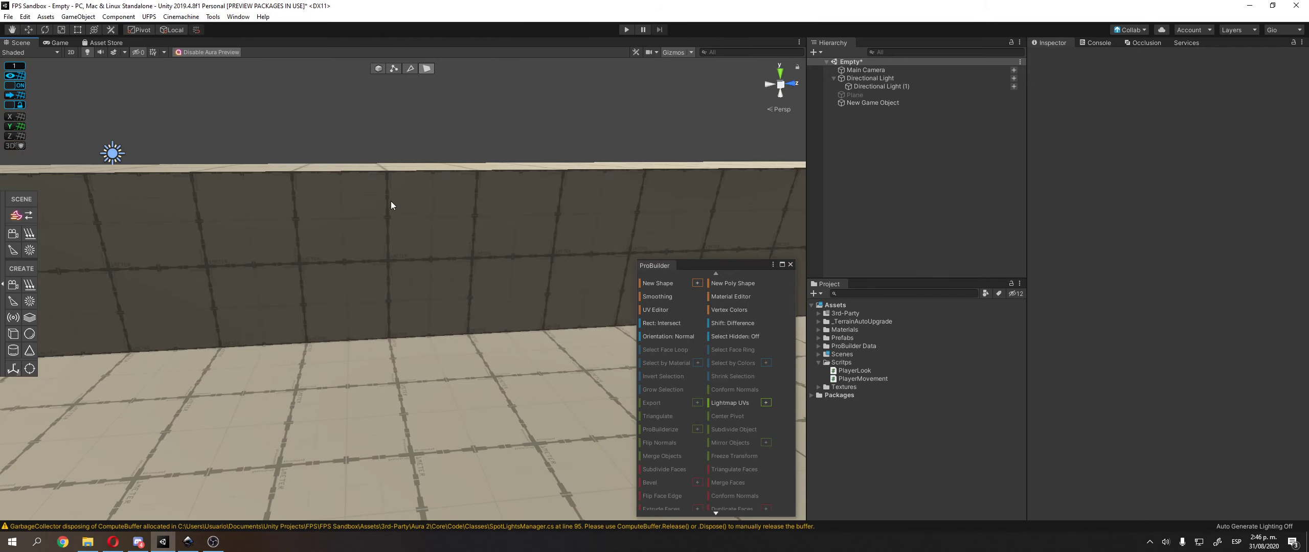
pyautogui.moveTo(538, 282); pyautogui.dragTo(524, 215, button='middle')
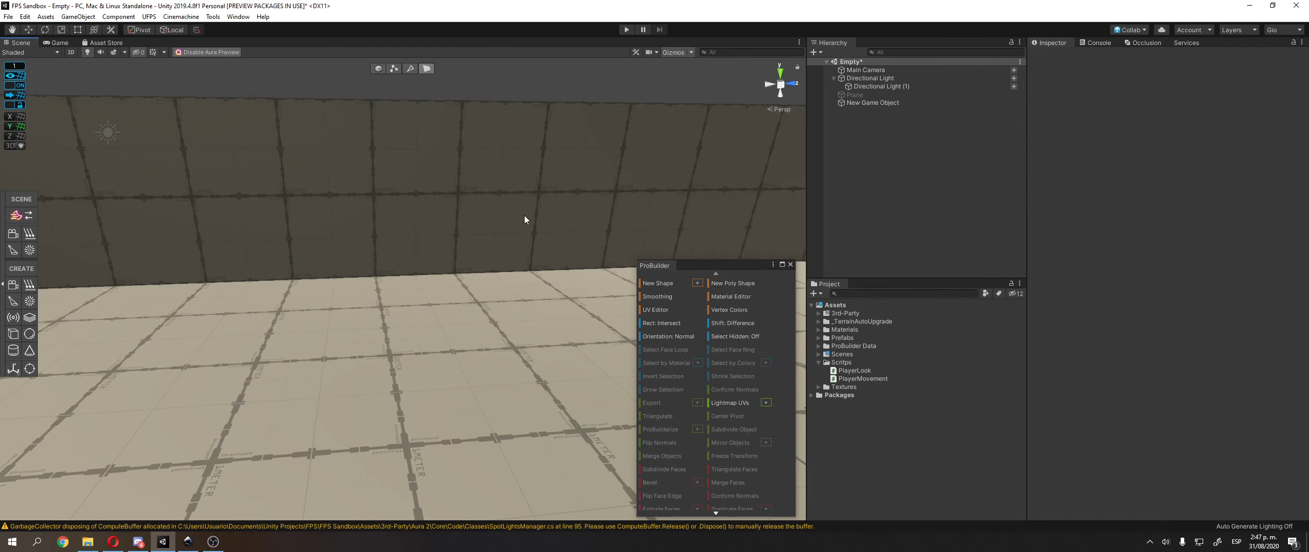
pyautogui.keyDown('alt'); pyautogui.moveTo(356, 77); pyautogui.dragTo(639, 335); pyautogui.keyUp('alt')
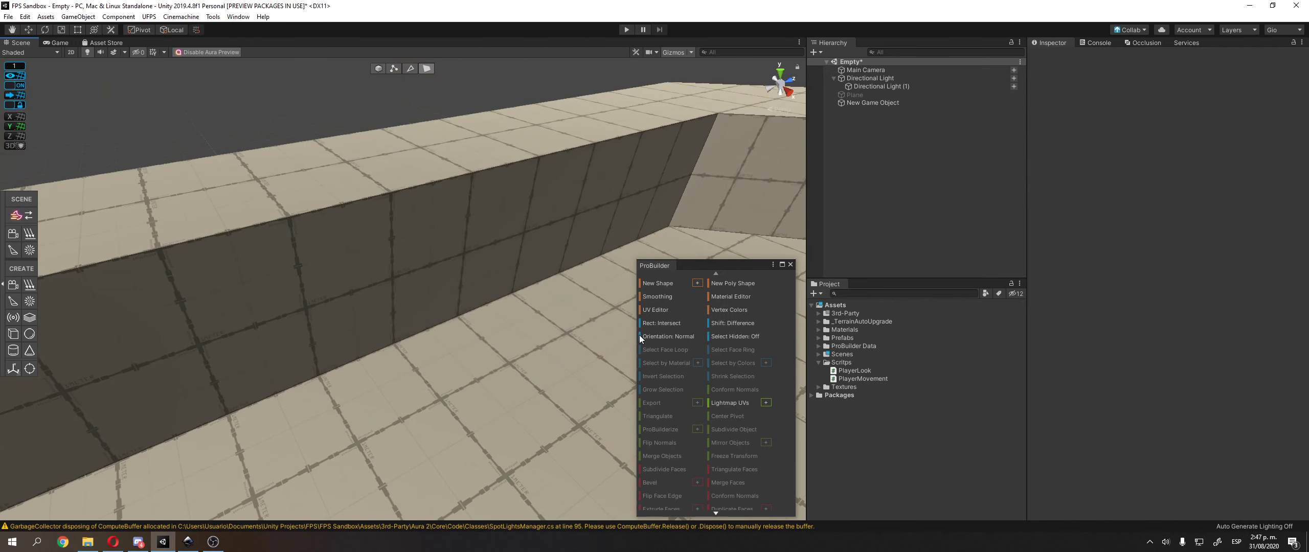
pyautogui.click(335, 155)
pyautogui.moveTo(383, 191); pyautogui.dragTo(336, 182, button='right')
pyautogui.scroll(-3, 335, 182)
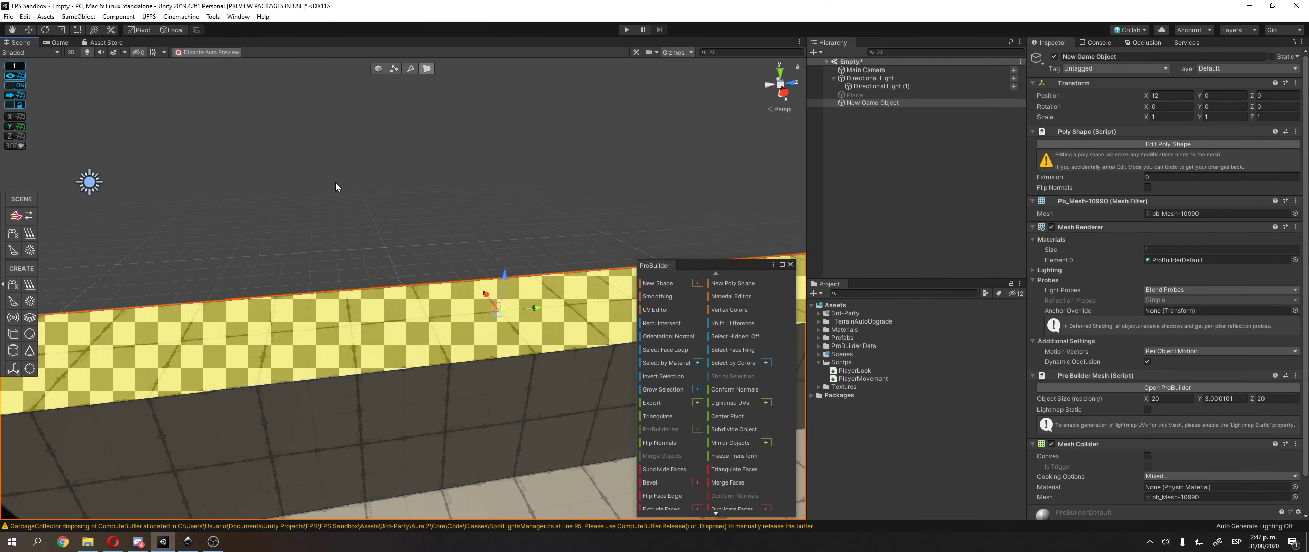
pyautogui.moveTo(482, 269); pyautogui.dragTo(483, 237)
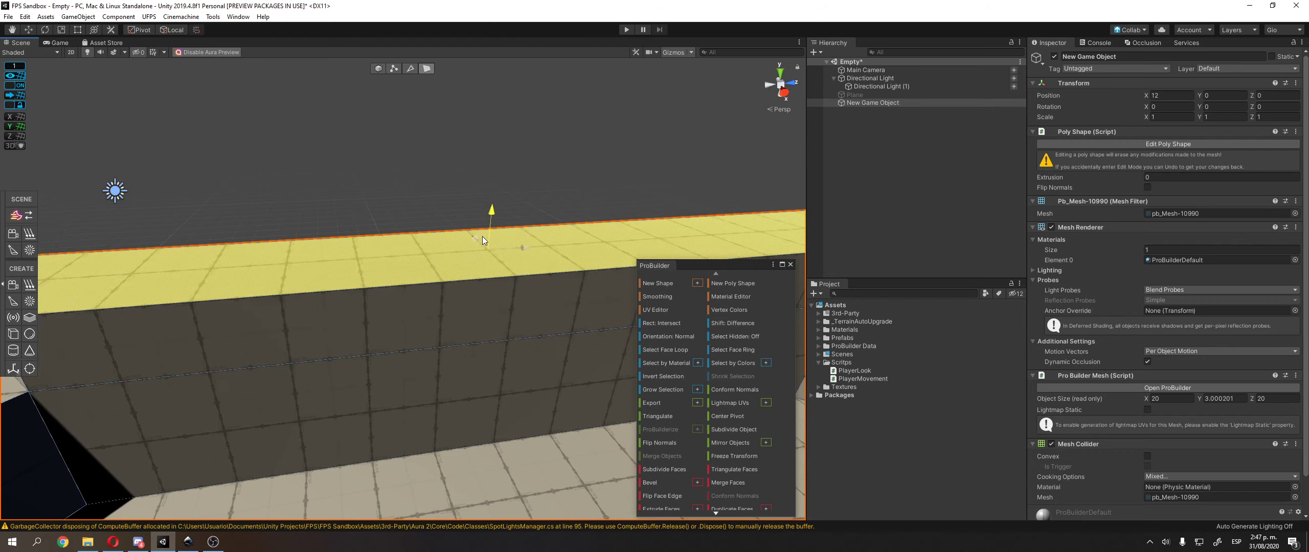
# - Inset the raised wall's lower inner face horizontally by extruding it while scaling its width down to a doorway in the middle
pyautogui.click(429, 198)
pyautogui.moveTo(429, 198); pyautogui.dragTo(404, 205, button='right')
pyautogui.moveTo(404, 204)
pyautogui.mouseDown(button='middle')
pyautogui.moveTo(461, 196)
pyautogui.moveTo(380, 149)
pyautogui.mouseUp(button='middle')
pyautogui.scroll(-2, 380, 149)
pyautogui.moveTo(425, 296)
pyautogui.mouseDown(button='middle')
pyautogui.moveTo(384, 164)
pyautogui.moveTo(353, 157)
pyautogui.moveTo(261, 185)
pyautogui.mouseUp(button='middle')
pyautogui.keyDown('alt'); pyautogui.moveTo(402, 224); pyautogui.dragTo(398, 220); pyautogui.keyUp('alt')
pyautogui.click(422, 276)
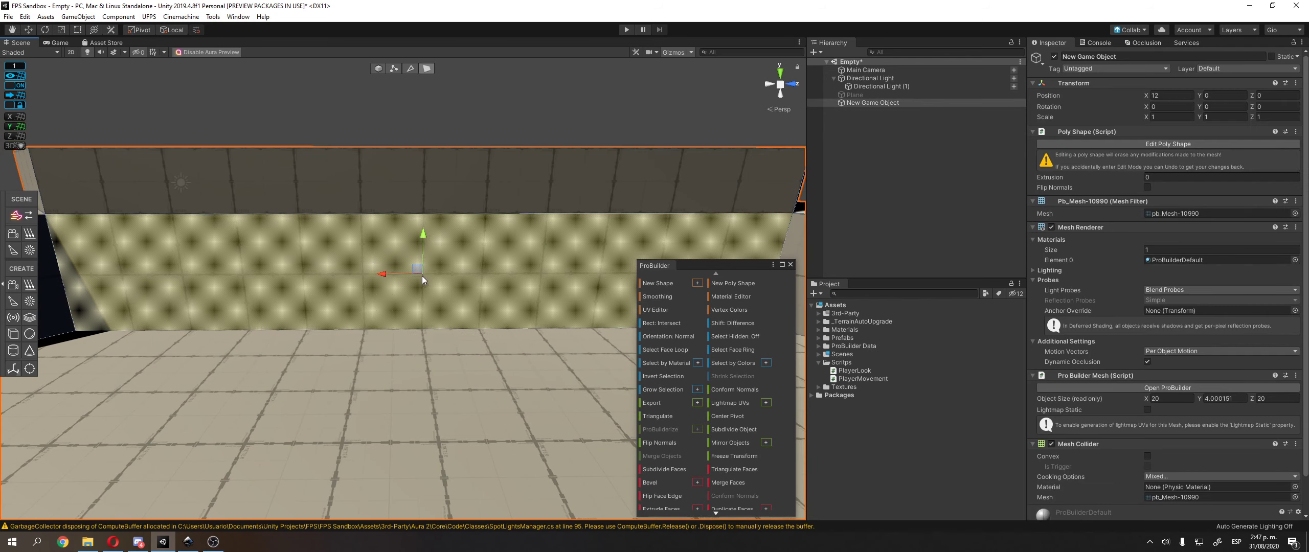
pyautogui.scroll(-2, 452, 282)
pyautogui.moveTo(381, 274); pyautogui.dragTo(415, 280)
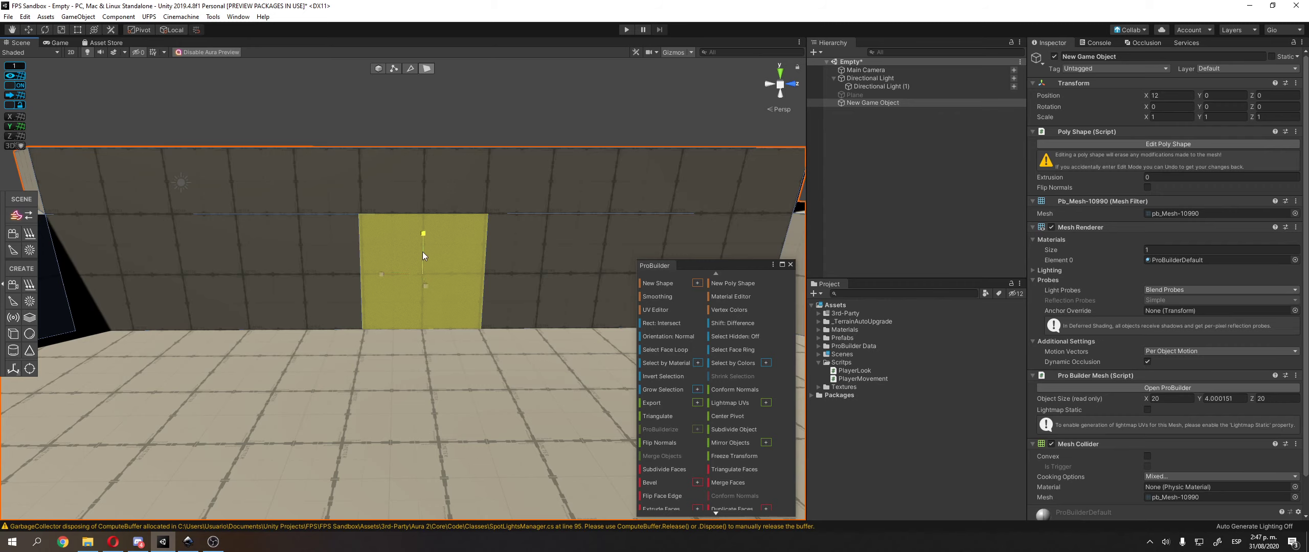
# - Try sliding the doorway face sideways along the wall, undo the move and reselect the face
pyautogui.moveTo(428, 258); pyautogui.dragTo(473, 286)
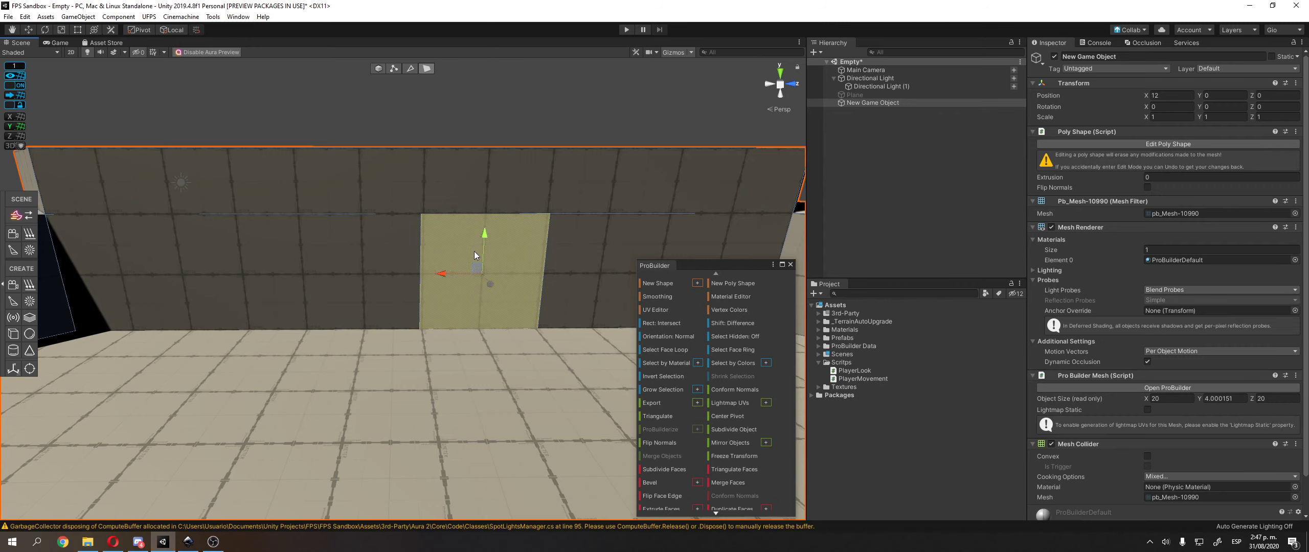
pyautogui.hotkey('ctrl', 'z')
pyautogui.click(408, 86)
pyautogui.click(398, 256)
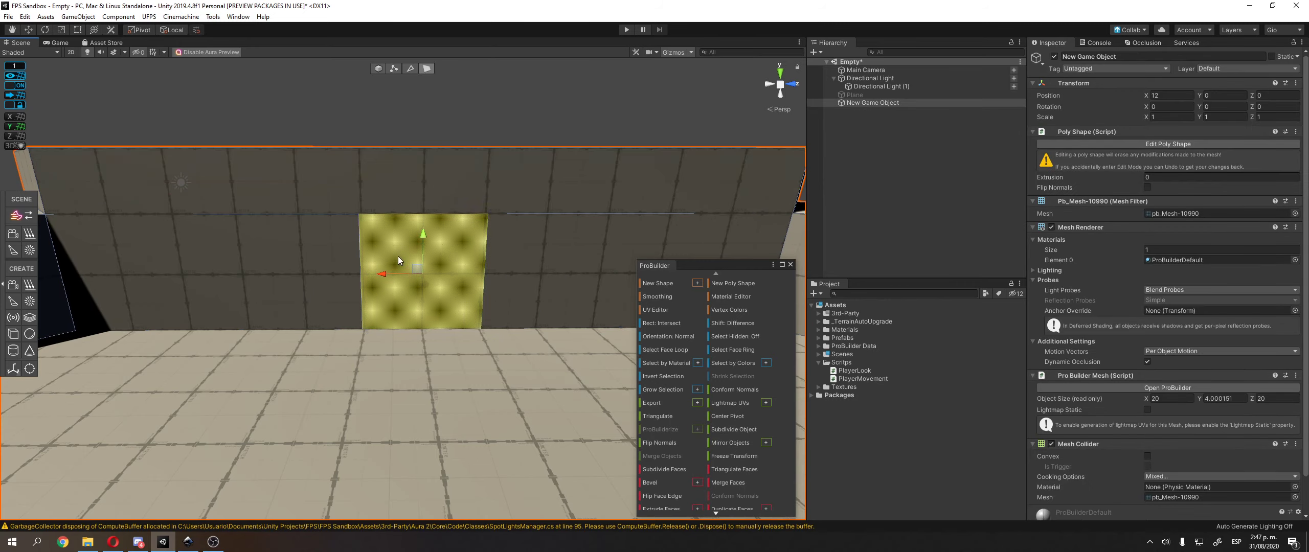
# - Switch to edge editing and adjust the doorway's two vertical edges to line up with the grid
pyautogui.click(410, 68)
pyautogui.scroll(2, 378, 250)
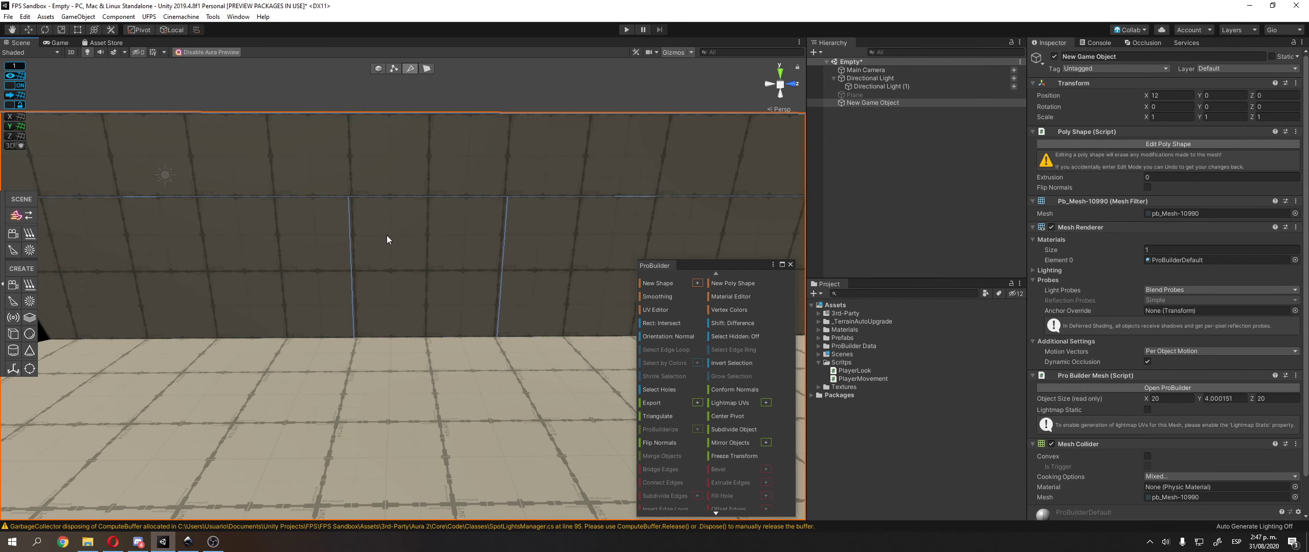
pyautogui.click(315, 270)
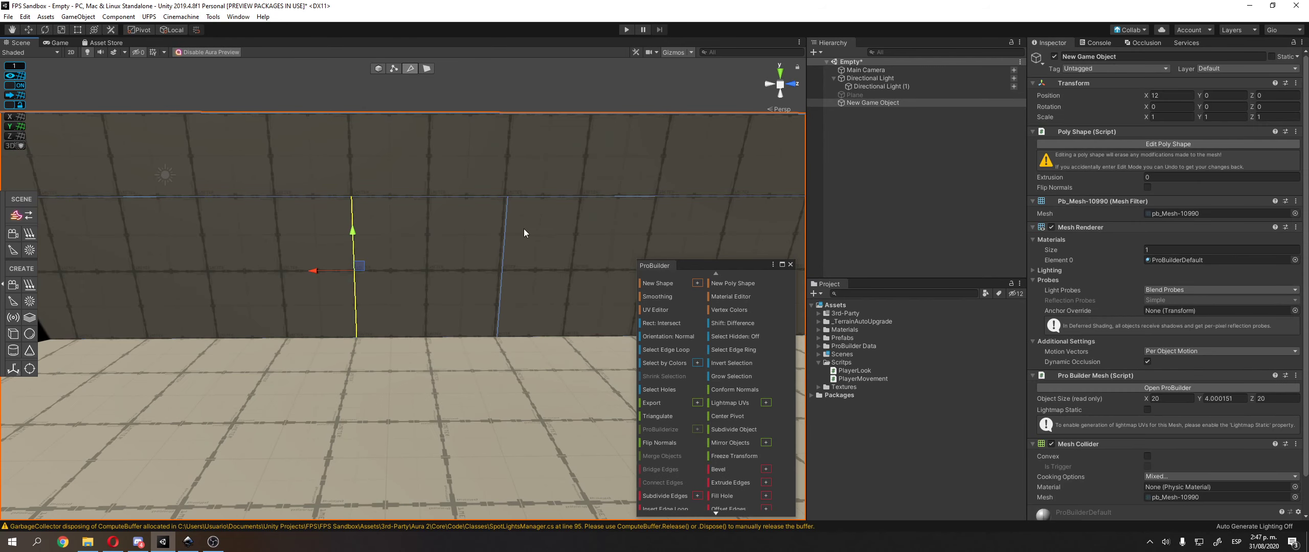
pyautogui.click(522, 240)
pyautogui.moveTo(477, 270); pyautogui.dragTo(469, 274)
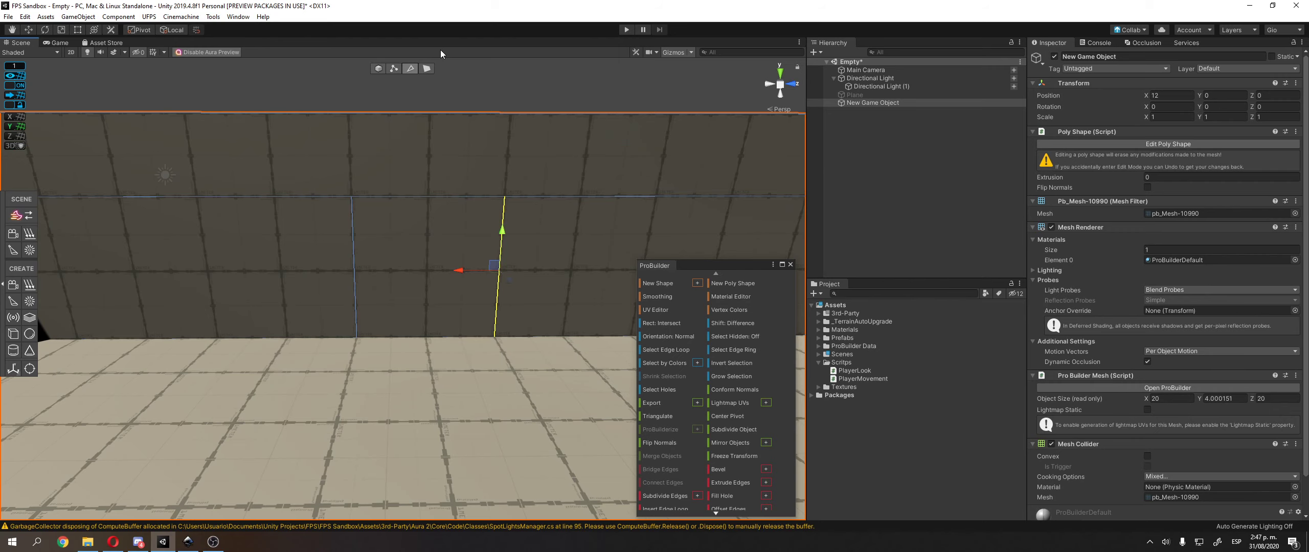
# - Extrude the doorway face into the wall to form a deep recess
pyautogui.click(426, 68)
pyautogui.click(438, 284)
pyautogui.moveTo(437, 284); pyautogui.dragTo(200, 284, button='right')
pyautogui.moveTo(318, 287); pyautogui.dragTo(362, 288, button='right')
pyautogui.keyDown('shift'); pyautogui.moveTo(381, 284); pyautogui.dragTo(413, 262); pyautogui.keyUp('shift')
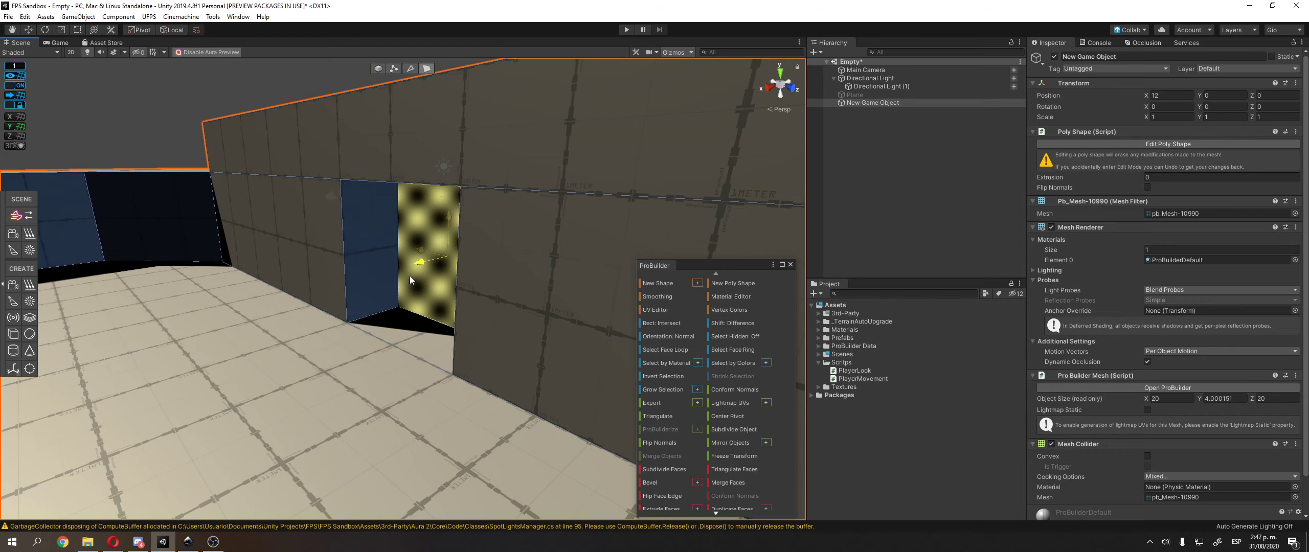
# - Delete the back face of the doorway recess to leave an opening through it
pyautogui.click(186, 98)
pyautogui.moveTo(186, 98); pyautogui.dragTo(472, 291, button='right')
pyautogui.click(472, 292)
pyautogui.scroll(-3, 512, 276)
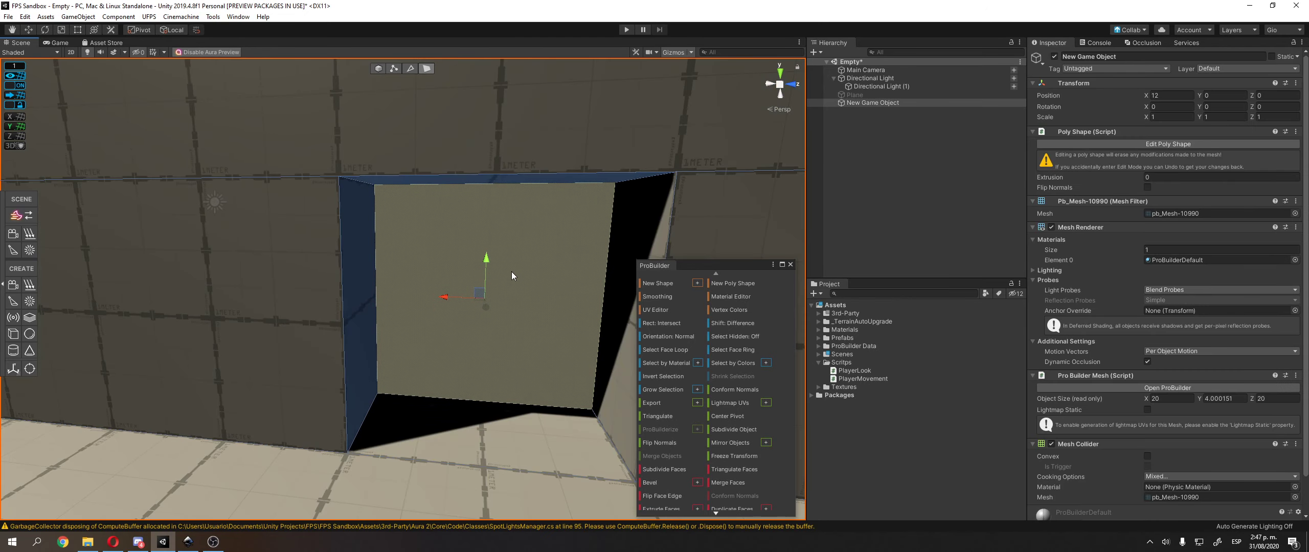
pyautogui.press('BackSpace')
pyautogui.scroll(-3, 510, 77)
pyautogui.click(489, 77)
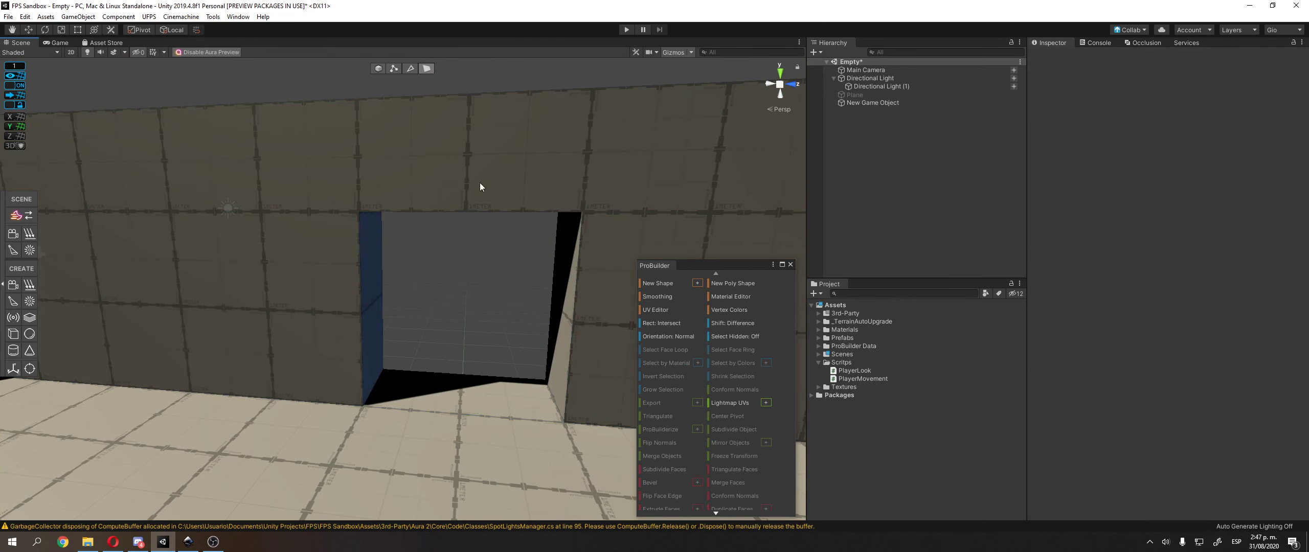
# - Examine the doorway opening through the raised wall from inside and from the wall's outer side
pyautogui.moveTo(480, 182); pyautogui.dragTo(499, 268, button='right')
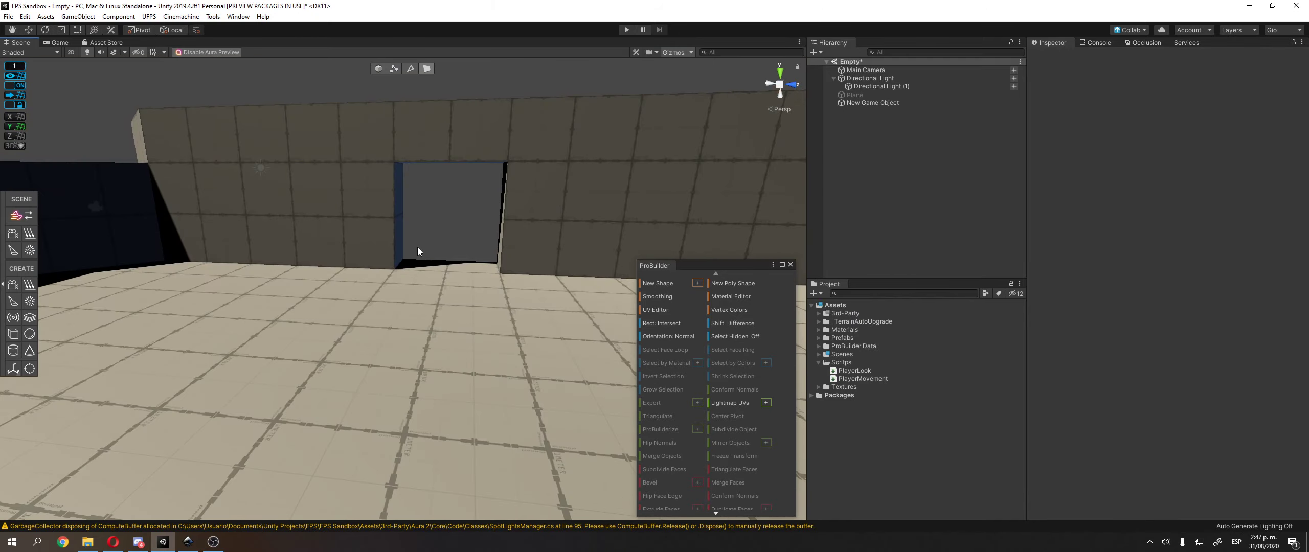
pyautogui.moveTo(418, 247); pyautogui.dragTo(436, 269, button='middle')
pyautogui.scroll(2, 416, 281)
pyautogui.moveTo(415, 281); pyautogui.dragTo(526, 254, button='right')
pyautogui.moveTo(526, 254); pyautogui.dragTo(520, 300, button='middle')
pyautogui.scroll(2, 520, 301)
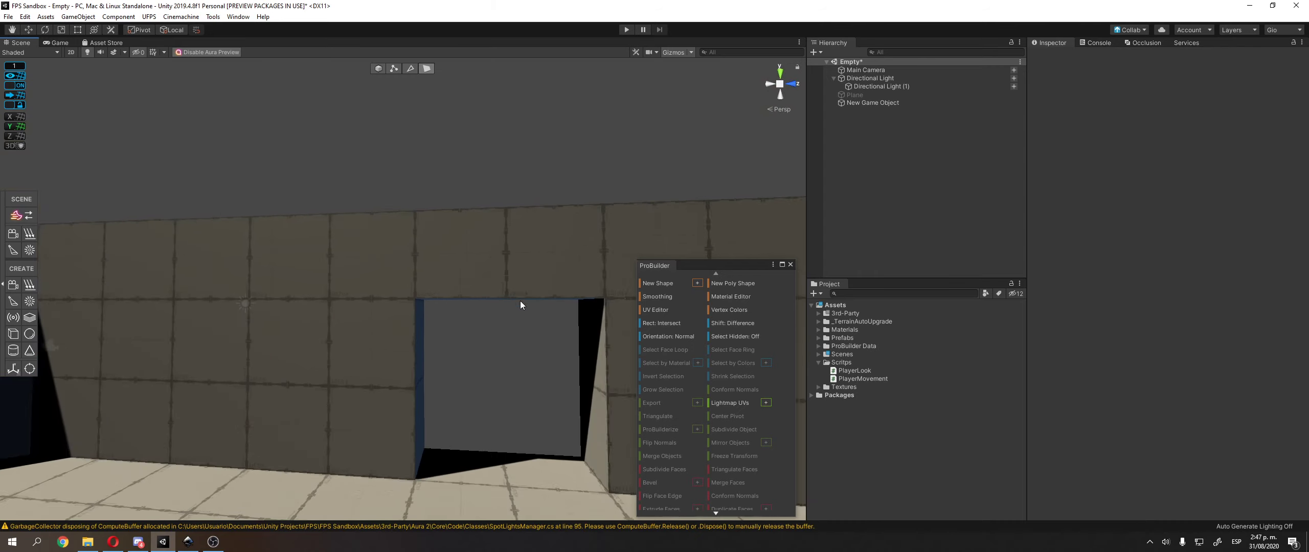
pyautogui.moveTo(520, 305); pyautogui.dragTo(465, 299, button='right')
pyautogui.scroll(-3, 581, 296)
# - Select the large outer face of the raised wall and try insetting it to roughly the doorway's width
pyautogui.click(524, 295)
pyautogui.moveTo(465, 300); pyautogui.dragTo(406, 256, button='middle')
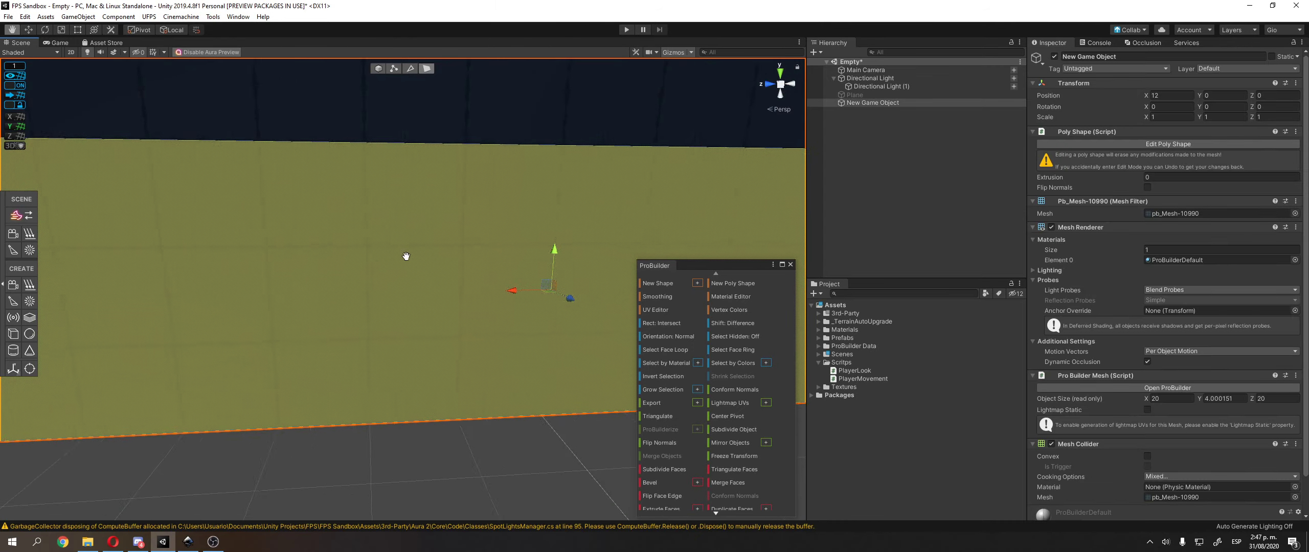
pyautogui.scroll(-5, 406, 255)
pyautogui.press('r')
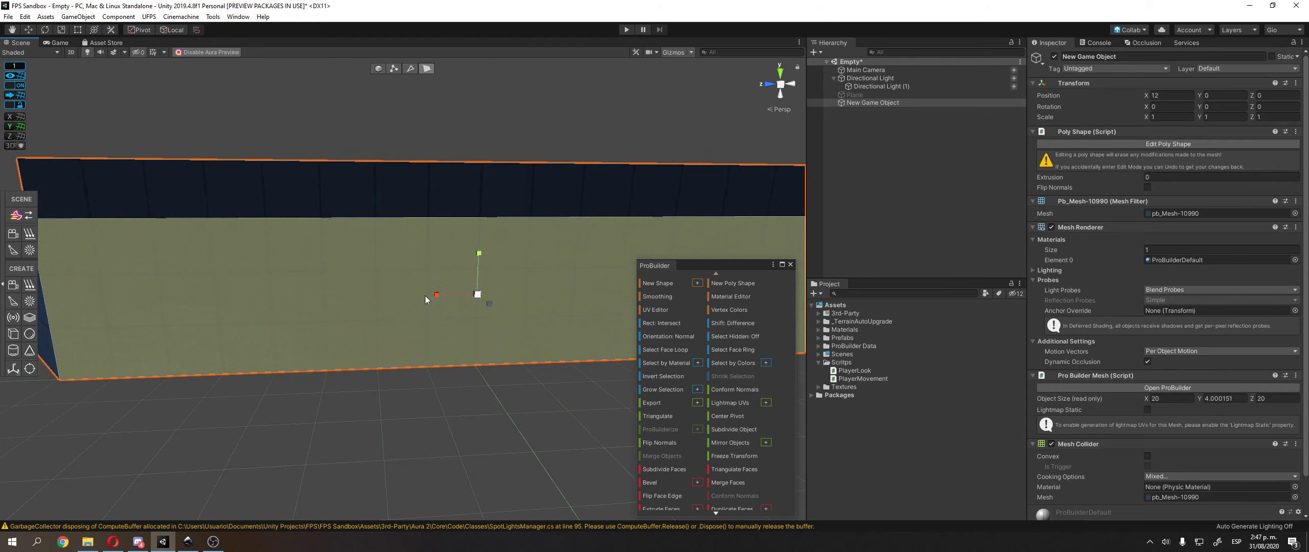
pyautogui.moveTo(434, 296); pyautogui.dragTo(468, 297)
pyautogui.moveTo(447, 292); pyautogui.dragTo(395, 268, button='middle')
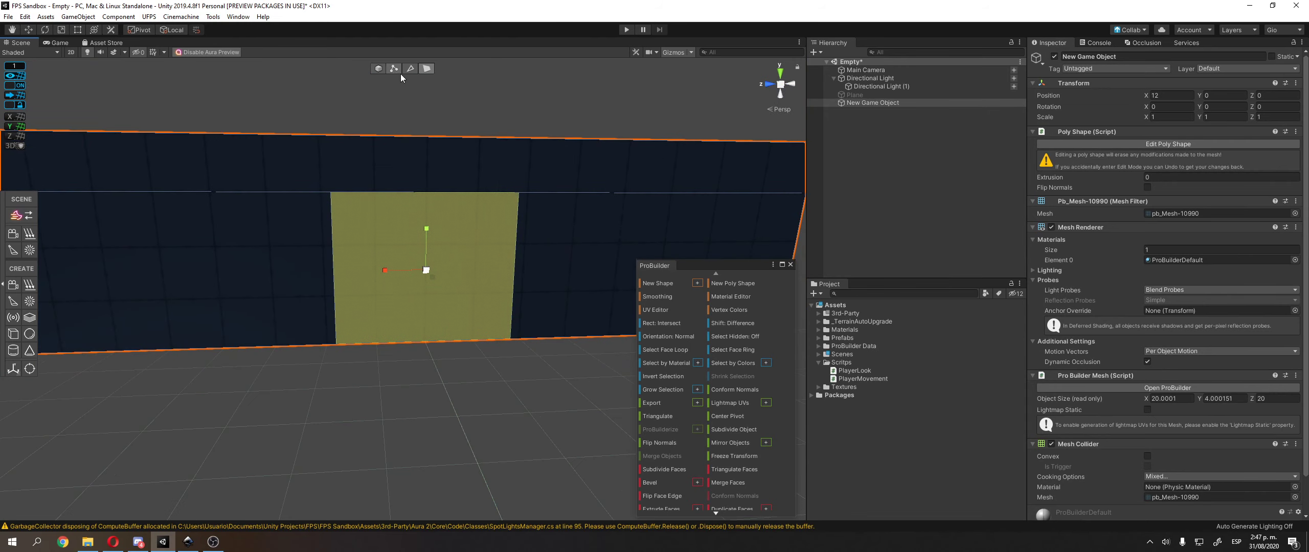
# - Shift the two vertical edges of the inset outer face to match the wall's grid lines
pyautogui.click(408, 69)
pyautogui.click(325, 279)
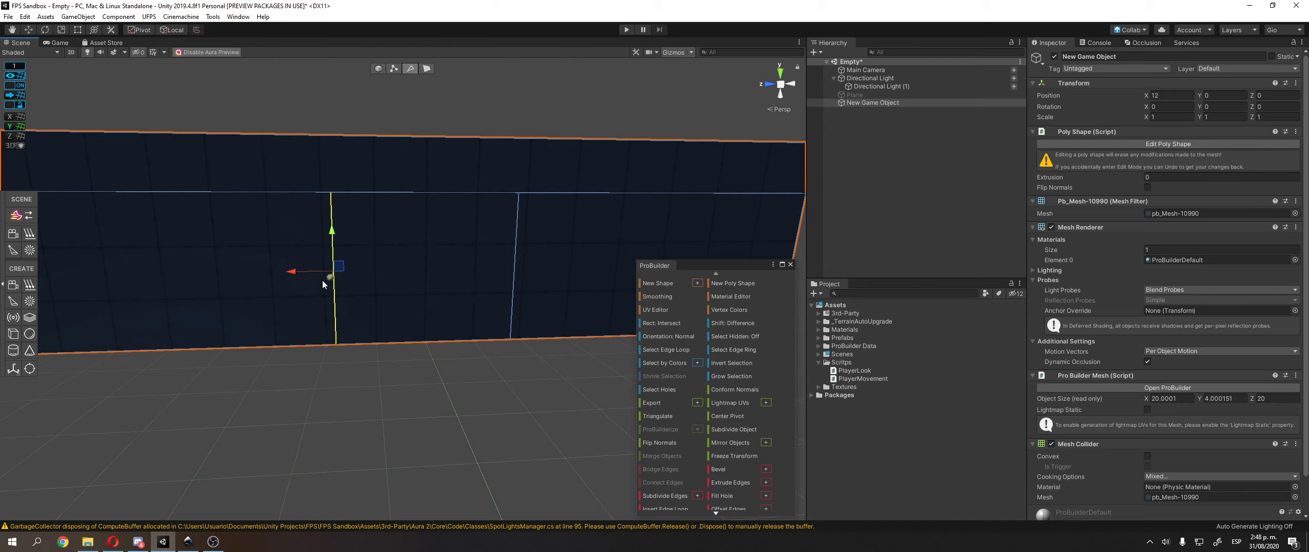
pyautogui.moveTo(292, 272); pyautogui.dragTo(335, 279)
pyautogui.click(519, 265)
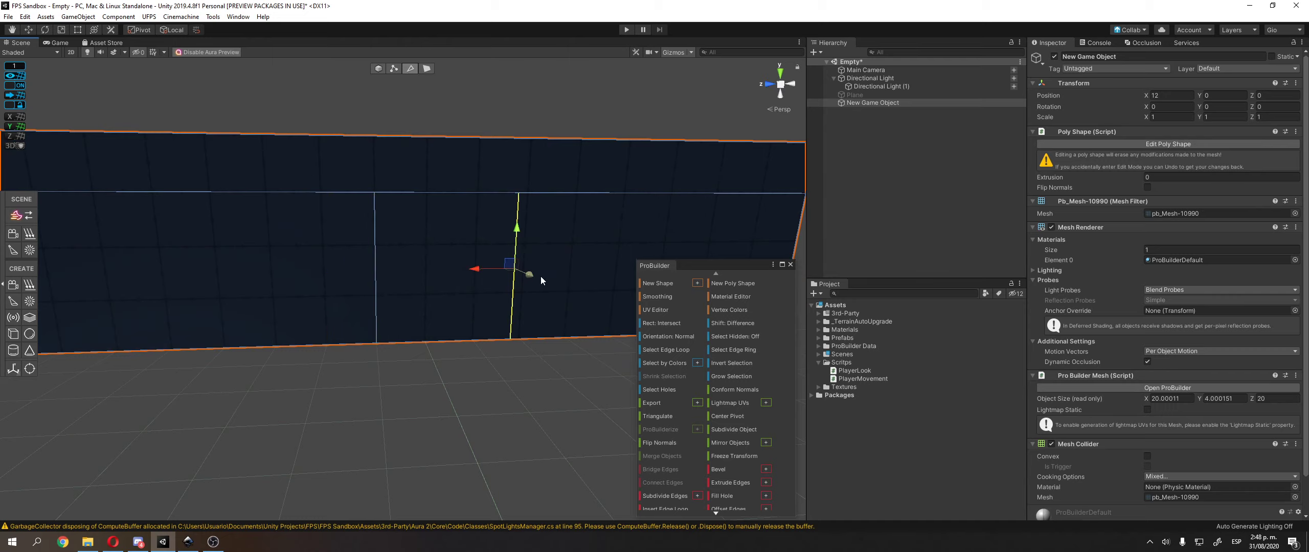
pyautogui.moveTo(479, 272); pyautogui.dragTo(458, 272)
# - Raise the bottom edge of the inset outer face to the recessed floor's level
pyautogui.moveTo(457, 273); pyautogui.dragTo(403, 306, button='right')
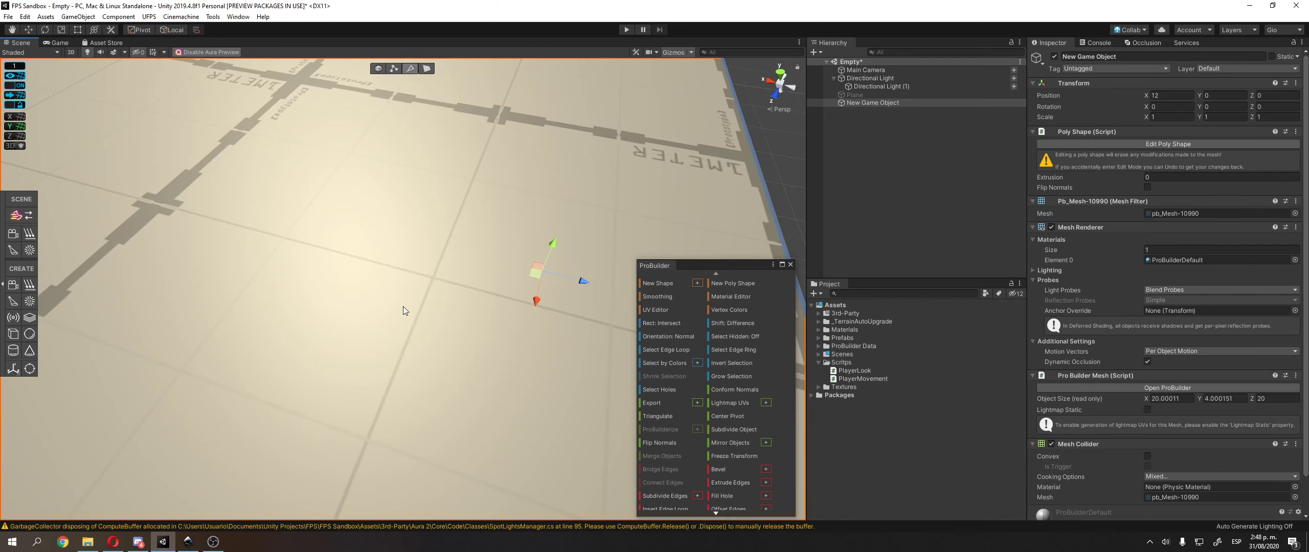
pyautogui.moveTo(403, 307); pyautogui.dragTo(541, 271, button='middle')
pyautogui.keyDown('alt'); pyautogui.moveTo(542, 271); pyautogui.dragTo(378, 230); pyautogui.keyUp('alt')
pyautogui.moveTo(569, 372); pyautogui.dragTo(343, 303, button='middle')
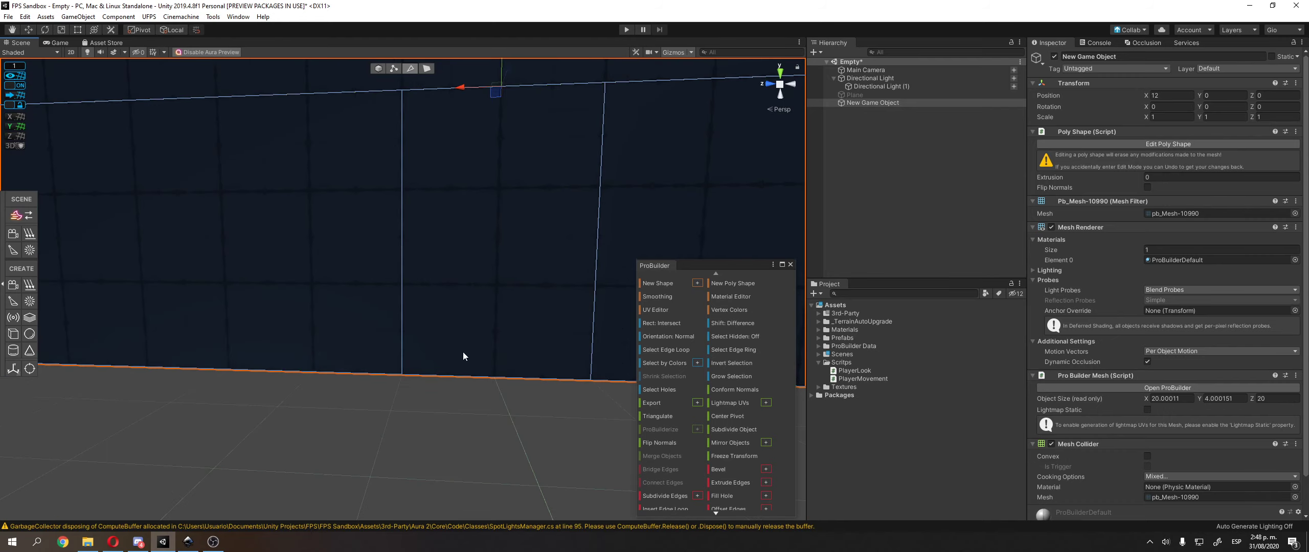
pyautogui.click(464, 358)
pyautogui.moveTo(495, 338); pyautogui.dragTo(503, 270)
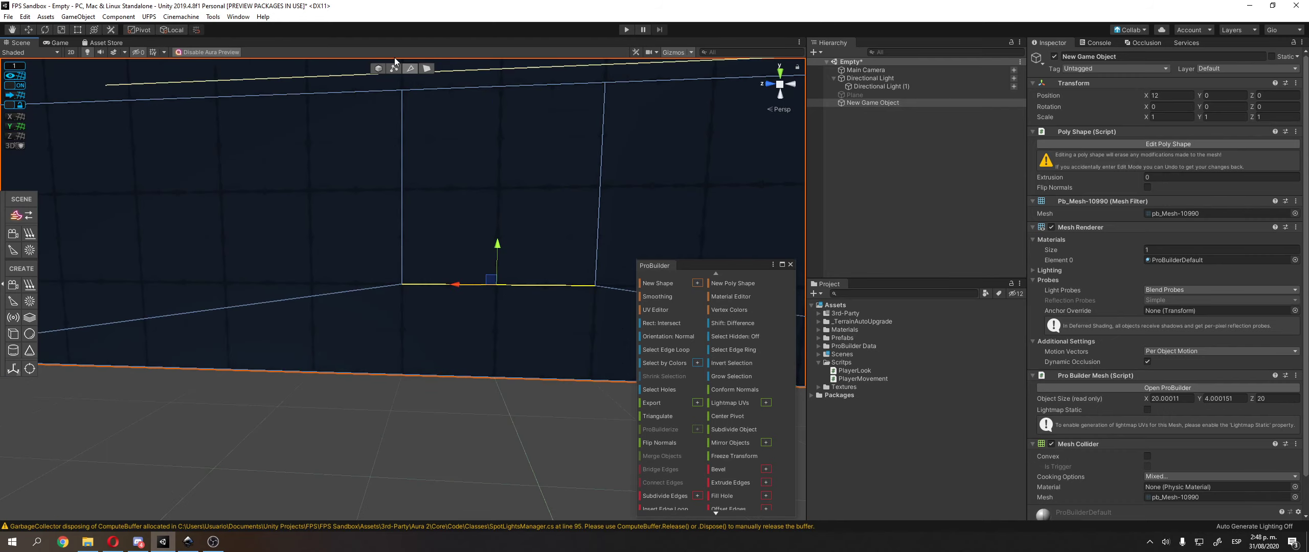
# - Try deleting the inset doorway face on the wall's outer side and undo the deletion
pyautogui.click(428, 70)
pyautogui.click(550, 190)
pyautogui.moveTo(551, 190); pyautogui.dragTo(521, 223, button='right')
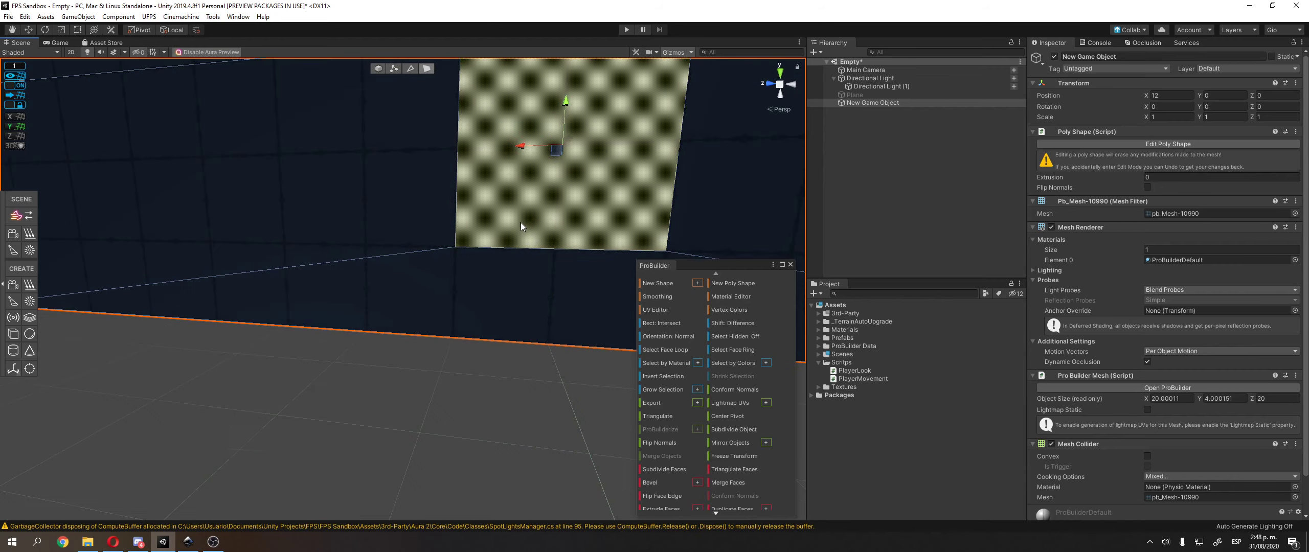
pyautogui.press('BackSpace')
pyautogui.click(521, 357)
pyautogui.keyDown('alt'); pyautogui.moveTo(522, 357); pyautogui.dragTo(418, 435); pyautogui.keyUp('alt')
pyautogui.moveTo(418, 435); pyautogui.dragTo(281, 497, button='middle')
pyautogui.moveTo(402, 408); pyautogui.dragTo(379, 403, button='right')
pyautogui.hotkey('ctrl', 'z')
pyautogui.hotkey('ctrl', 'z')
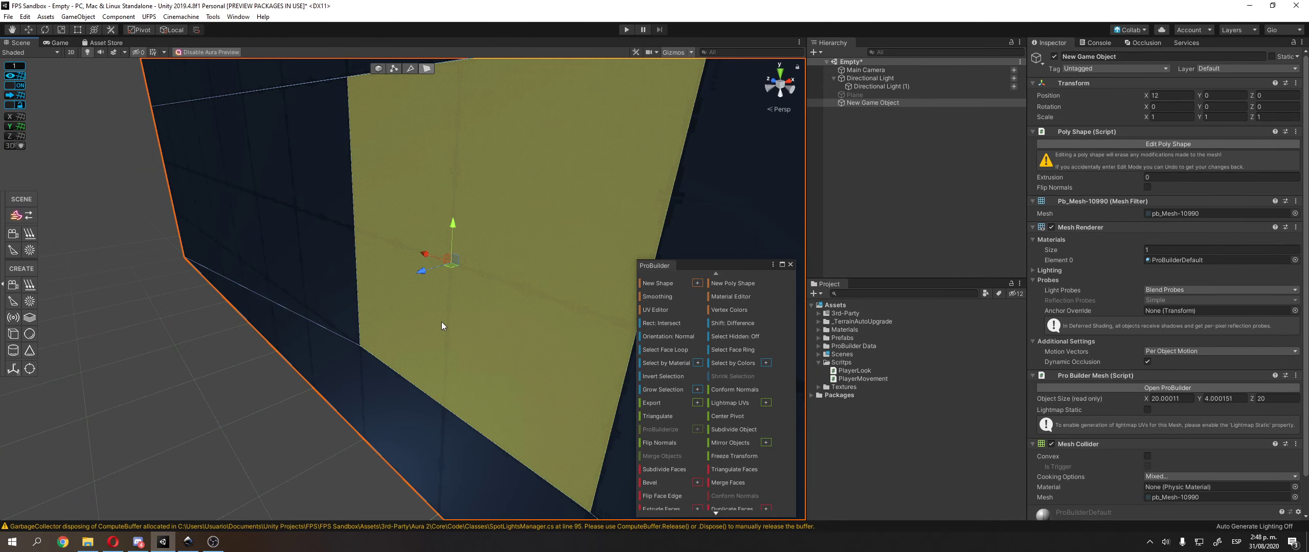
# - Try deleting the selected doorway face while viewing the recess from inside the map, and undo it
pyautogui.scroll(-3, 442, 321)
pyautogui.moveTo(442, 321); pyautogui.dragTo(354, 323, button='middle')
pyautogui.moveTo(354, 323); pyautogui.dragTo(333, 339, button='right')
pyautogui.scroll(2, 332, 344)
pyautogui.moveTo(330, 347); pyautogui.dragTo(260, 360, button='middle')
pyautogui.keyDown('alt'); pyautogui.moveTo(260, 361); pyautogui.dragTo(213, 309); pyautogui.keyUp('alt')
pyautogui.moveTo(213, 309); pyautogui.dragTo(184, 313, button='middle')
pyautogui.press('BackSpace')
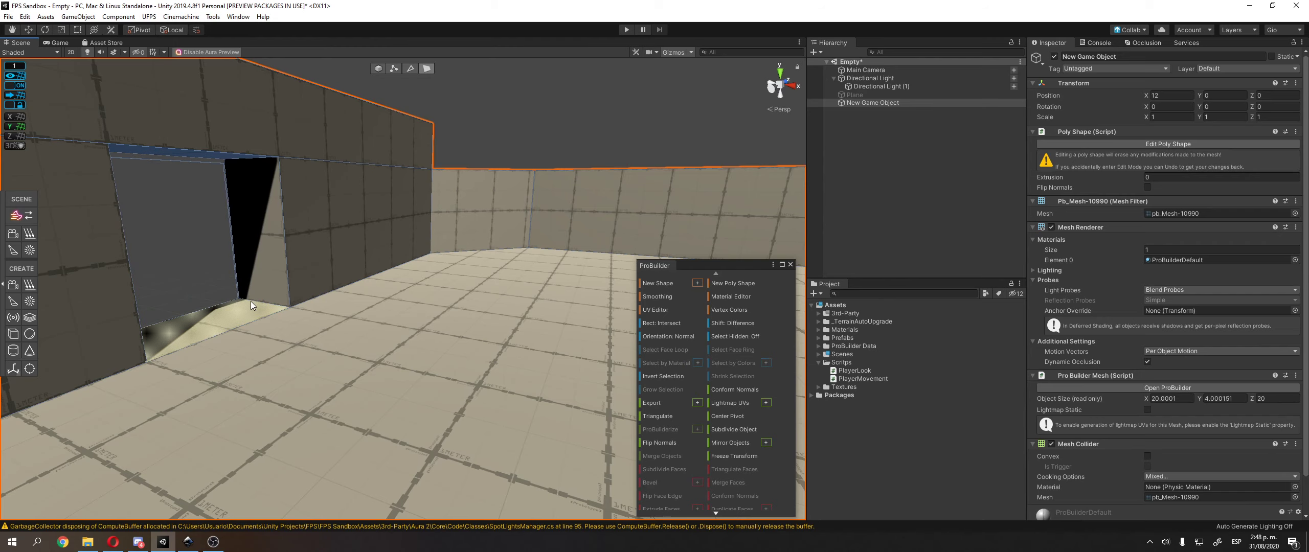
pyautogui.hotkey('ctrl', 'z')
# - Undo the outer wall edits back to the doorway recess with its back face in place
pyautogui.moveTo(98, 214); pyautogui.dragTo(459, 166, button='right')
pyautogui.click(528, 69)
pyautogui.keyDown('alt'); pyautogui.moveTo(460, 167); pyautogui.dragTo(322, 199); pyautogui.keyUp('alt')
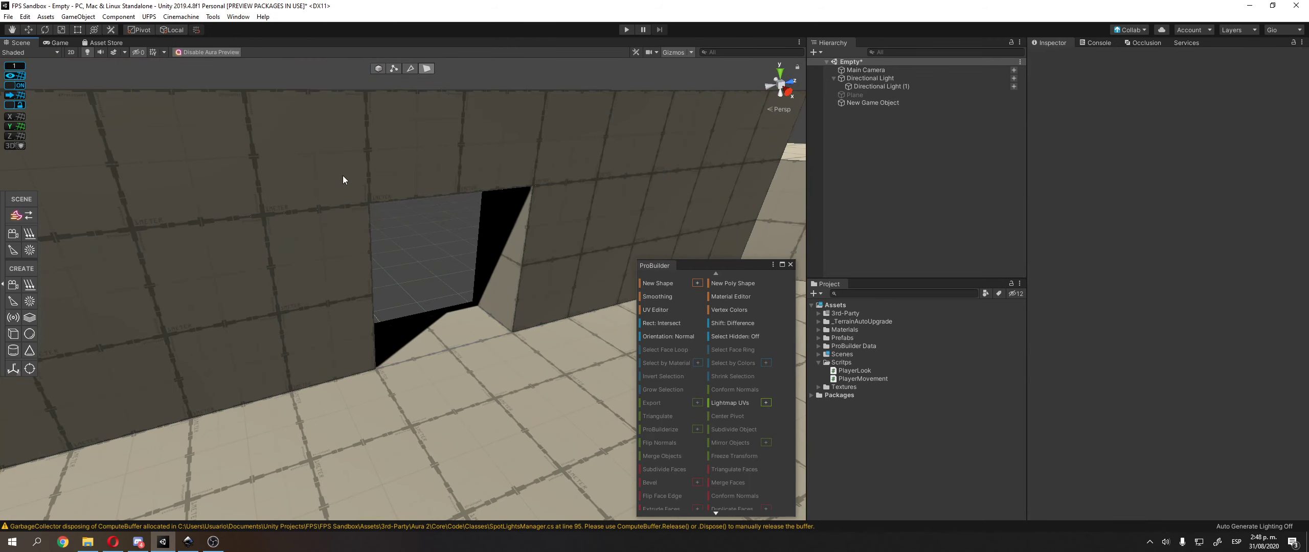
pyautogui.hotkey('ctrl', 'z')
pyautogui.hotkey('ctrl', 'y')
pyautogui.moveTo(401, 197); pyautogui.dragTo(339, 266, button='right')
pyautogui.hotkey('ctrl', 'z')
pyautogui.keyDown('alt'); pyautogui.moveTo(340, 271); pyautogui.dragTo(305, 310); pyautogui.keyUp('alt')
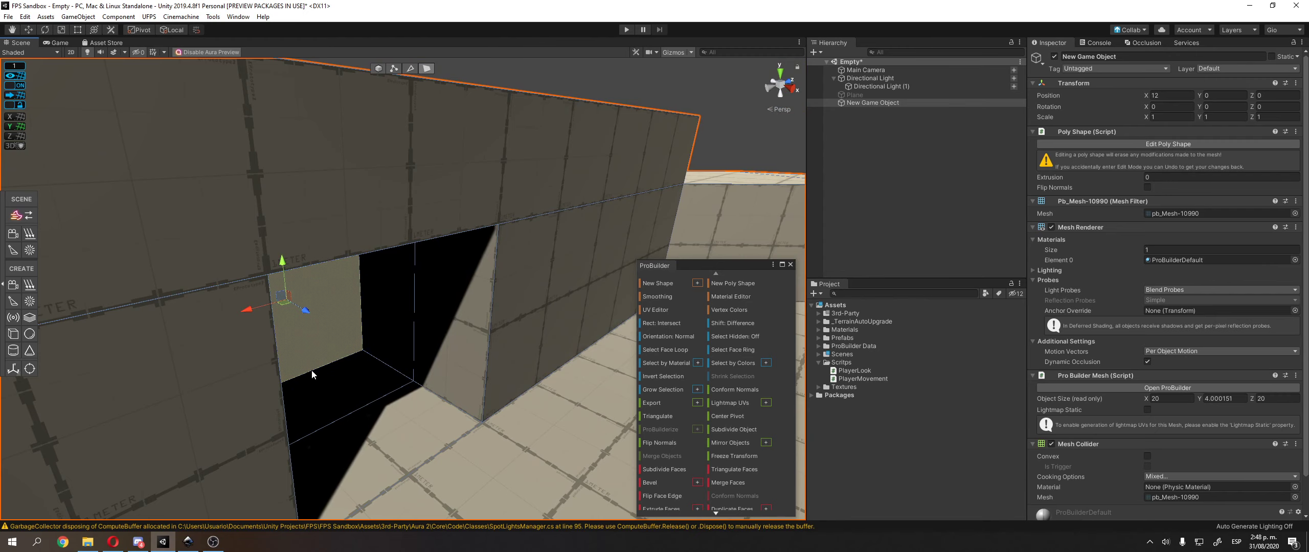
# - Select the raised wall's large outer face and inset it sideways to slightly more than the recess width
pyautogui.moveTo(139, 220); pyautogui.dragTo(213, 276, button='middle')
pyautogui.click(212, 276)
pyautogui.moveTo(212, 276); pyautogui.dragTo(515, 249, button='right')
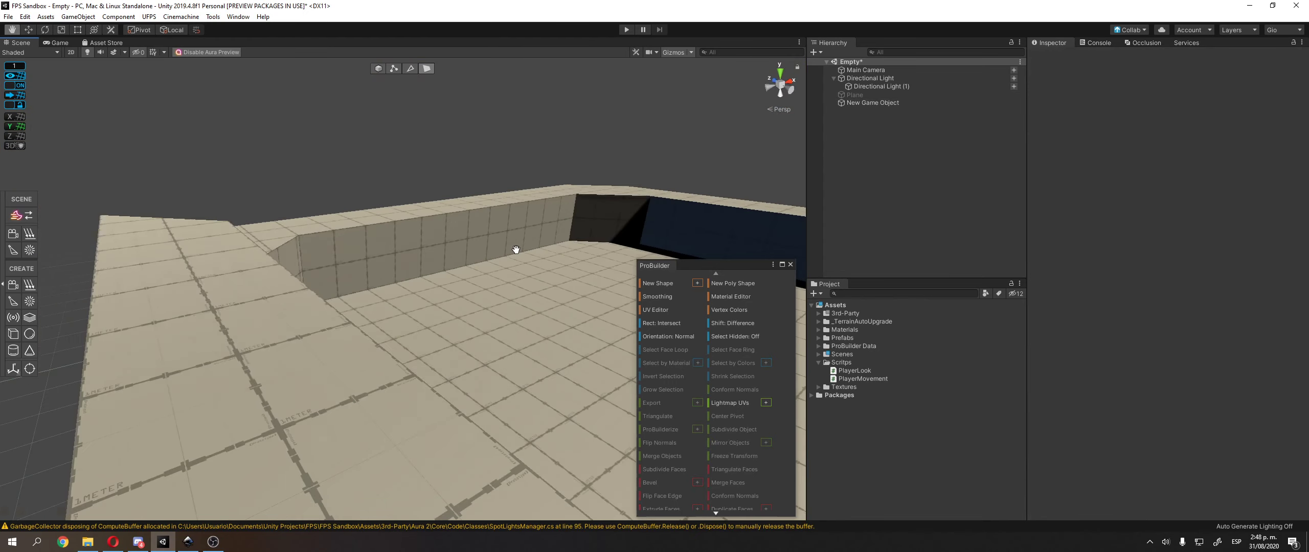
pyautogui.moveTo(307, 302); pyautogui.dragTo(414, 272, button='middle')
pyautogui.click(414, 273)
pyautogui.moveTo(414, 272); pyautogui.dragTo(488, 246, button='right')
pyautogui.click(479, 348)
pyautogui.moveTo(479, 348); pyautogui.dragTo(486, 310, button='right')
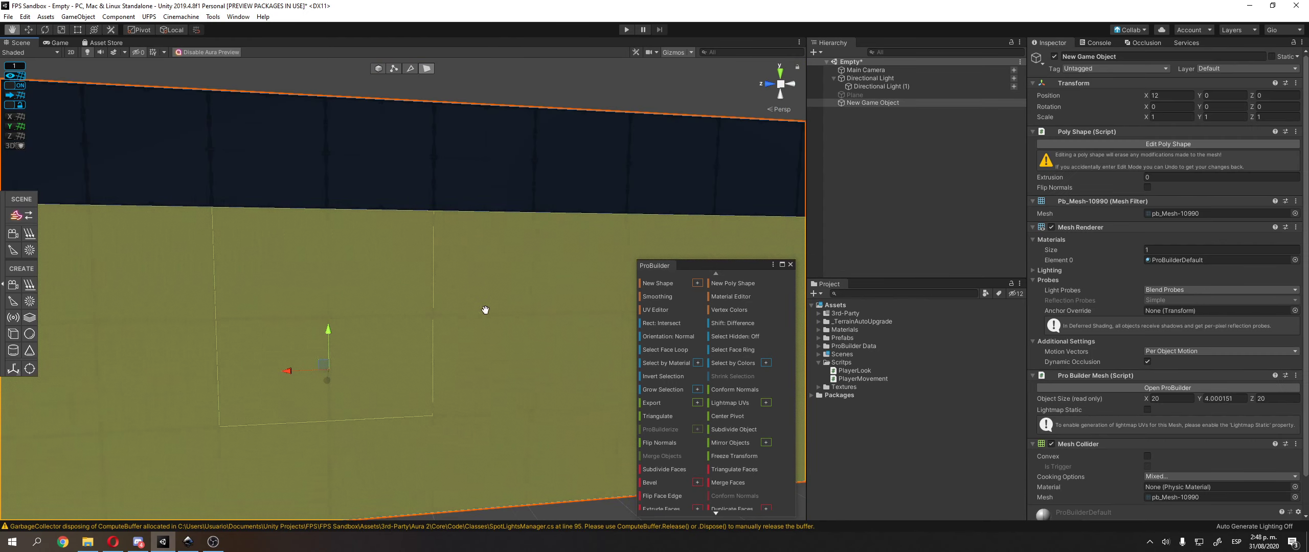
pyautogui.scroll(-3, 485, 310)
pyautogui.keyDown('alt'); pyautogui.moveTo(501, 326); pyautogui.dragTo(401, 137); pyautogui.keyUp('alt')
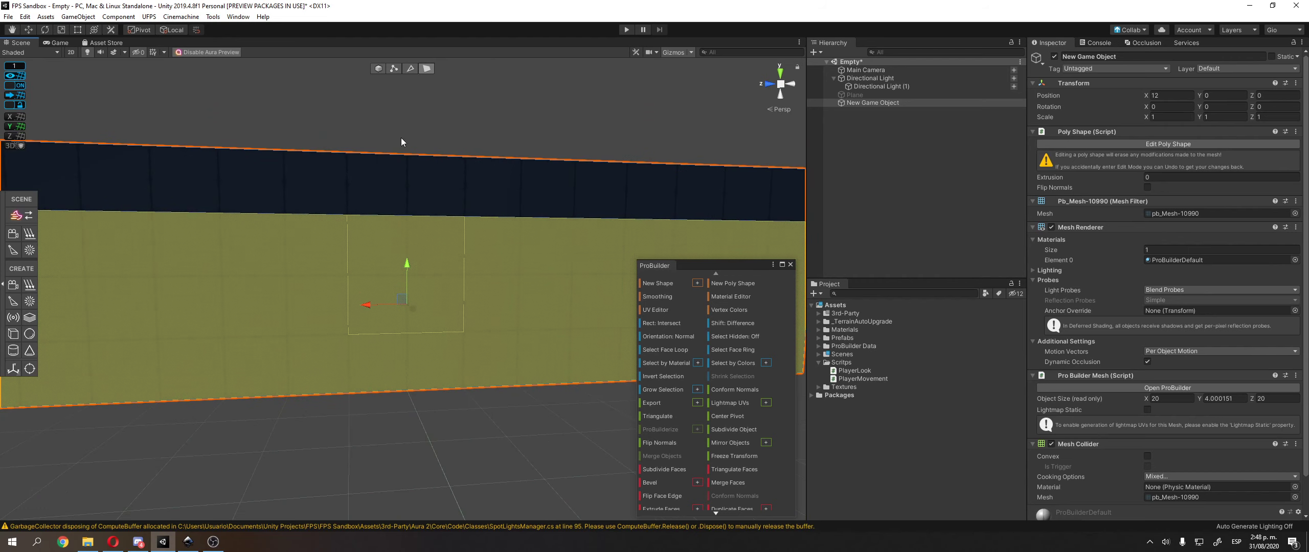
pyautogui.moveTo(365, 304); pyautogui.dragTo(407, 305)
pyautogui.moveTo(408, 305); pyautogui.dragTo(350, 288, button='middle')
pyautogui.scroll(2, 349, 287)
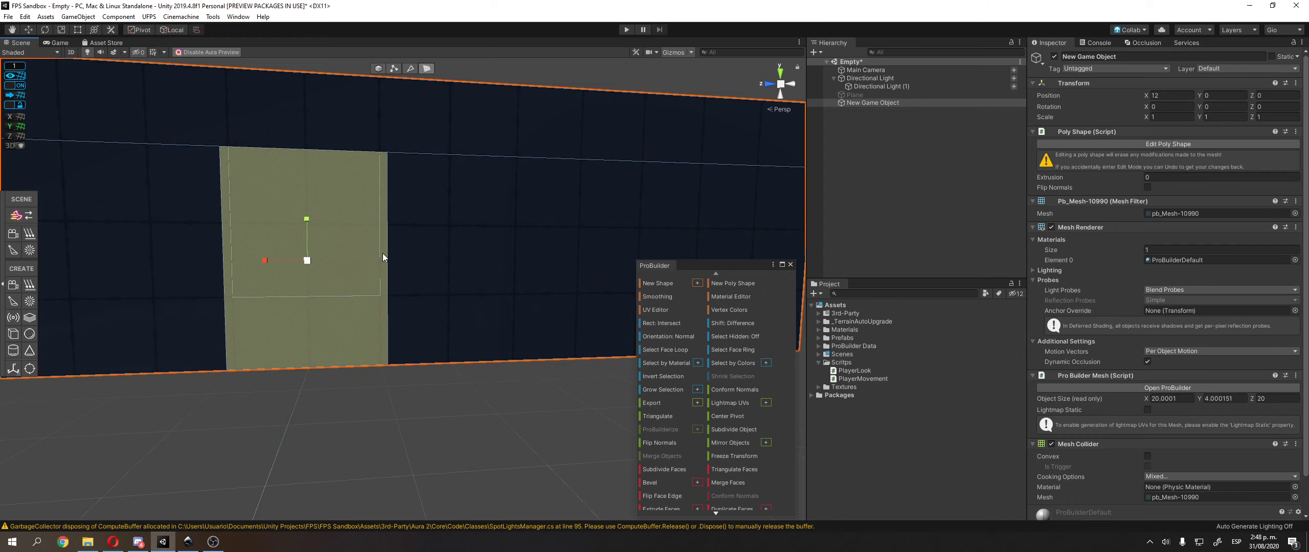
pyautogui.moveTo(363, 232); pyautogui.dragTo(411, 253, button='middle')
# - Switch to edge editing and move the inset face's two vertical edges into line with the doorway recess
pyautogui.click(408, 71)
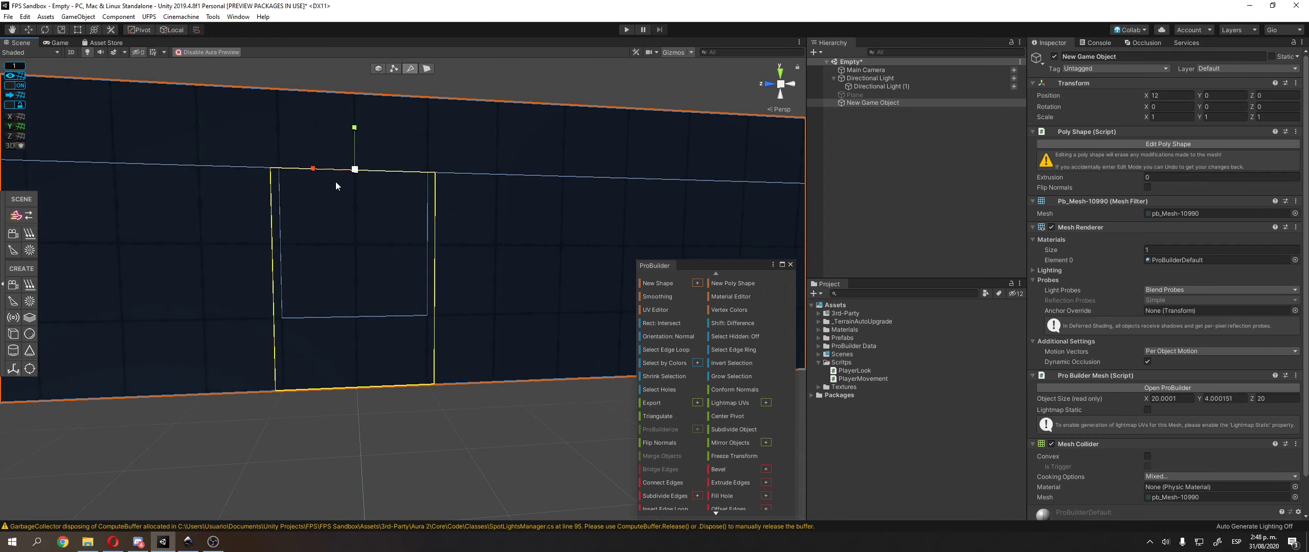
pyautogui.keyDown('alt'); pyautogui.moveTo(335, 182); pyautogui.dragTo(321, 260); pyautogui.keyUp('alt')
pyautogui.click(310, 261)
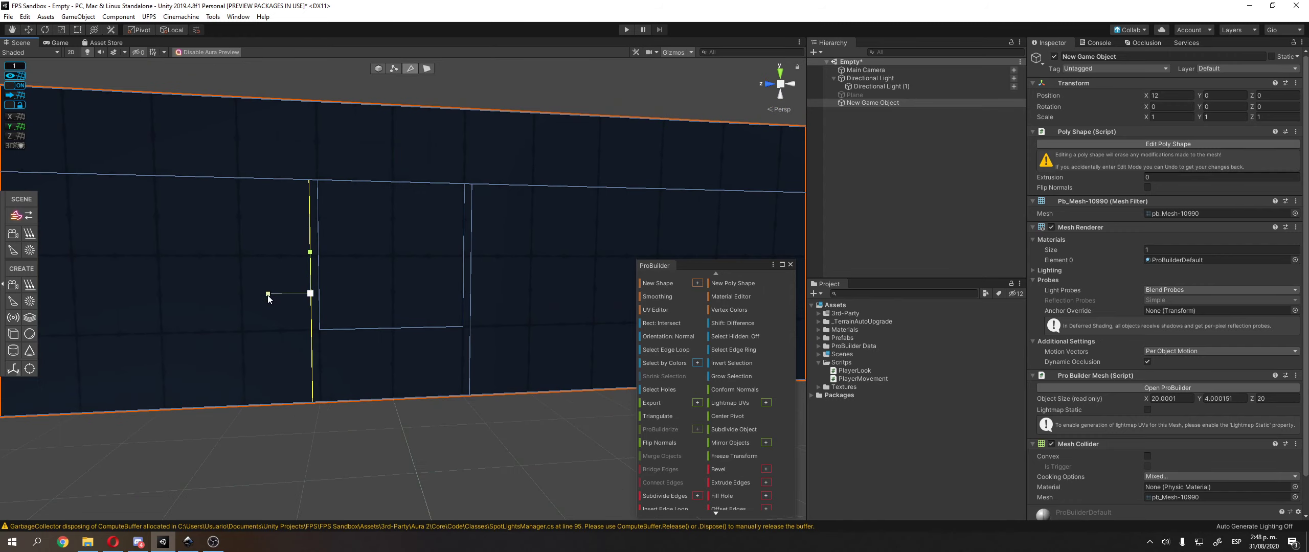
pyautogui.press('w')
pyautogui.moveTo(268, 295); pyautogui.dragTo(276, 296)
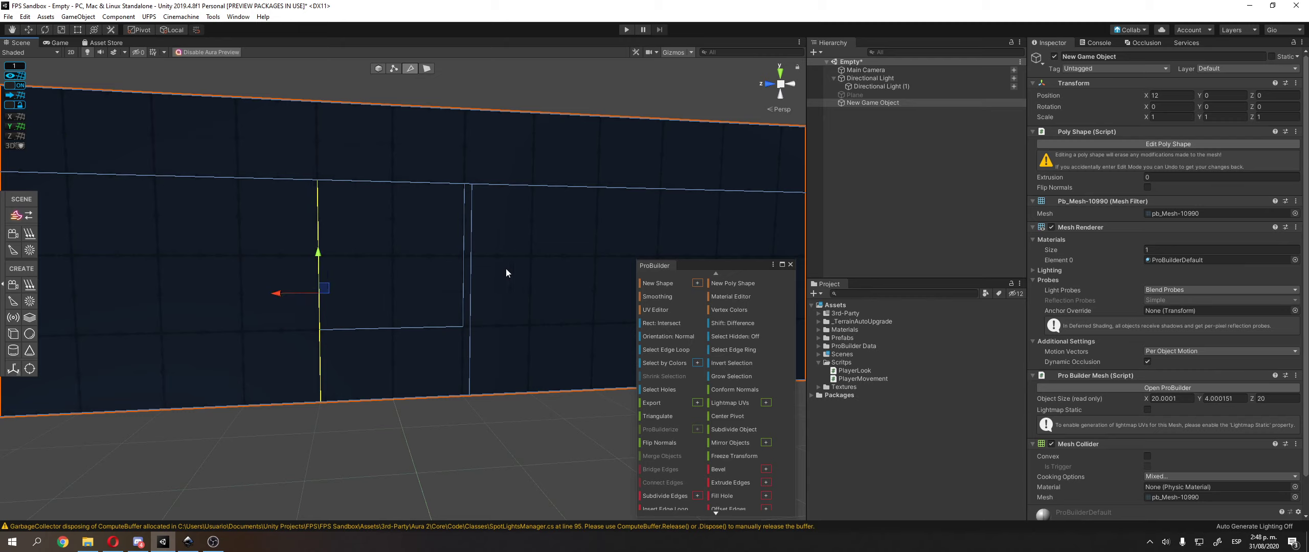
pyautogui.click(471, 262)
# - Raise the inset face's bottom edge to meet the lower edge of the doorway recess
pyautogui.click(419, 401)
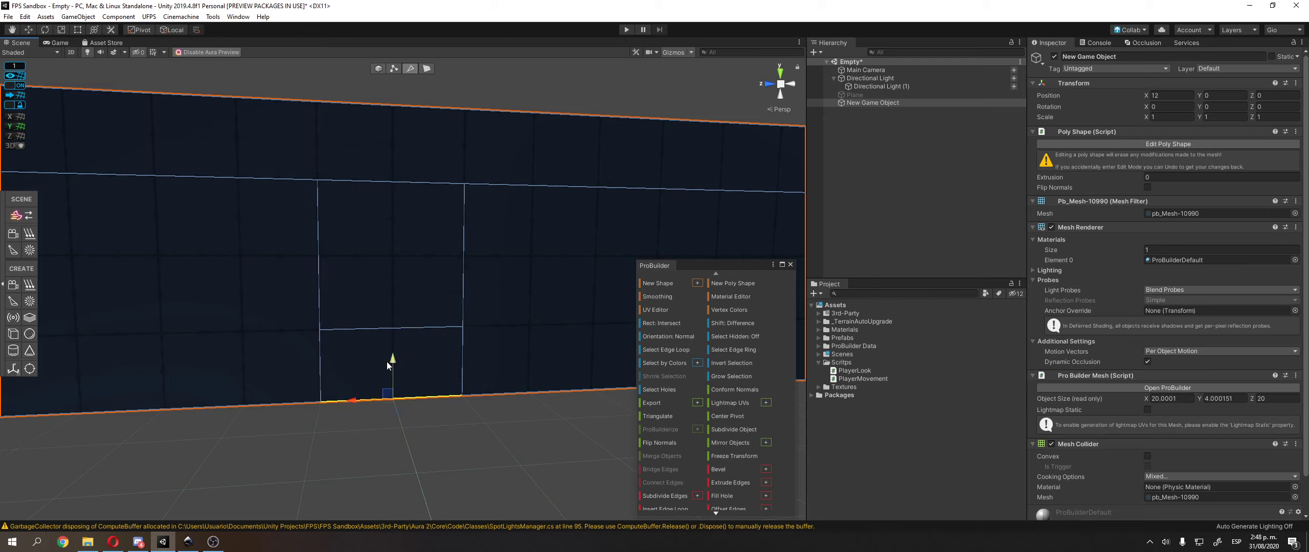
pyautogui.moveTo(389, 361); pyautogui.dragTo(396, 289)
pyautogui.click(399, 232)
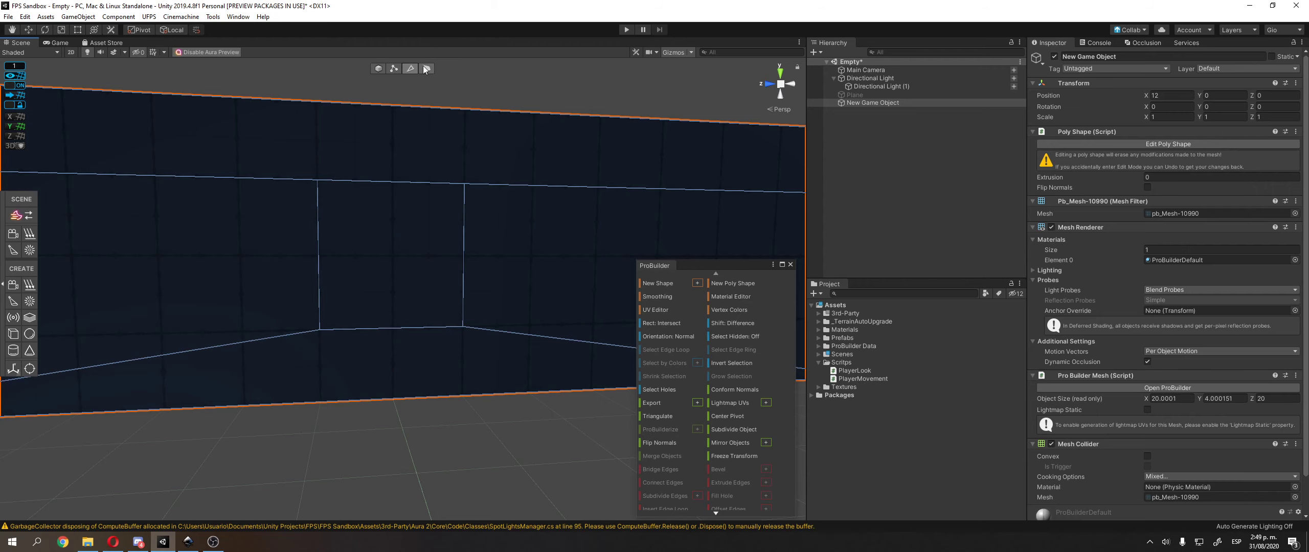
# - Return to face editing and delete the doorway-sized face on the wall's outer side
pyautogui.click(423, 66)
pyautogui.click(425, 68)
pyautogui.click(387, 245)
pyautogui.press('BackSpace')
# - Delete the back face of the doorway recess from inside the map to open the passage through
pyautogui.moveTo(403, 260); pyautogui.dragTo(588, 276, button='right')
pyautogui.moveTo(588, 276); pyautogui.dragTo(620, 280, button='middle')
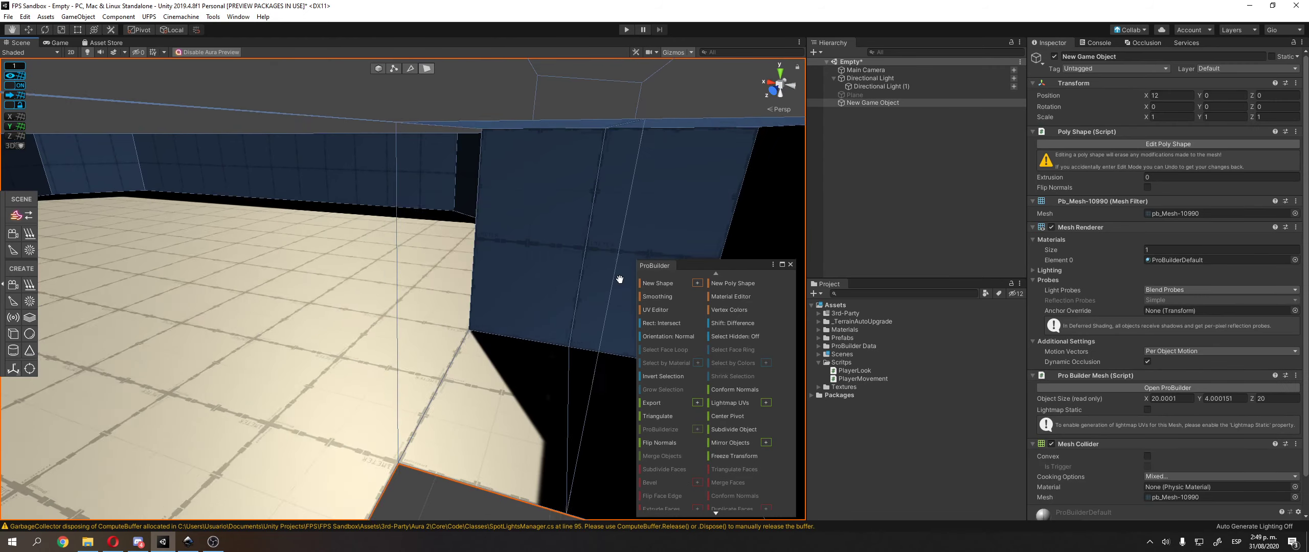
pyautogui.moveTo(620, 279); pyautogui.dragTo(634, 218, button='right')
pyautogui.moveTo(635, 219); pyautogui.dragTo(405, 274, button='middle')
pyautogui.moveTo(405, 274); pyautogui.dragTo(284, 278, button='right')
pyautogui.click(284, 276)
pyautogui.press('BackSpace')
# - Deselect the map and examine the doorway opening from inside and outside the walls
pyautogui.scroll(-3, 424, 206)
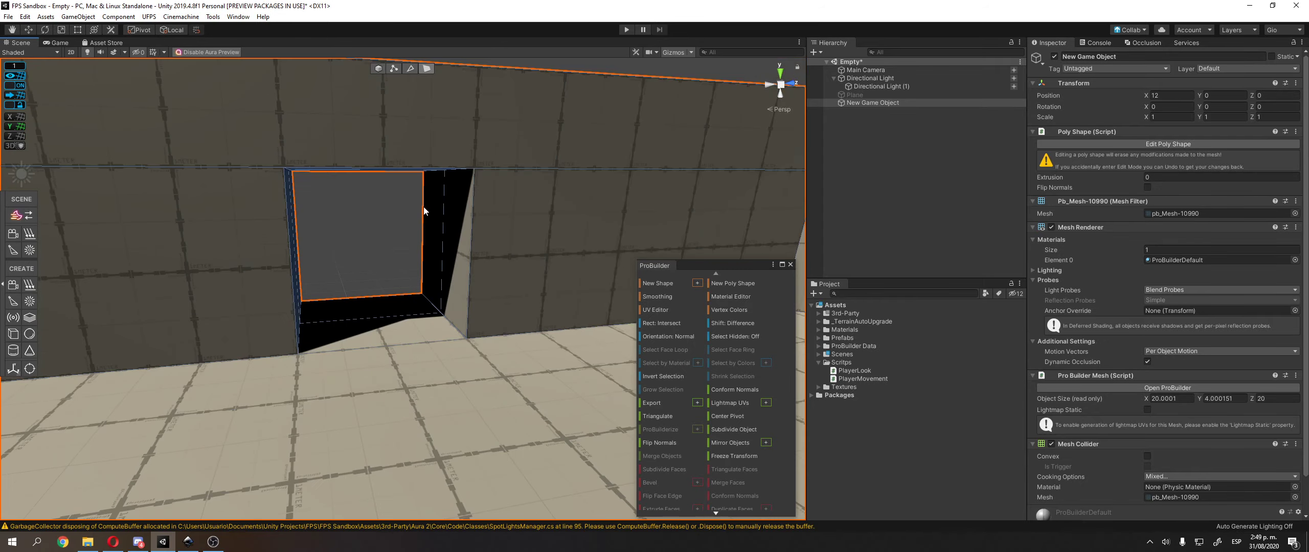
pyautogui.scroll(-2, 423, 207)
pyautogui.click(491, 60)
pyautogui.moveTo(489, 221); pyautogui.dragTo(417, 183, button='right')
pyautogui.moveTo(418, 183); pyautogui.dragTo(392, 213, button='middle')
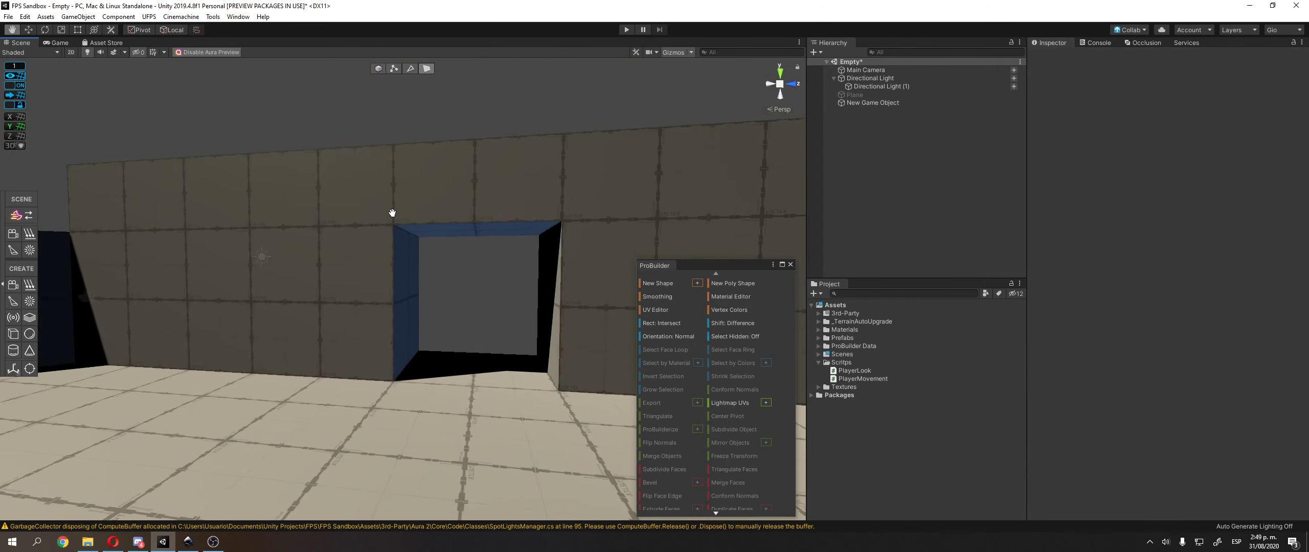
pyautogui.moveTo(392, 213); pyautogui.dragTo(365, 296, button='right')
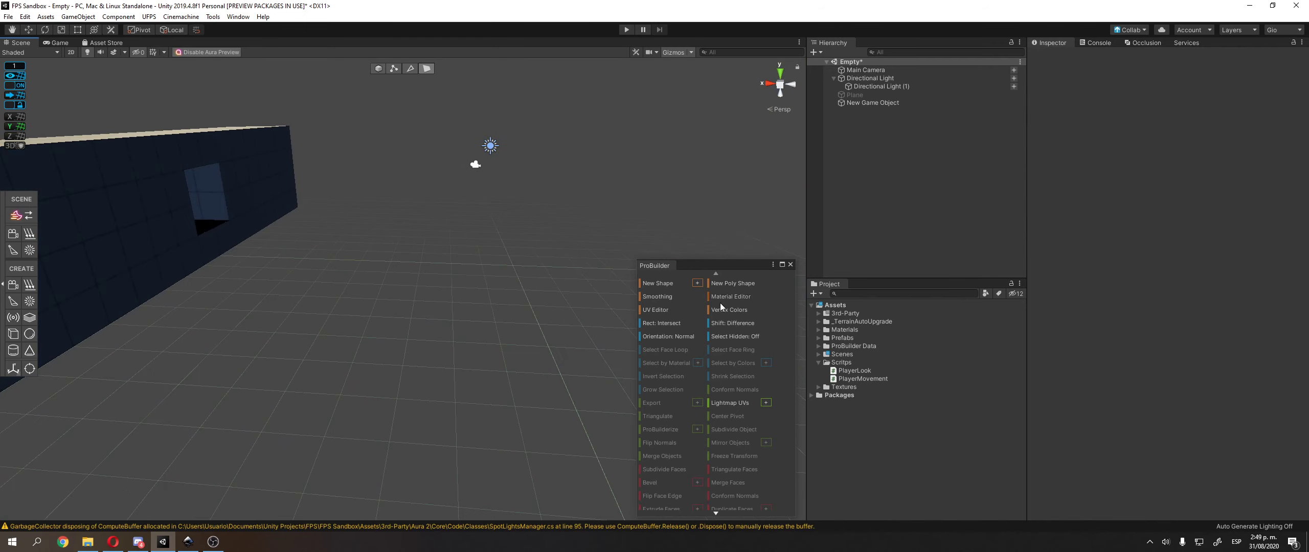
pyautogui.moveTo(360, 224); pyautogui.dragTo(408, 272, button='middle')
pyautogui.moveTo(212, 256)
pyautogui.mouseDown(button='middle')
pyautogui.moveTo(278, 219)
pyautogui.moveTo(222, 264)
pyautogui.mouseUp(button='middle')
pyautogui.moveTo(222, 265); pyautogui.dragTo(412, 290, button='right')
pyautogui.moveTo(412, 289); pyautogui.dragTo(416, 280, button='middle')
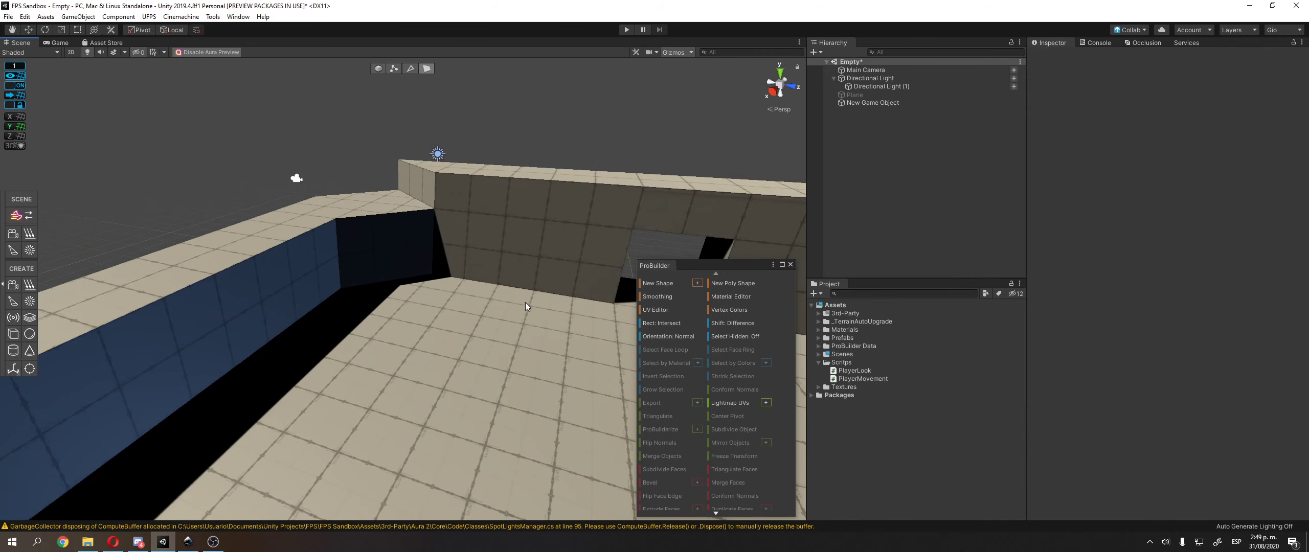
# - Start a new Stair shape in the map and check its preview against the recessed floor and walls
pyautogui.click(696, 284)
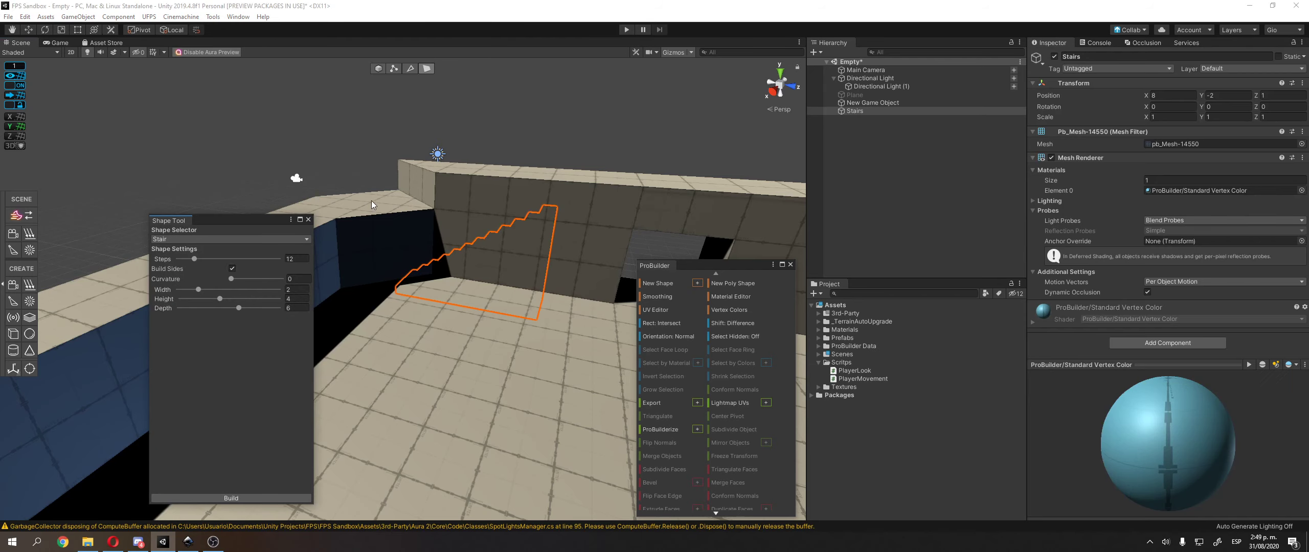
pyautogui.moveTo(435, 322); pyautogui.dragTo(544, 277, button='middle')
pyautogui.moveTo(544, 277); pyautogui.dragTo(415, 199, button='right')
pyautogui.moveTo(479, 373); pyautogui.dragTo(479, 308, button='middle')
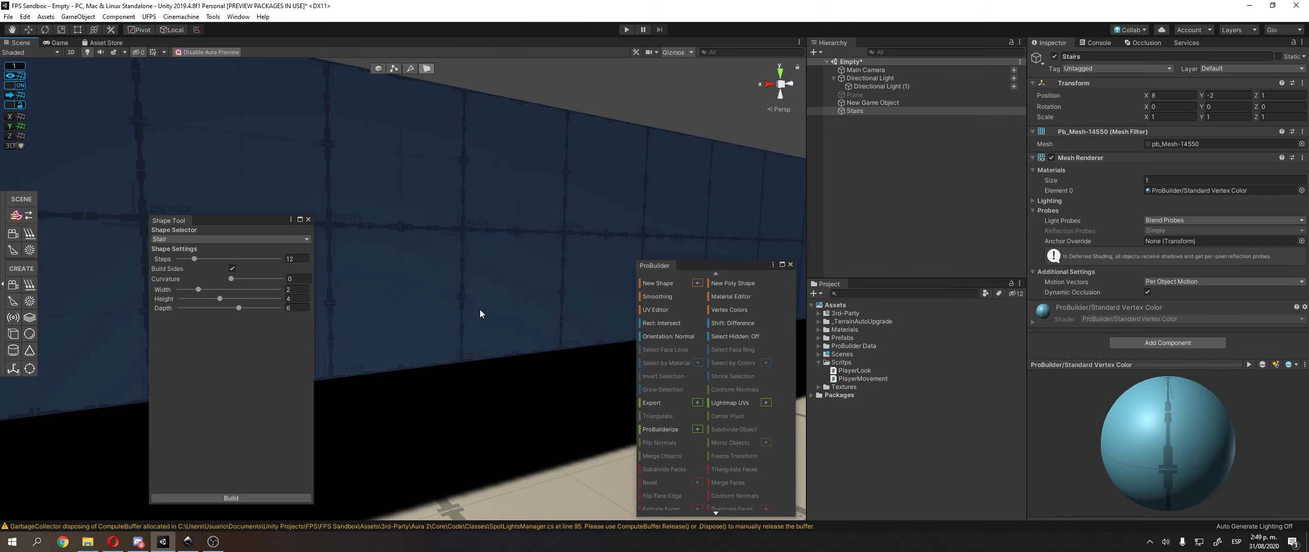
pyautogui.moveTo(497, 153); pyautogui.dragTo(517, 272, button='middle')
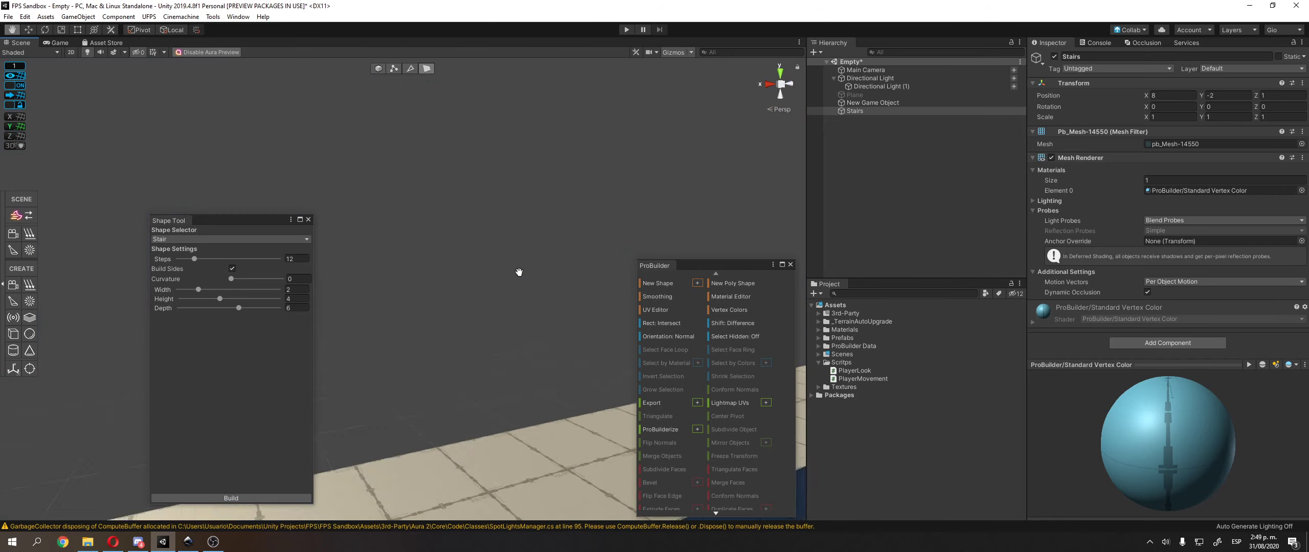
pyautogui.moveTo(517, 272); pyautogui.dragTo(521, 306, button='right')
pyautogui.moveTo(520, 307); pyautogui.dragTo(486, 289, button='middle')
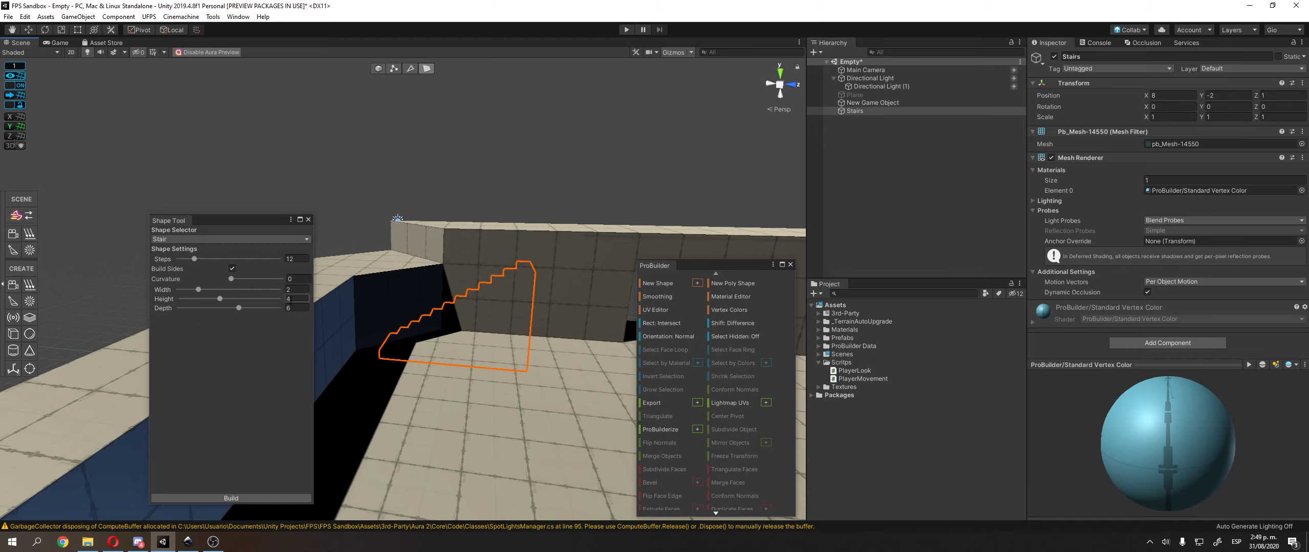
# - Set the stair's height to 2 and its depth to 3
pyautogui.click(296, 299)
pyautogui.write('2')
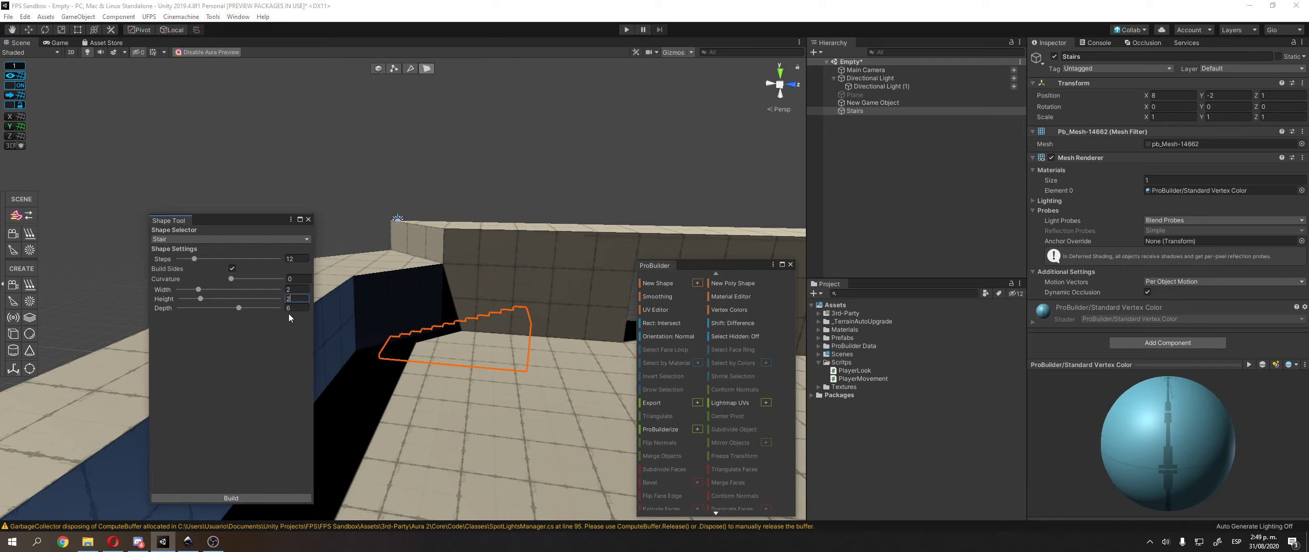
pyautogui.click(295, 308)
pyautogui.write('3')
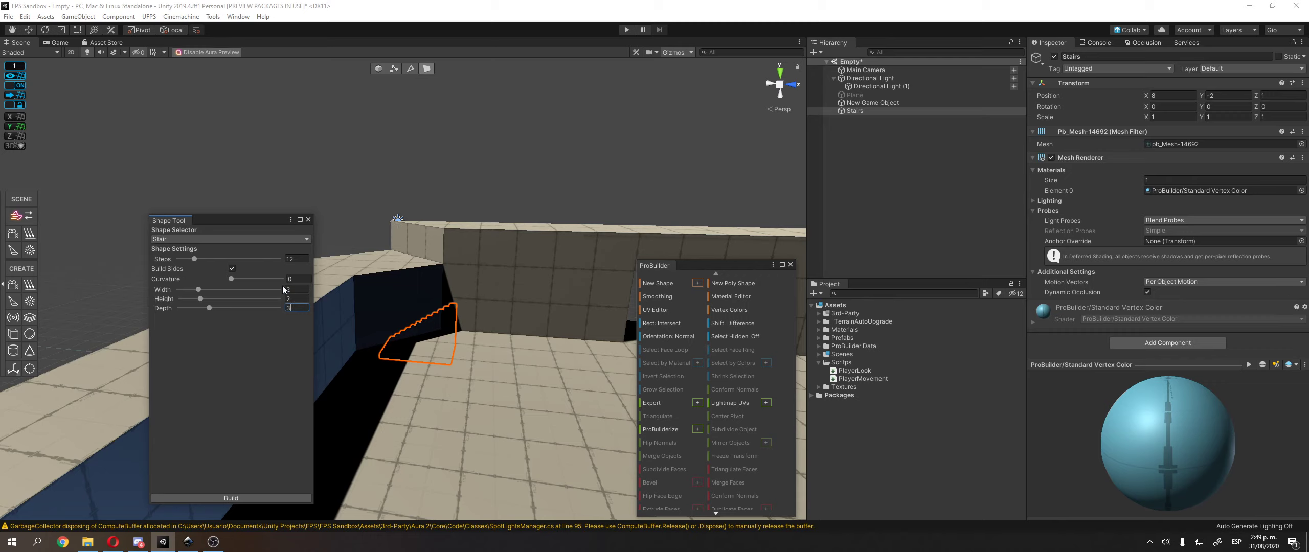
# - Build the 12-step straight stair and undo the extra second stair
pyautogui.click(305, 259)
pyautogui.click(261, 497)
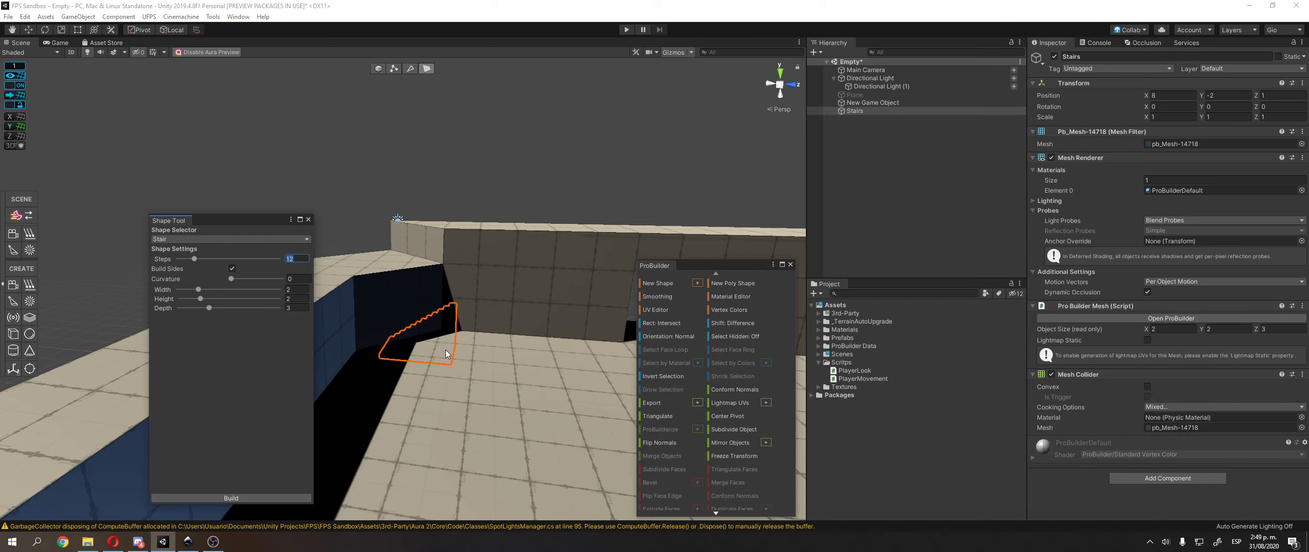
pyautogui.click(268, 496)
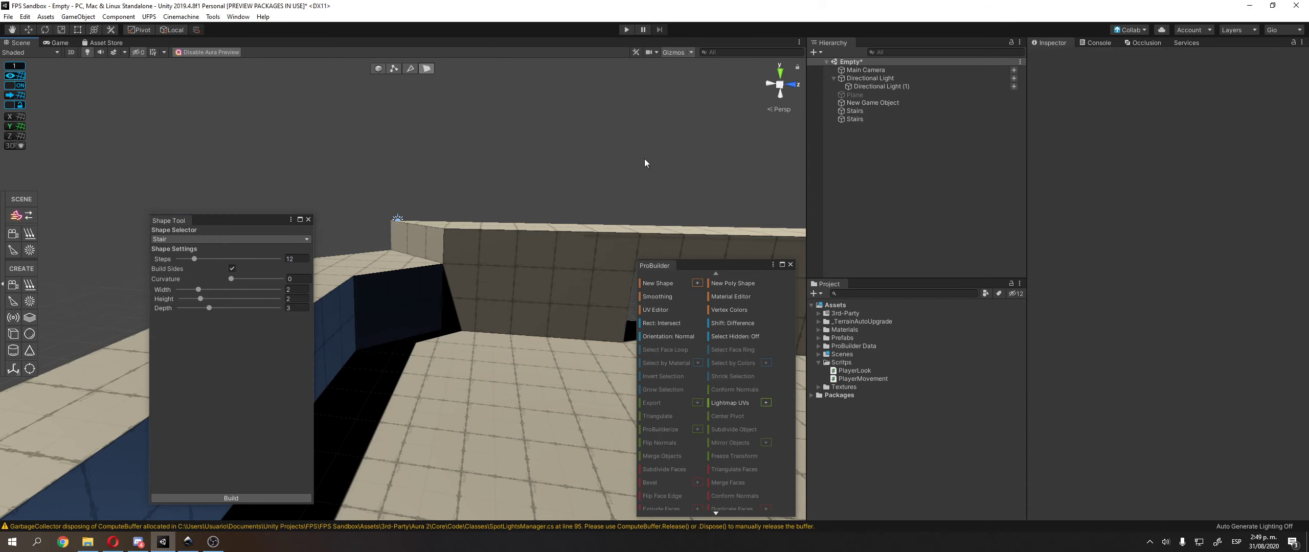
pyautogui.click(848, 118)
pyautogui.hotkey('ctrl', 'z')
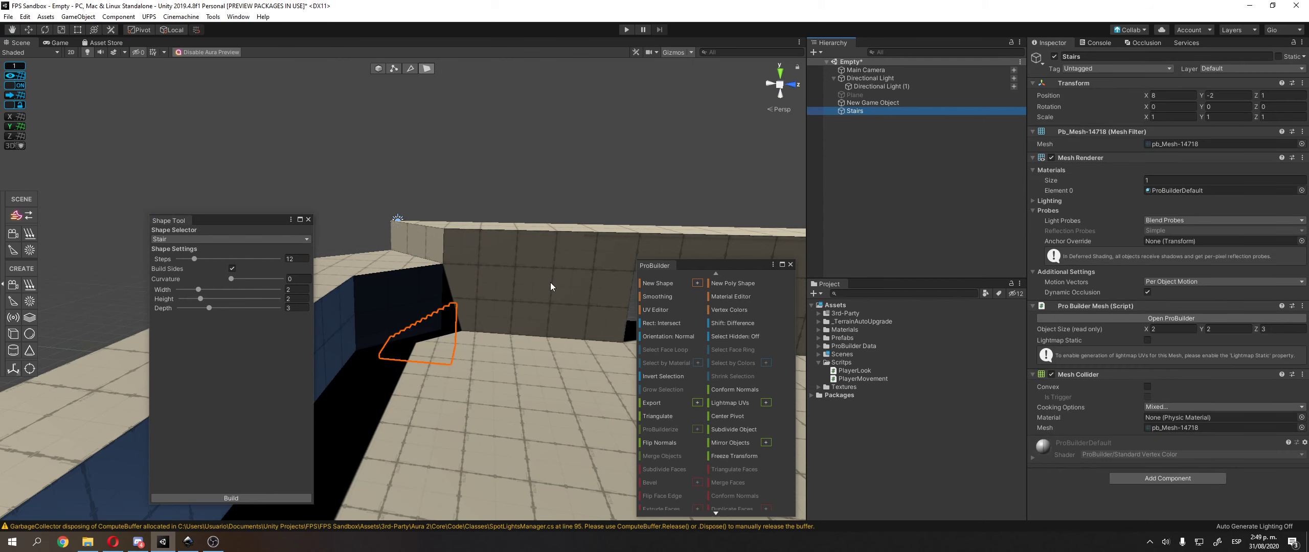
# - Move the straight stair onto the map floor and rotate it -90 degrees about Y beside the side wall
pyautogui.click(384, 70)
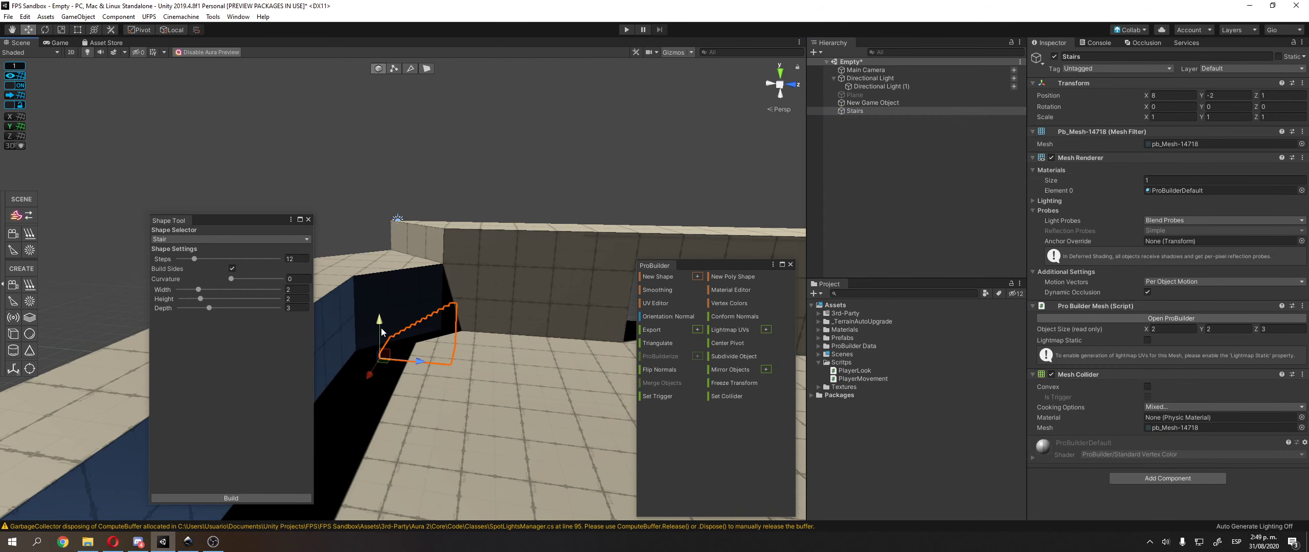
pyautogui.moveTo(382, 331); pyautogui.dragTo(418, 351)
pyautogui.moveTo(444, 365); pyautogui.dragTo(377, 373, button='right')
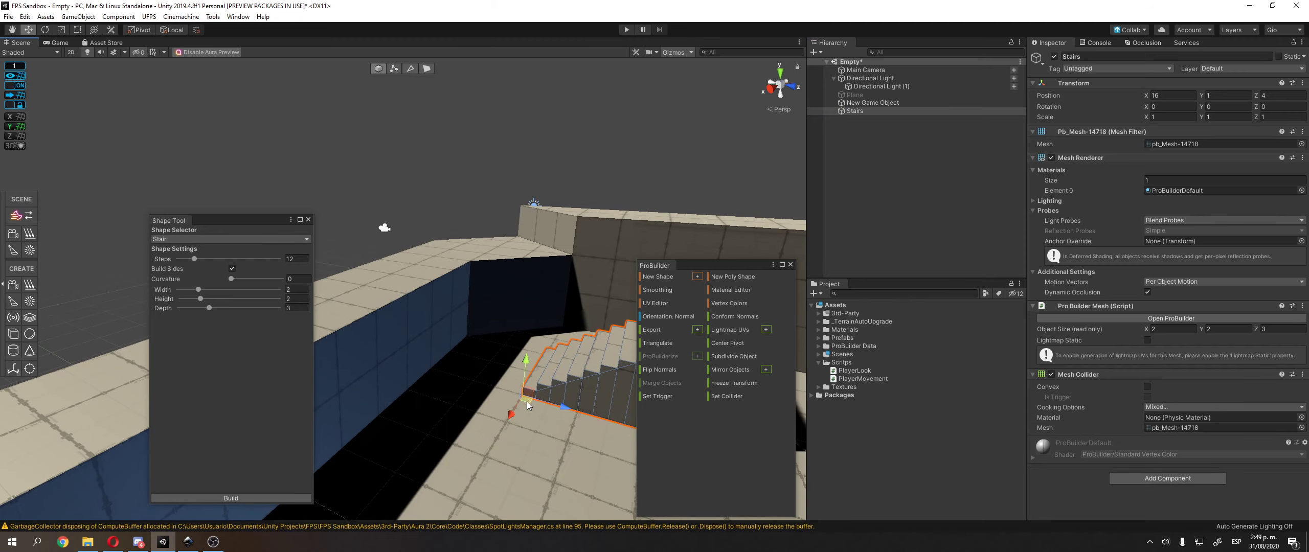
pyautogui.moveTo(528, 405); pyautogui.dragTo(481, 453)
pyautogui.press('e')
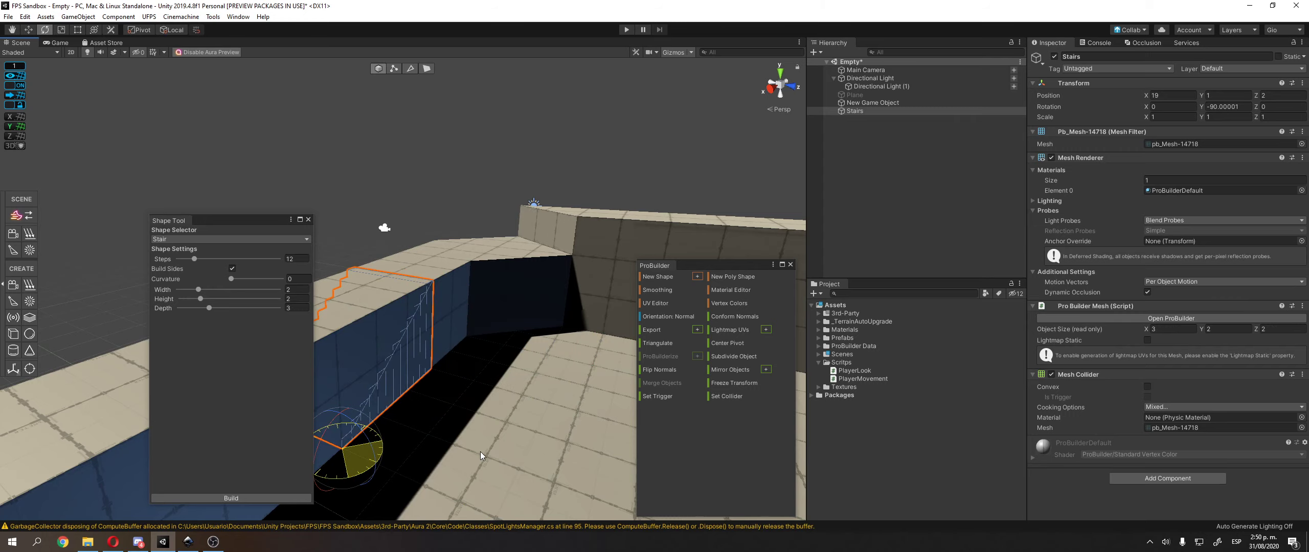
pyautogui.press('w')
pyautogui.moveTo(374, 459); pyautogui.dragTo(453, 491)
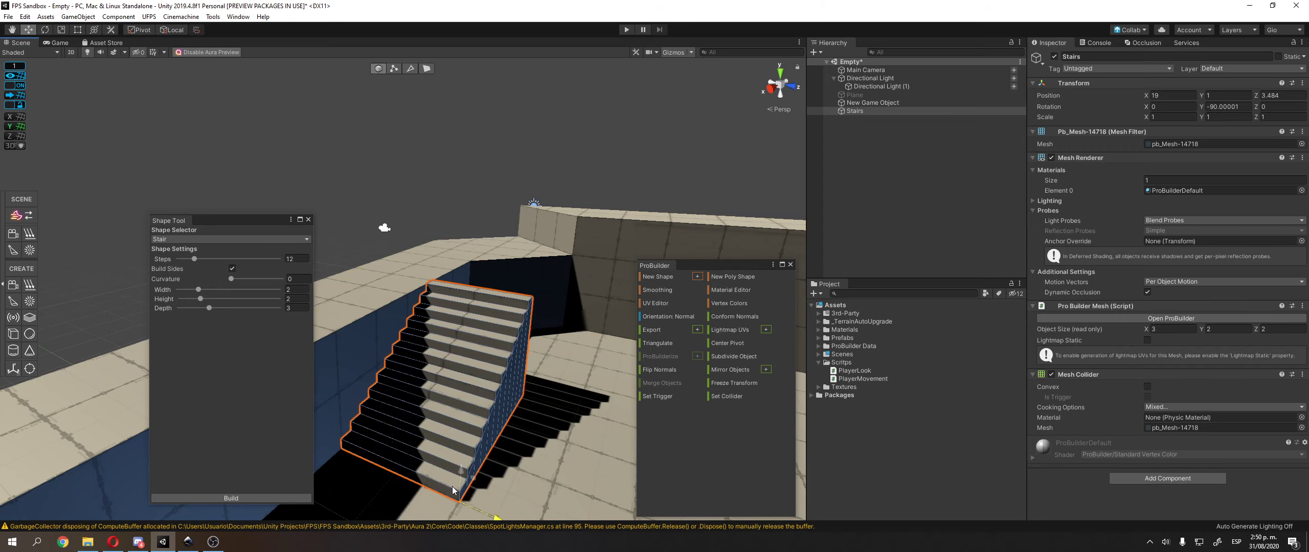
# - Check the straight stair's fit against the side wall and delete it from the map
pyautogui.click(350, 241)
pyautogui.moveTo(350, 240); pyautogui.dragTo(412, 273, button='right')
pyautogui.click(519, 291)
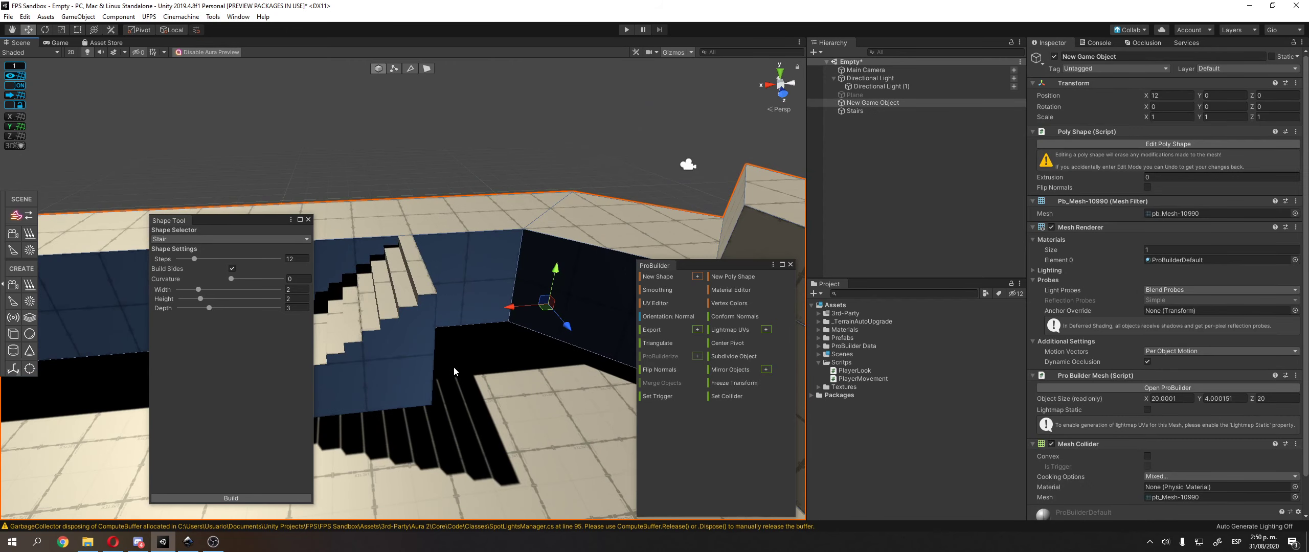
pyautogui.moveTo(454, 369); pyautogui.dragTo(470, 219, button='right')
pyautogui.click(396, 223)
pyautogui.scroll(-3, 467, 296)
pyautogui.click(469, 297)
pyautogui.moveTo(469, 297); pyautogui.dragTo(529, 280, button='middle')
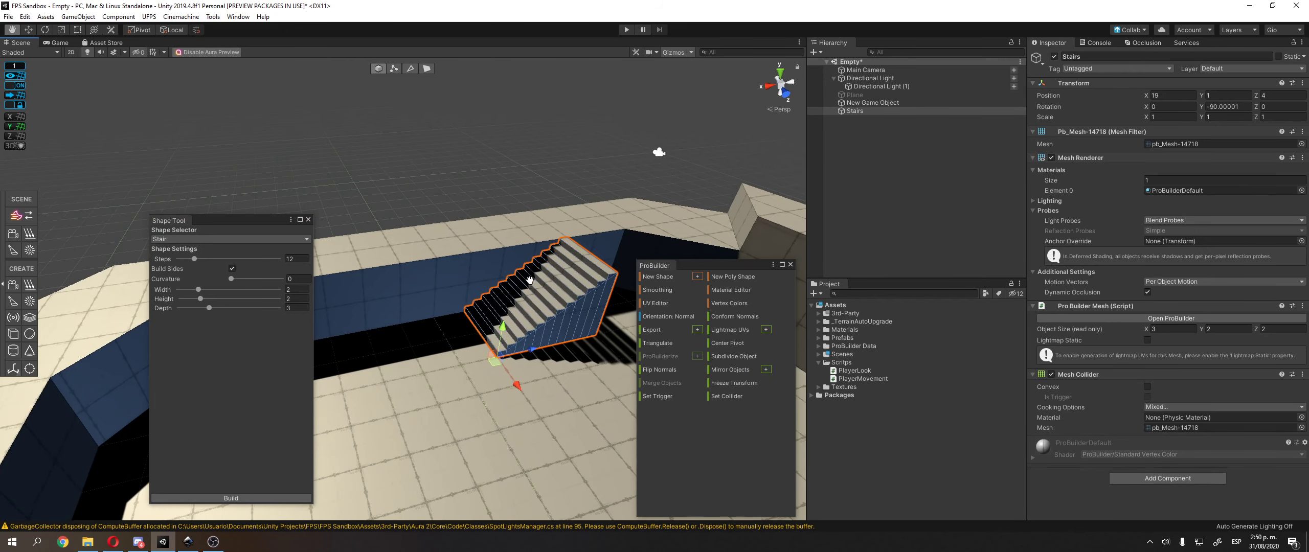
pyautogui.press('Delete')
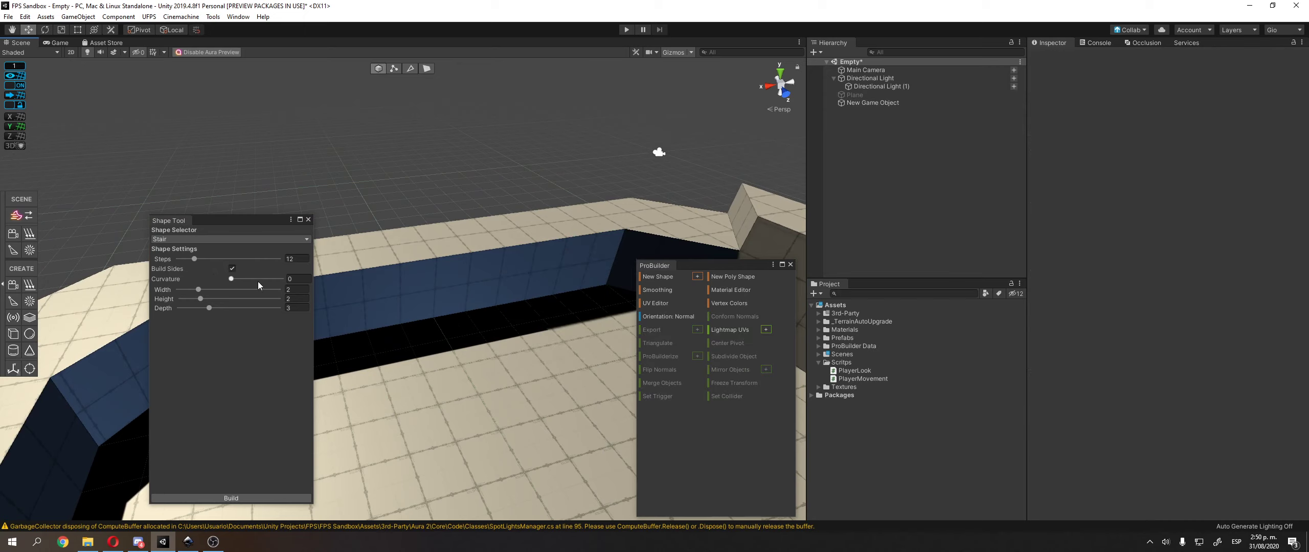
# - Build a new 12-step stair with a curvature of 90
pyautogui.click(297, 279)
pyautogui.write('*0')
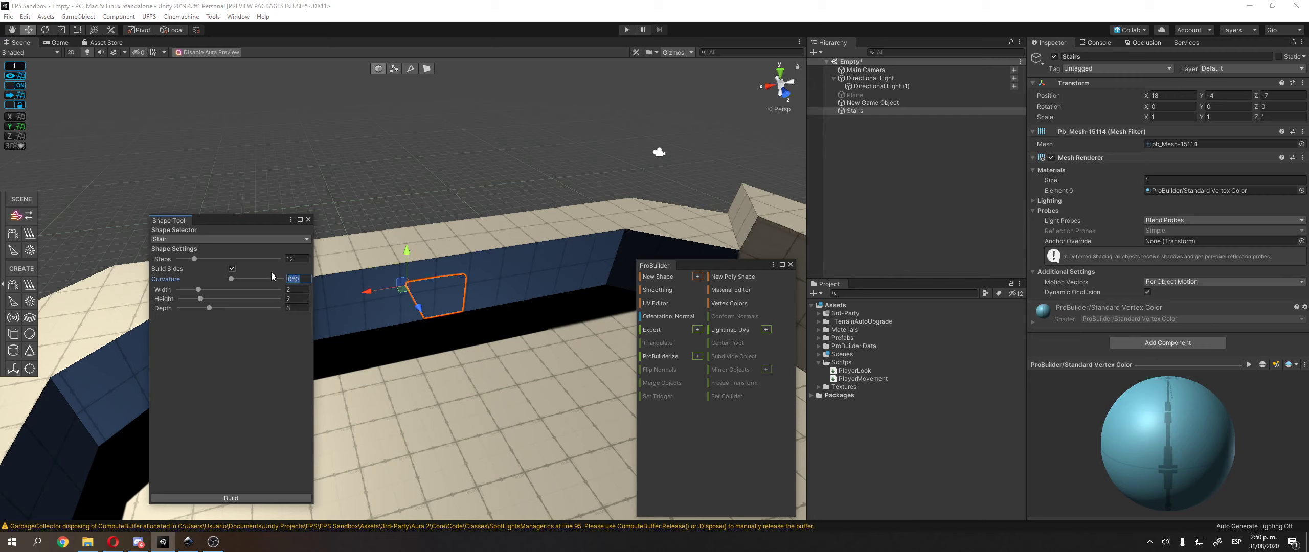
pyautogui.write('90')
pyautogui.click(230, 498)
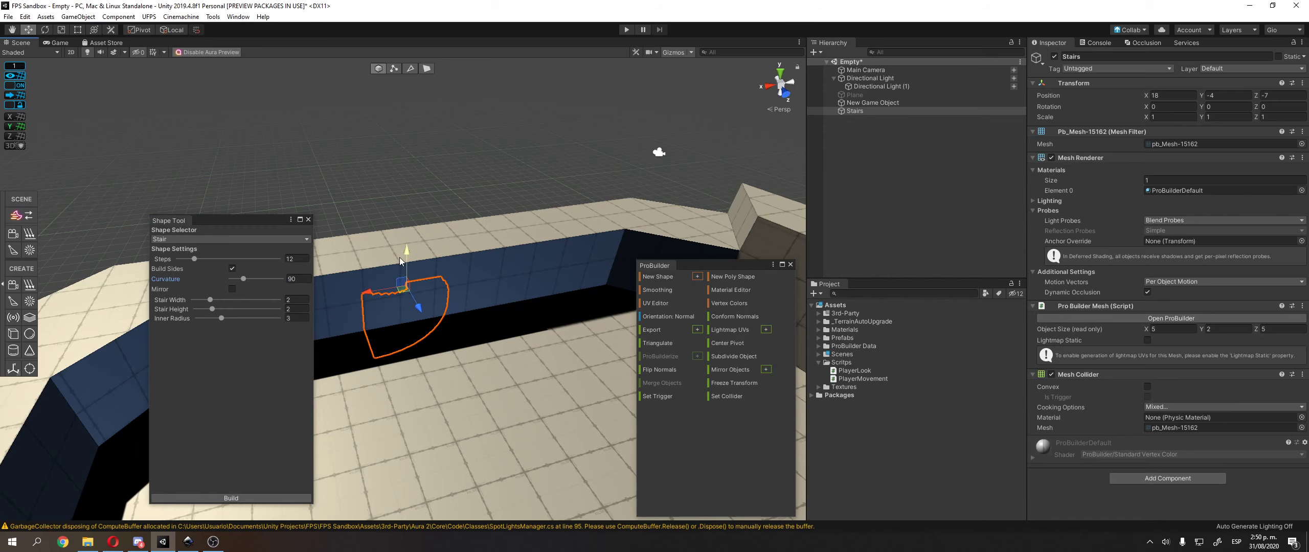
# - Move the curved stair onto the map floor at position X 20, Y 1, Z 3
pyautogui.moveTo(403, 256); pyautogui.dragTo(450, 310)
pyautogui.moveTo(455, 245); pyautogui.dragTo(449, 341)
pyautogui.moveTo(449, 342); pyautogui.dragTo(446, 309, button='right')
pyautogui.moveTo(447, 309); pyautogui.dragTo(449, 197, button='middle')
pyautogui.moveTo(452, 247); pyautogui.dragTo(455, 207)
pyautogui.keyDown('alt'); pyautogui.moveTo(455, 207); pyautogui.dragTo(399, 210); pyautogui.keyUp('alt')
pyautogui.moveTo(399, 210); pyautogui.dragTo(397, 284, button='middle')
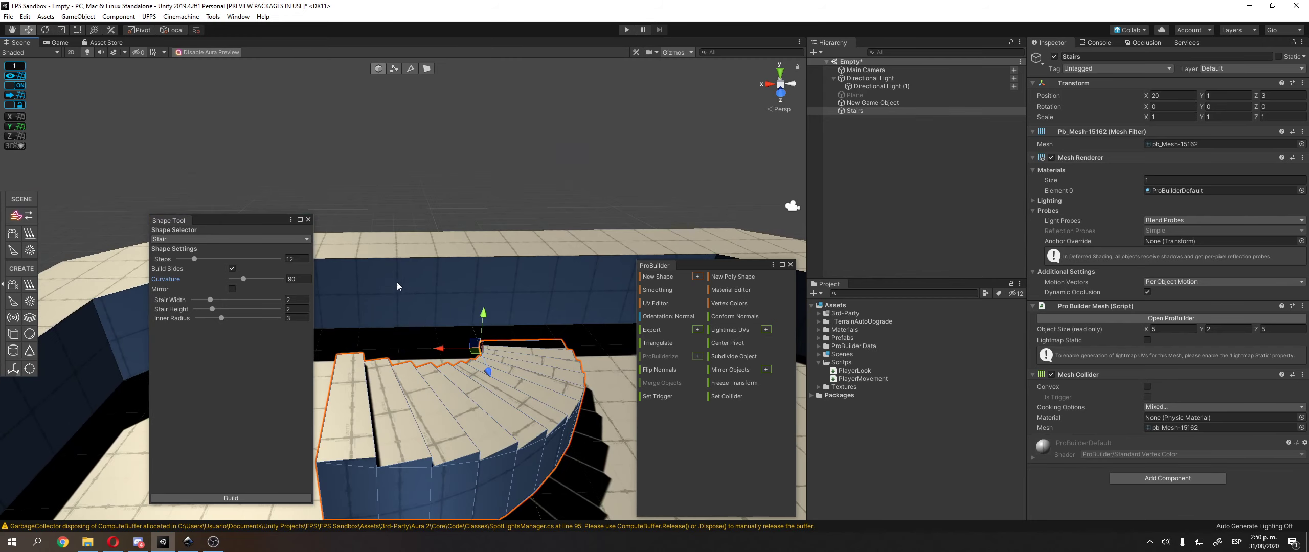
# - Rotate the curved stair to 105 degrees about Y and move it to Z 6
pyautogui.press('e')
pyautogui.moveTo(513, 364); pyautogui.dragTo(434, 417)
pyautogui.press('w')
pyautogui.moveTo(475, 359); pyautogui.dragTo(503, 438)
pyautogui.moveTo(508, 343); pyautogui.dragTo(319, 342, button='right')
pyautogui.keyDown('alt'); pyautogui.moveTo(319, 342); pyautogui.dragTo(325, 324); pyautogui.keyUp('alt')
# - Set the curved stair's Y rotation to 90 degrees
pyautogui.press('e')
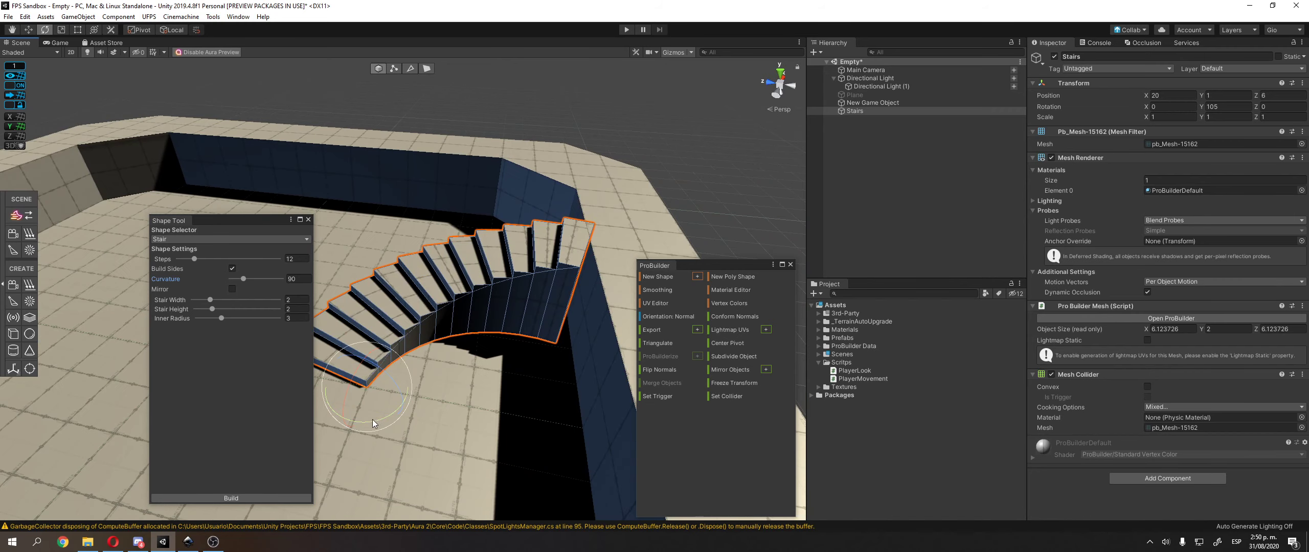
pyautogui.moveTo(373, 419); pyautogui.dragTo(395, 421)
pyautogui.moveTo(395, 421); pyautogui.dragTo(410, 413, button='middle')
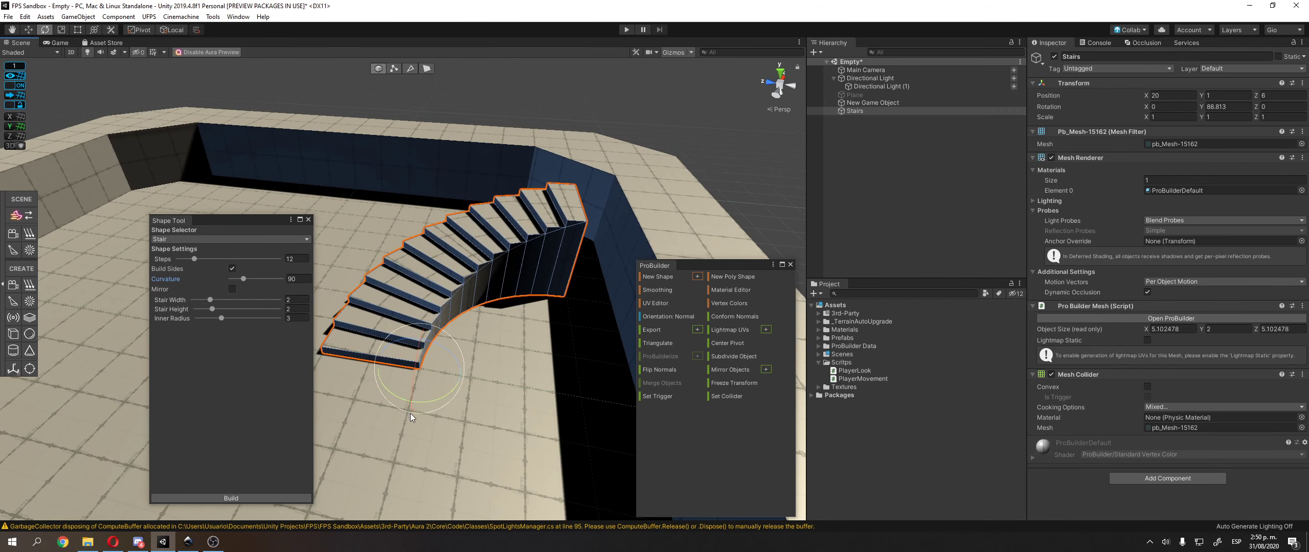
pyautogui.click(1231, 110)
pyautogui.write('90')
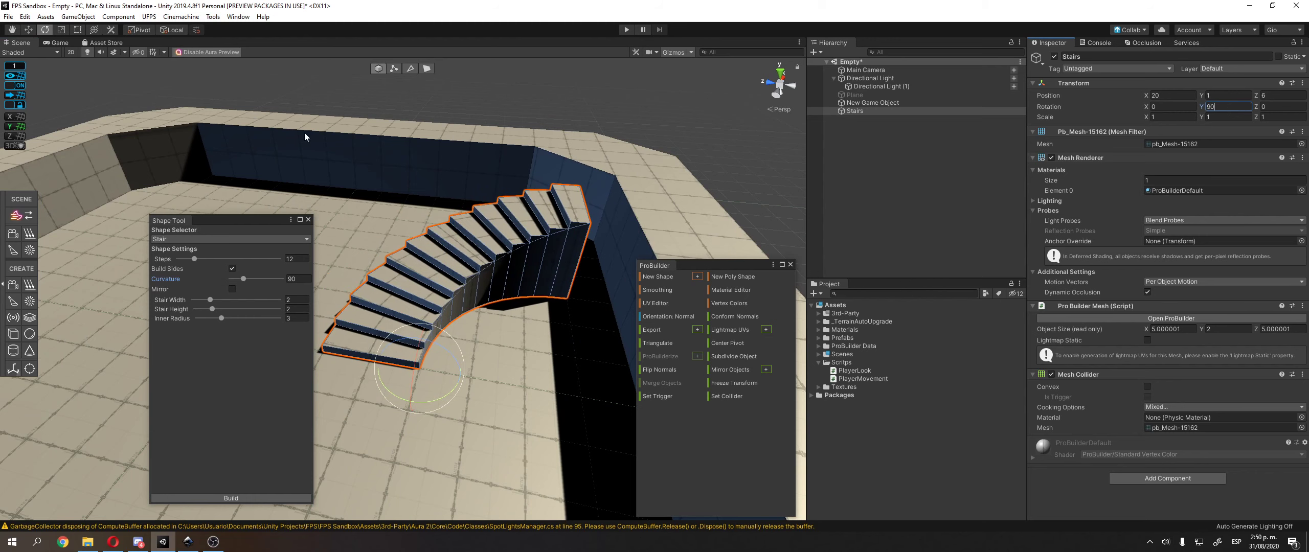
pyautogui.click(378, 69)
# - Move the curved stair to Z 5 so it meets the side wall, and deselect it
pyautogui.press('w')
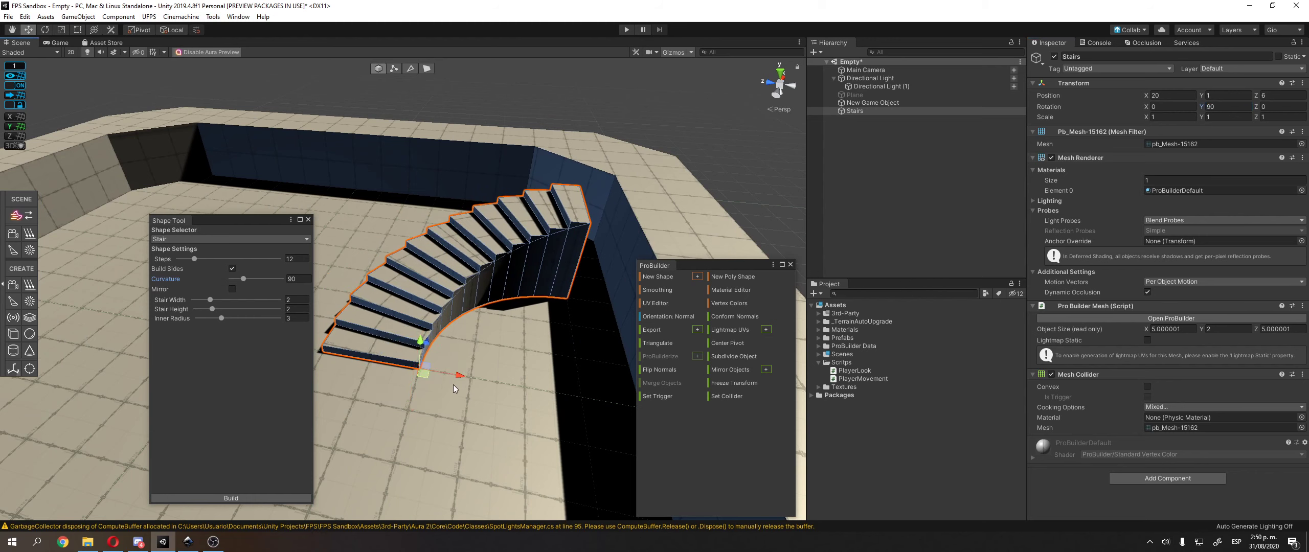
pyautogui.moveTo(453, 381); pyautogui.dragTo(486, 384)
pyautogui.click(445, 114)
pyautogui.keyDown('alt'); pyautogui.moveTo(445, 115); pyautogui.dragTo(358, 275); pyautogui.keyUp('alt')
pyautogui.click(302, 268)
pyautogui.keyDown('alt'); pyautogui.moveTo(489, 218); pyautogui.dragTo(400, 302); pyautogui.keyUp('alt')
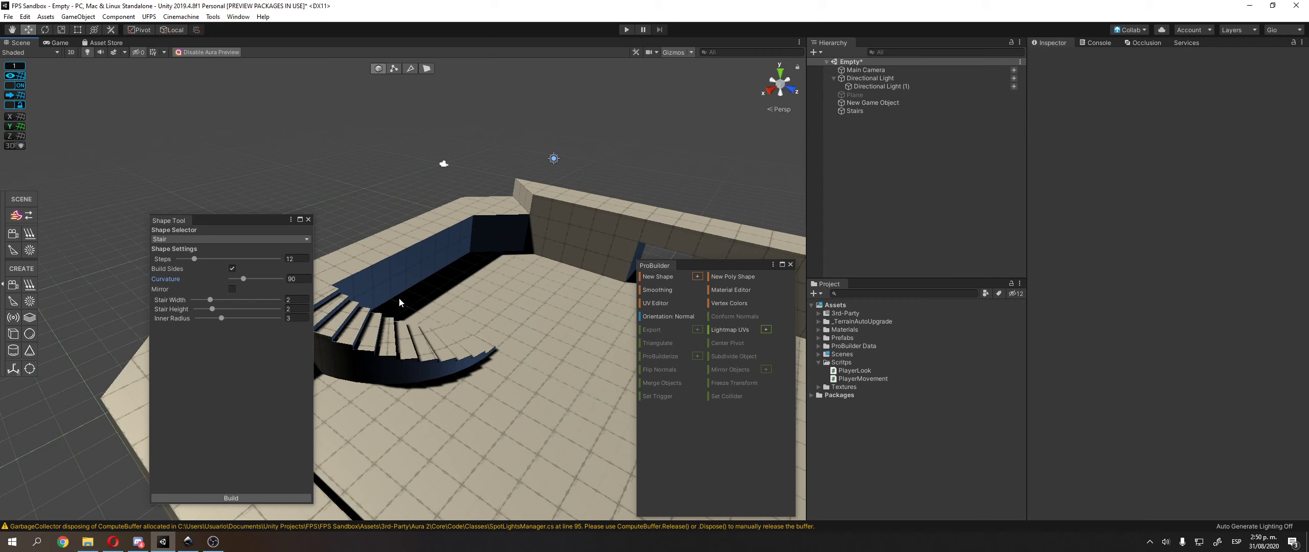
# - Close the shape settings and examine the curved stair's fit against the walls and floor
pyautogui.click(309, 219)
pyautogui.keyDown('alt'); pyautogui.moveTo(333, 206); pyautogui.dragTo(322, 239); pyautogui.keyUp('alt')
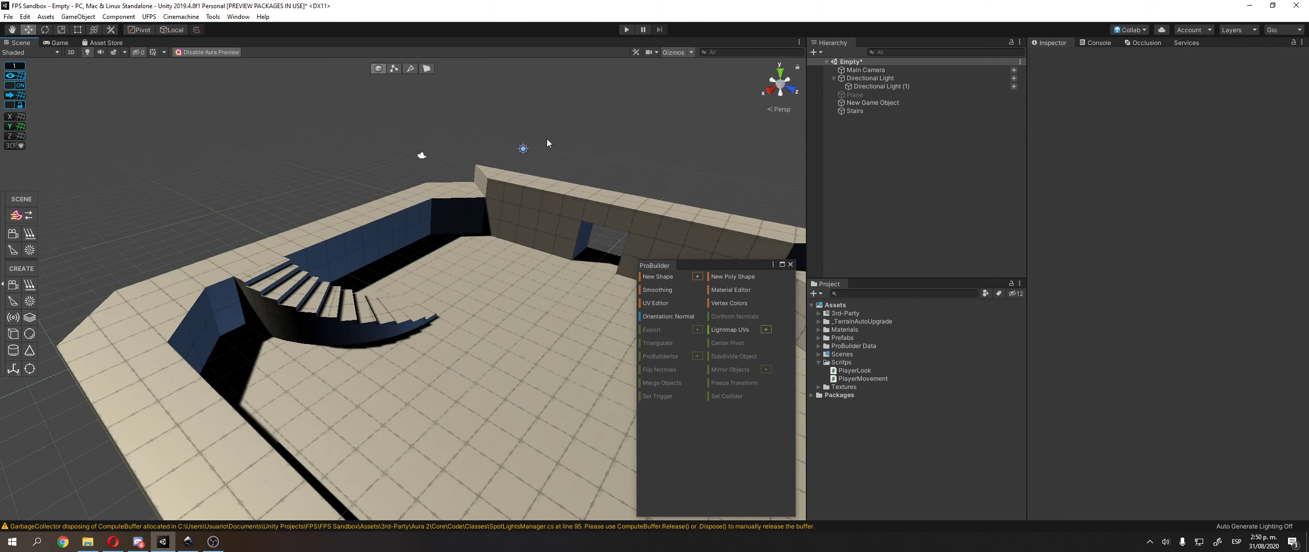
pyautogui.click(568, 191)
pyautogui.click(281, 198)
pyautogui.moveTo(280, 198)
pyautogui.keyDown('alt'); pyautogui.mouseDown()
pyautogui.moveTo(255, 155)
pyautogui.moveTo(289, 210)
pyautogui.mouseUp(); pyautogui.keyUp('alt')
pyautogui.click(289, 207)
pyautogui.click(245, 230)
pyautogui.moveTo(236, 182); pyautogui.dragTo(337, 222, button='middle')
pyautogui.click(320, 211)
pyautogui.click(286, 203)
pyautogui.click(302, 261)
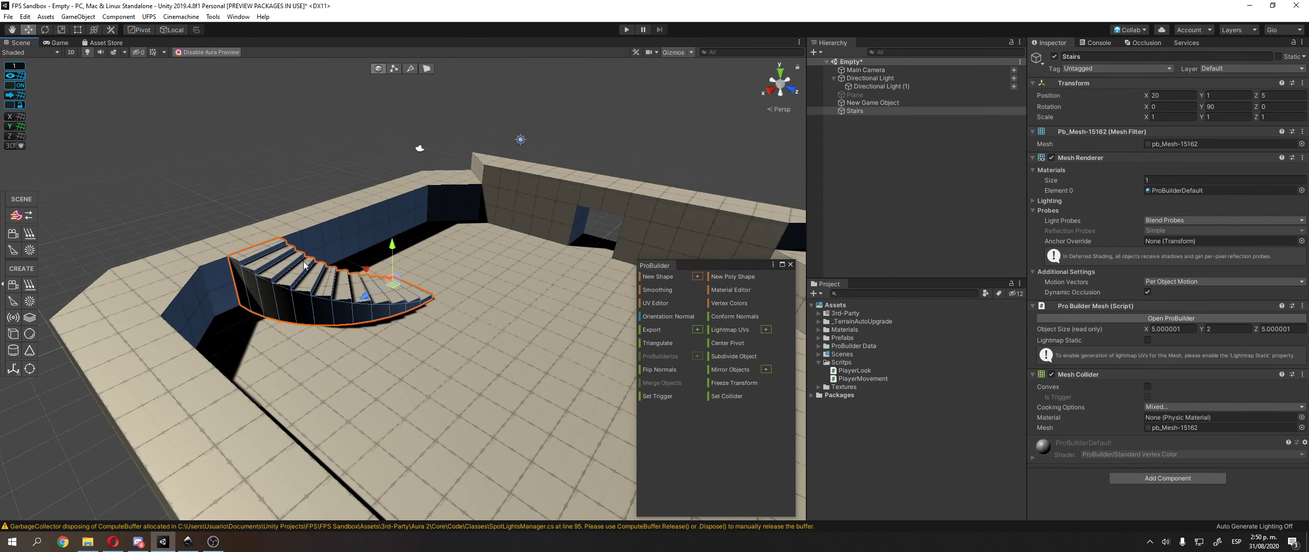
pyautogui.moveTo(302, 262); pyautogui.dragTo(230, 256, button='middle')
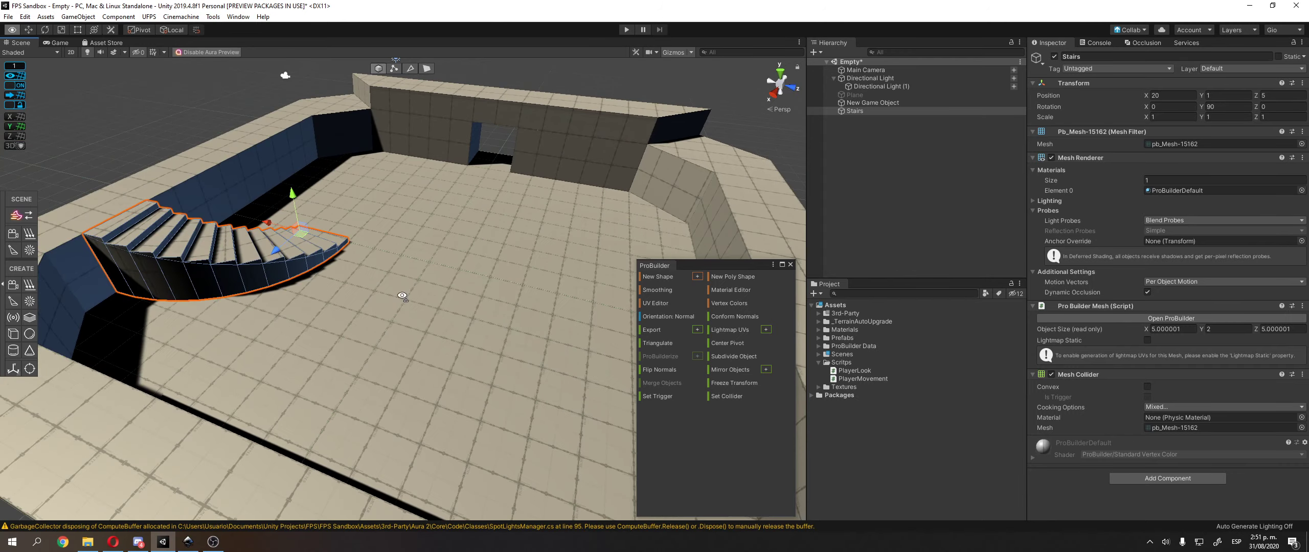
# - Delete the curved stair from the map
pyautogui.keyDown('alt'); pyautogui.moveTo(332, 256); pyautogui.dragTo(471, 305); pyautogui.keyUp('alt')
pyautogui.hotkey('ctrl', 'd')
pyautogui.moveTo(254, 337); pyautogui.dragTo(541, 289)
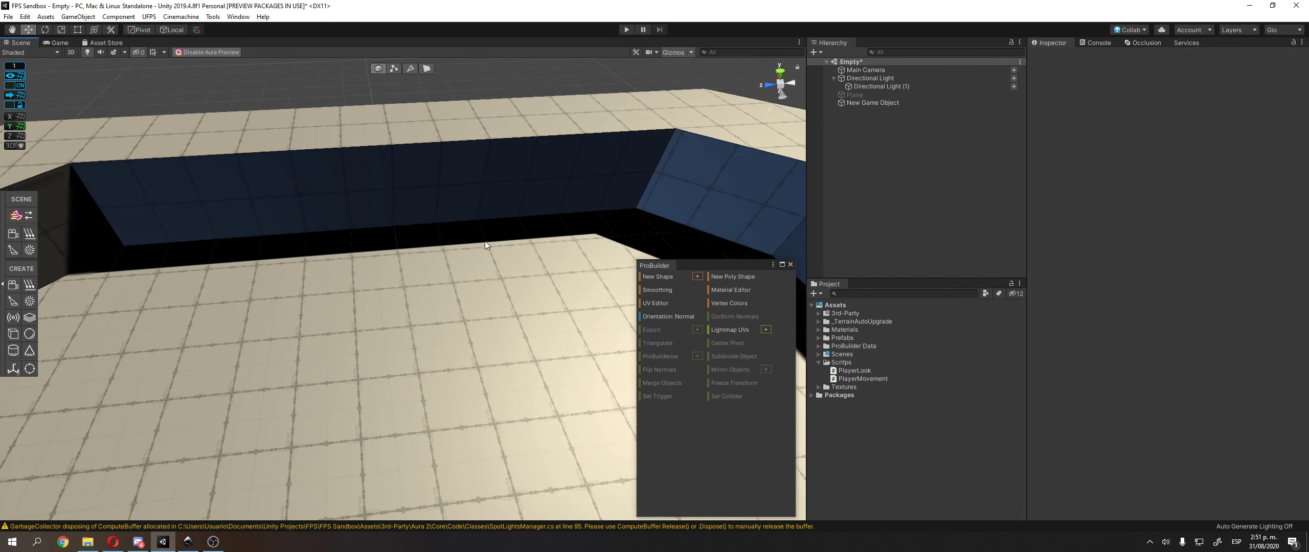
# - Move the outer face of the side wall outward by about 2 units to widen the wall's top
pyautogui.keyDown('alt'); pyautogui.moveTo(436, 194); pyautogui.dragTo(310, 153); pyautogui.keyUp('alt')
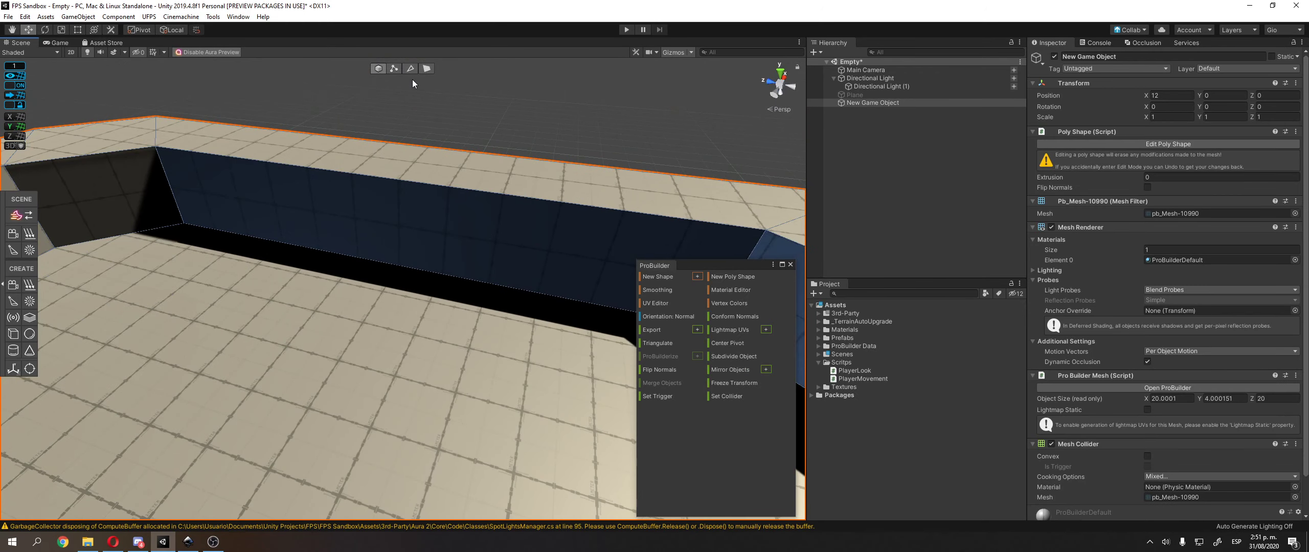
pyautogui.click(431, 72)
pyautogui.click(422, 204)
pyautogui.keyDown('alt'); pyautogui.moveTo(423, 205); pyautogui.dragTo(228, 209); pyautogui.keyUp('alt')
pyautogui.click(296, 226)
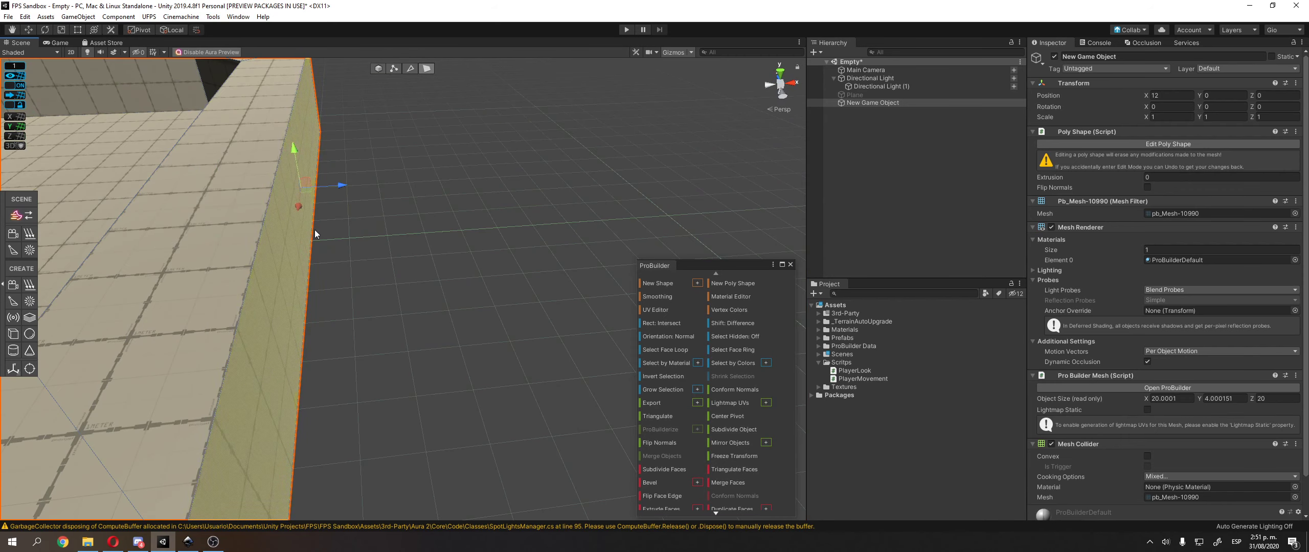
pyautogui.moveTo(373, 237); pyautogui.dragTo(309, 226, button='right')
pyautogui.scroll(-4, 309, 226)
pyautogui.moveTo(487, 249); pyautogui.dragTo(554, 261)
# - Inset the inner top face of the widened side wall lengthwise into a shorter middle face
pyautogui.moveTo(284, 192); pyautogui.dragTo(465, 250, button='right')
pyautogui.click(313, 204)
pyautogui.keyDown('alt'); pyautogui.moveTo(464, 245); pyautogui.dragTo(454, 202); pyautogui.keyUp('alt')
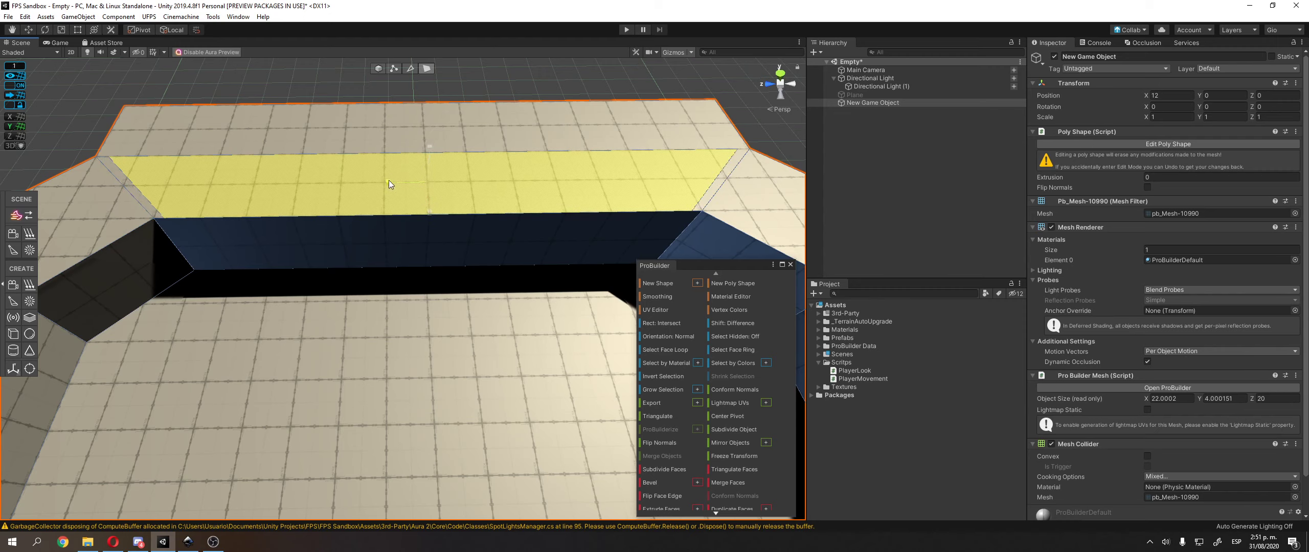
pyautogui.moveTo(388, 180); pyautogui.dragTo(415, 188)
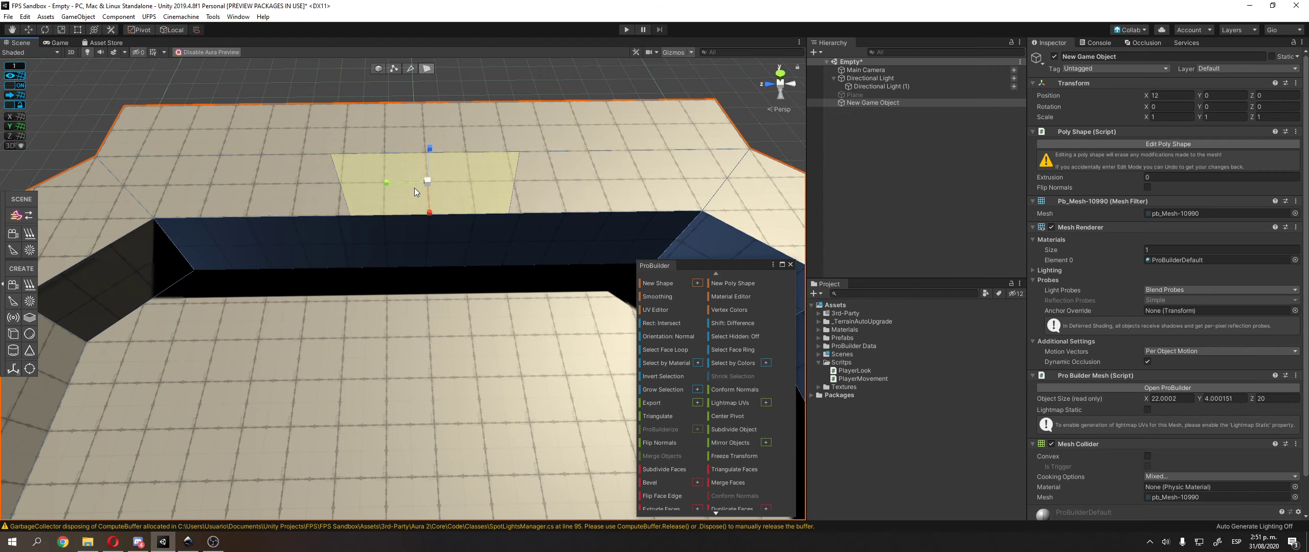
# - Straighten one short edge of the inset face in top view by aligning its inner vertex with the outer one
pyautogui.click(409, 68)
pyautogui.press('h')
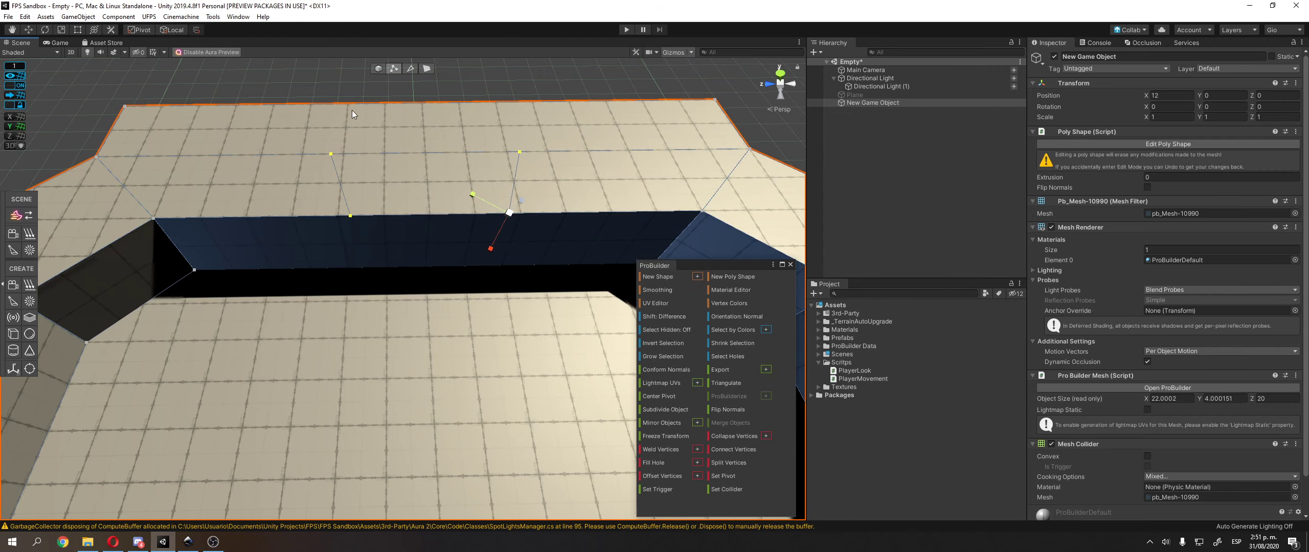
pyautogui.click(331, 154)
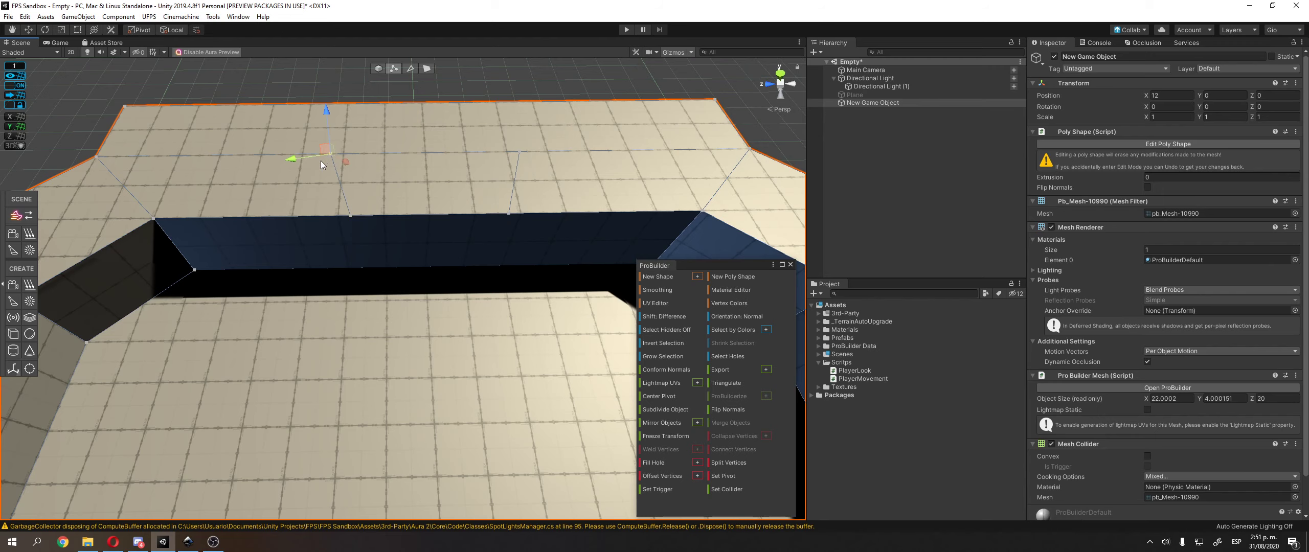
pyautogui.click(780, 72)
pyautogui.scroll(-3, 403, 178)
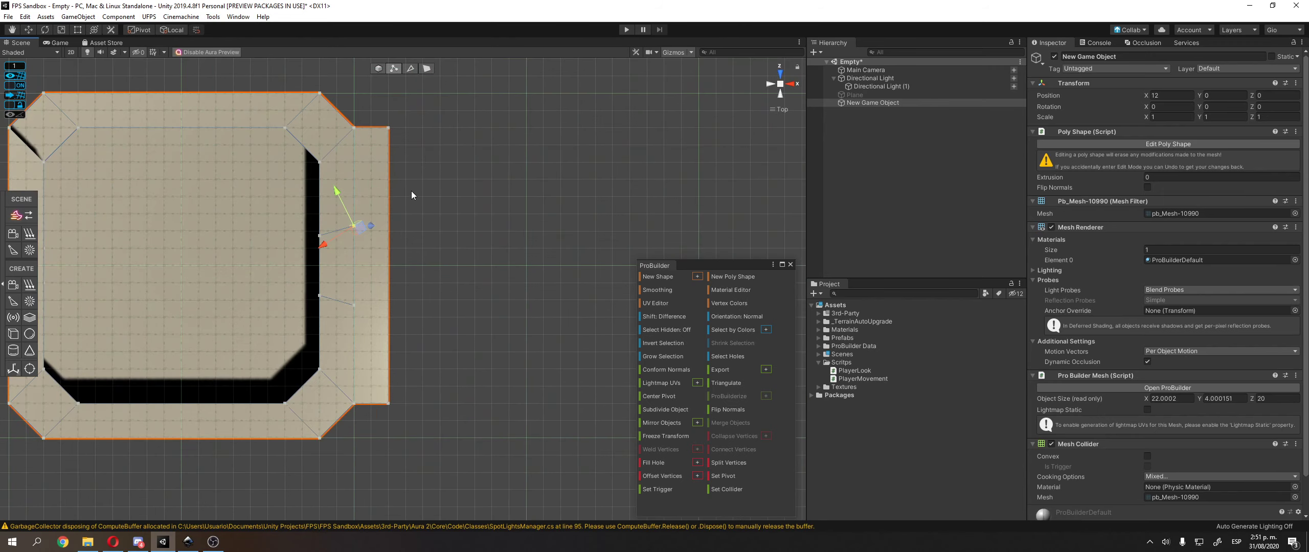
pyautogui.scroll(2, 413, 195)
pyautogui.click(305, 230)
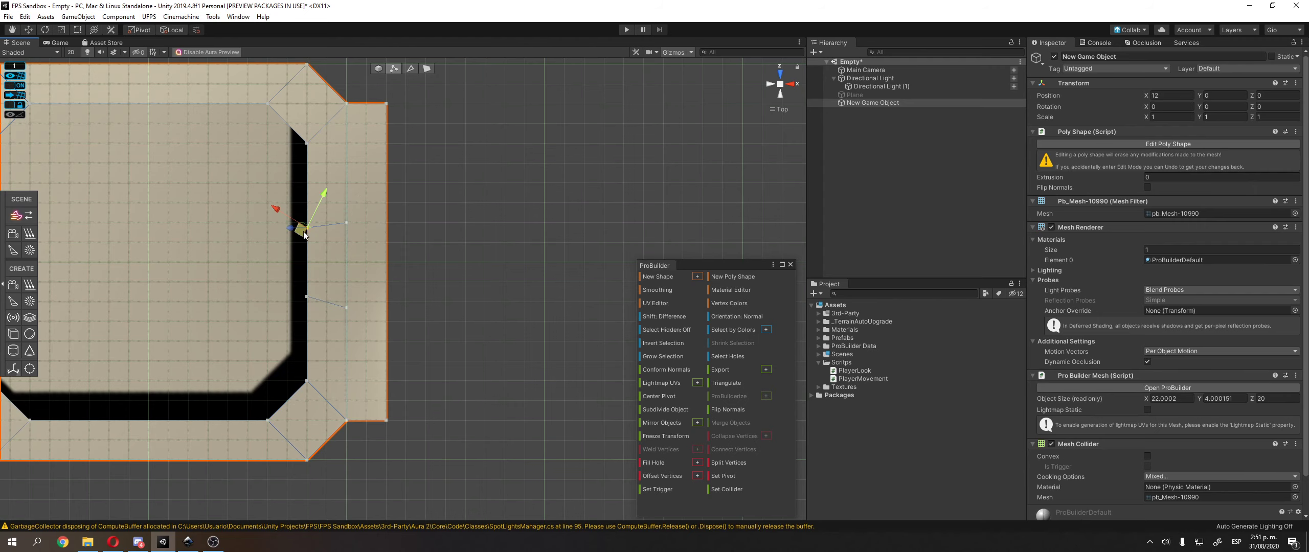
pyautogui.moveTo(265, 226); pyautogui.dragTo(446, 149, button='middle')
pyautogui.scroll(4, 446, 149)
pyautogui.scroll(-3, 449, 148)
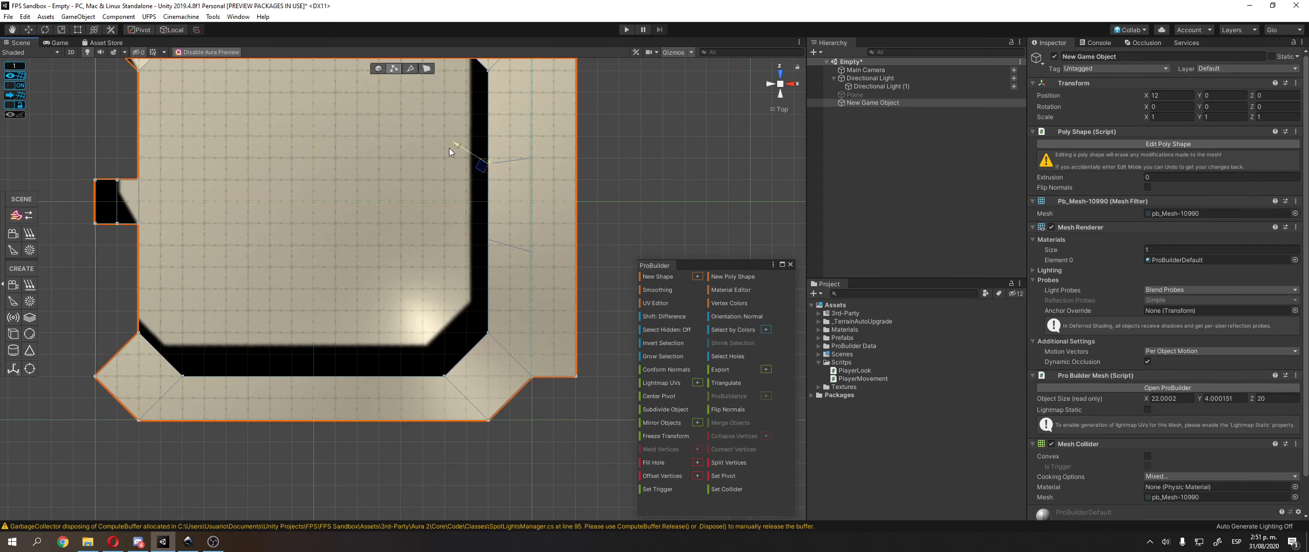
pyautogui.moveTo(479, 176); pyautogui.dragTo(480, 174)
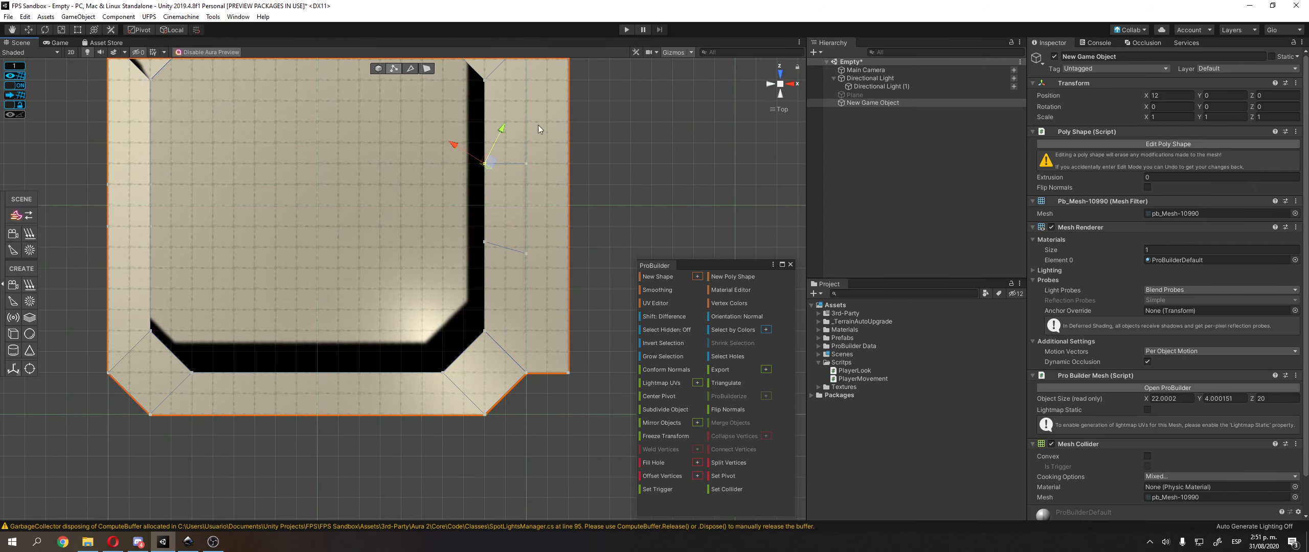
# - Move the outer vertex of the inset face's other short edge in top view to straighten that edge
pyautogui.click(772, 108)
pyautogui.click(772, 108)
pyautogui.scroll(-1, 511, 167)
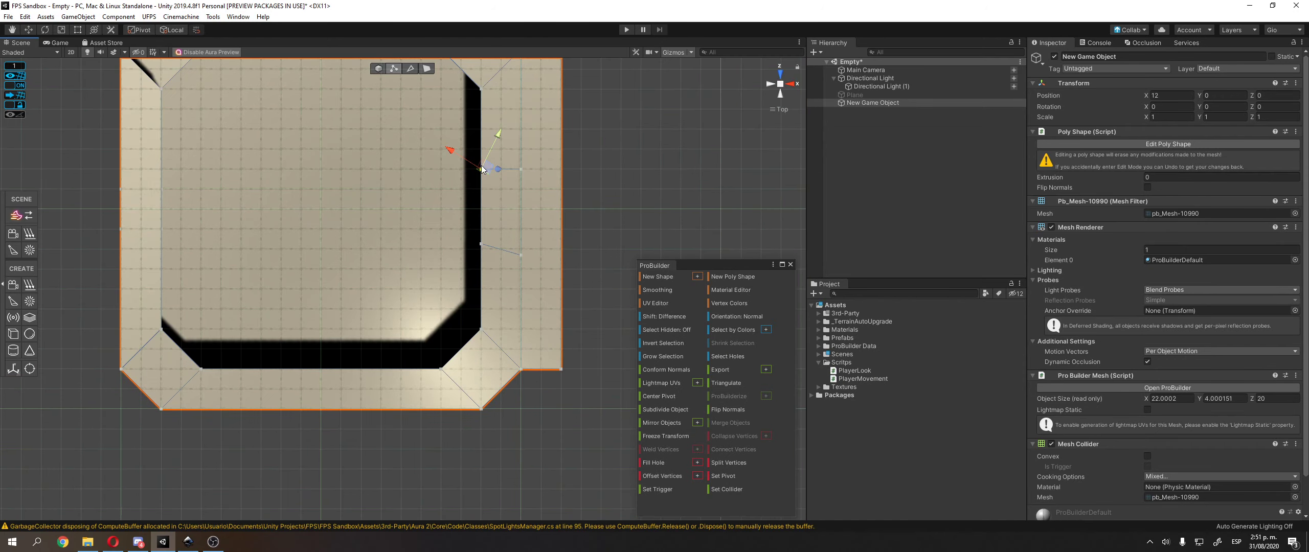
pyautogui.click(518, 255)
pyautogui.moveTo(524, 254); pyautogui.dragTo(492, 182)
# - Try to lower the inner edge of the middle face on the side wall's top in perspective view
pyautogui.click(781, 114)
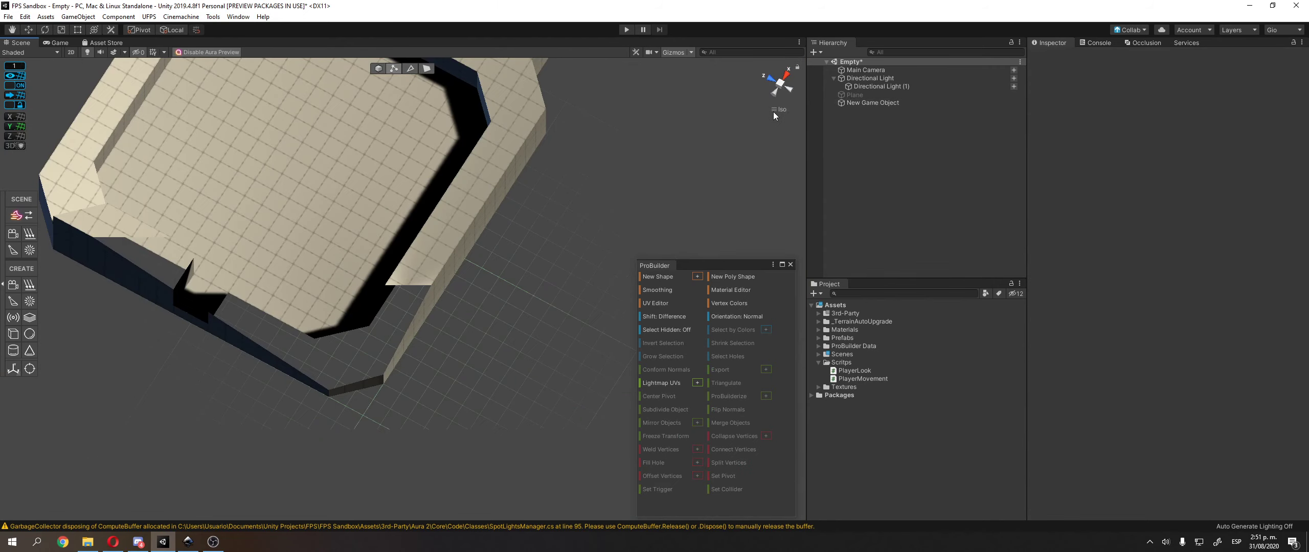
pyautogui.click(773, 112)
pyautogui.moveTo(517, 194); pyautogui.dragTo(549, 298, button='middle')
pyautogui.click(549, 298)
pyautogui.keyDown('alt'); pyautogui.moveTo(548, 299); pyautogui.dragTo(519, 209); pyautogui.keyUp('alt')
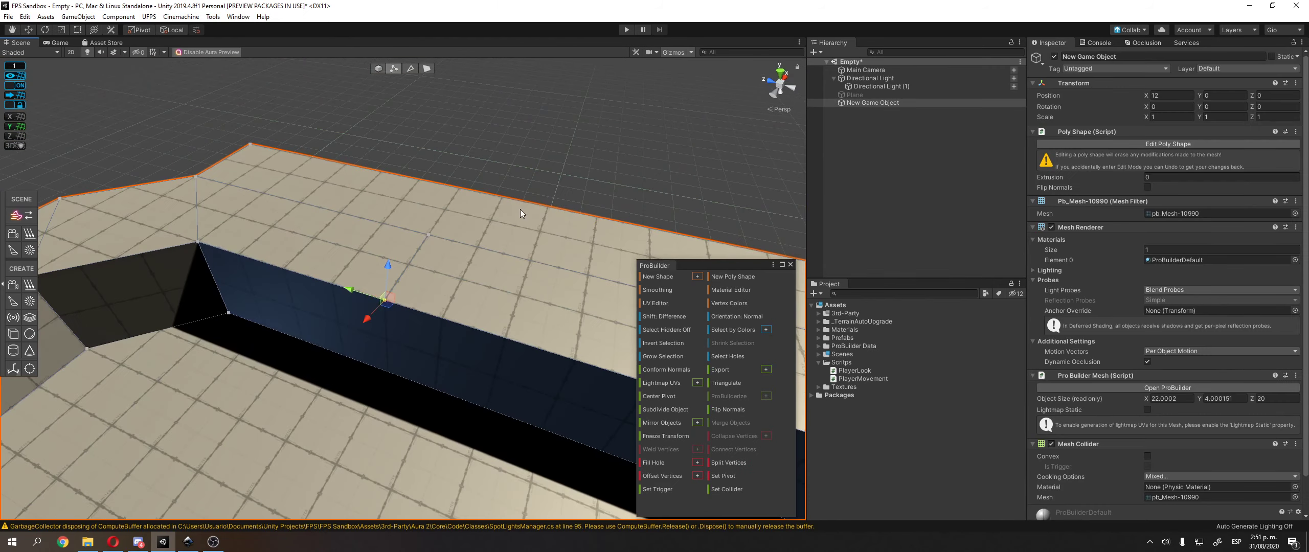
pyautogui.click(426, 68)
pyautogui.click(485, 284)
pyautogui.moveTo(503, 312); pyautogui.dragTo(439, 258, button='middle')
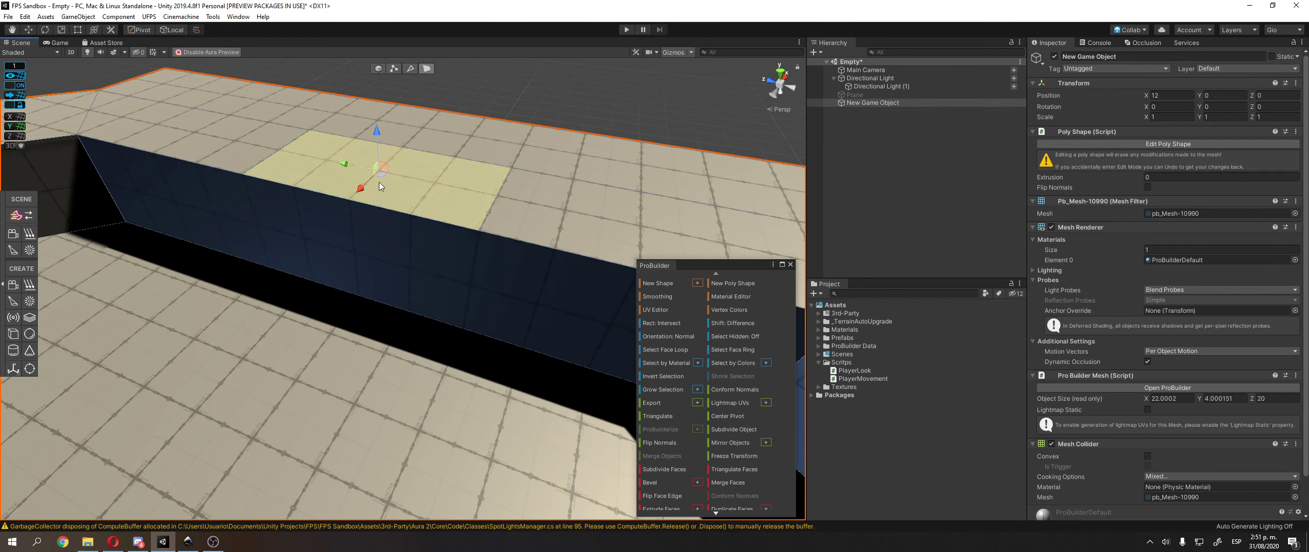
pyautogui.click(410, 68)
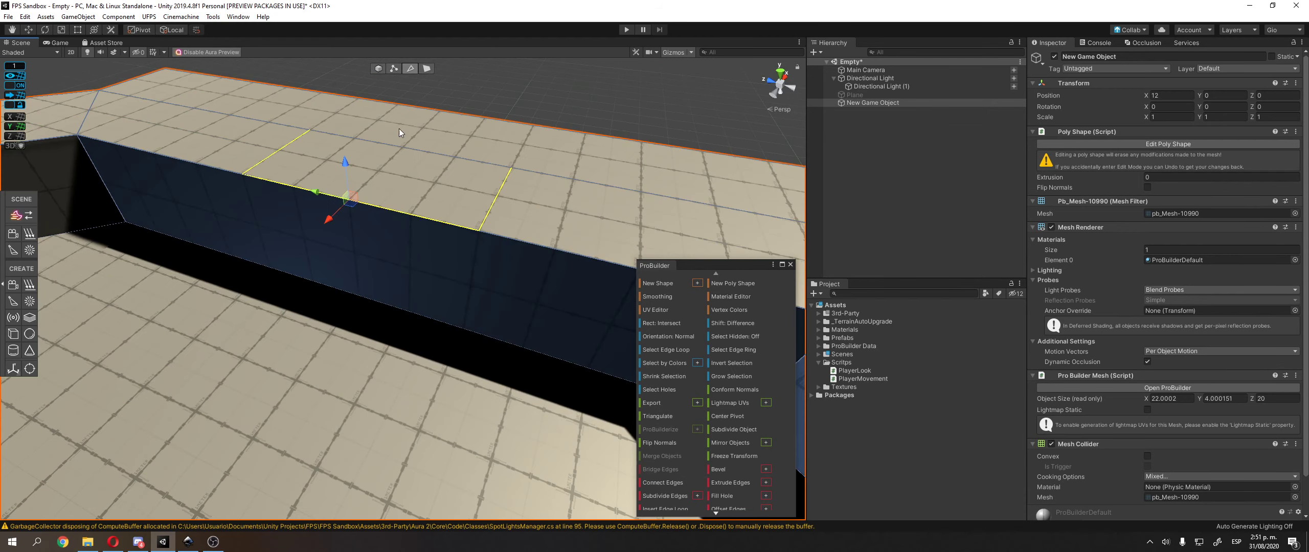
pyautogui.click(386, 209)
pyautogui.moveTo(341, 167); pyautogui.dragTo(353, 206)
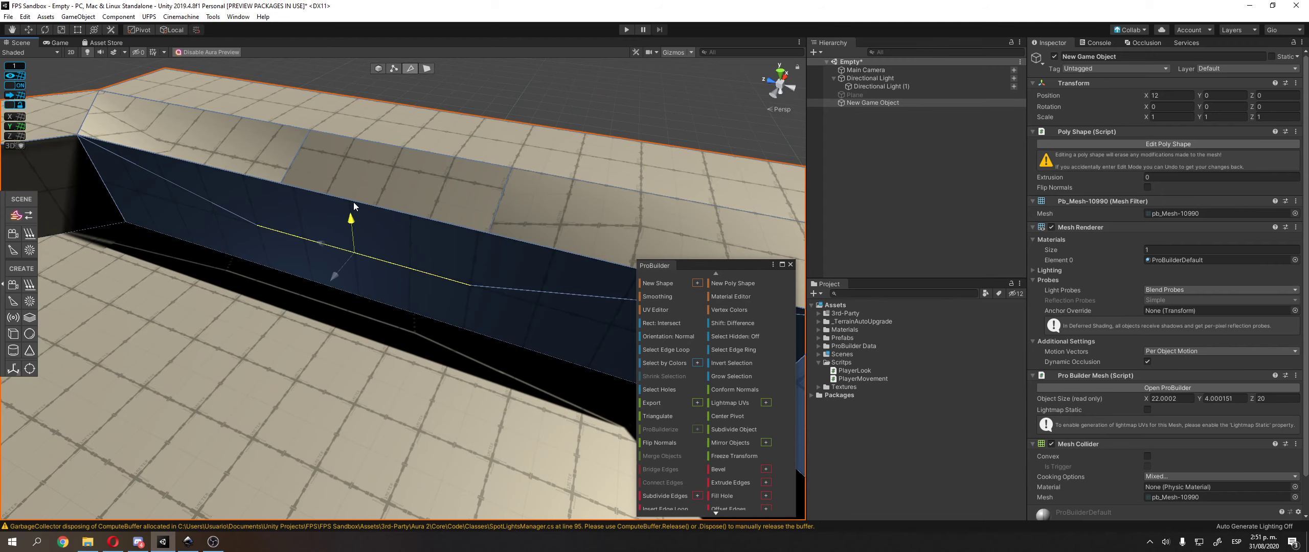
pyautogui.hotkey('ctrl', 'z')
# - Lower only the inner edge of the side wall's middle top face to slope it down into the wall
pyautogui.moveTo(370, 219); pyautogui.dragTo(399, 266, button='middle')
pyautogui.click(286, 228)
pyautogui.click(330, 277)
pyautogui.click(428, 68)
pyautogui.click(460, 334)
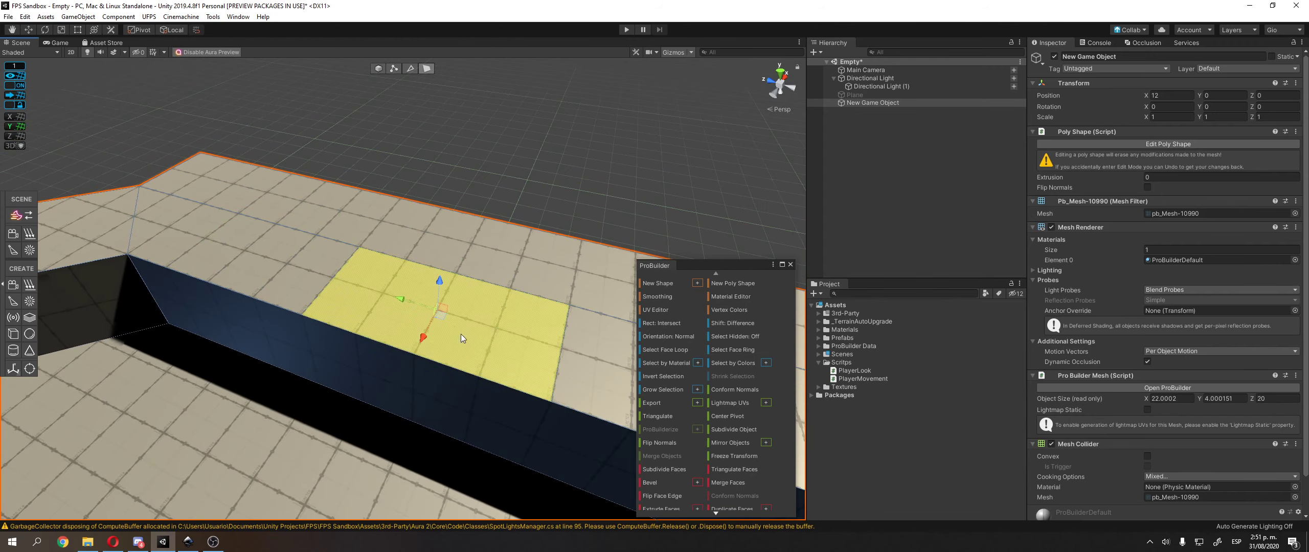
pyautogui.keyDown('alt'); pyautogui.moveTo(461, 333); pyautogui.dragTo(395, 200); pyautogui.keyUp('alt')
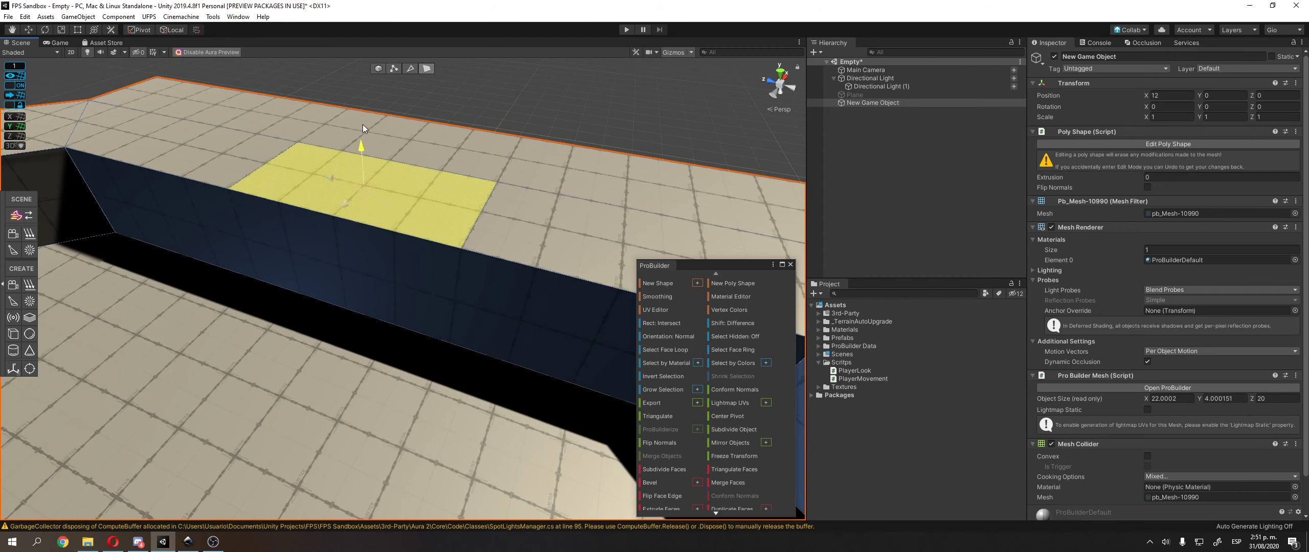
pyautogui.click(407, 71)
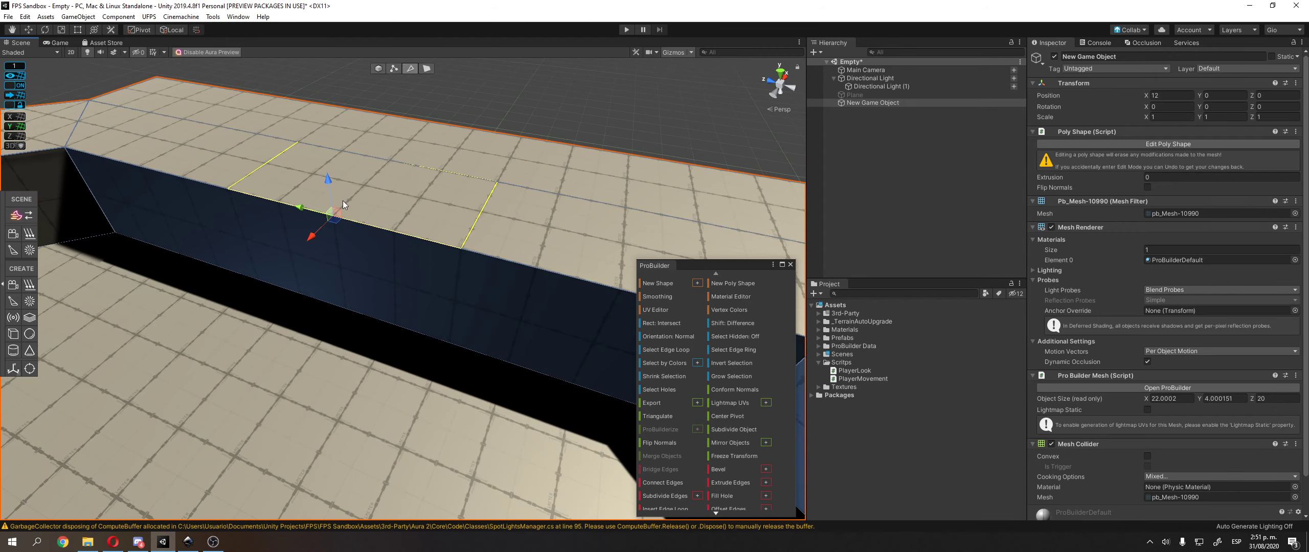
pyautogui.moveTo(323, 177)
pyautogui.mouseDown()
pyautogui.moveTo(325, 213)
pyautogui.moveTo(326, 194)
pyautogui.mouseUp()
pyautogui.click(353, 227)
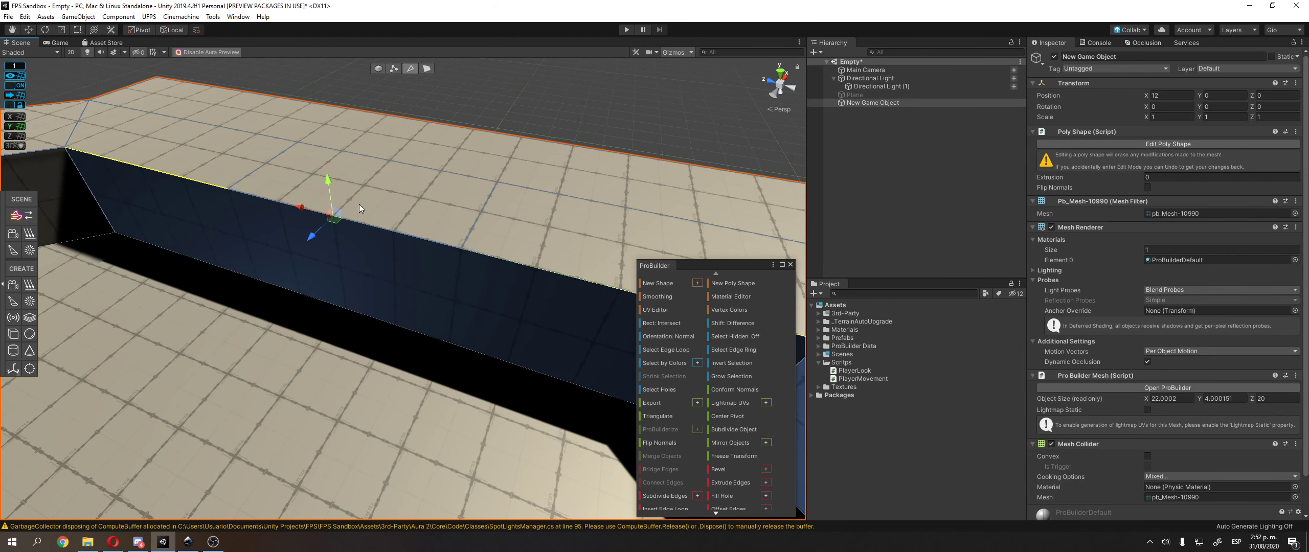
pyautogui.click(373, 224)
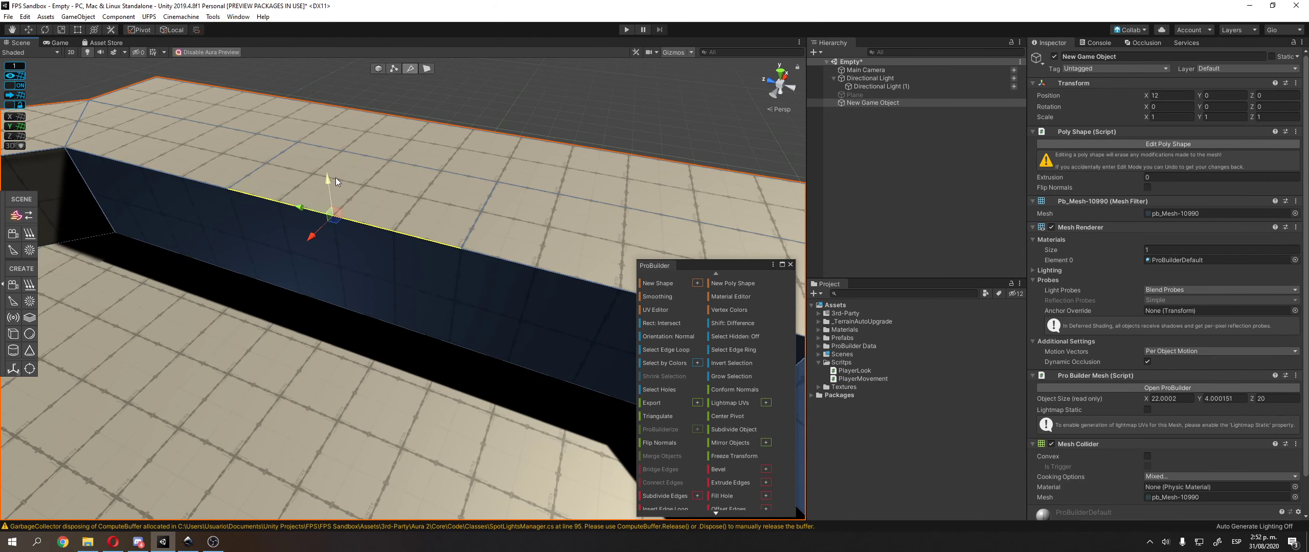
pyautogui.moveTo(335, 178); pyautogui.dragTo(228, 181)
# - Inset the side wall's inner vertical face lengthwise into a narrower face in front of the sloped recess
pyautogui.click(375, 190)
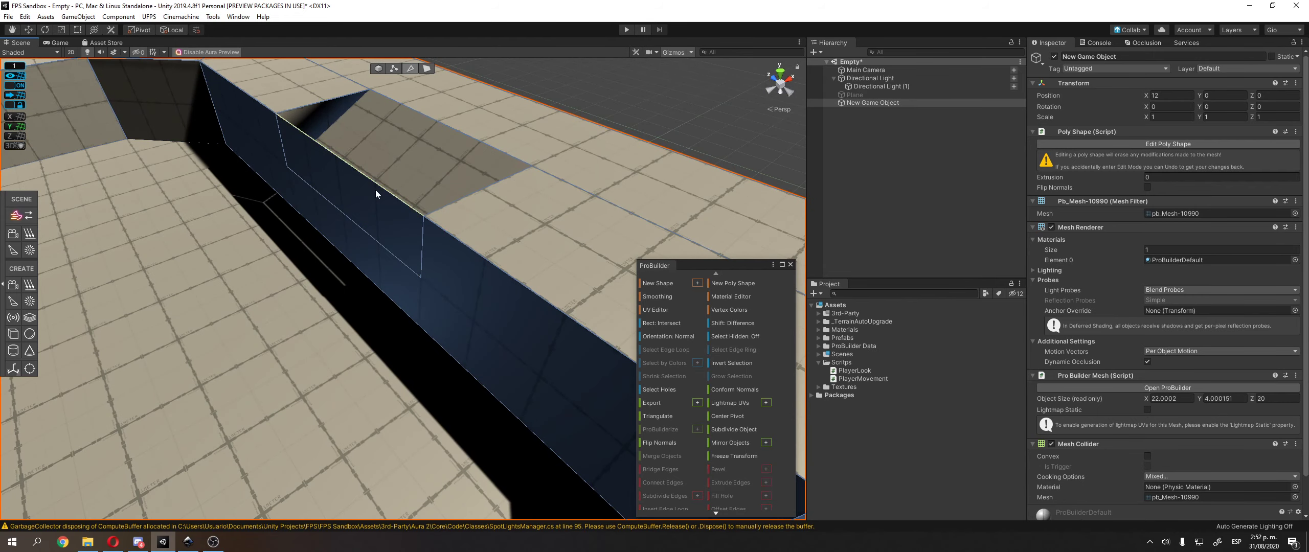
pyautogui.click(427, 68)
pyautogui.click(388, 207)
pyautogui.keyDown('alt'); pyautogui.moveTo(388, 207); pyautogui.dragTo(444, 188); pyautogui.keyUp('alt')
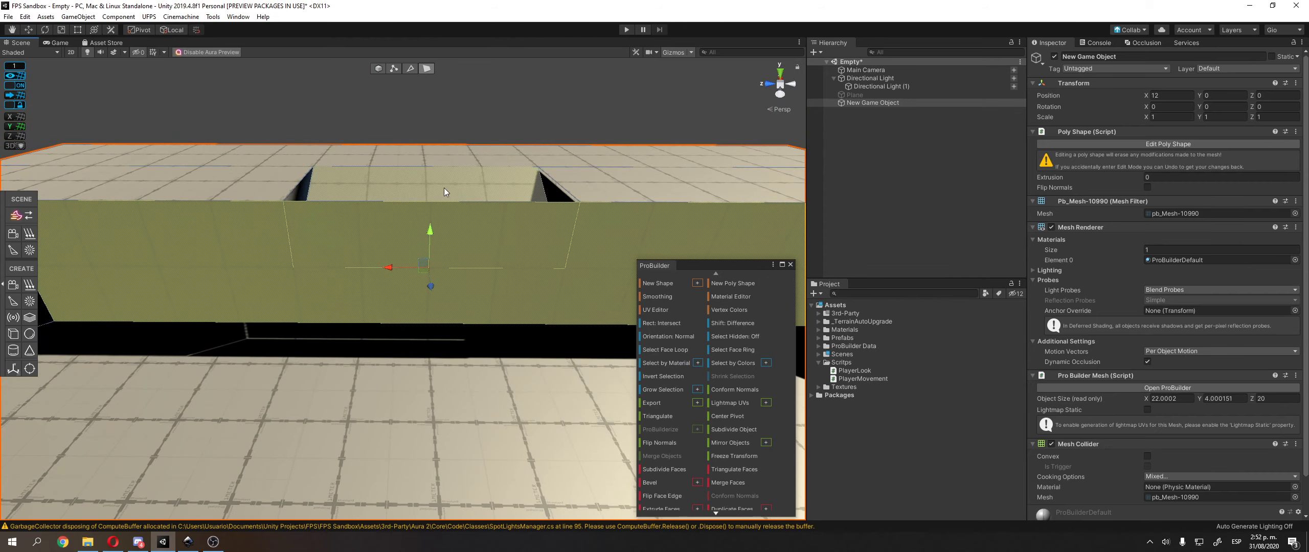
pyautogui.moveTo(443, 188); pyautogui.dragTo(491, 159, button='middle')
pyautogui.scroll(-3, 445, 205)
pyautogui.press('r')
pyautogui.moveTo(444, 237); pyautogui.dragTo(458, 237)
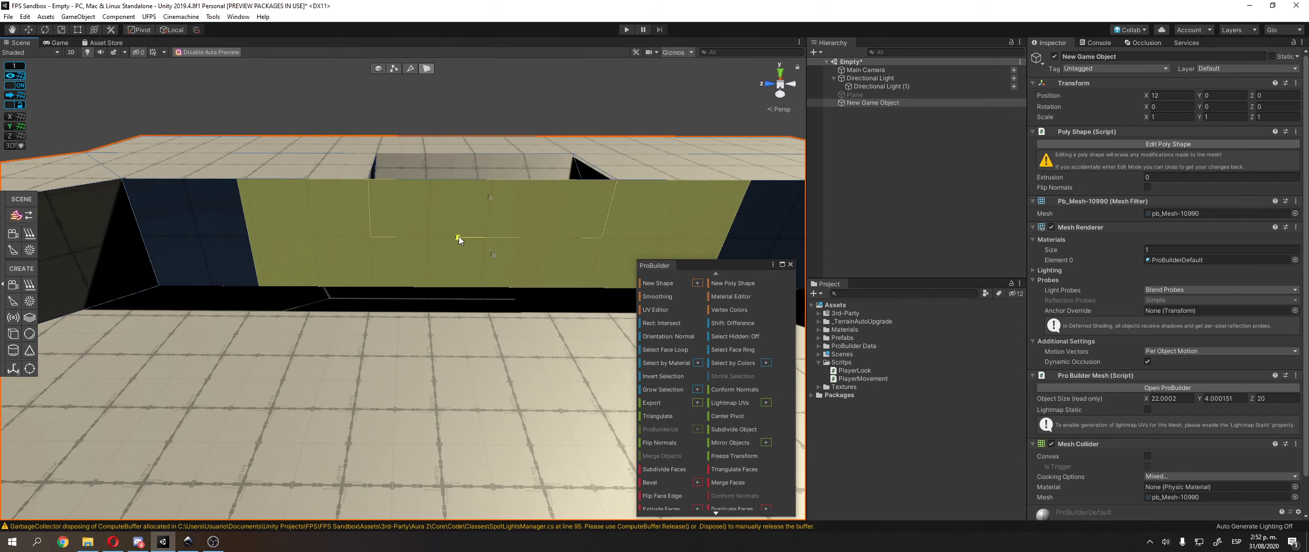
pyautogui.click(458, 239)
# - Move both vertical edges of the inset inner wall face into line with the ends of the sloped face
pyautogui.click(410, 68)
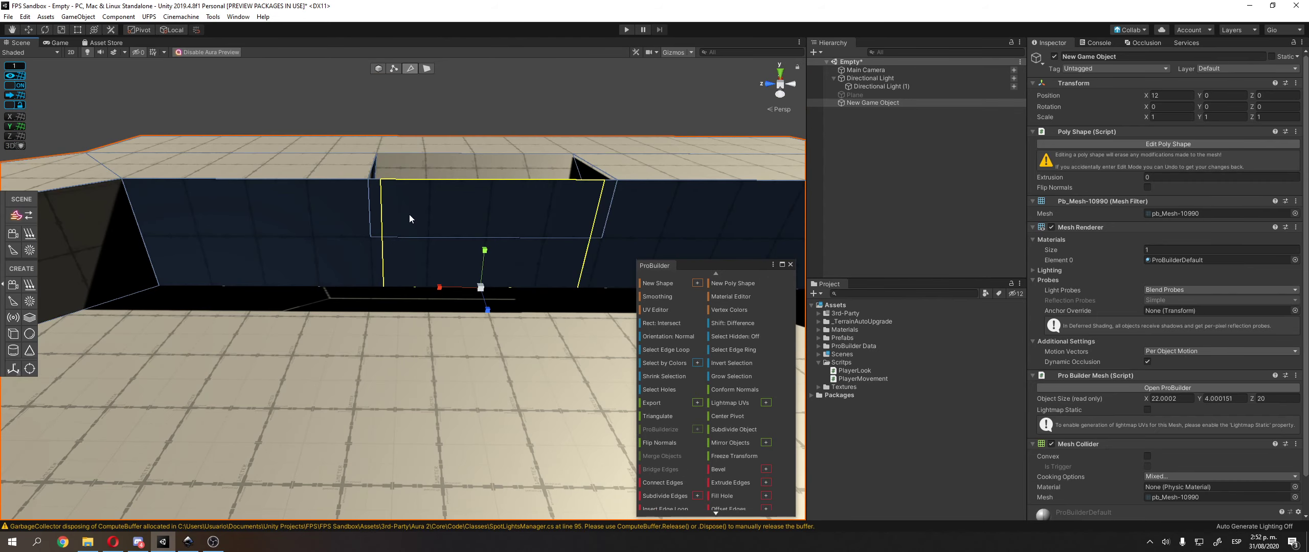
pyautogui.click(384, 229)
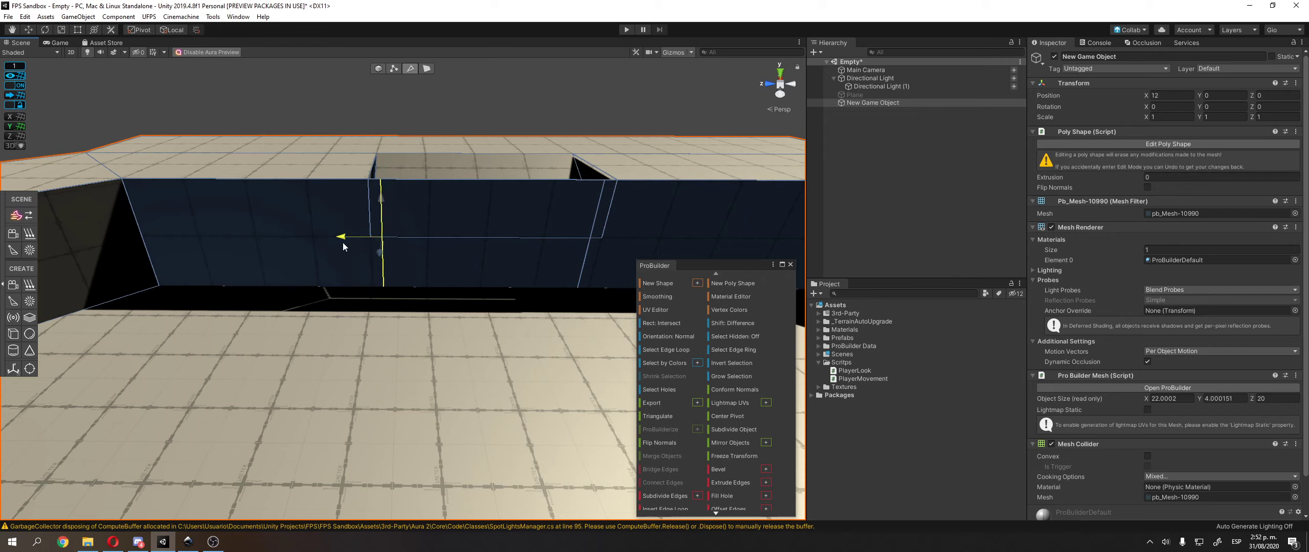
pyautogui.click(370, 219)
pyautogui.click(584, 214)
pyautogui.click(599, 223)
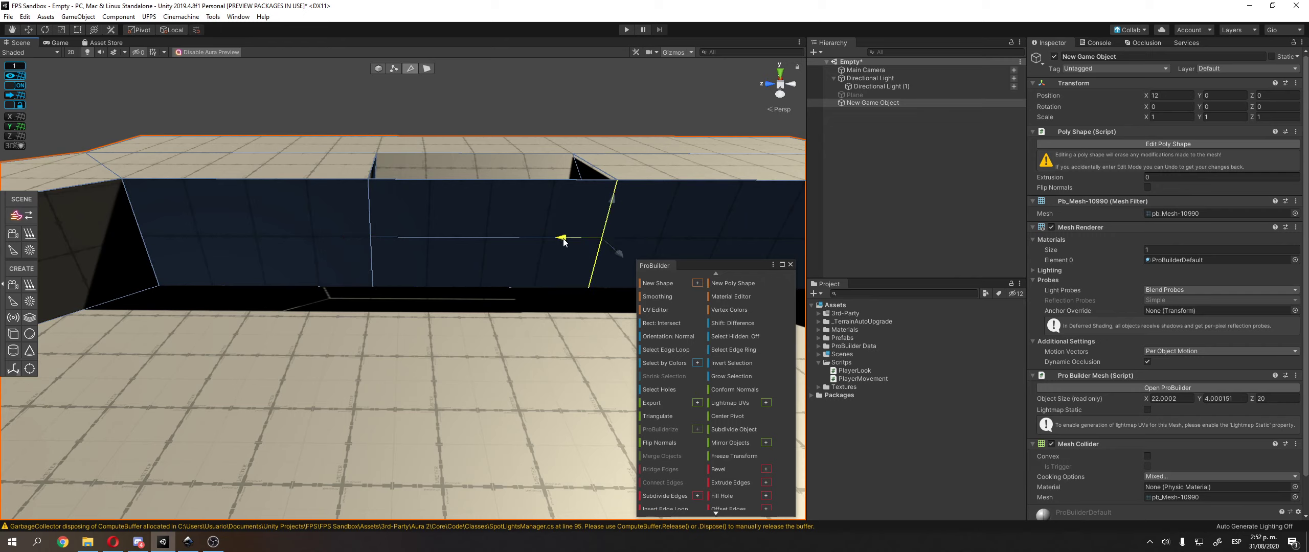
# - Delete the inset face of the inner wall to open the wall in front of the slope
pyautogui.click(512, 228)
pyautogui.click(426, 68)
pyautogui.click(467, 194)
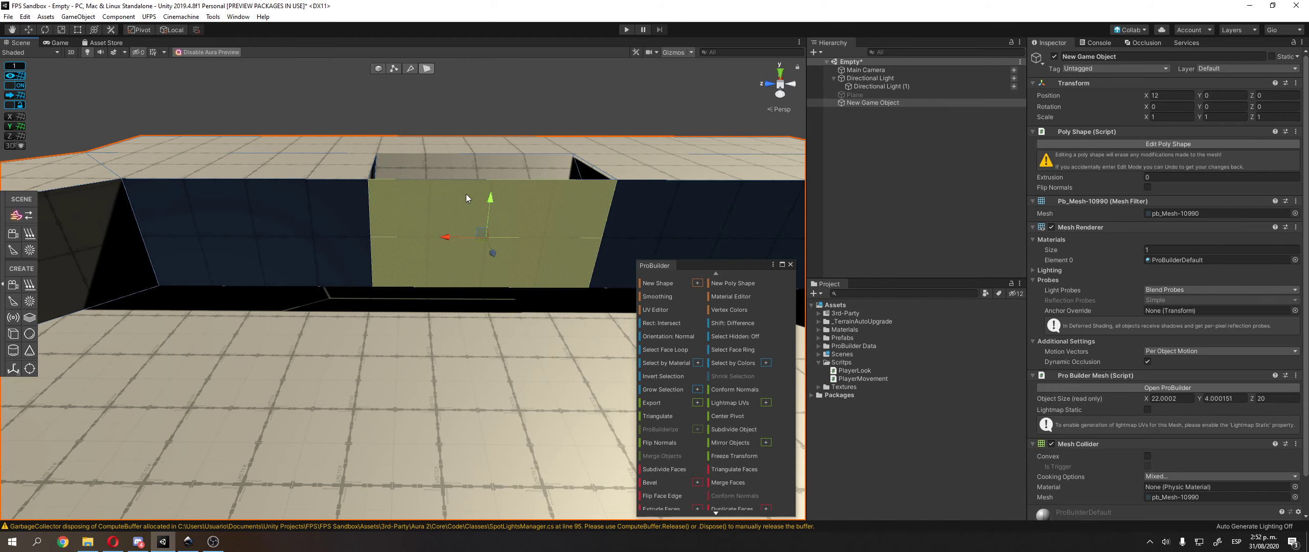
pyautogui.press('BackSpace')
# - Lower the inner edge of the sloped face inside the wall opening down to the floor
pyautogui.moveTo(559, 204); pyautogui.dragTo(505, 207, button='right')
pyautogui.click(580, 102)
pyautogui.moveTo(665, 180); pyautogui.dragTo(619, 175, button='right')
pyautogui.moveTo(620, 175); pyautogui.dragTo(521, 149, button='middle')
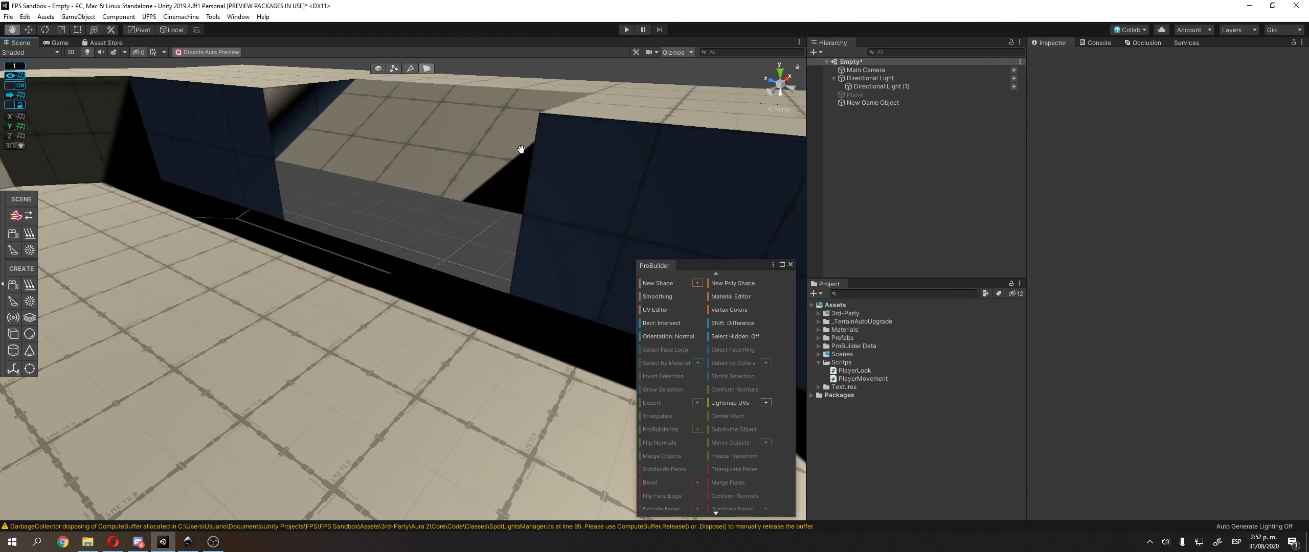
pyautogui.click(448, 180)
pyautogui.click(410, 68)
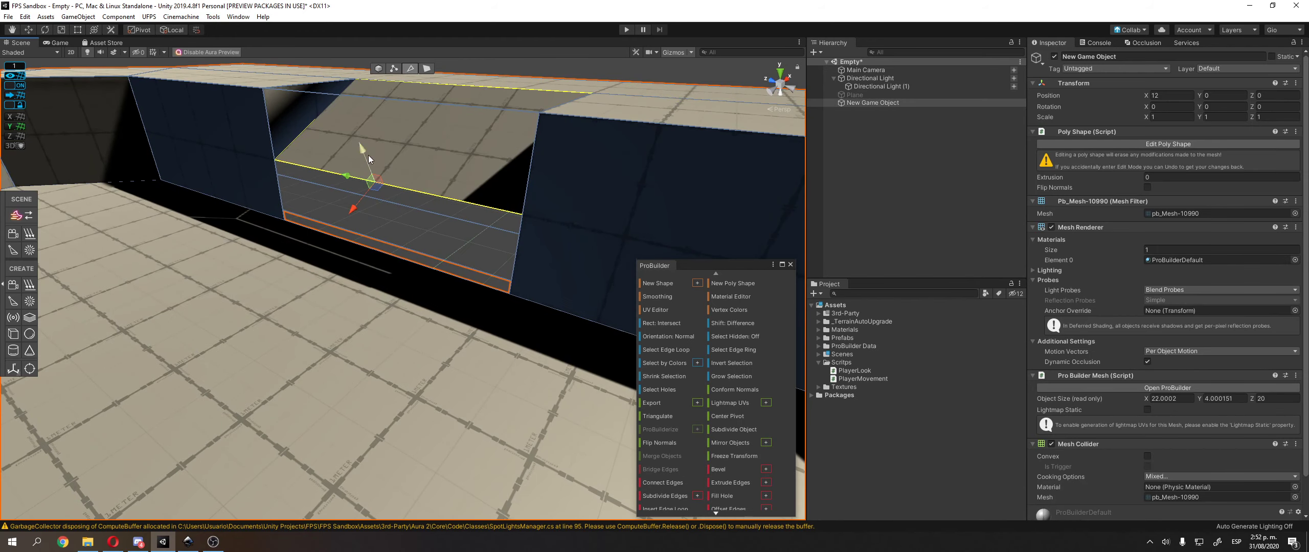
pyautogui.moveTo(381, 185); pyautogui.dragTo(393, 193)
pyautogui.moveTo(376, 272); pyautogui.dragTo(357, 296)
pyautogui.moveTo(547, 128); pyautogui.dragTo(445, 204, button='middle')
pyautogui.click(456, 199)
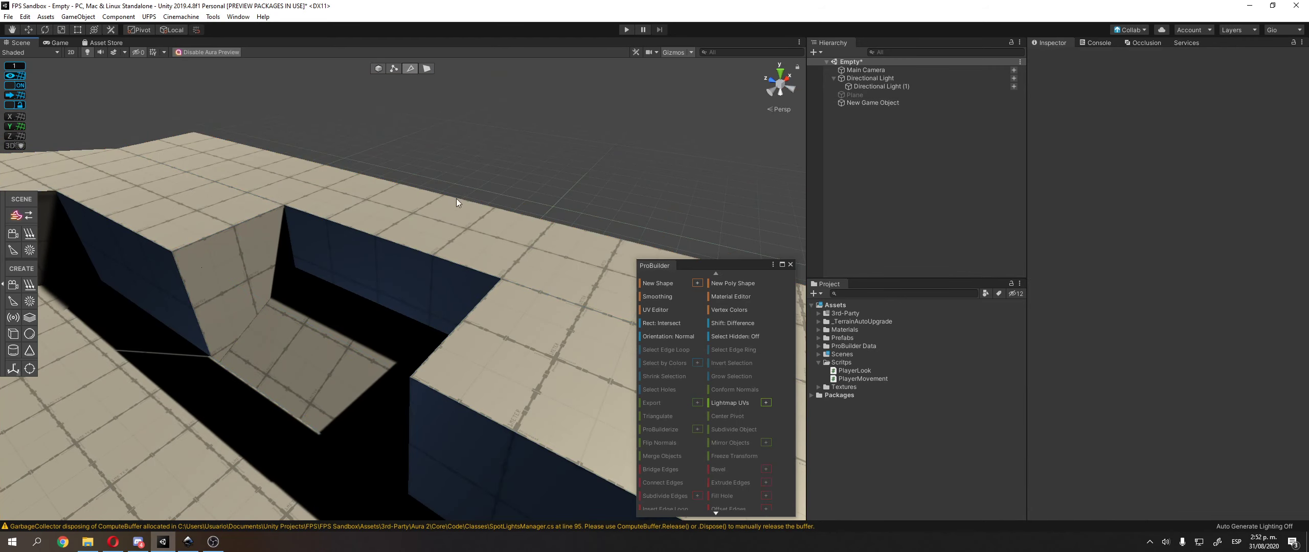
# - Raise the outer edge of the sloped face in the opening to the level of the wall's top
pyautogui.keyDown('alt'); pyautogui.moveTo(400, 243); pyautogui.dragTo(434, 249); pyautogui.keyUp('alt')
pyautogui.click(445, 233)
pyautogui.moveTo(436, 197); pyautogui.dragTo(429, 151)
pyautogui.click(560, 73)
pyautogui.keyDown('alt'); pyautogui.moveTo(475, 197); pyautogui.dragTo(409, 197); pyautogui.keyUp('alt')
pyautogui.moveTo(409, 197); pyautogui.dragTo(355, 222, button='middle')
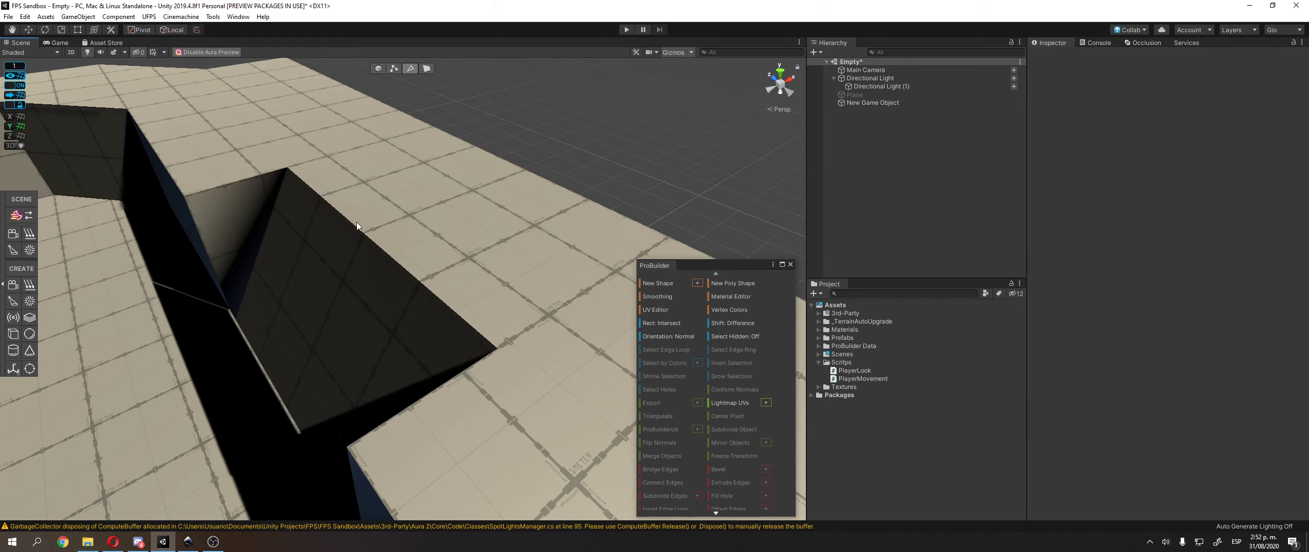
# - Examine the ramp opening in the side wall and the whole walled map from several angles
pyautogui.click(450, 221)
pyautogui.moveTo(450, 221); pyautogui.dragTo(311, 221, button='middle')
pyautogui.moveTo(311, 221); pyautogui.dragTo(242, 237, button='right')
pyautogui.moveTo(242, 237); pyautogui.dragTo(228, 231, button='middle')
pyautogui.moveTo(228, 231); pyautogui.dragTo(282, 230, button='right')
pyautogui.keyDown('alt'); pyautogui.moveTo(281, 230); pyautogui.dragTo(448, 176); pyautogui.keyUp('alt')
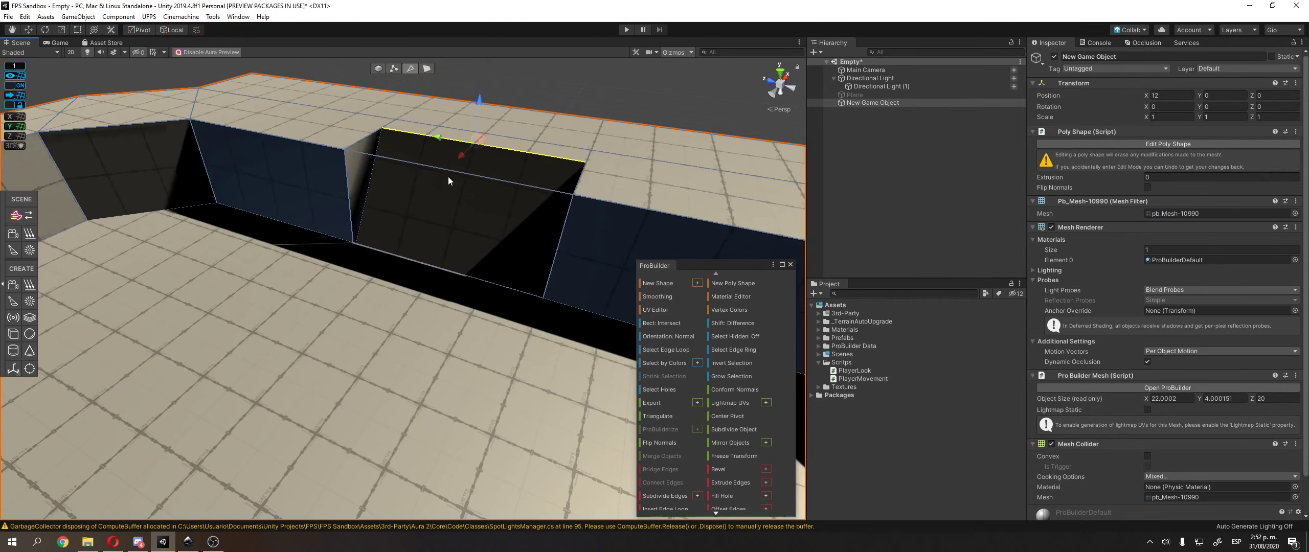
pyautogui.click(571, 92)
pyautogui.keyDown('alt'); pyautogui.moveTo(571, 93); pyautogui.dragTo(648, 46); pyautogui.keyUp('alt')
pyautogui.moveTo(554, 113); pyautogui.dragTo(541, 142, button='middle')
pyautogui.moveTo(541, 142); pyautogui.dragTo(492, 222, button='right')
pyautogui.moveTo(522, 271); pyautogui.dragTo(515, 248, button='middle')
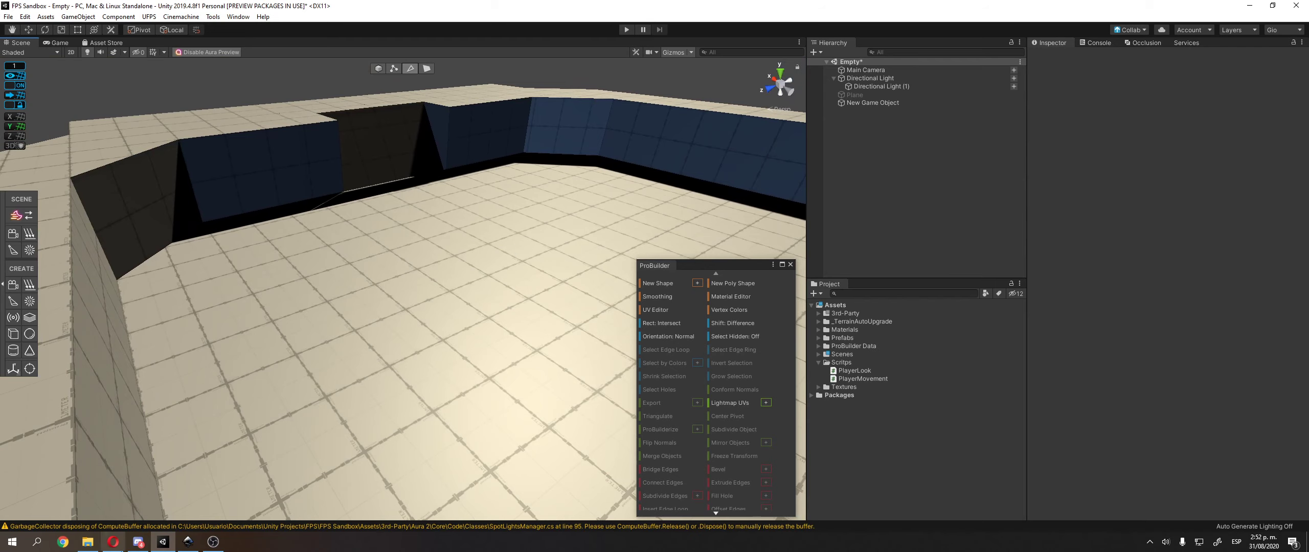
pyautogui.moveTo(399, 391); pyautogui.dragTo(397, 288, button='middle')
pyautogui.scroll(-5, 384, 347)
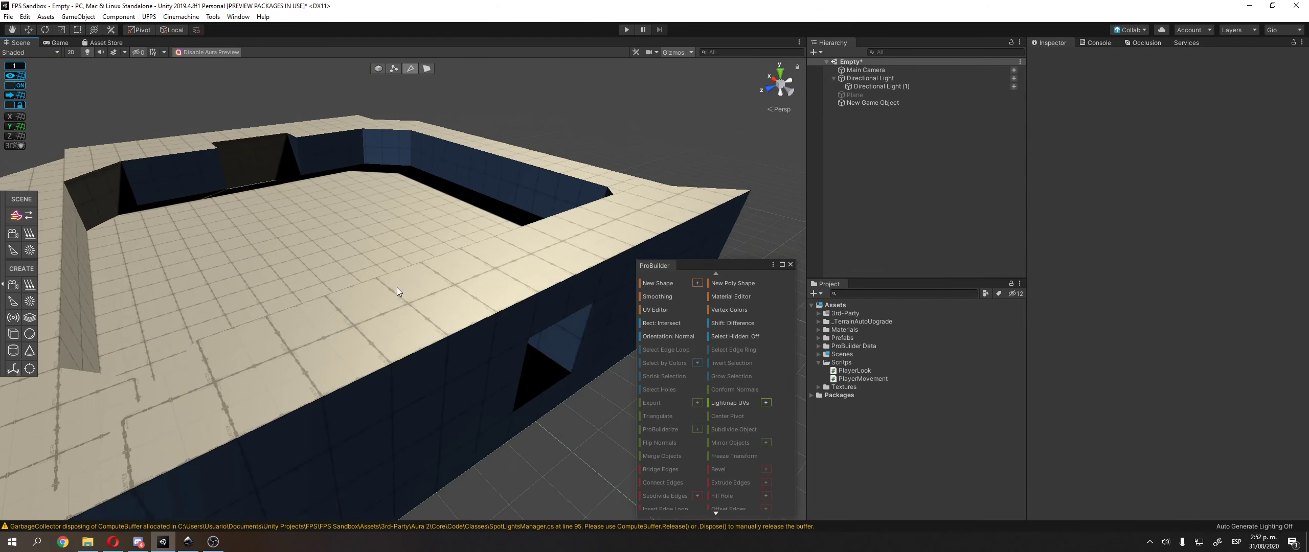
pyautogui.moveTo(531, 214); pyautogui.dragTo(549, 222, button='middle')
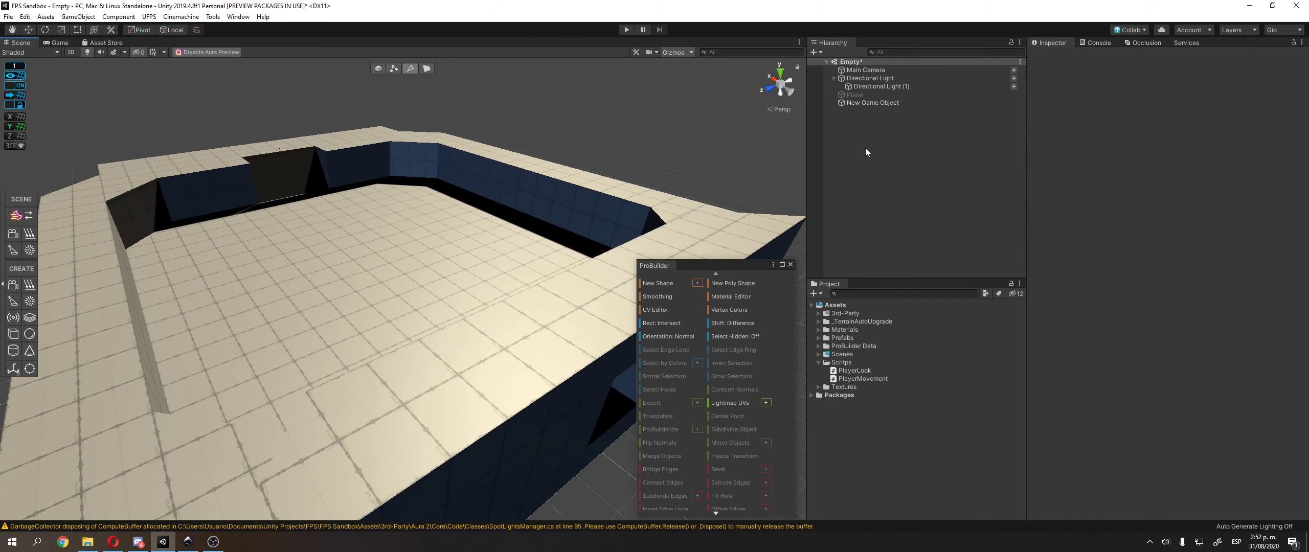
# - Open the Main (example) scene from the Previous scenes folder, saving the changes to the Empty scene
pyautogui.click(819, 354)
pyautogui.doubleClick(871, 387)
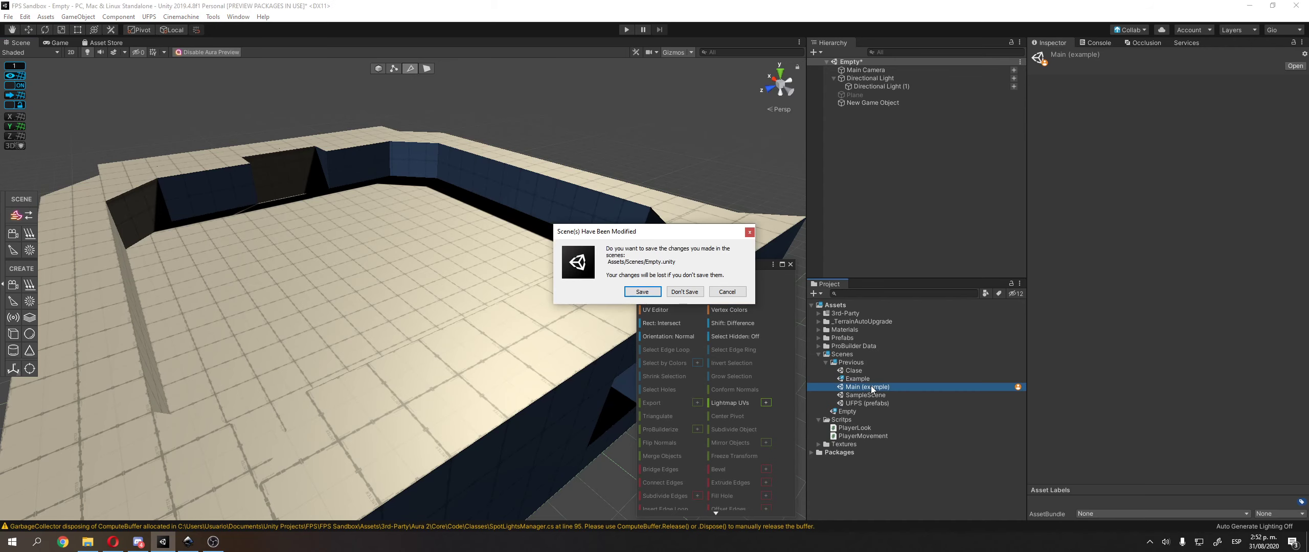
pyautogui.click(641, 296)
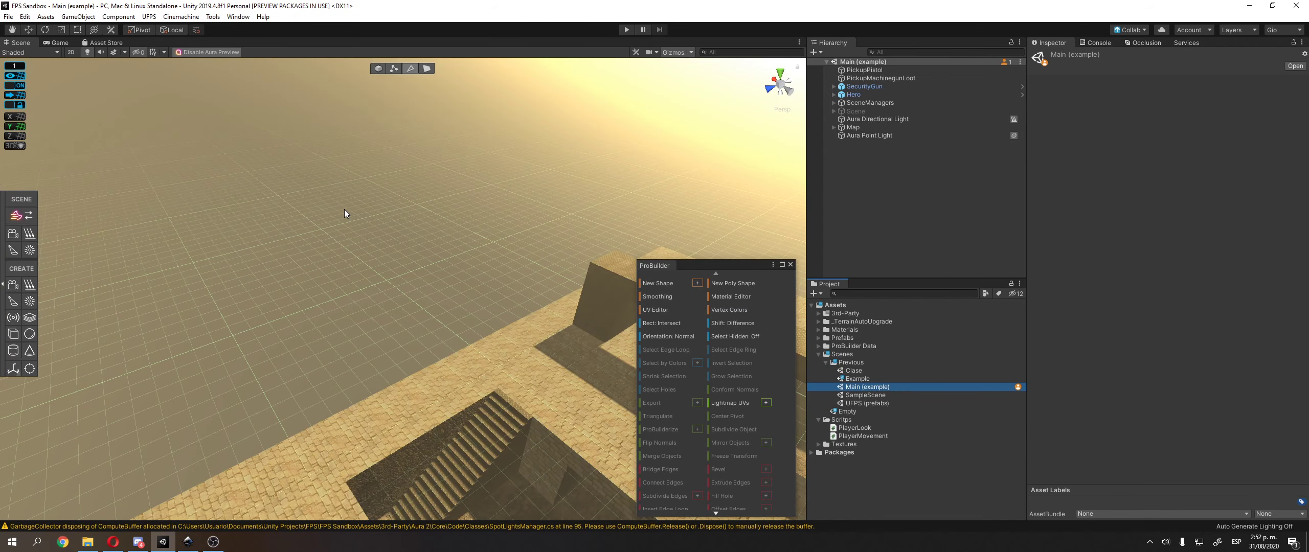
# - Look through the other previous scenes, including SampleScene and Example, and open the Clase scene
pyautogui.doubleClick(888, 395)
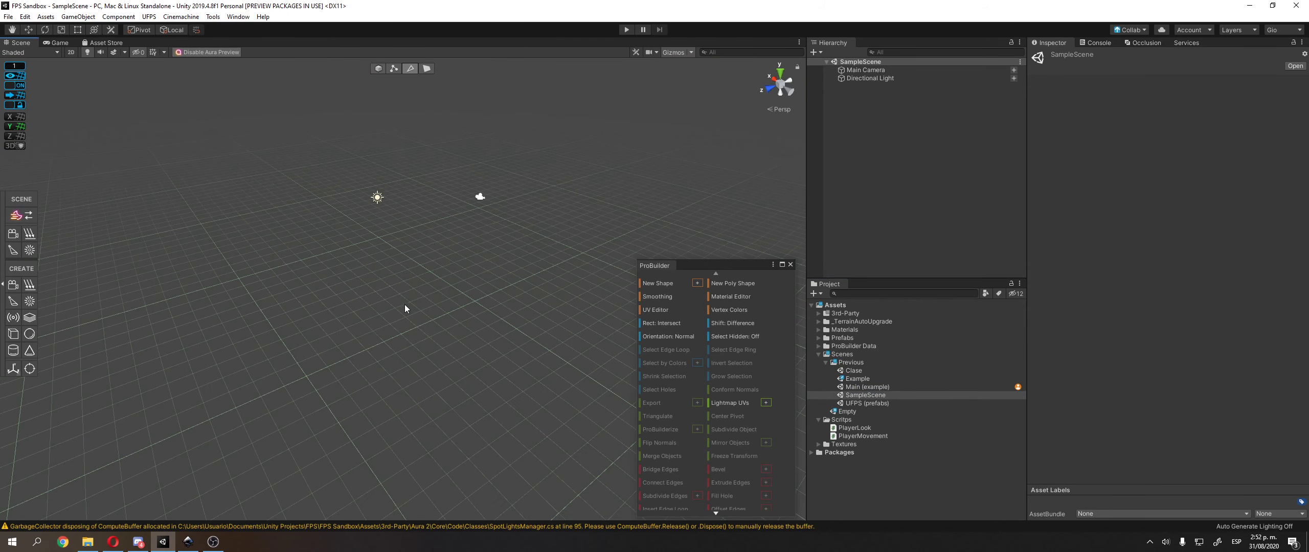
pyautogui.doubleClick(868, 403)
pyautogui.doubleClick(861, 372)
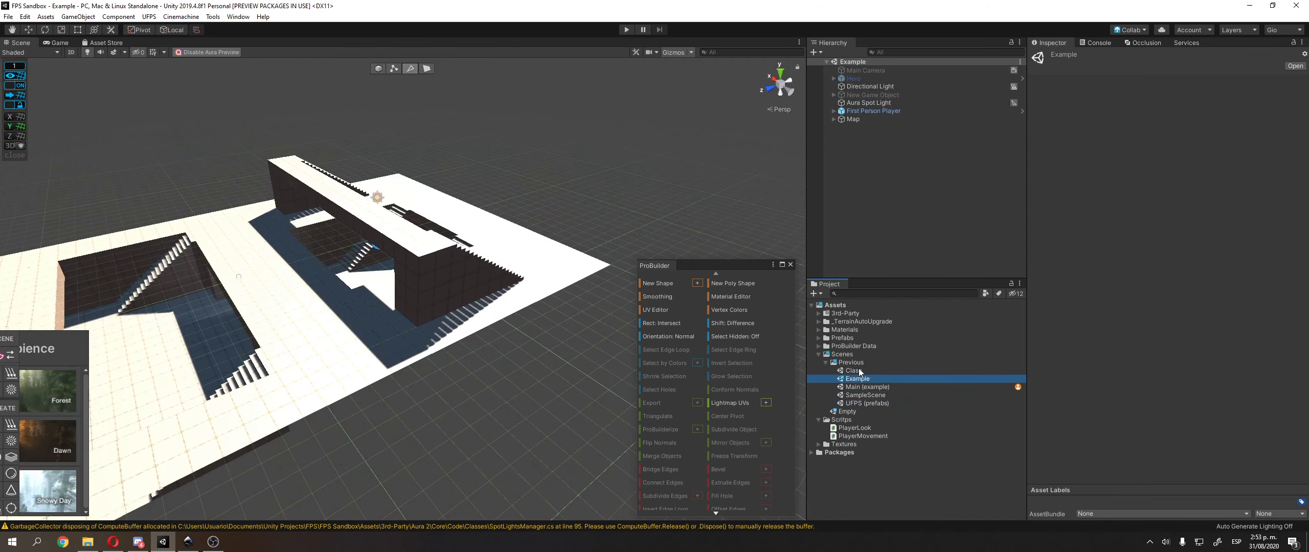
# - Expand the First Person Player object, frame it in the scene view and examine it with its components
pyautogui.click(834, 78)
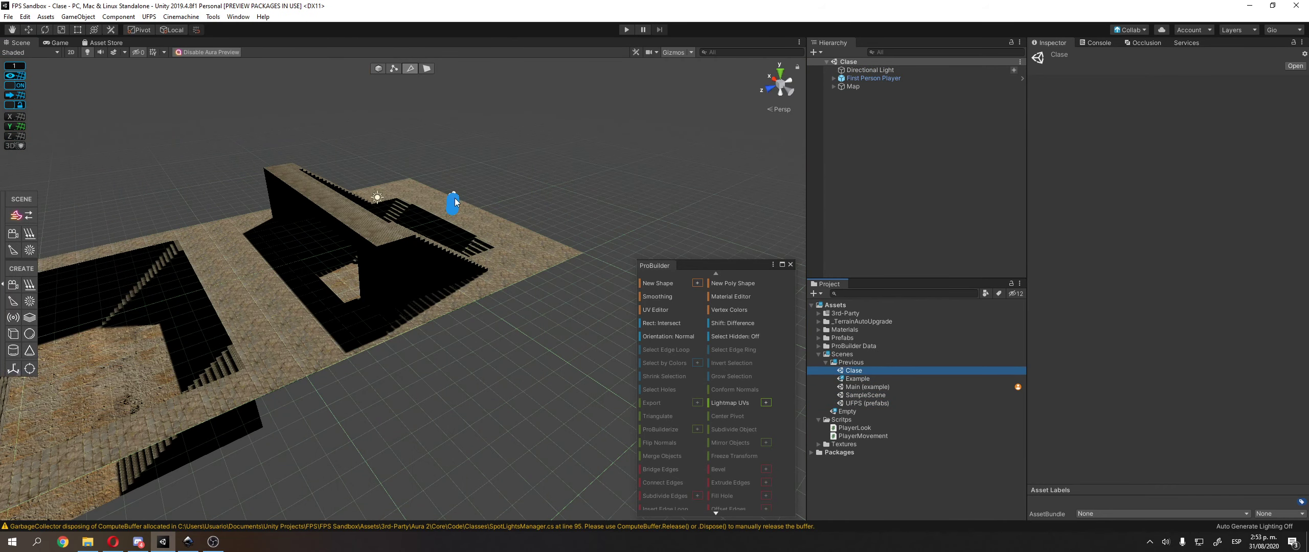
pyautogui.click(865, 86)
pyautogui.doubleClick(874, 78)
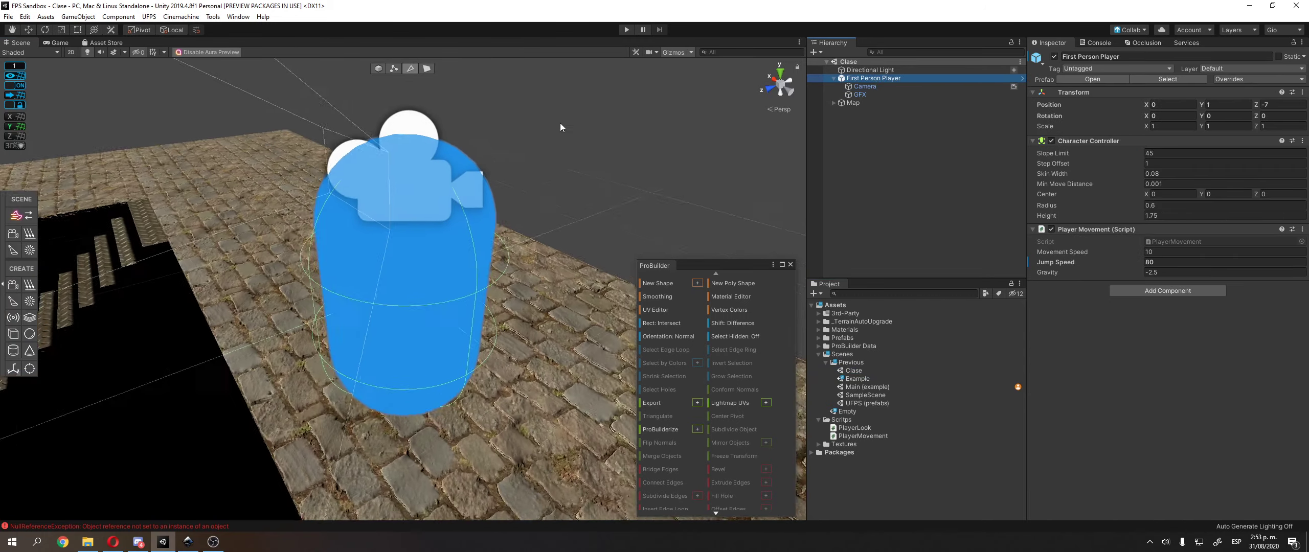
pyautogui.moveTo(561, 123); pyautogui.dragTo(435, 64, button='right')
pyautogui.press('d')
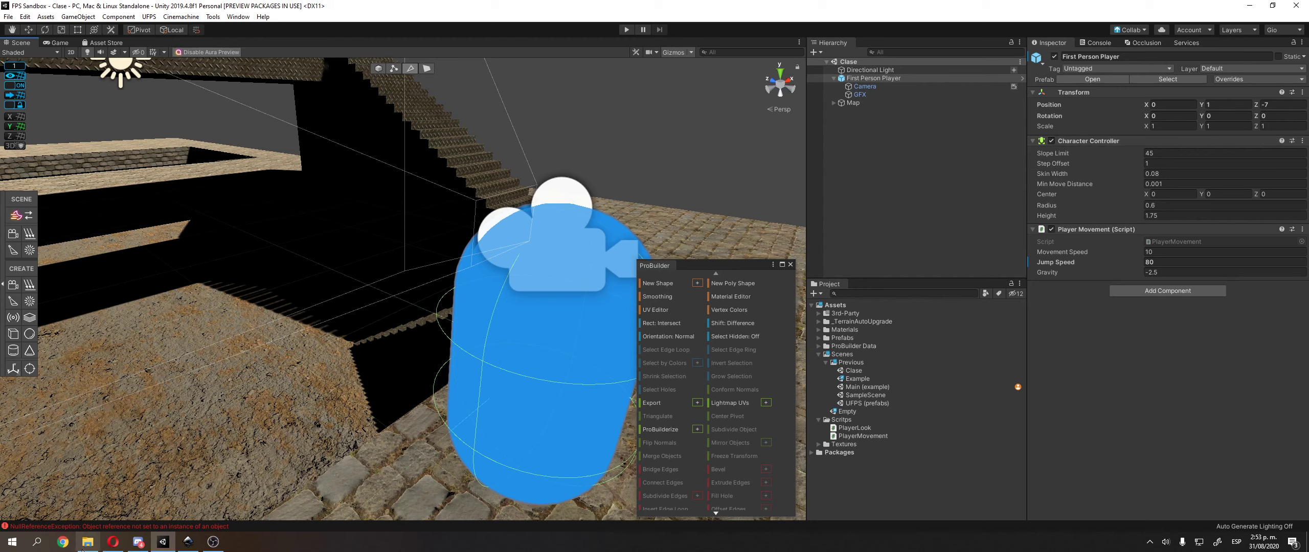
# - Switch to the Opera browser, search the web for "character controller" and open Unity's CharacterController Scripting API page
pyautogui.click(113, 541)
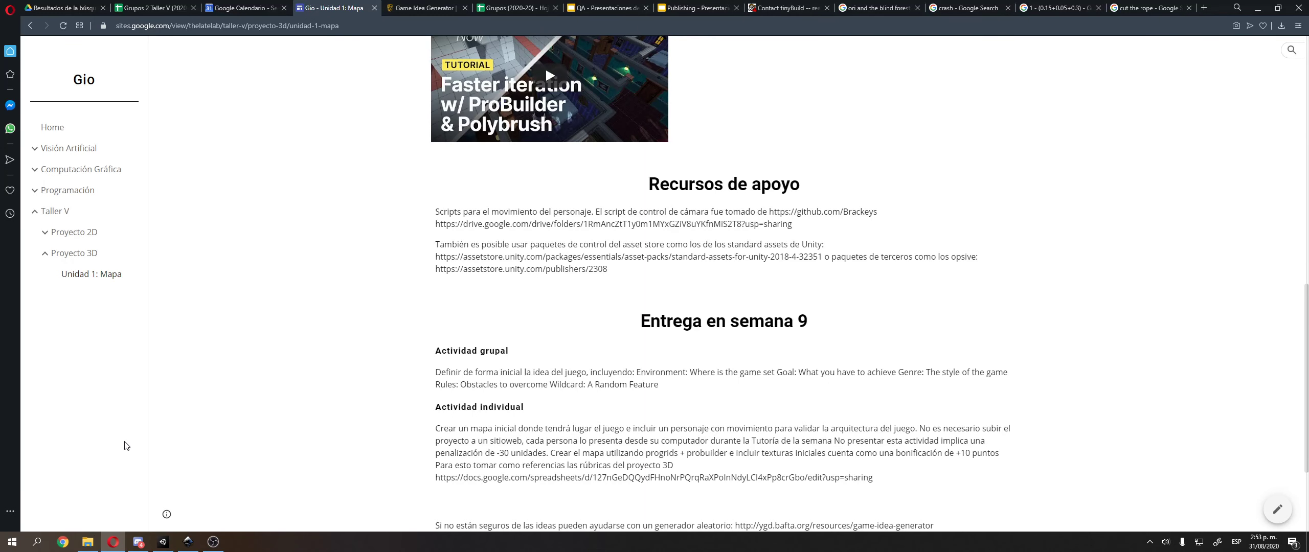
pyautogui.hotkey('ctrl', 't')
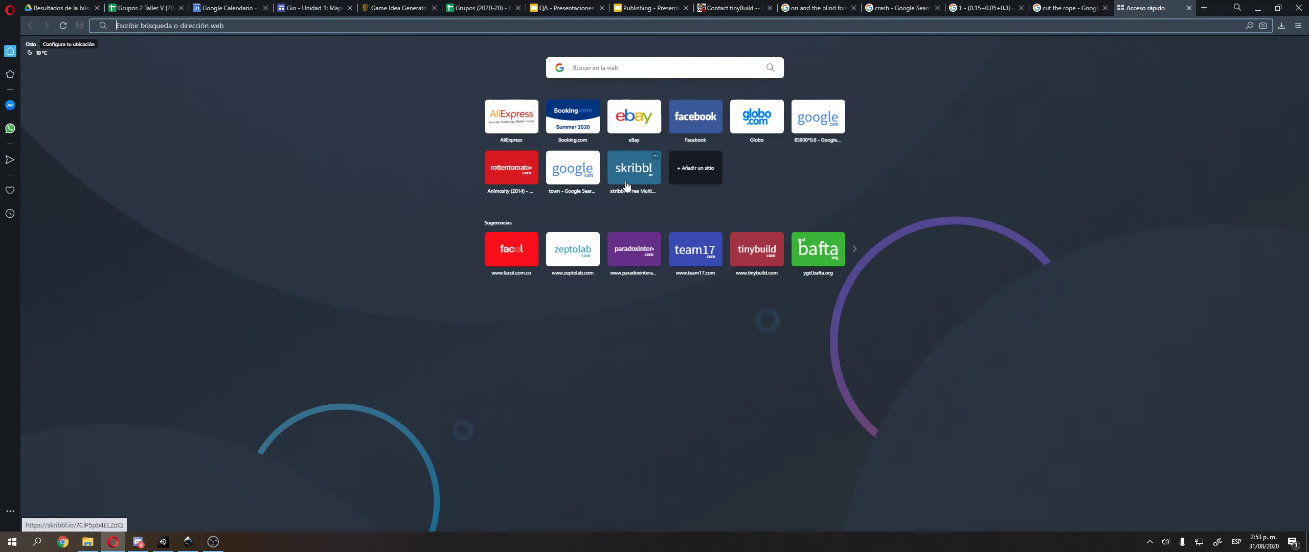
pyautogui.write('character controller')
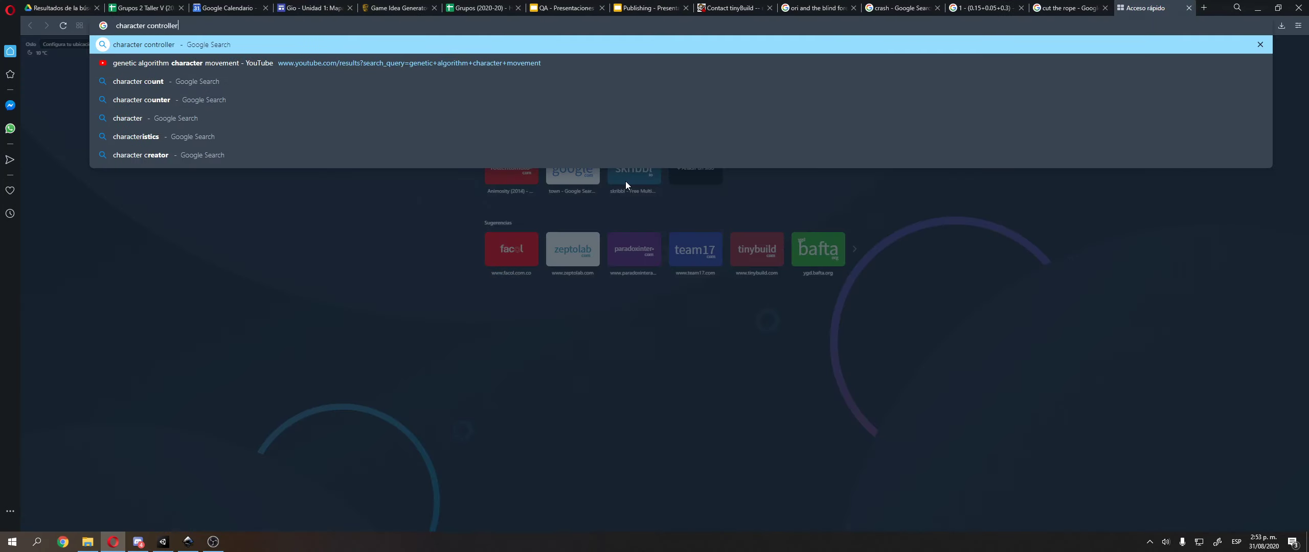
pyautogui.press('Return')
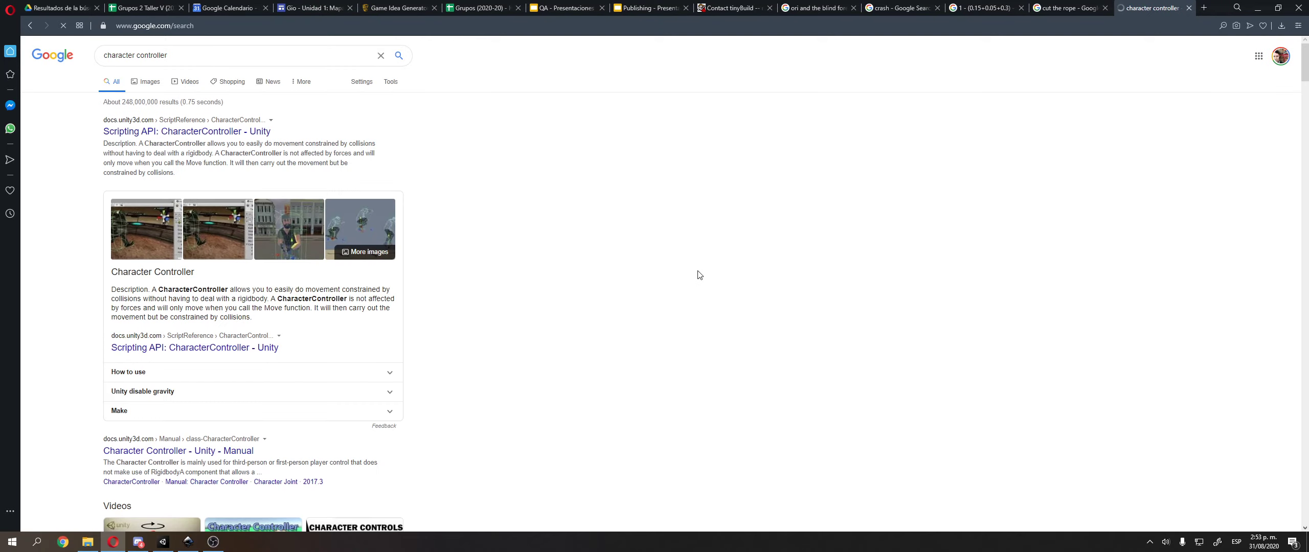
pyautogui.click(110, 134)
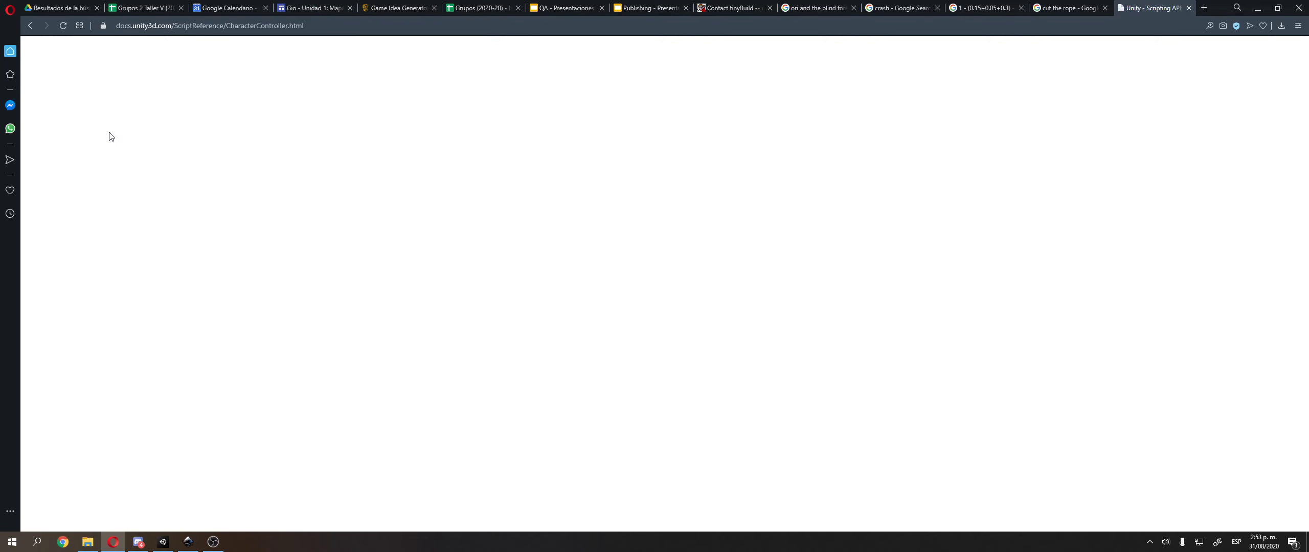
# - Read through the CharacterController description, properties, methods and messages, and return to Unity
pyautogui.scroll(-7, 715, 172)
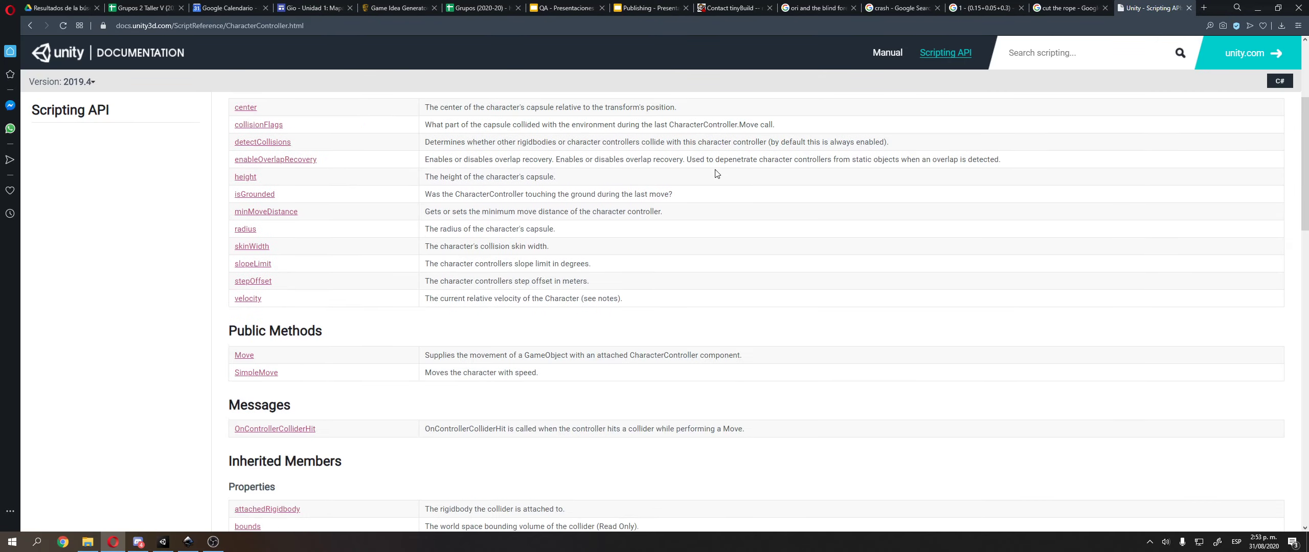
pyautogui.scroll(7, 715, 171)
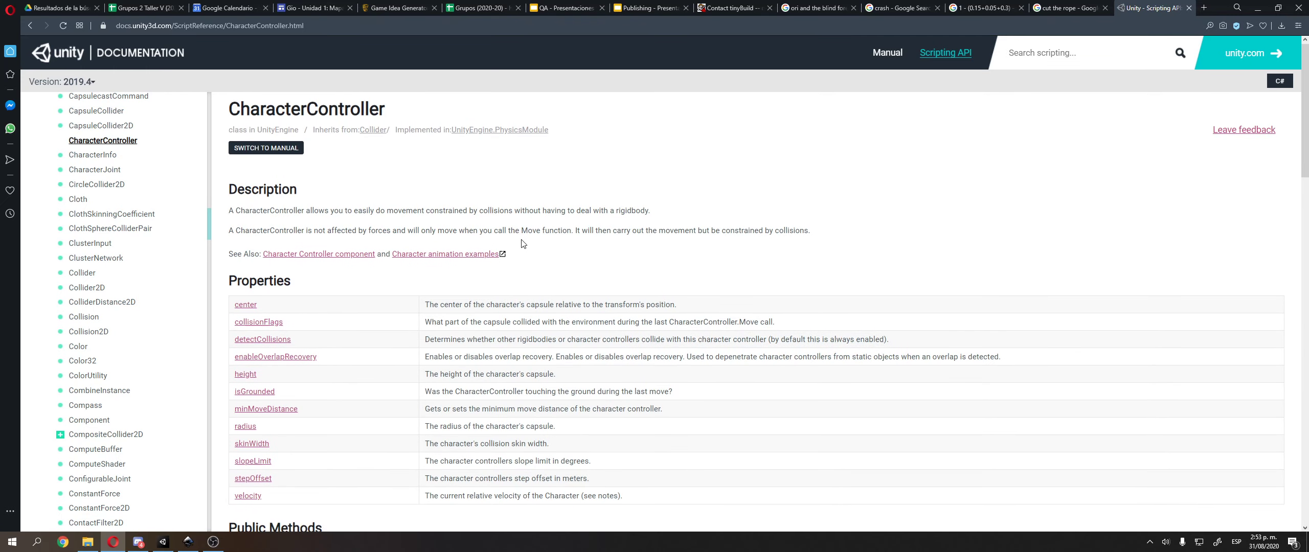
pyautogui.scroll(-7, 523, 243)
pyautogui.scroll(-15, 522, 239)
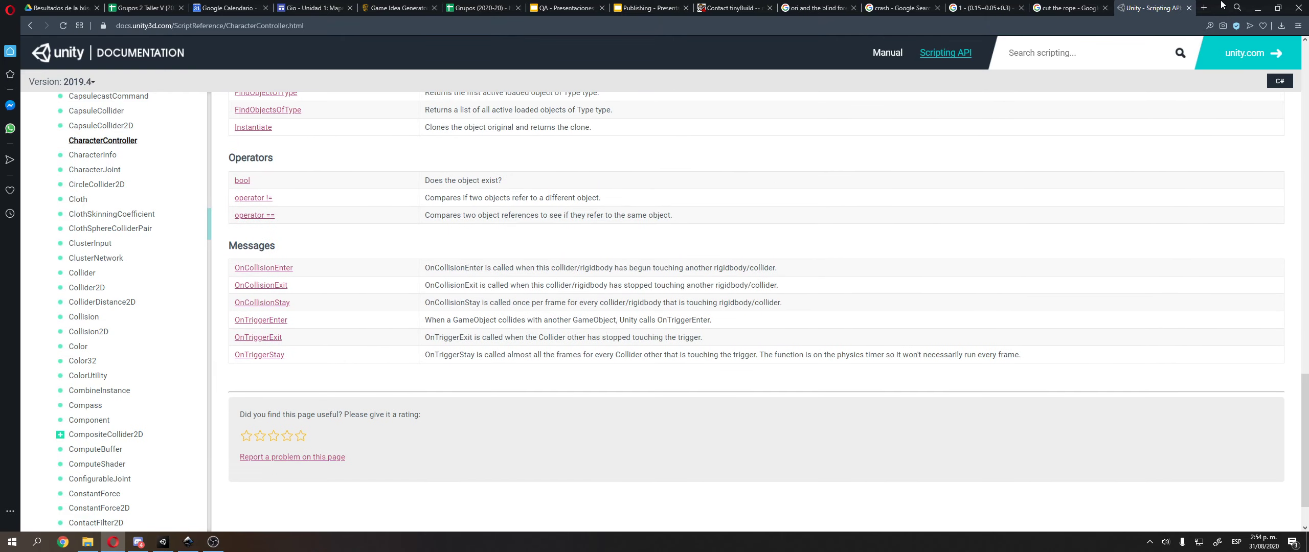
pyautogui.click(1257, 8)
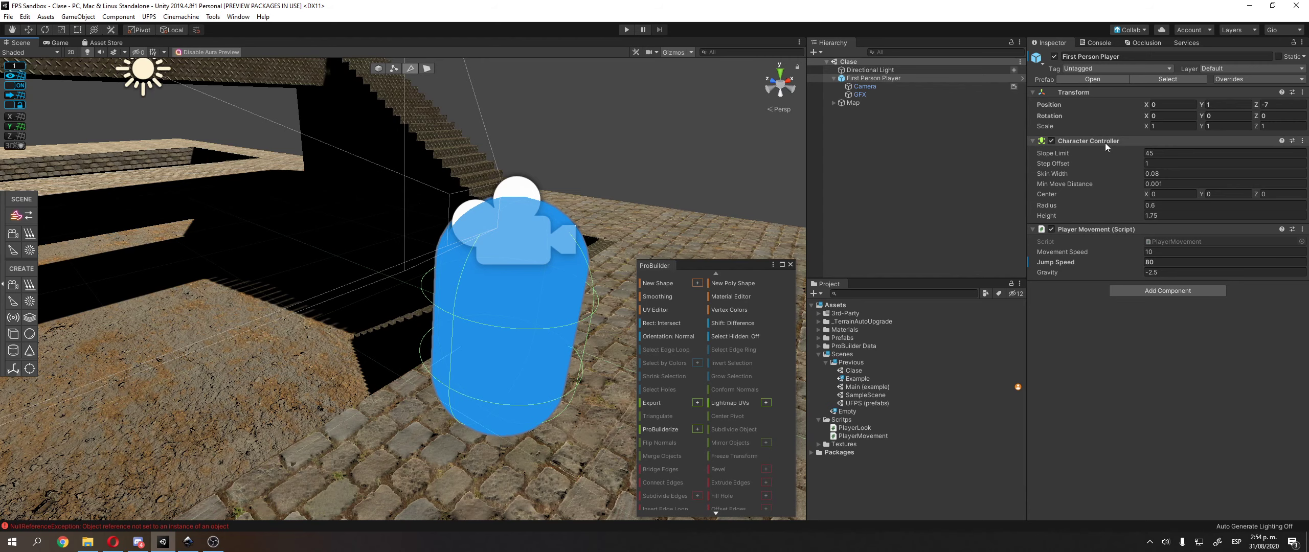
# - Frame the player's Camera and GFX child objects one after the other and examine their components
pyautogui.scroll(-3, 632, 197)
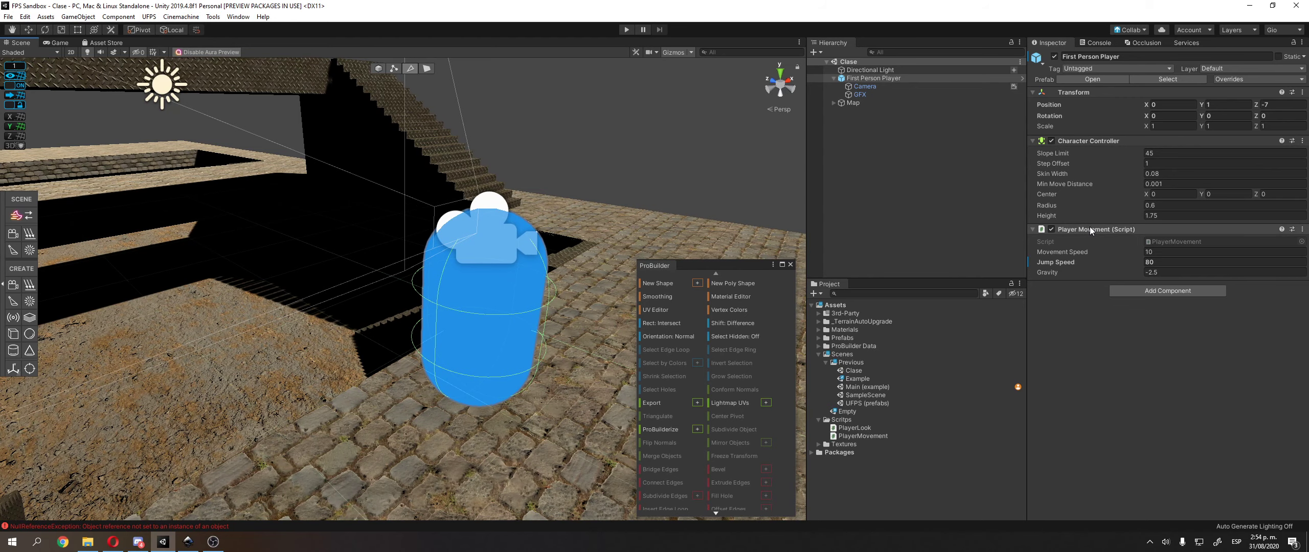
pyautogui.doubleClick(893, 83)
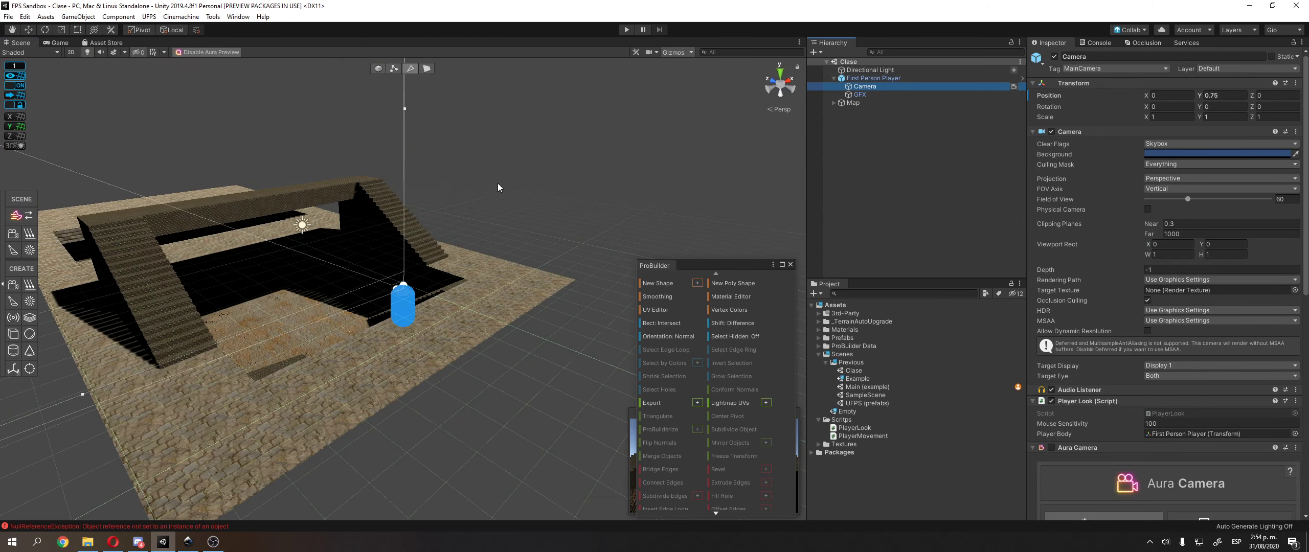
pyautogui.doubleClick(863, 94)
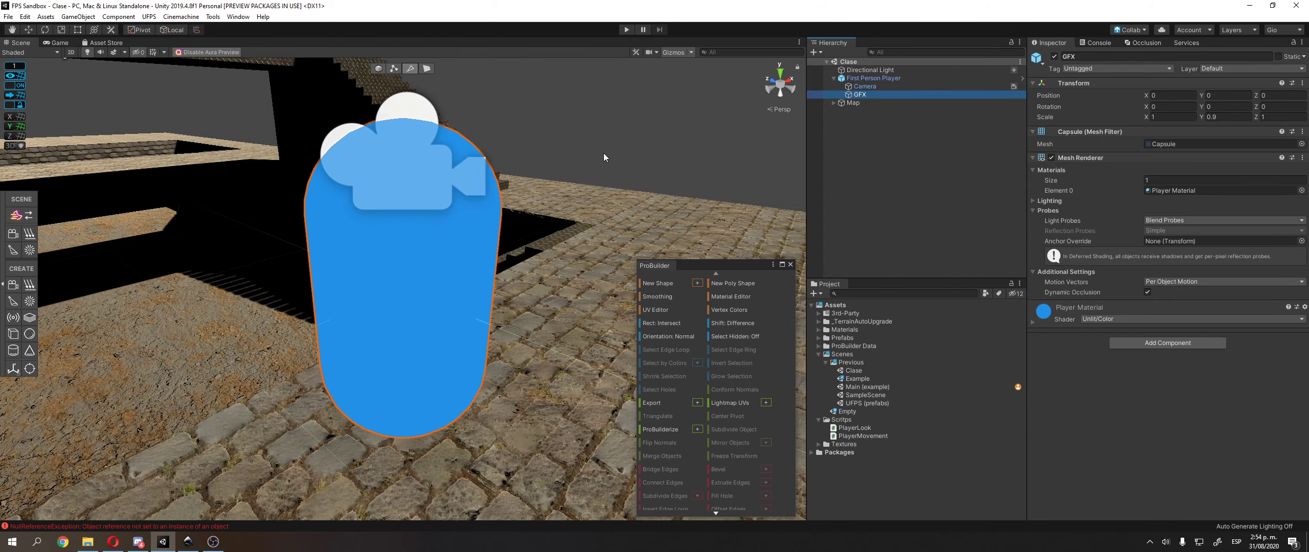
pyautogui.scroll(-3, 398, 257)
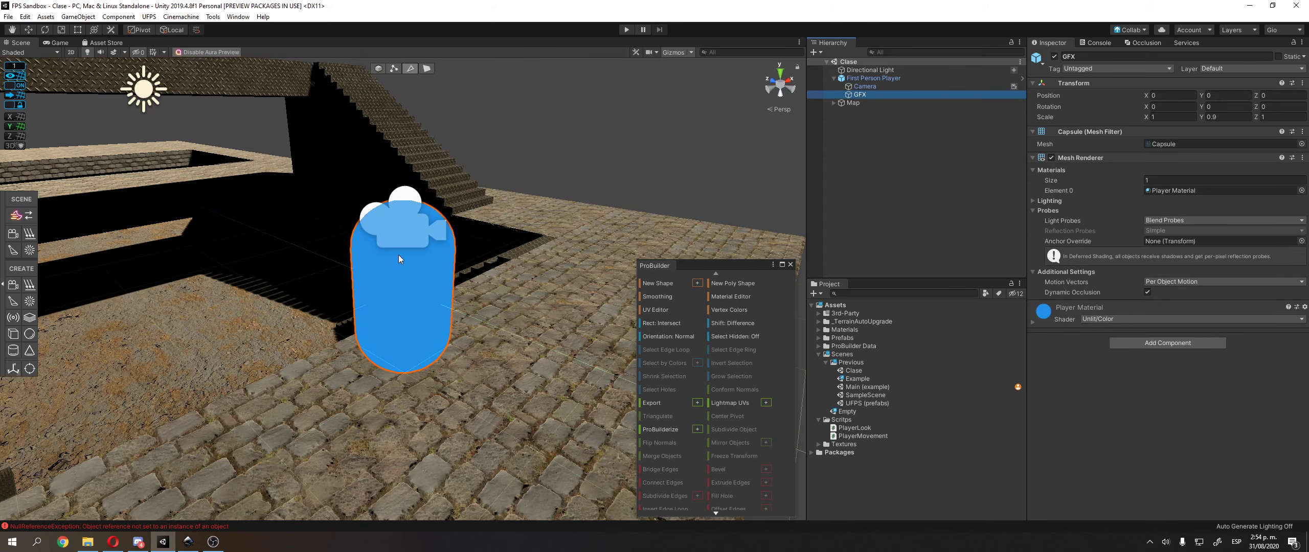
pyautogui.keyDown('alt'); pyautogui.moveTo(540, 209); pyautogui.dragTo(418, 180); pyautogui.keyUp('alt')
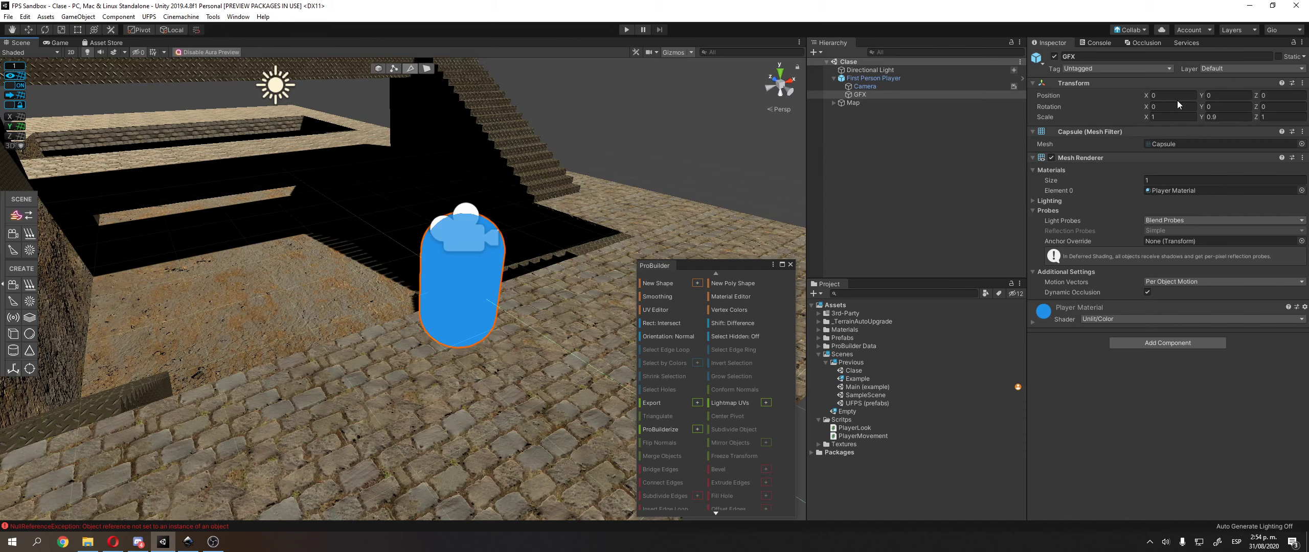
pyautogui.moveTo(1145, 99)
pyautogui.mouseDown()
pyautogui.moveTo(1166, 102)
pyautogui.moveTo(1125, 115)
pyautogui.moveTo(1148, 118)
pyautogui.mouseUp()
# - Run the Clase scene and walk the first-person player up the metal stairs and down into the pit
pyautogui.click(625, 29)
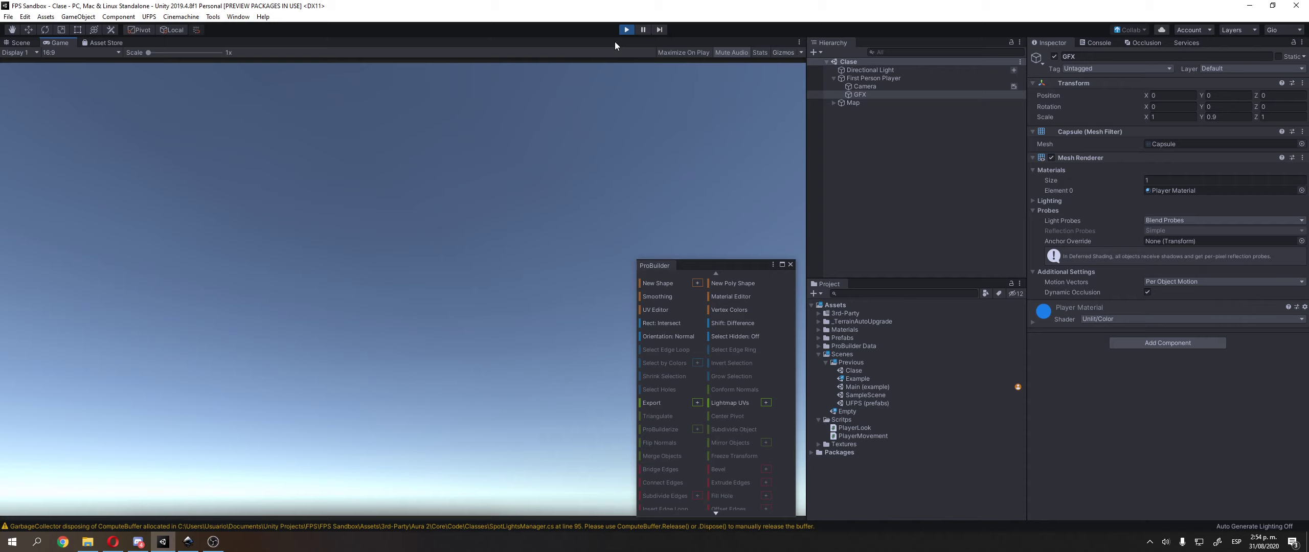
pyautogui.click(622, 31)
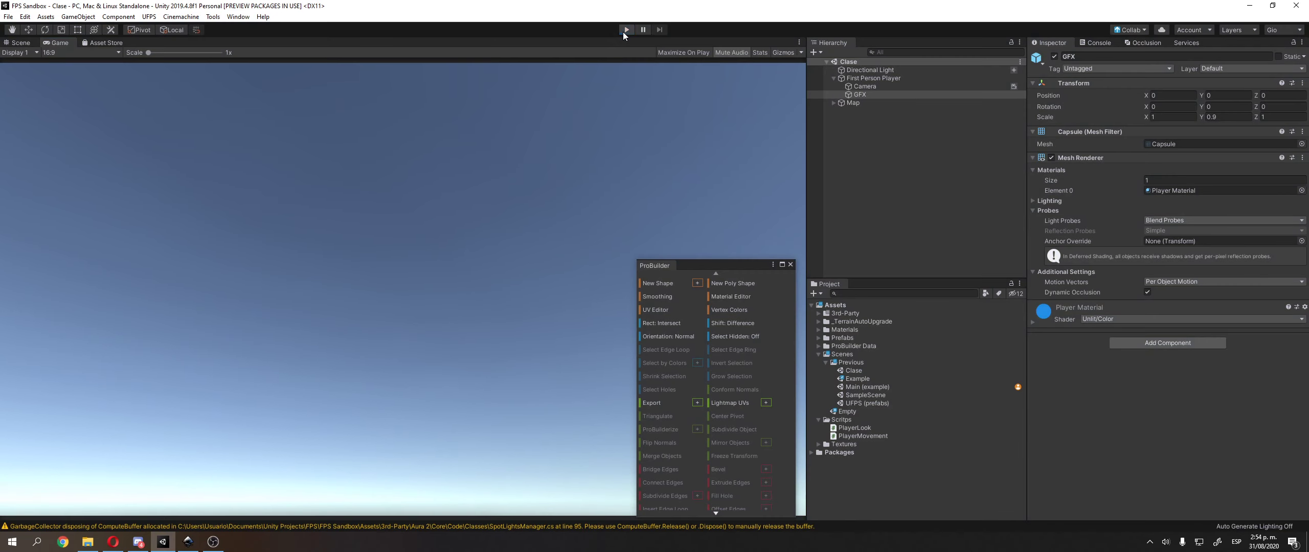
pyautogui.hotkey('ctrl', 'p')
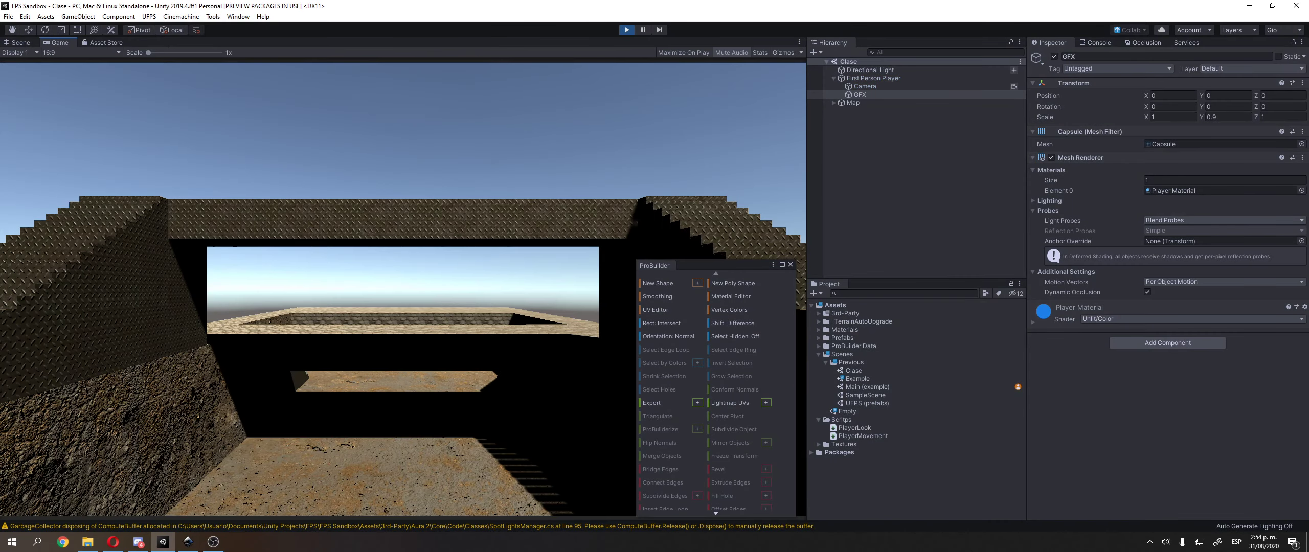
pyautogui.press('w')
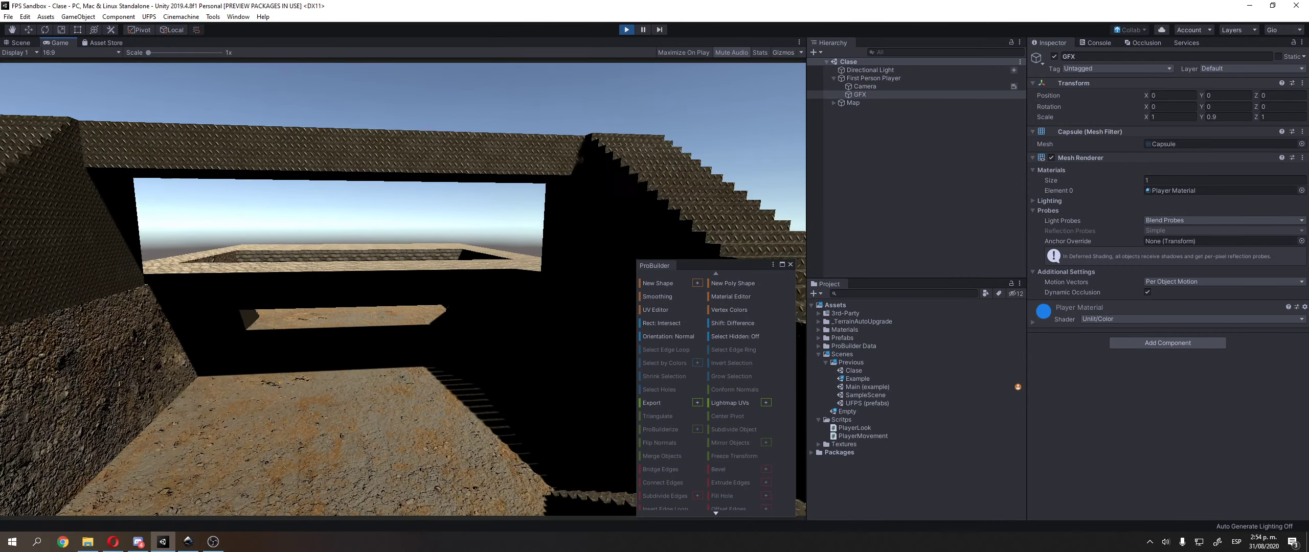
pyautogui.press('d')
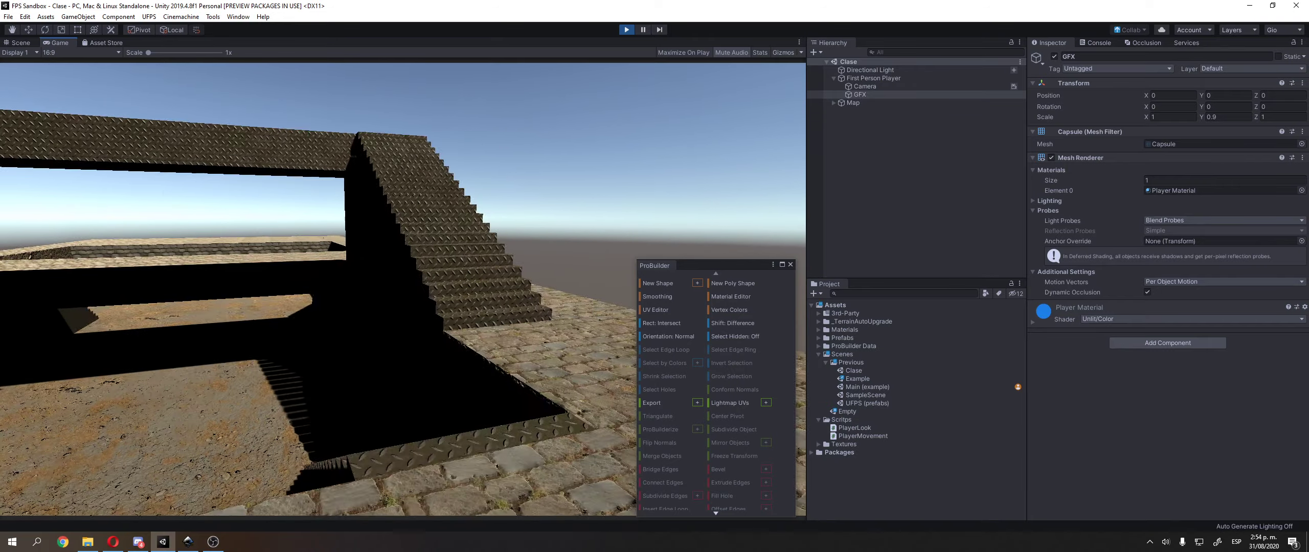
pyautogui.press('w')
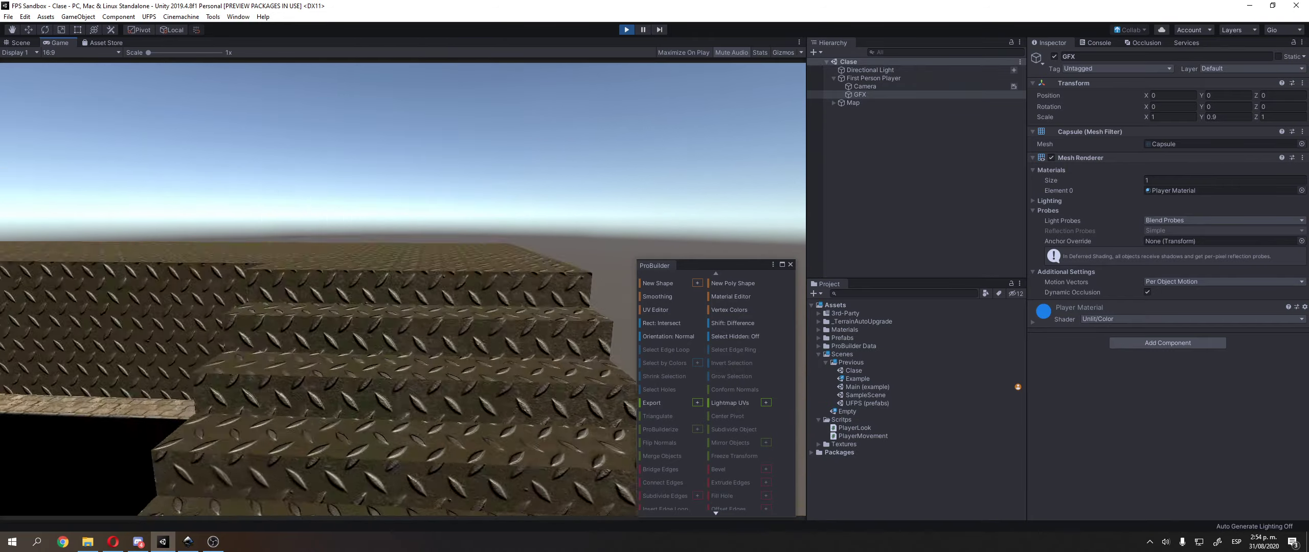
pyautogui.press('w')
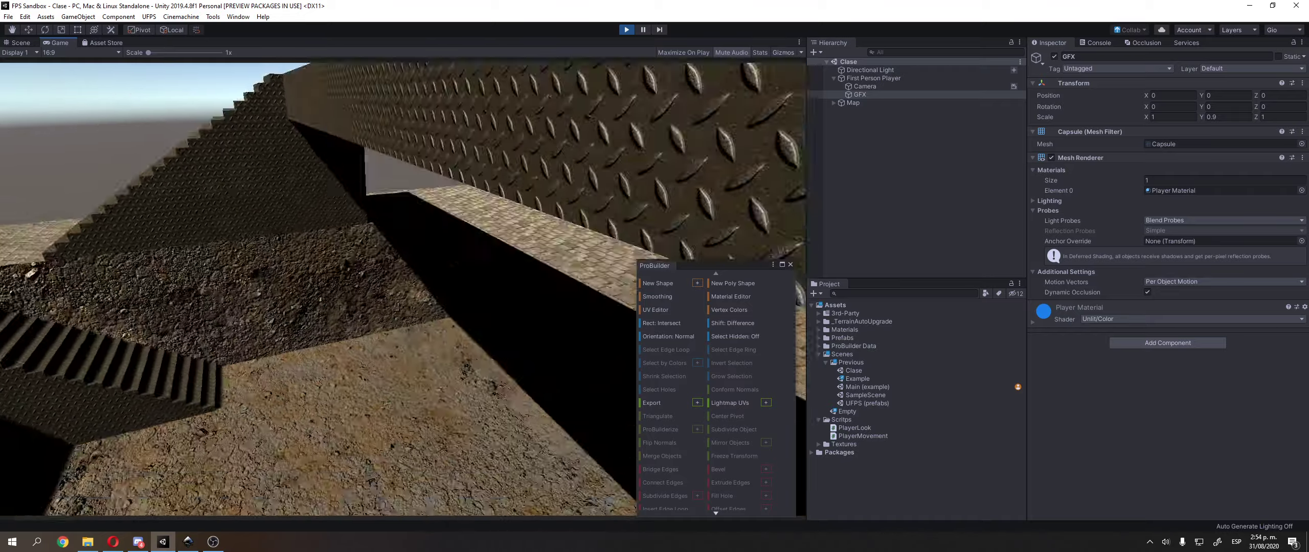
pyautogui.press('w')
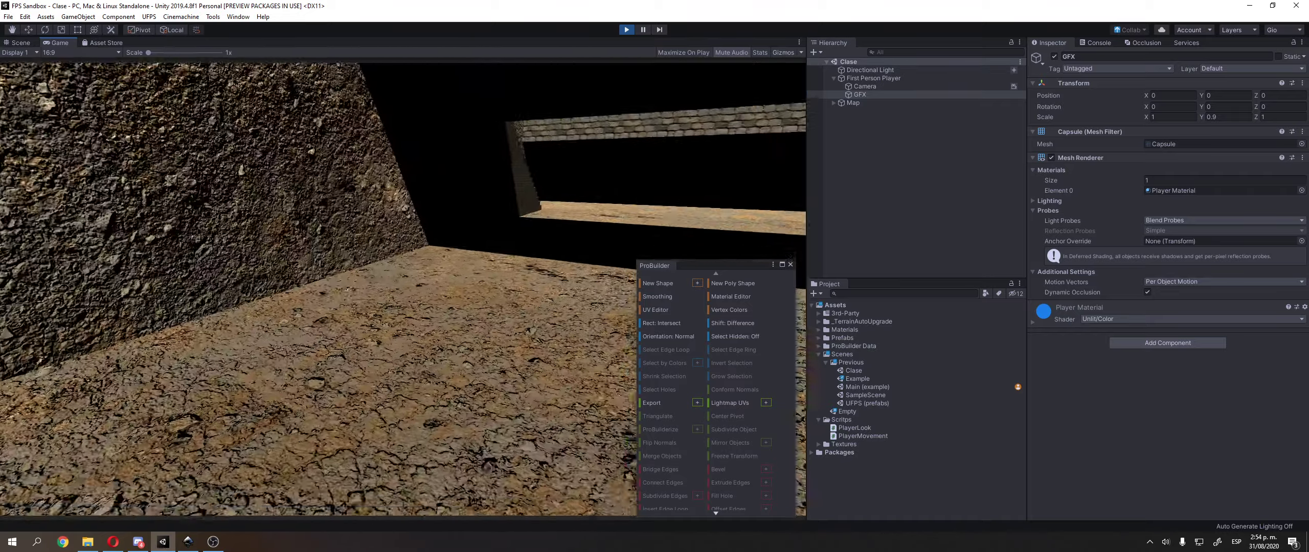
pyautogui.press('w')
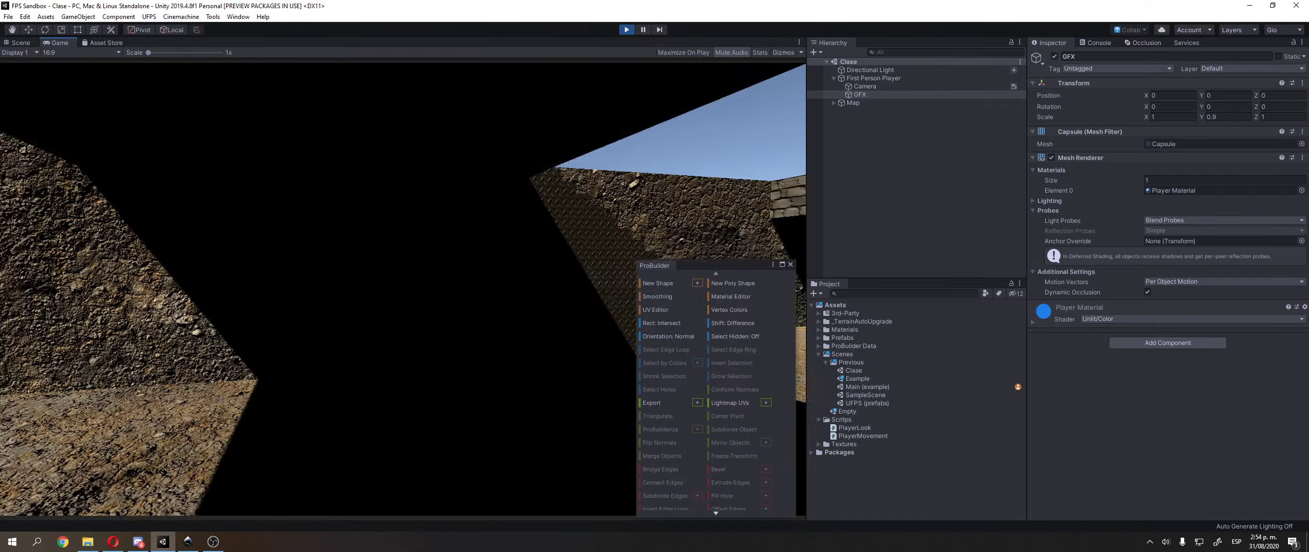
# - Climb out of the pit by the stairs, walk up onto the raised metal walkway and stop the play test
pyautogui.press('w')
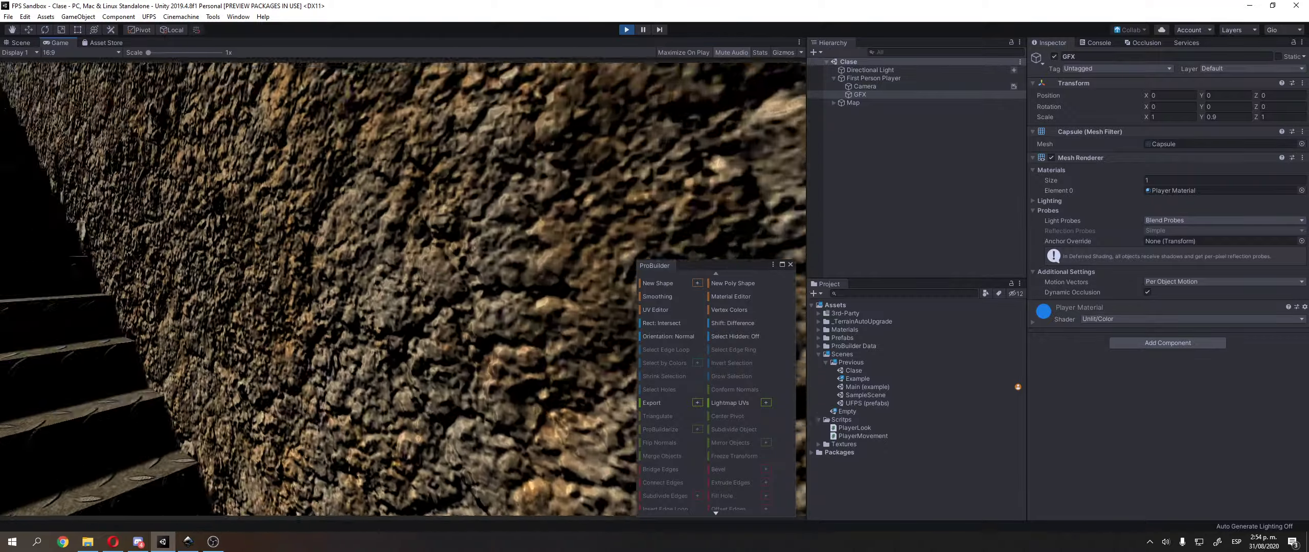
pyautogui.press('w')
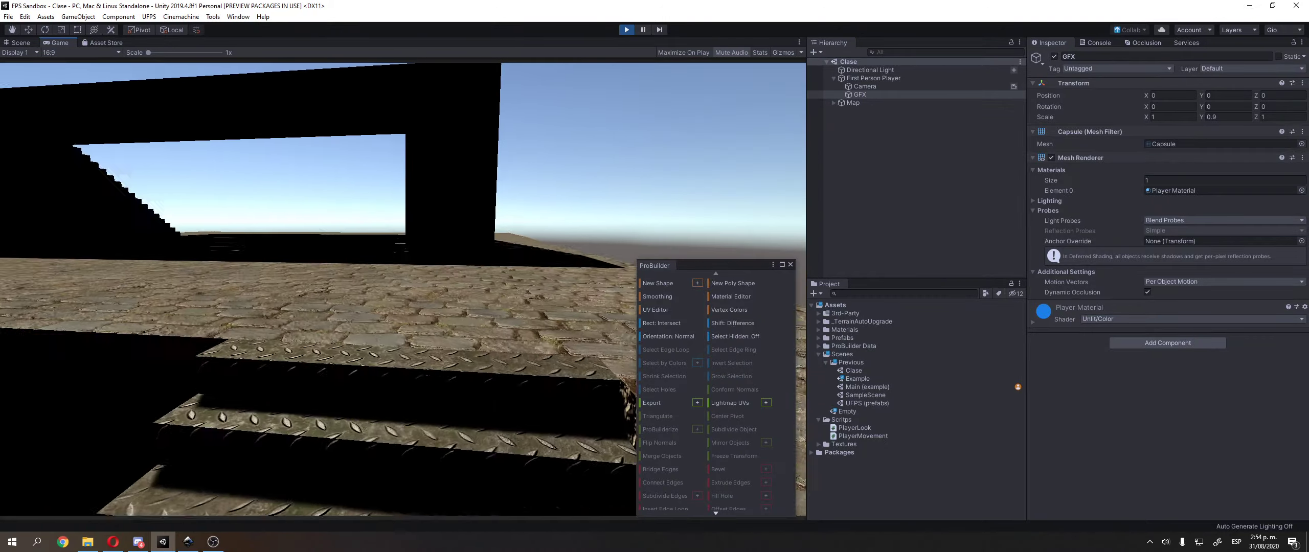
pyautogui.press('w')
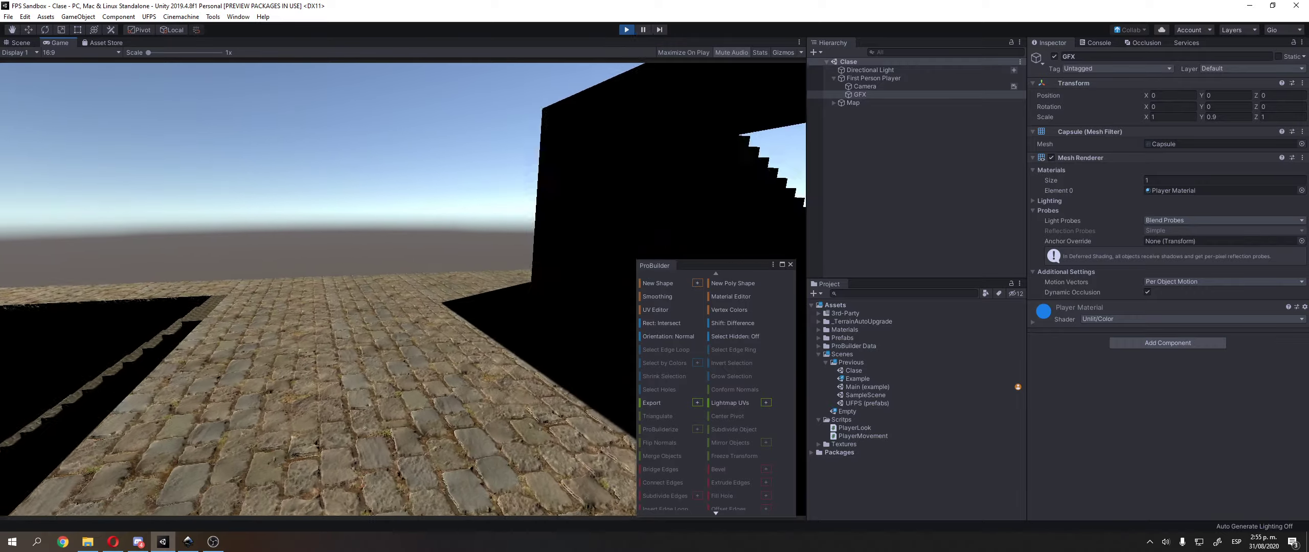
pyautogui.press('w')
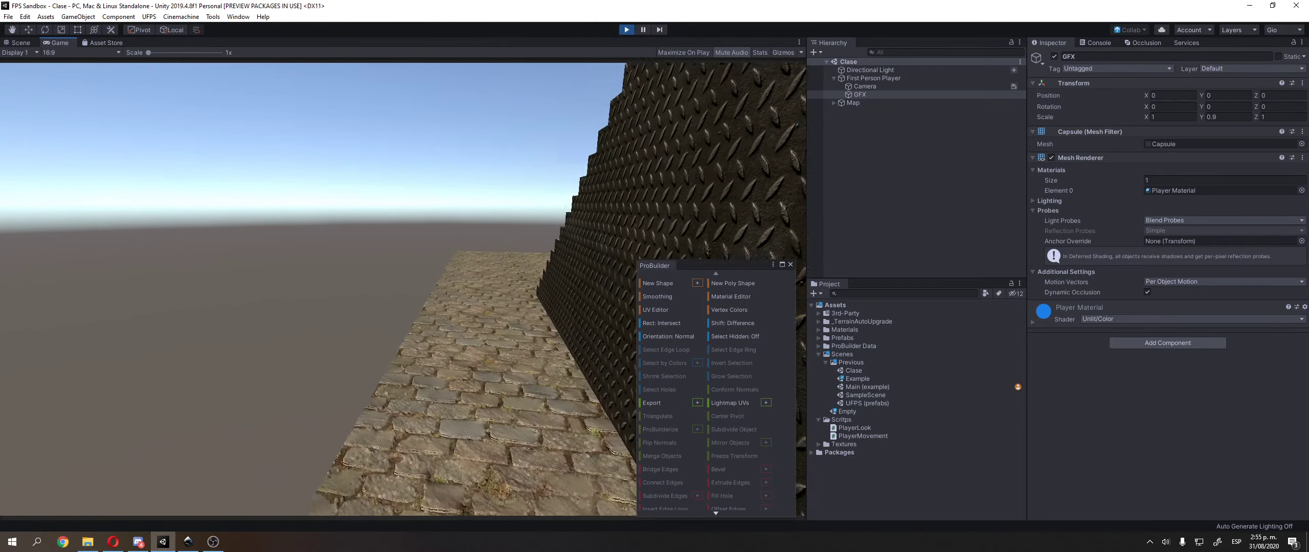
pyautogui.press('w')
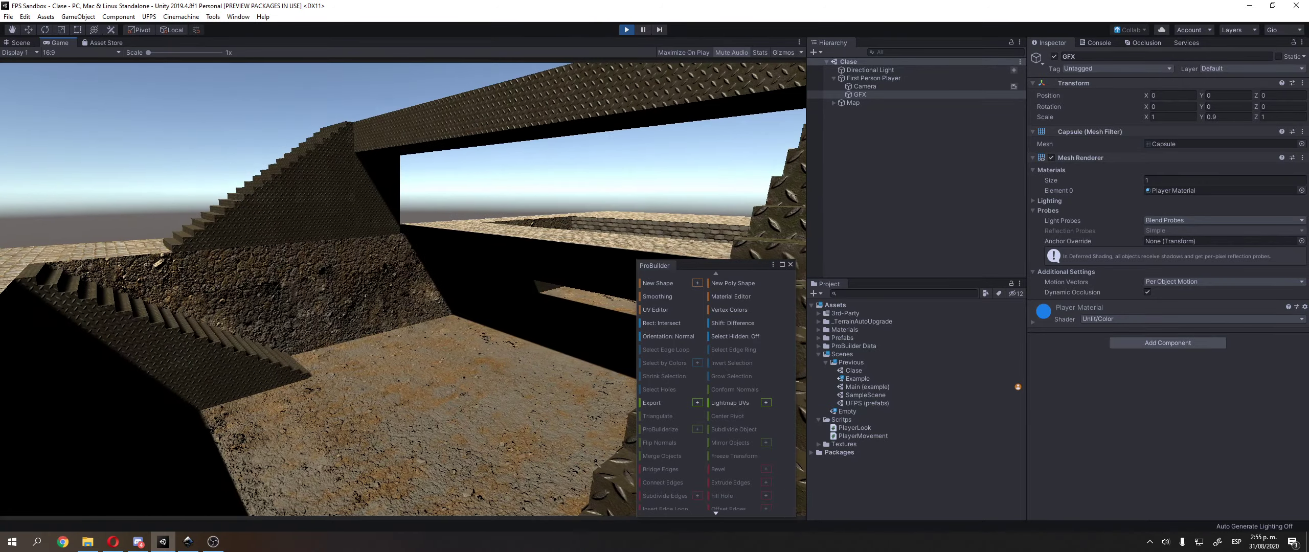
pyautogui.press('w')
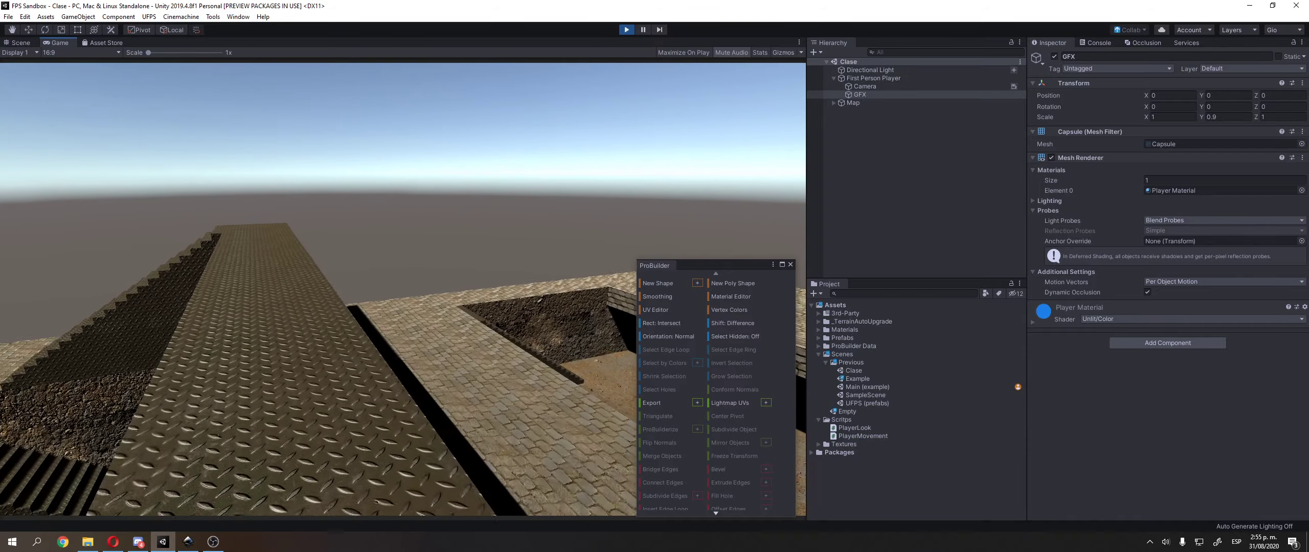
pyautogui.press('Escape')
pyautogui.click(625, 33)
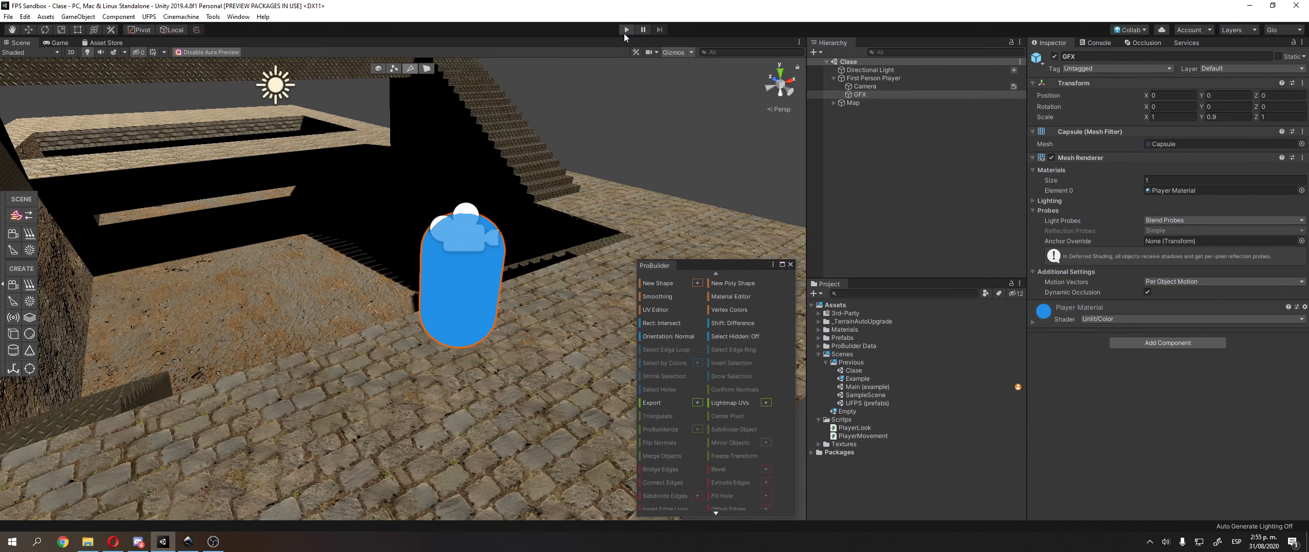
# - Review the First Person Player's Slope Limit and Step Offset, and open its PlayerMovement script in Visual Studio
pyautogui.click(876, 79)
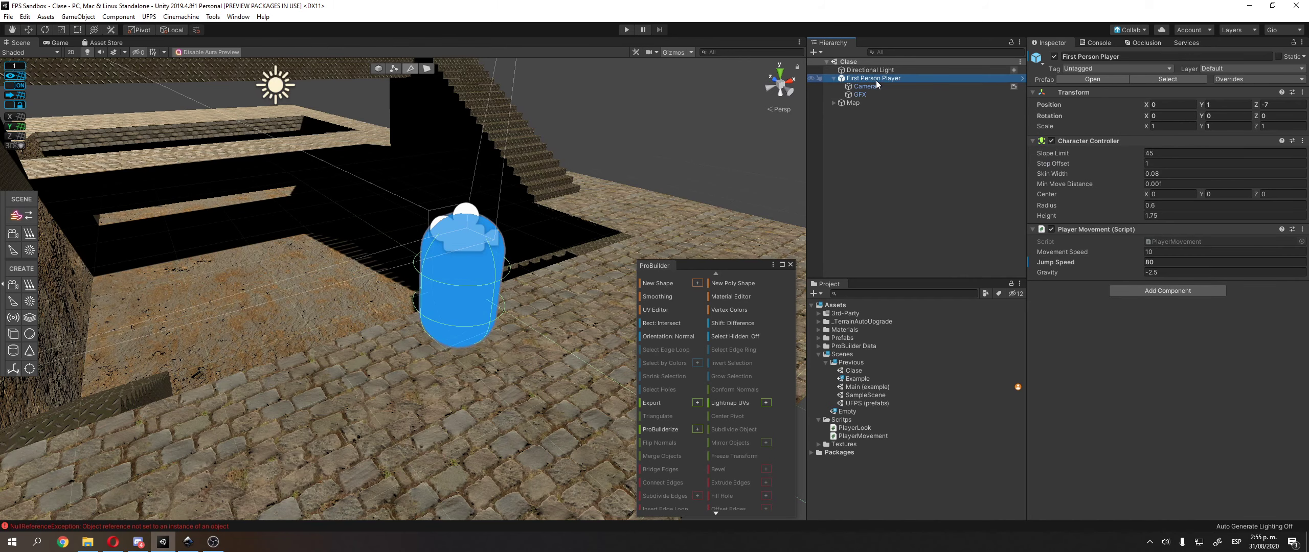
pyautogui.click(1151, 153)
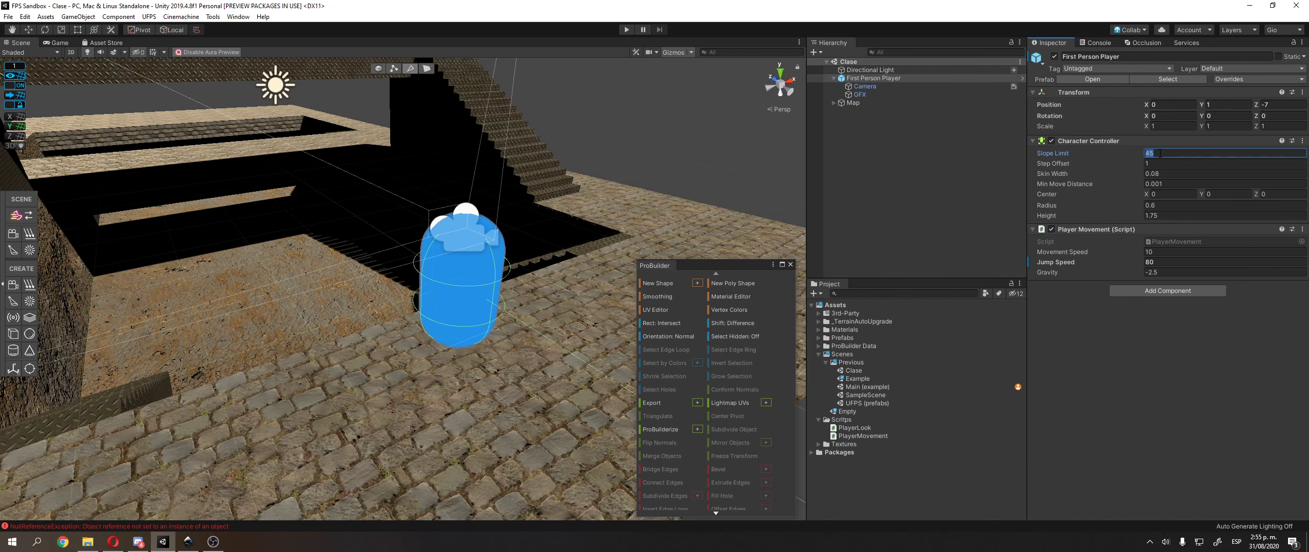
pyautogui.moveTo(568, 144); pyautogui.dragTo(491, 207, button='middle')
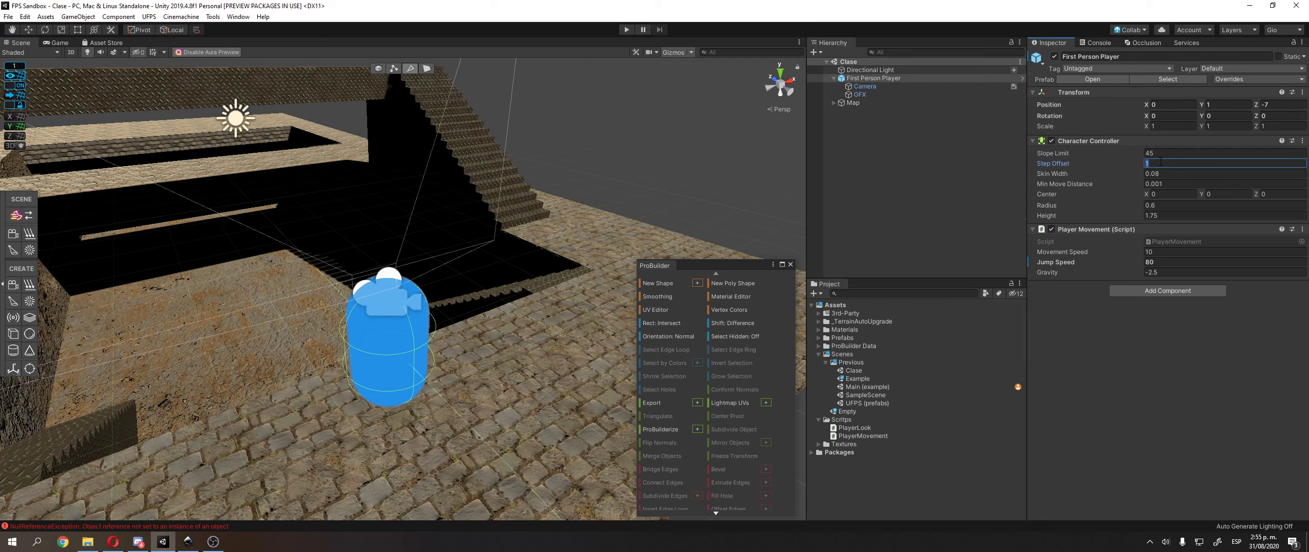
pyautogui.click(1209, 247)
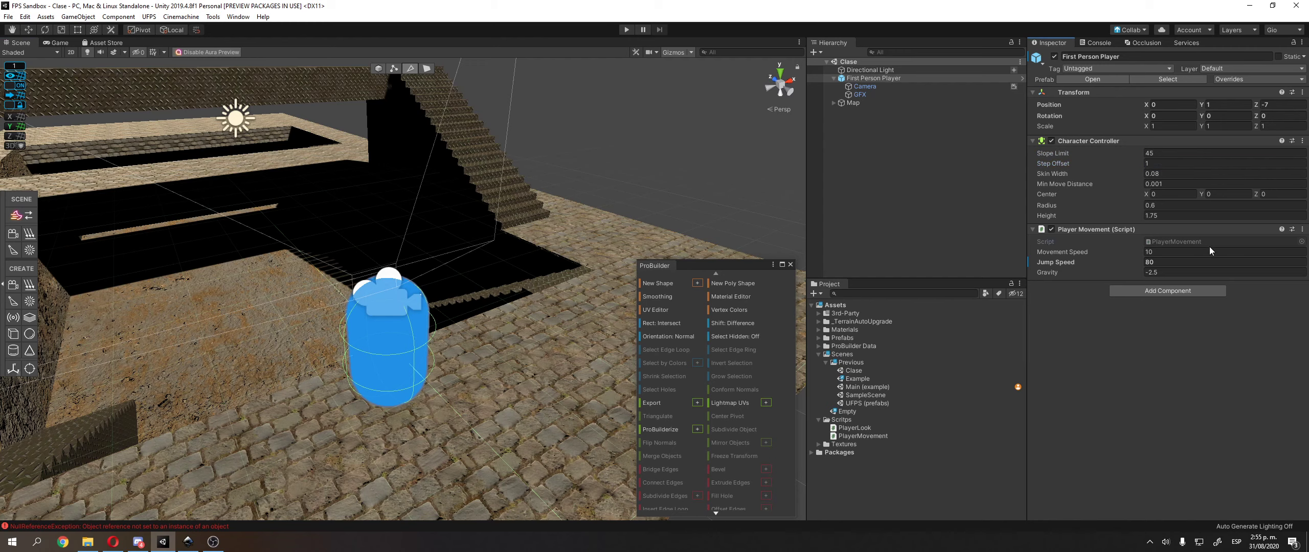
pyautogui.doubleClick(1211, 243)
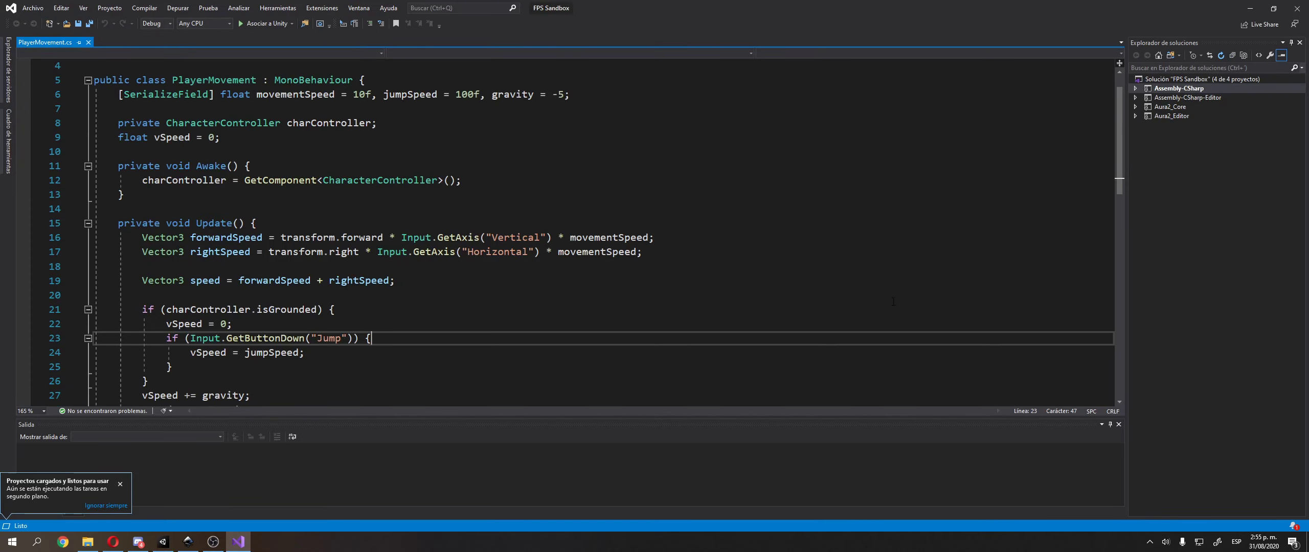
# - Look through the PlayerMovement script and examine the charController declaration and the GetComponent<CharacterController>() call in Awake
pyautogui.scroll(-3, 365, 318)
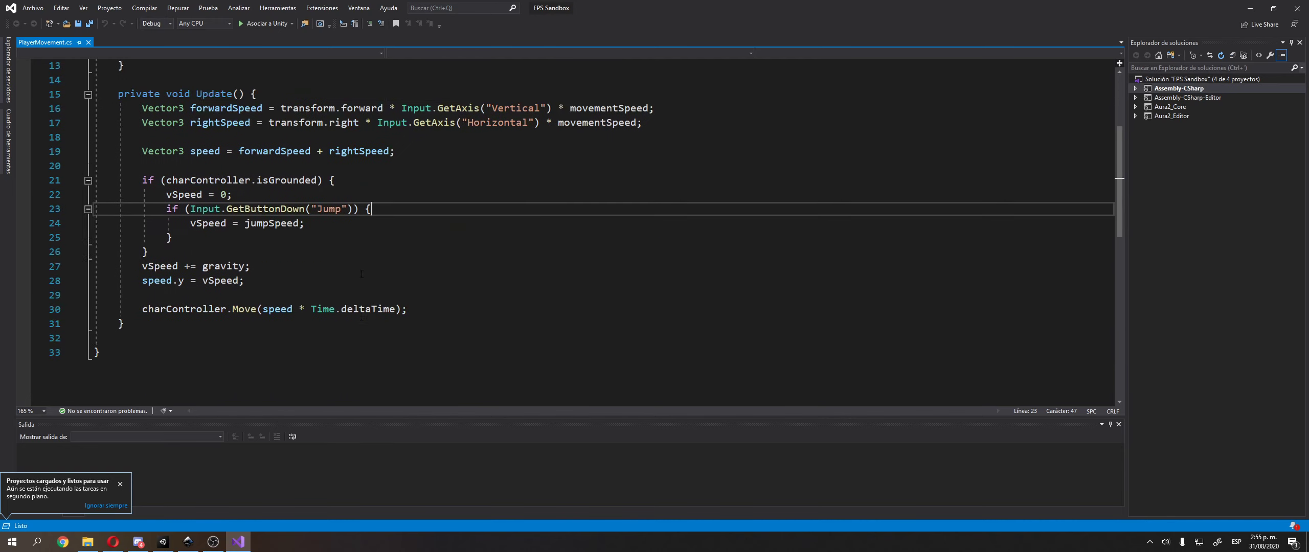
pyautogui.scroll(4, 363, 297)
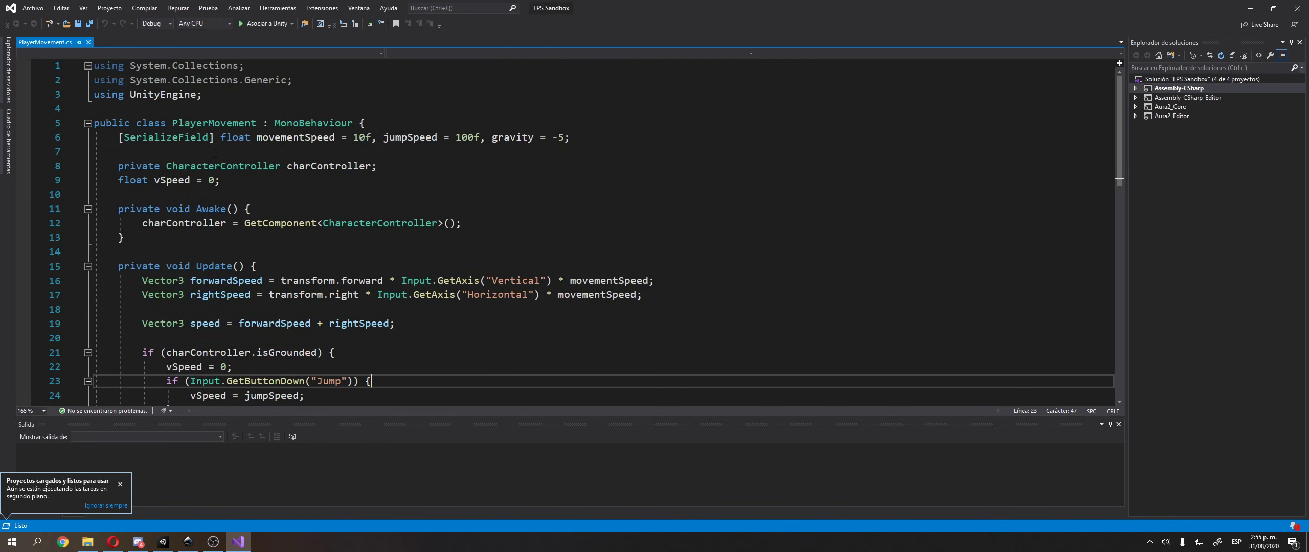
pyautogui.click(248, 176)
pyautogui.doubleClick(310, 165)
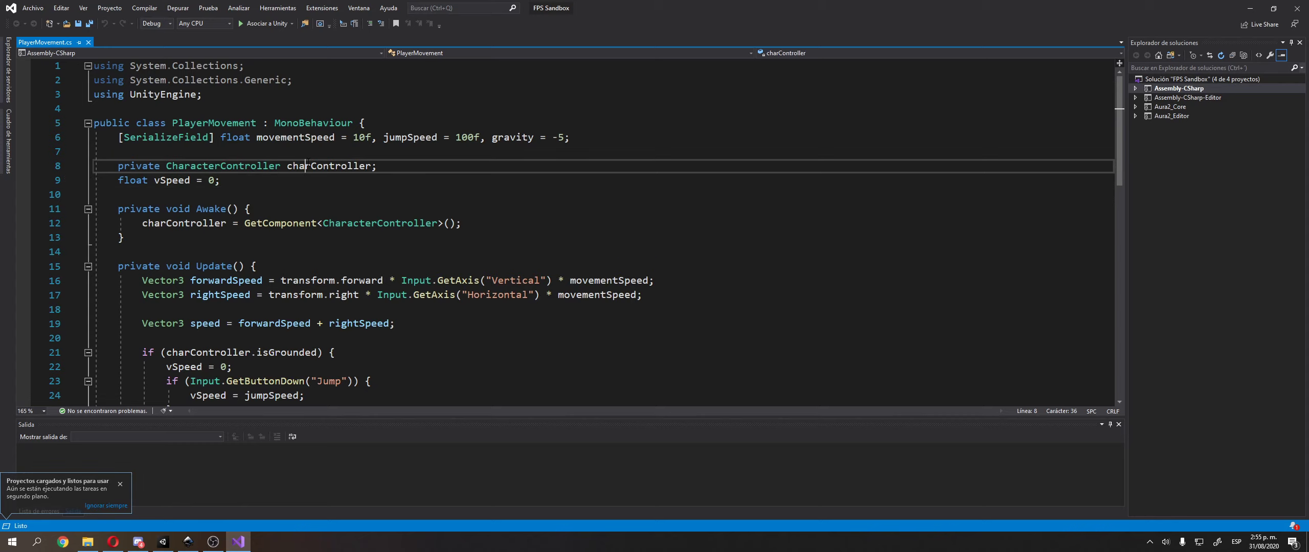
pyautogui.doubleClick(266, 166)
pyautogui.doubleClick(307, 165)
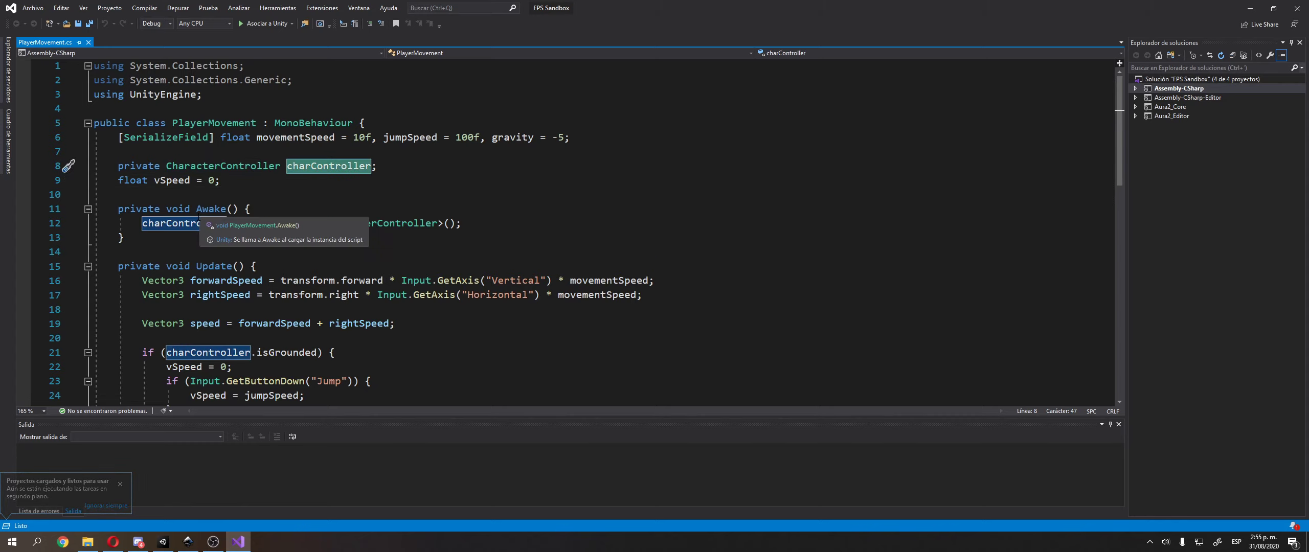
pyautogui.moveTo(226, 209); pyautogui.dragTo(198, 213)
pyautogui.doubleClick(348, 223)
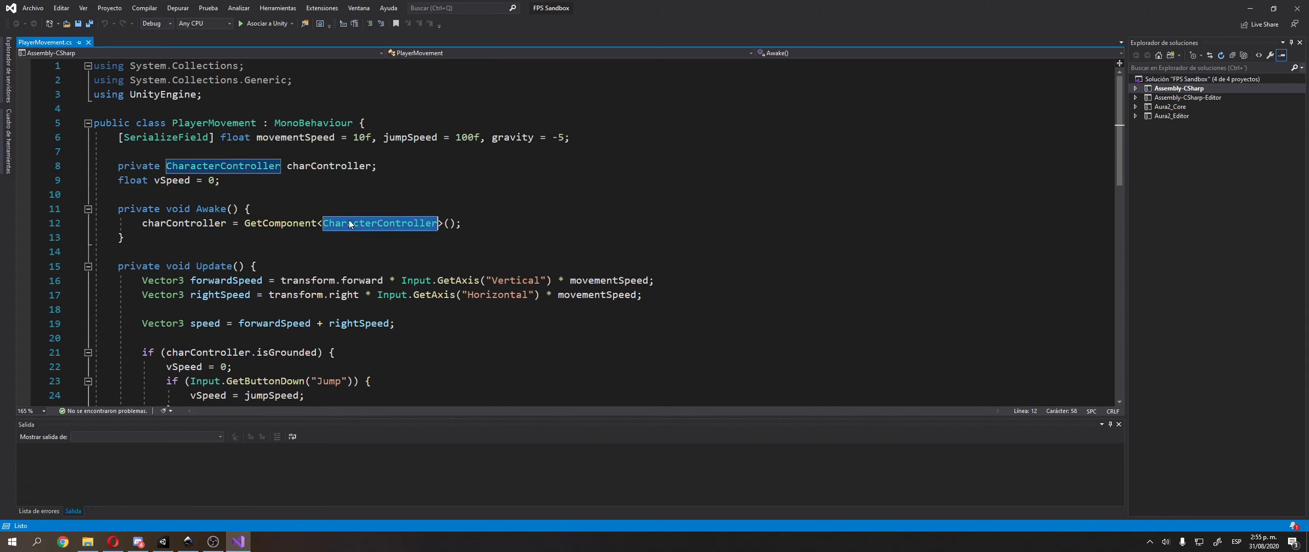
# - Examine the Vertical and Horizontal Input.GetAxis calls in Update and trace movementSpeed from its declaration to its use
pyautogui.scroll(-1, 349, 220)
pyautogui.scroll(-1, 349, 220)
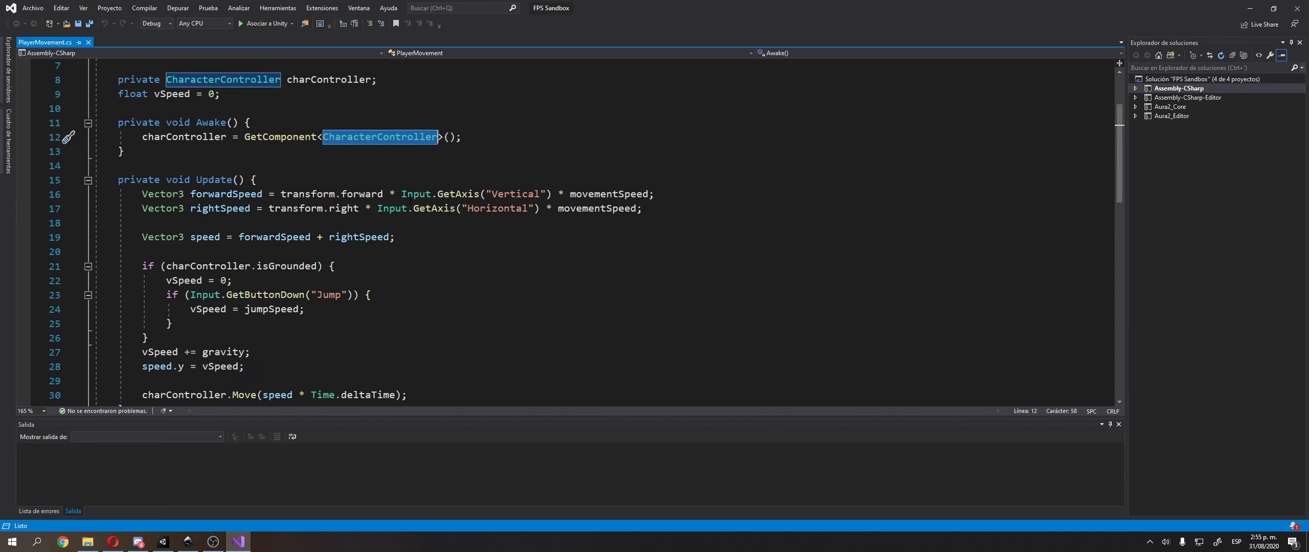
pyautogui.moveTo(402, 193); pyautogui.dragTo(540, 194)
pyautogui.click(486, 208)
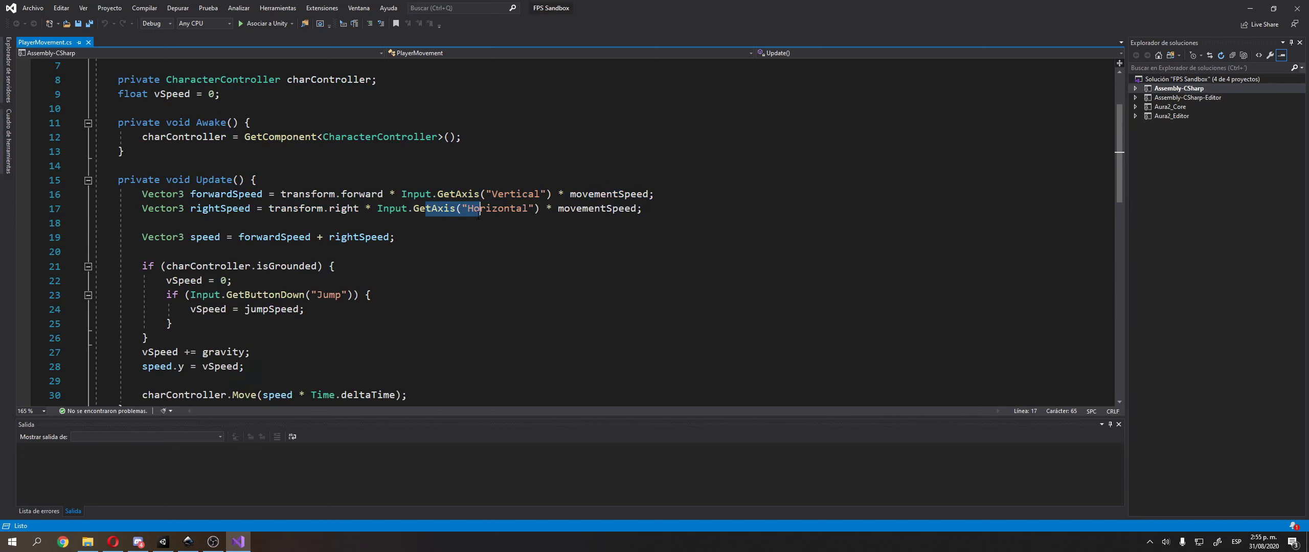
pyautogui.scroll(2, 399, 179)
pyautogui.click(296, 137)
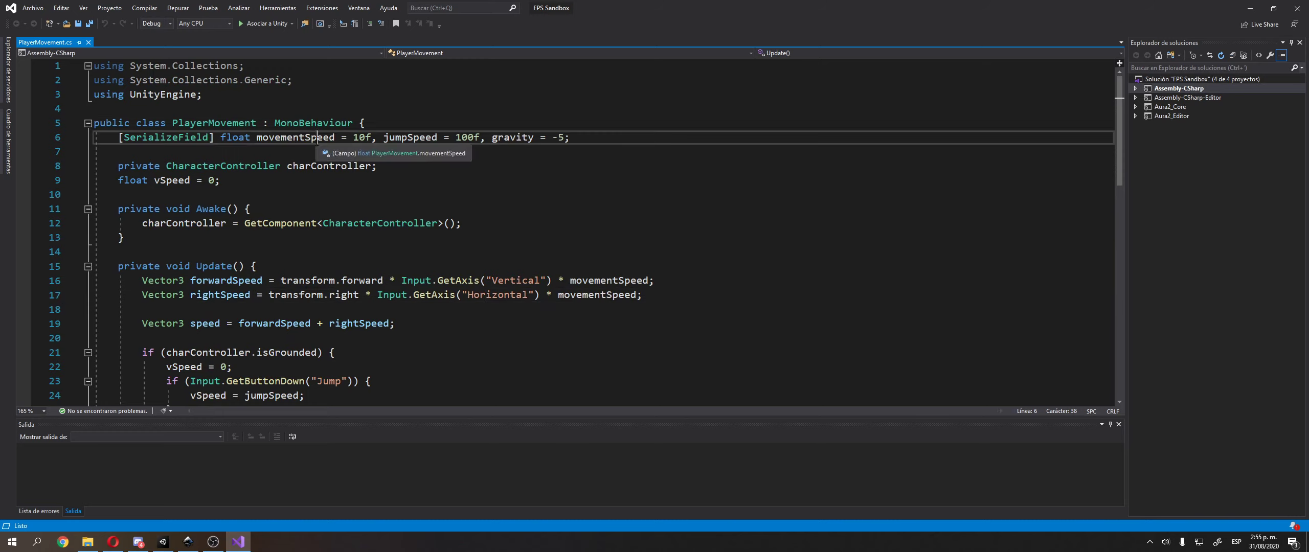
pyautogui.doubleClick(624, 276)
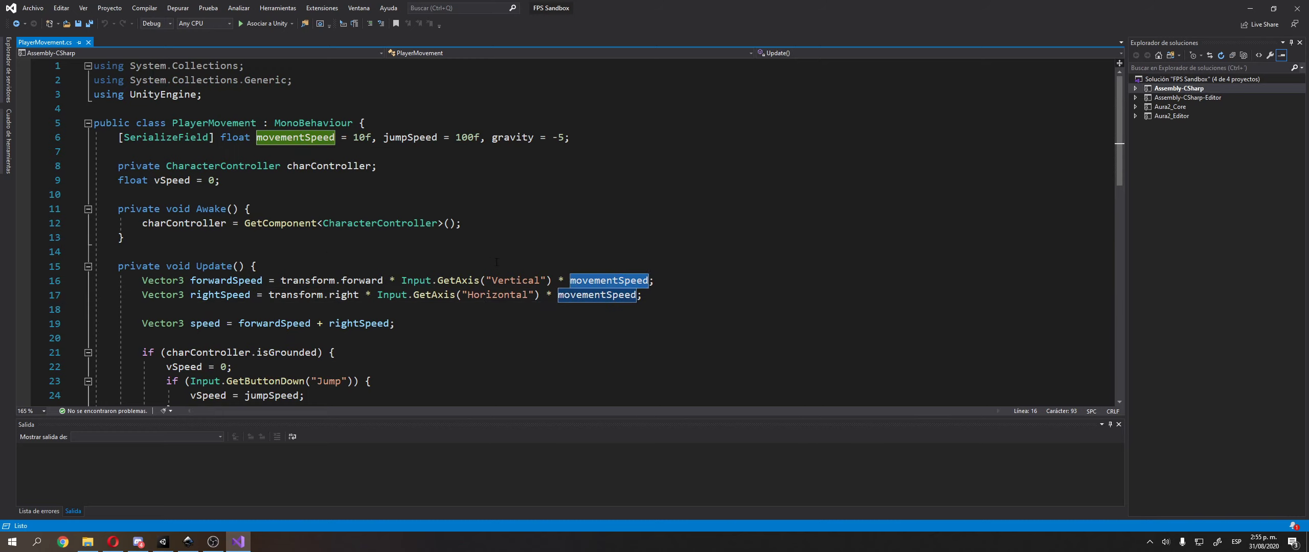
# - Highlight transform.forward in the forwardSpeed line and transform.right in the rightSpeed line to review the movement directions
pyautogui.scroll(-1, 578, 279)
pyautogui.moveTo(401, 237)
pyautogui.mouseDown()
pyautogui.moveTo(550, 238)
pyautogui.moveTo(310, 241)
pyautogui.moveTo(384, 238)
pyautogui.mouseUp()
pyautogui.click(309, 242)
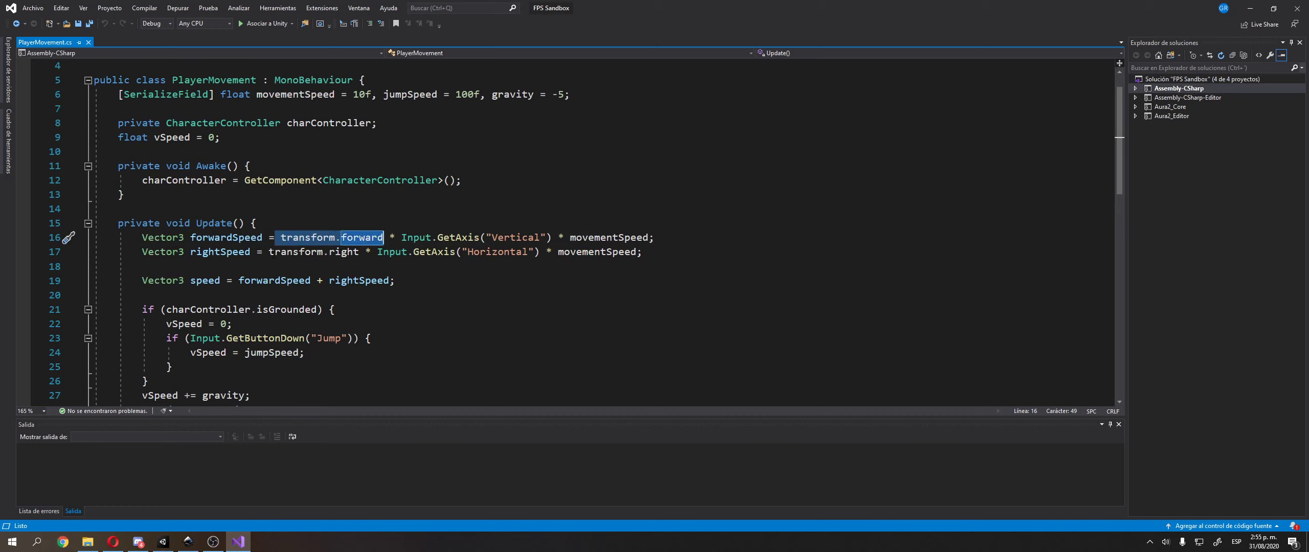
pyautogui.moveTo(275, 252); pyautogui.dragTo(359, 252)
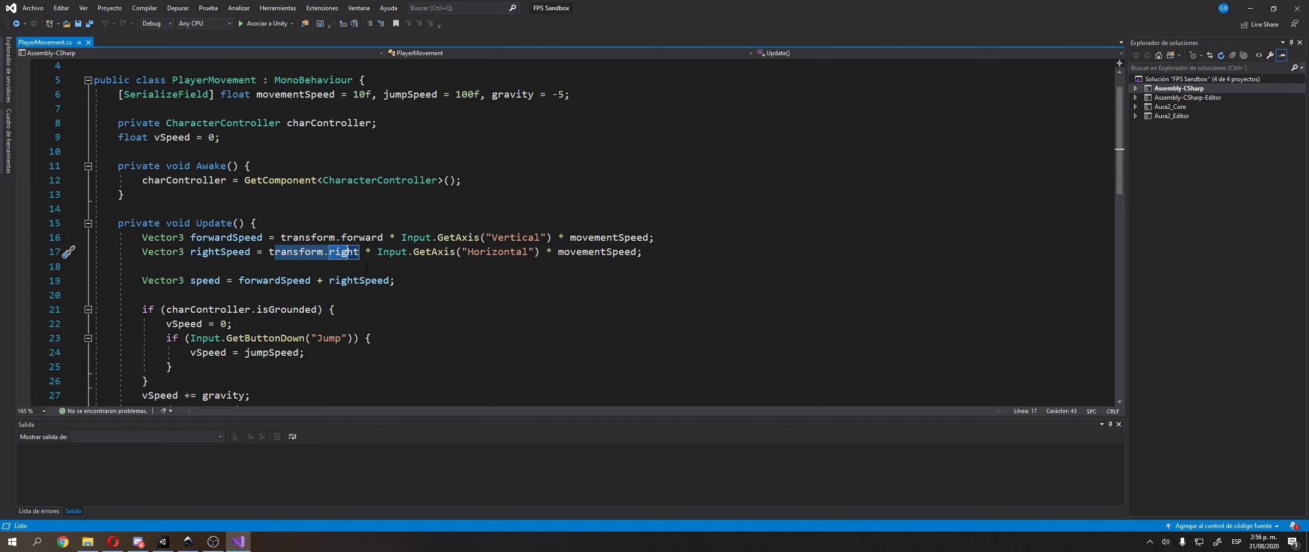
# - Switch to Inkscape and draw a pink circle about 42.8 mm in diameter in the empty area beside the text notes
pyautogui.click(188, 542)
pyautogui.press('F1')
pyautogui.moveTo(314, 299); pyautogui.dragTo(653, 309, button='middle')
pyautogui.click(9, 154)
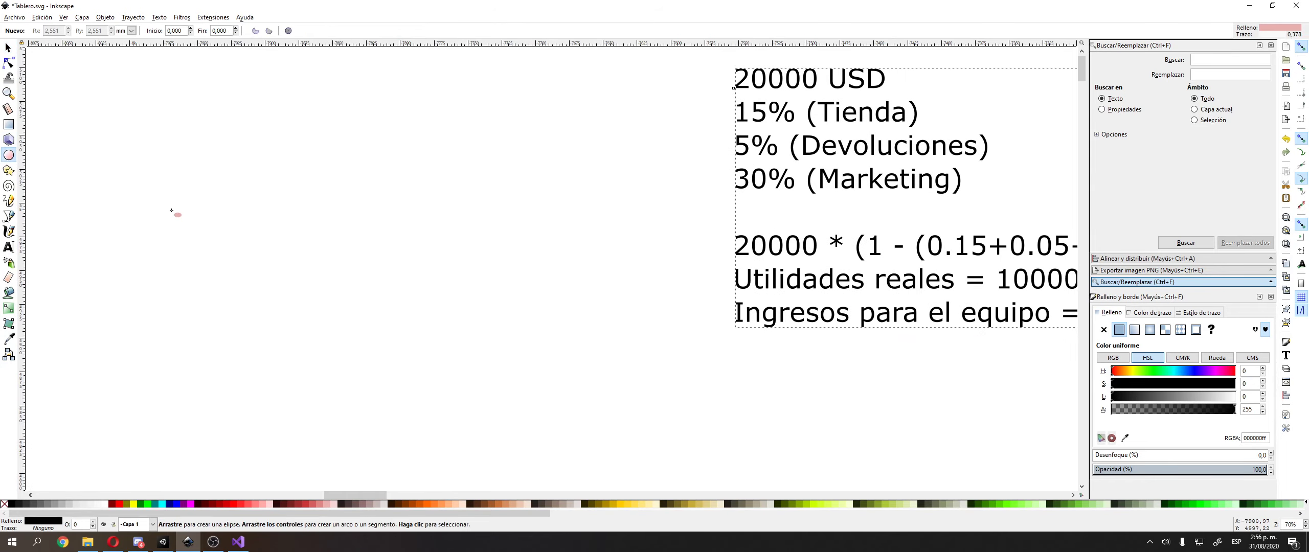
pyautogui.moveTo(214, 222); pyautogui.dragTo(272, 279)
# - Check transform.forward in the forwardSpeed line of PlayerMovement.cs in Visual Studio, and return to the Inkscape drawing
pyautogui.hotkey('alt', 'Tab')
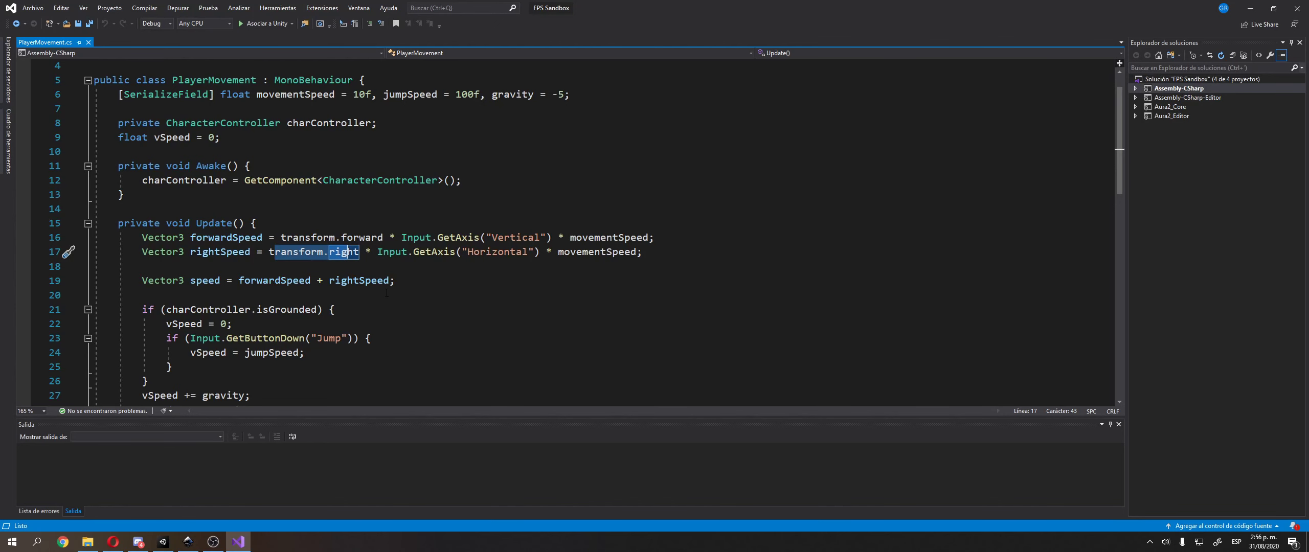
pyautogui.click(363, 239)
pyautogui.hotkey('alt', 'Tab')
# - Add two small light-pink circles as eyes on the upper edge of the large circle by drawing one and duplicating it
pyautogui.moveTo(242, 250); pyautogui.dragTo(385, 285, button='middle')
pyautogui.press('F1')
pyautogui.click(308, 256)
pyautogui.keyDown('ctrl'); pyautogui.scroll(2, 385, 284); pyautogui.keyUp('ctrl')
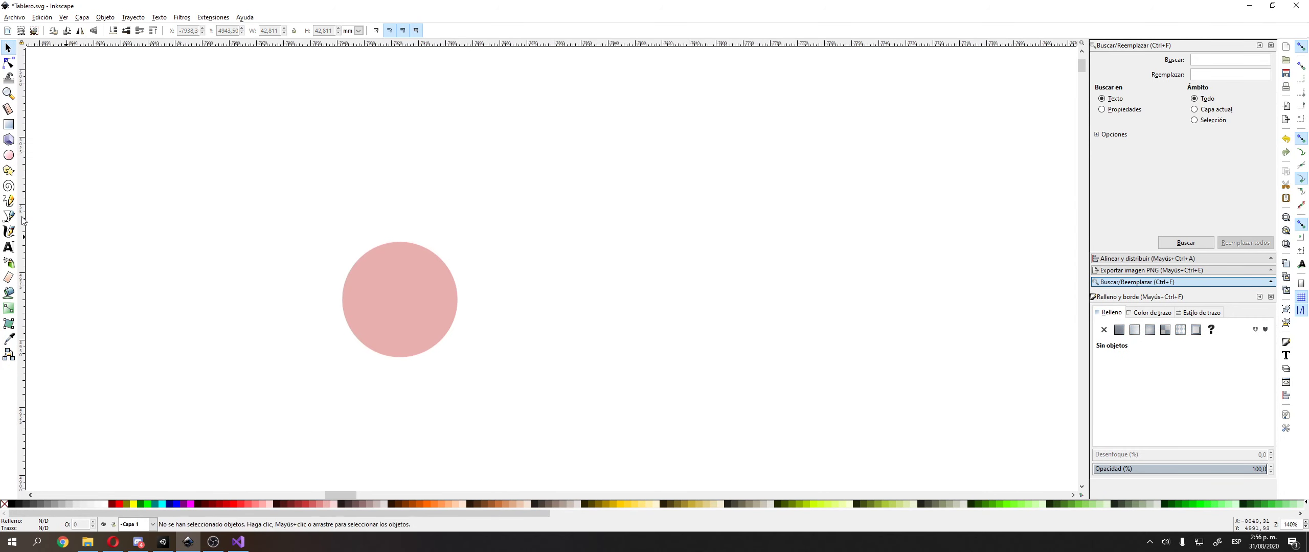
pyautogui.click(8, 155)
pyautogui.moveTo(367, 246)
pyautogui.keyDown('ctrl'); pyautogui.mouseDown()
pyautogui.moveTo(390, 275)
pyautogui.moveTo(370, 252)
pyautogui.moveTo(427, 251)
pyautogui.mouseUp(); pyautogui.keyUp('ctrl')
pyautogui.press('Escape')
pyautogui.press('s')
pyautogui.press('Escape')
pyautogui.click(371, 252)
pyautogui.hotkey('ctrl', 'd')
pyautogui.press('Escape')
# - Group the three circles and rotate the group clockwise so that the small circles face the upper right
pyautogui.moveTo(266, 196); pyautogui.dragTo(515, 397)
pyautogui.hotkey('ctrl', 'g')
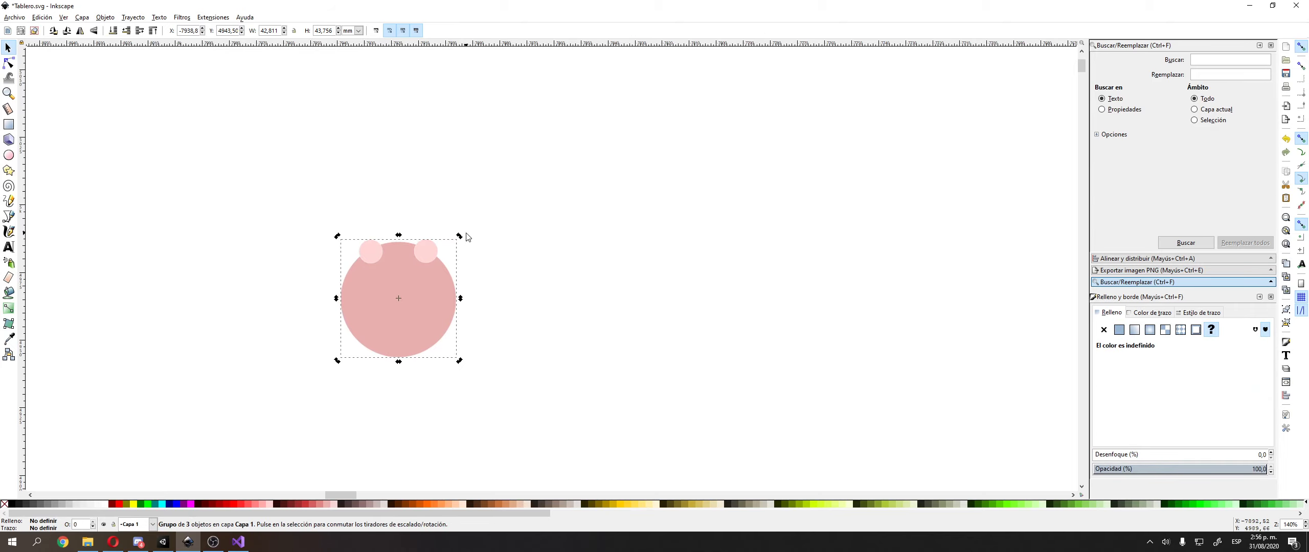
pyautogui.moveTo(466, 237); pyautogui.dragTo(504, 330)
pyautogui.press('Escape')
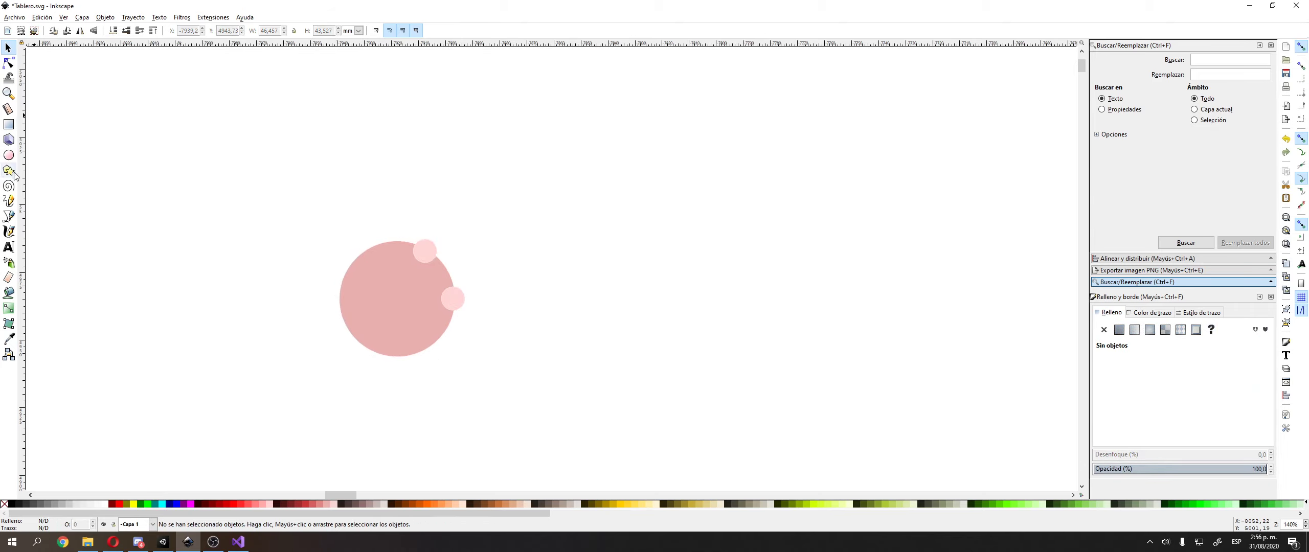
# - Draw a freehand arrow from the large circle towards the upper right, between the two small circles, with an open arrowhead
pyautogui.click(12, 200)
pyautogui.moveTo(412, 289); pyautogui.dragTo(426, 285)
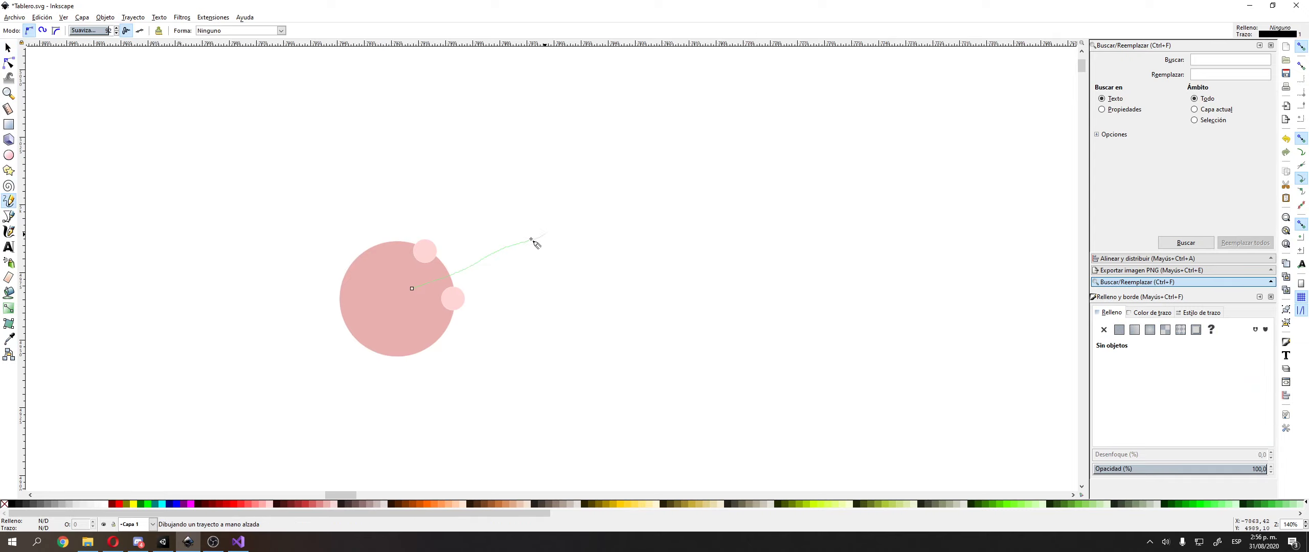
pyautogui.moveTo(531, 239); pyautogui.dragTo(544, 234)
pyautogui.moveTo(508, 219); pyautogui.dragTo(581, 206)
pyautogui.moveTo(545, 263); pyautogui.dragTo(556, 262)
pyautogui.moveTo(240, 206); pyautogui.dragTo(273, 237, button='middle')
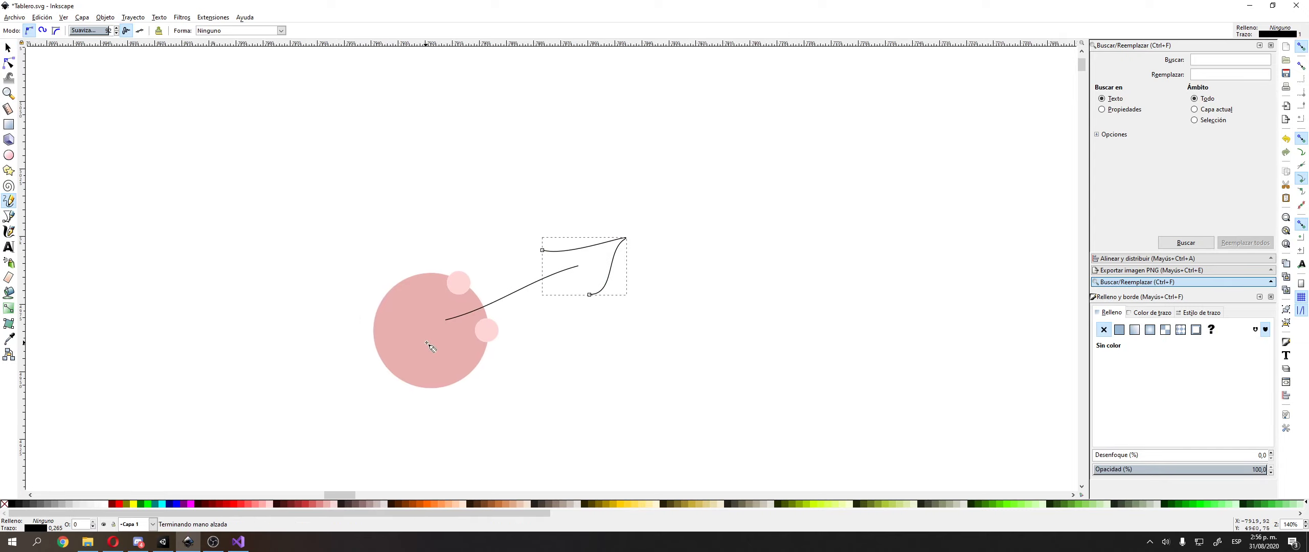
# - Draw a second freehand arrow pointing straight up from the large circle, with its own arrowhead
pyautogui.moveTo(414, 352); pyautogui.dragTo(426, 379, button='middle')
pyautogui.moveTo(427, 379); pyautogui.dragTo(445, 177)
pyautogui.moveTo(402, 187)
pyautogui.mouseDown()
pyautogui.moveTo(445, 132)
pyautogui.moveTo(462, 205)
pyautogui.mouseUp()
pyautogui.moveTo(465, 211); pyautogui.dragTo(487, 246, button='middle')
# - Switch to Unity and try changing the Directional Light's Y rotation, undoing the change
pyautogui.hotkey('alt', 'Tab')
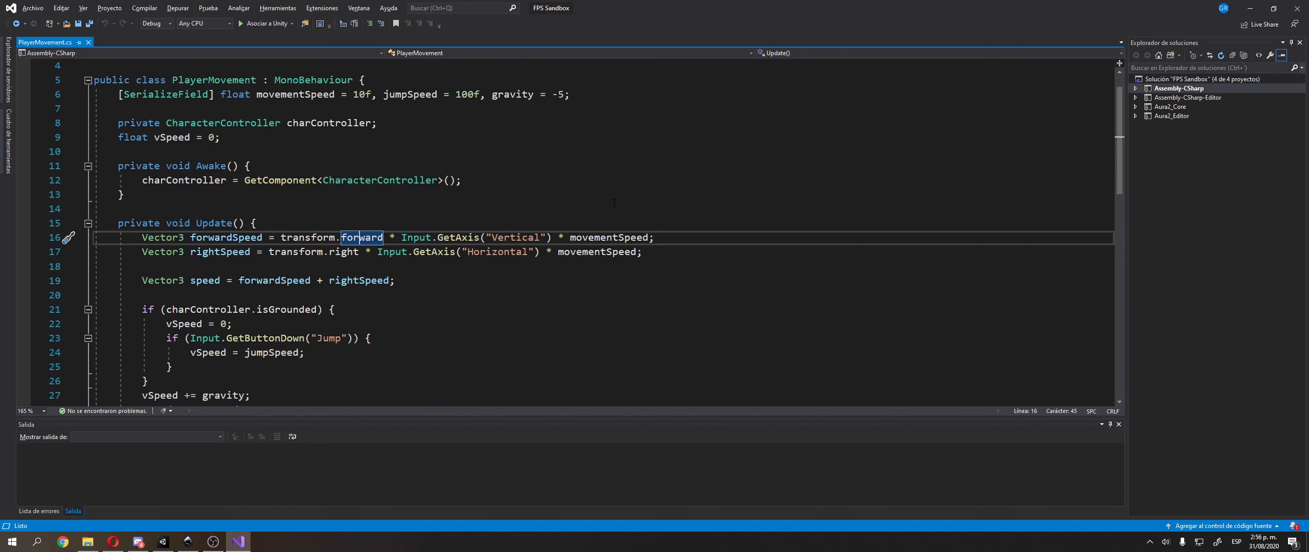
pyautogui.click(163, 541)
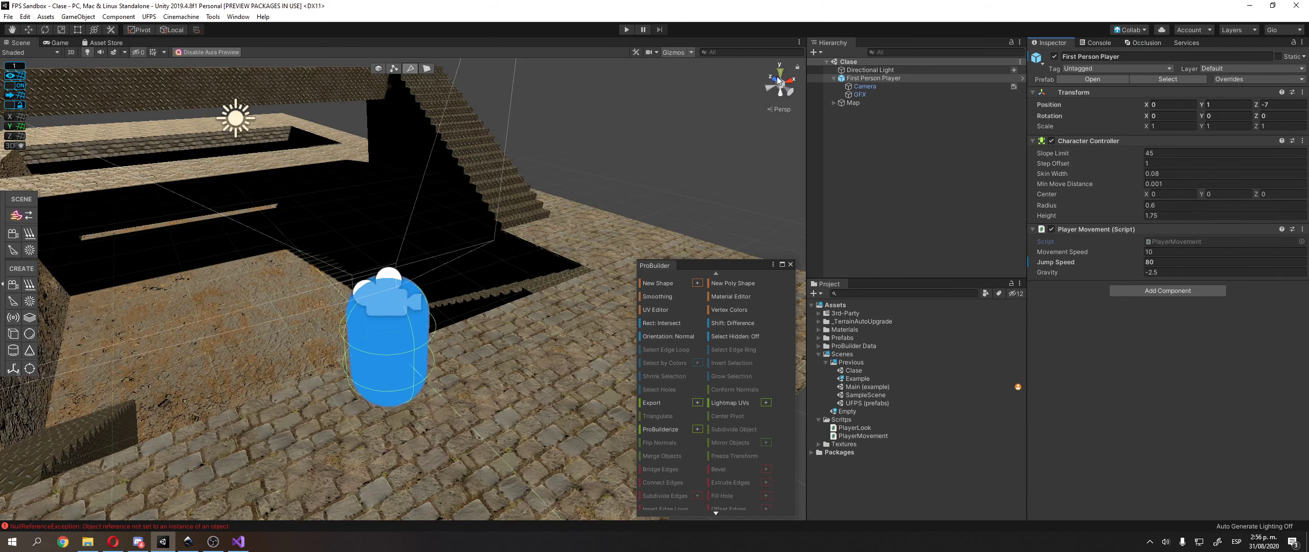
pyautogui.click(373, 338)
pyautogui.click(887, 70)
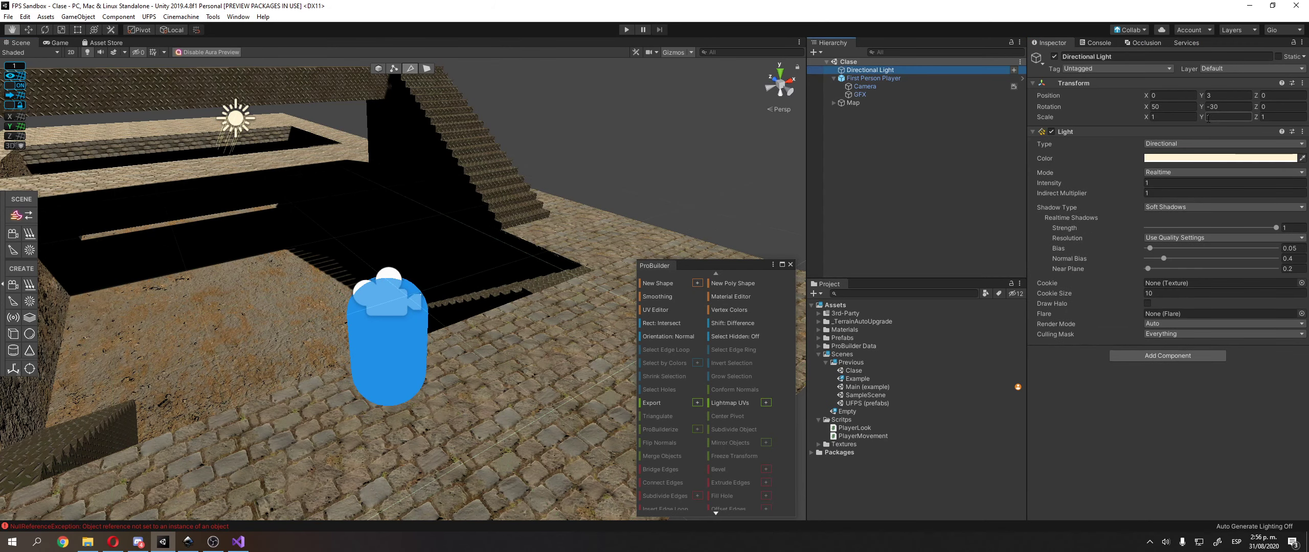
pyautogui.moveTo(1202, 106); pyautogui.dragTo(683, 363)
pyautogui.hotkey('ctrl', 'z')
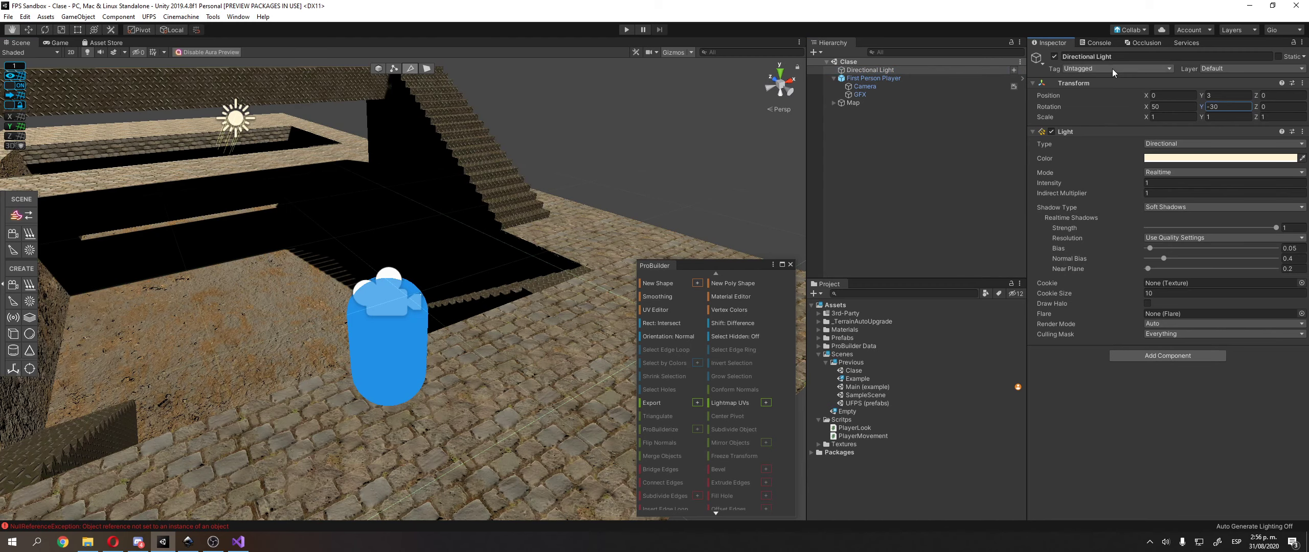
# - Try rotating the First Person Player about the Y axis to 82.7, and undo the rotation
pyautogui.click(875, 78)
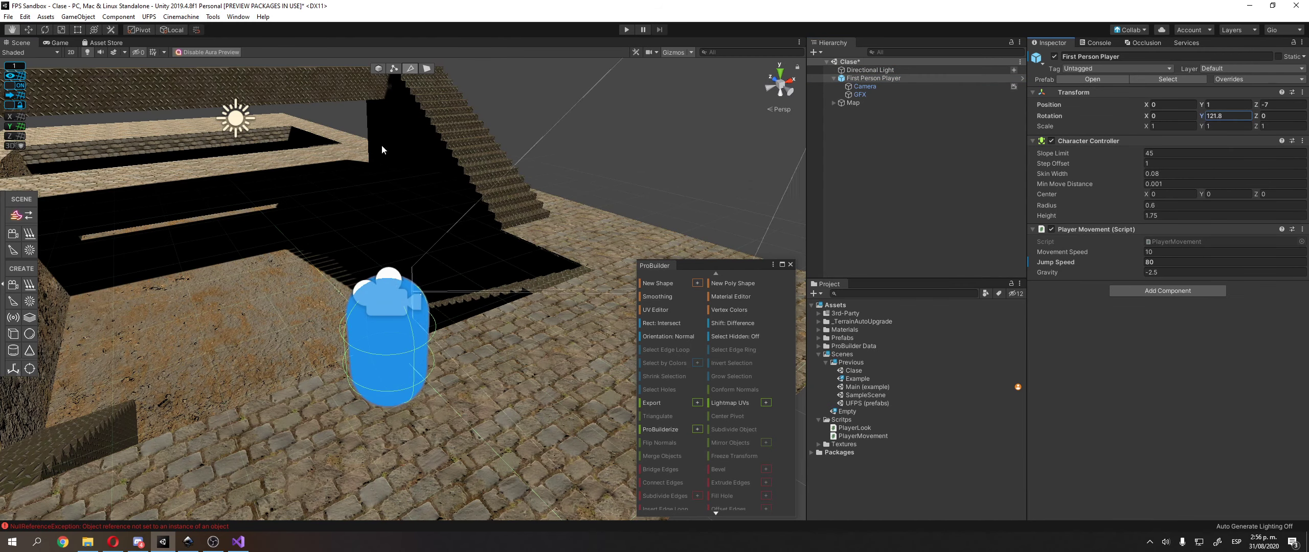
pyautogui.moveTo(608, 208); pyautogui.dragTo(224, 458)
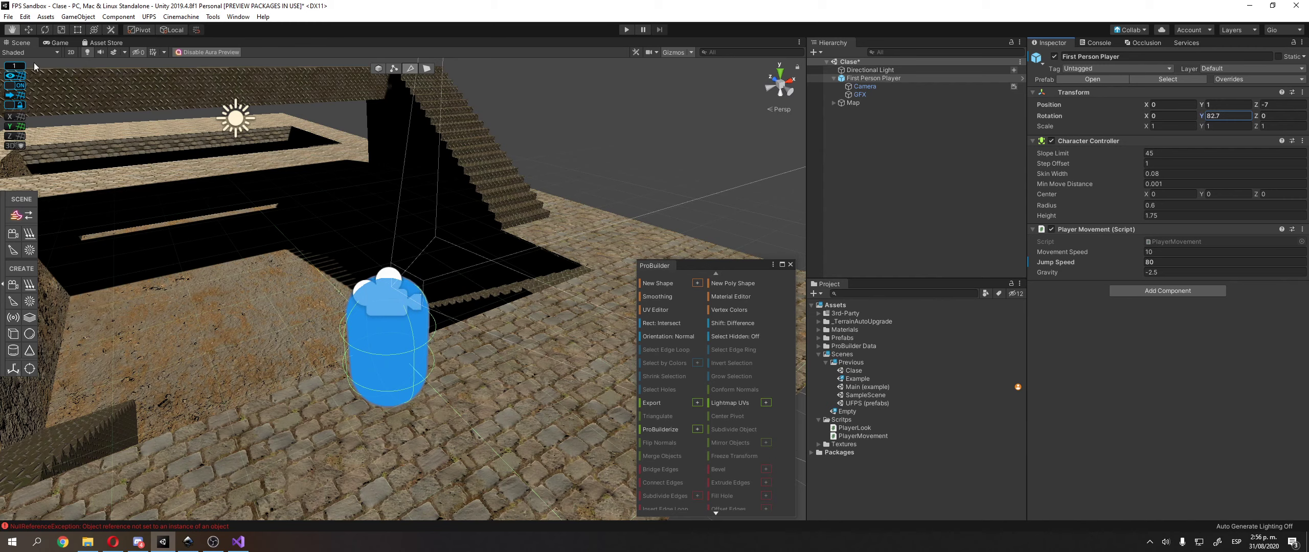
pyautogui.hotkey('ctrl', 'z')
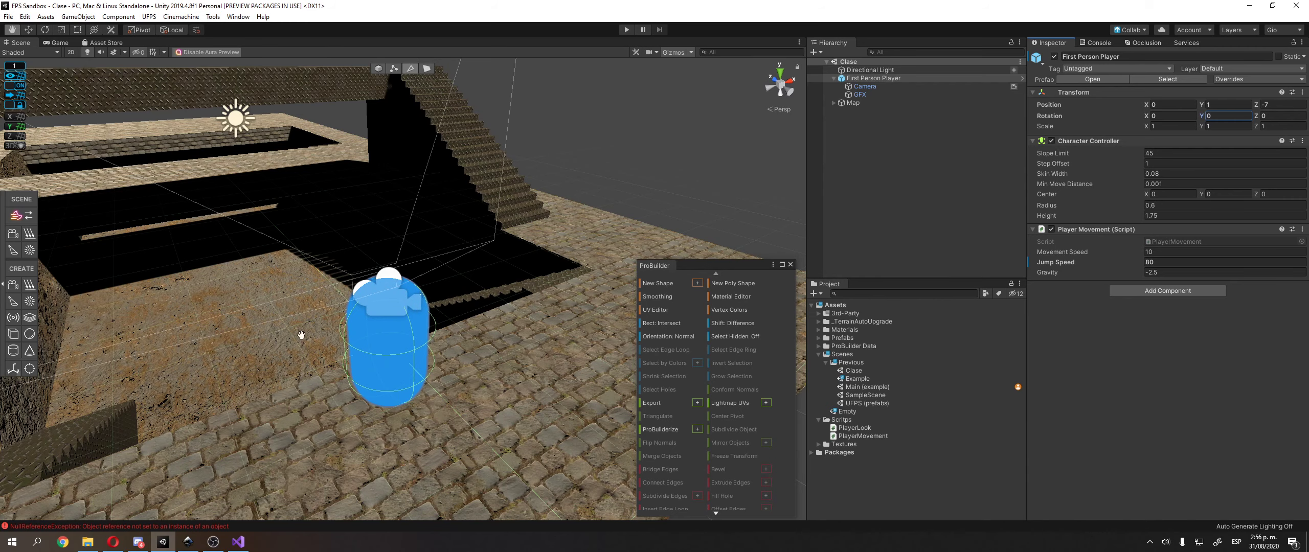
# - Switch to Visual Studio and highlight the transform.forward expression in the forwardSpeed line of PlayerMovement.cs
pyautogui.click(243, 541)
pyautogui.click(189, 542)
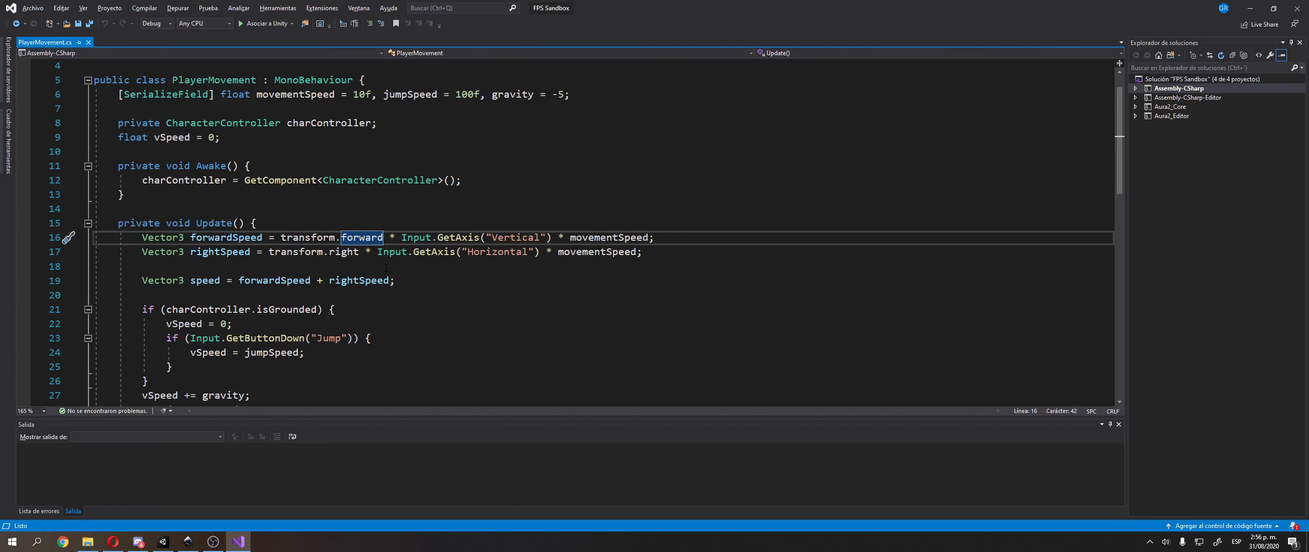
pyautogui.press('Left')
pyautogui.press('Left')
pyautogui.press('Left')
pyautogui.hotkey('shift', 'Right')
pyautogui.hotkey('shift', 'Right')
pyautogui.hotkey('shift', 'Right')
pyautogui.hotkey('shift', 'Right')
pyautogui.hotkey('shift', 'Right')
pyautogui.hotkey('shift', 'Right')
pyautogui.hotkey('shift', 'Right')
pyautogui.hotkey('shift', 'Right')
pyautogui.hotkey('shift', 'Right')
pyautogui.hotkey('shift', 'Right')
pyautogui.hotkey('shift', 'Right')
pyautogui.hotkey('shift', 'Right')
pyautogui.hotkey('shift', 'Right')
pyautogui.hotkey('shift', 'Right')
pyautogui.hotkey('shift', 'Right')
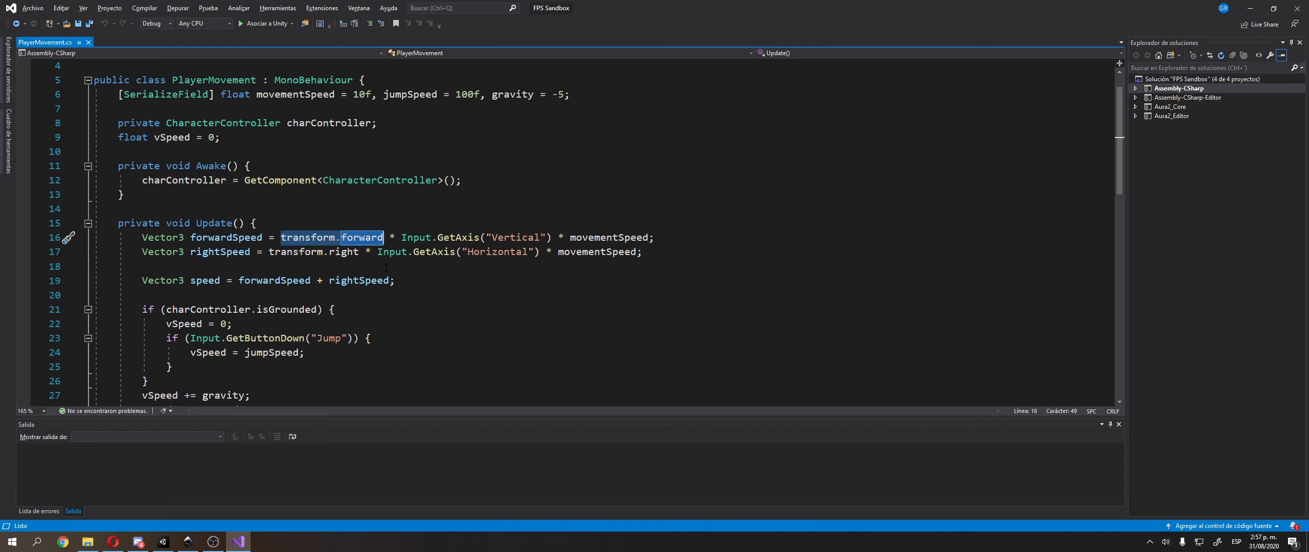
pyautogui.press('Right')
pyautogui.hotkey('shift', 'Left')
pyautogui.hotkey('shift', 'Left')
pyautogui.hotkey('shift', 'Left')
pyautogui.hotkey('shift', 'Left')
pyautogui.hotkey('shift', 'Left')
pyautogui.hotkey('shift', 'Left')
pyautogui.hotkey('shift', 'Left')
pyautogui.hotkey('shift', 'Left')
pyautogui.hotkey('shift', 'Left')
pyautogui.hotkey('shift', 'Left')
pyautogui.hotkey('shift', 'Left')
pyautogui.hotkey('shift', 'Left')
pyautogui.hotkey('shift', 'Left')
pyautogui.hotkey('shift', 'Left')
pyautogui.hotkey('shift', 'Left')
pyautogui.hotkey('shift', 'Left')
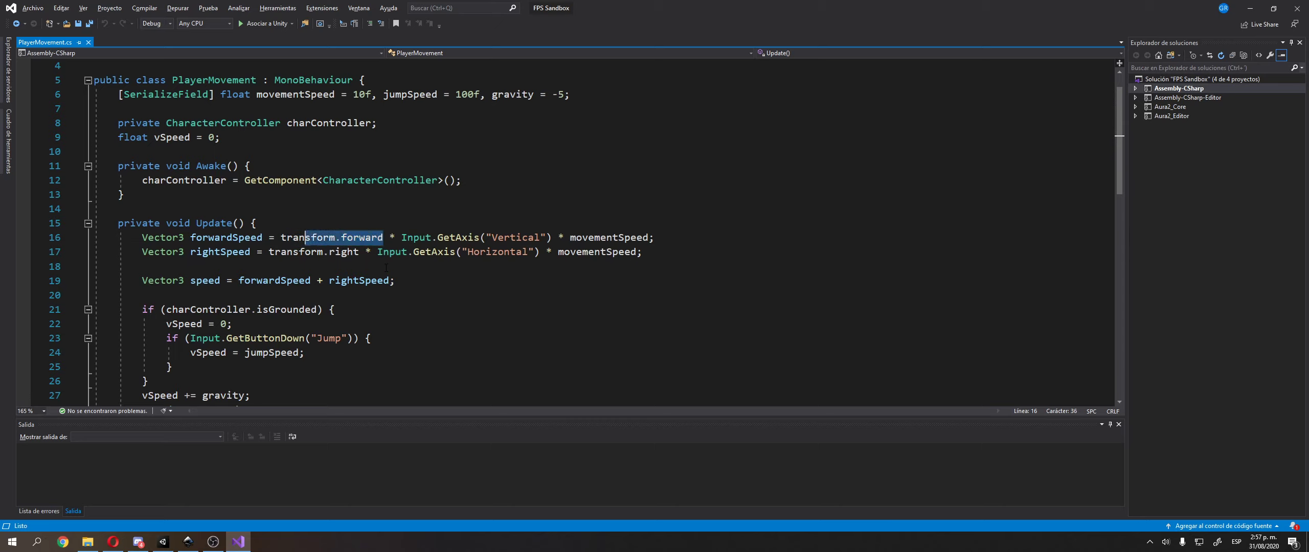
pyautogui.hotkey('shift', 'Left')
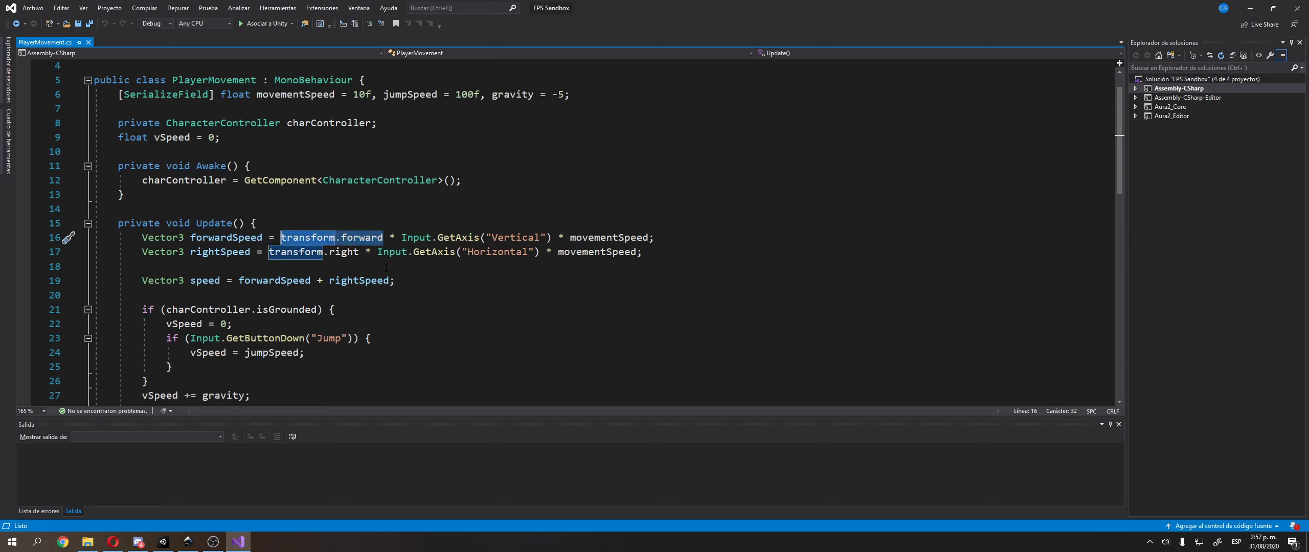
# - Highlight the transform reference in the rightSpeed line of the Update method
pyautogui.press('Down')
pyautogui.hotkey('ctrl', 'shift', 'Right')
pyautogui.hotkey('ctrl', 'shift', 'Right')
pyautogui.hotkey('ctrl', 'shift', 'Right')
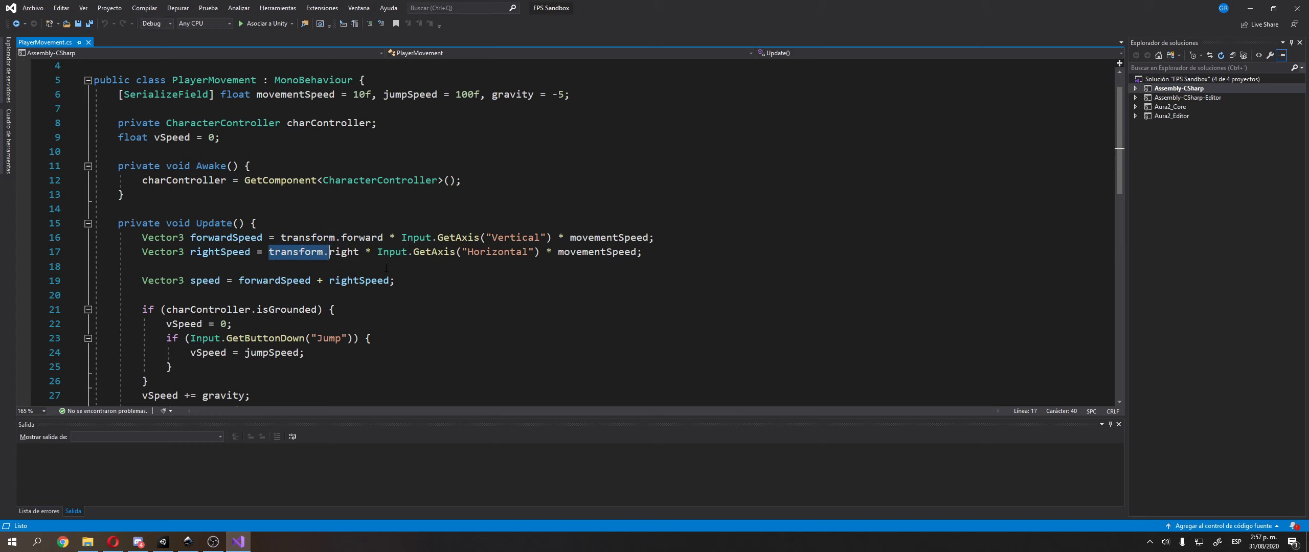
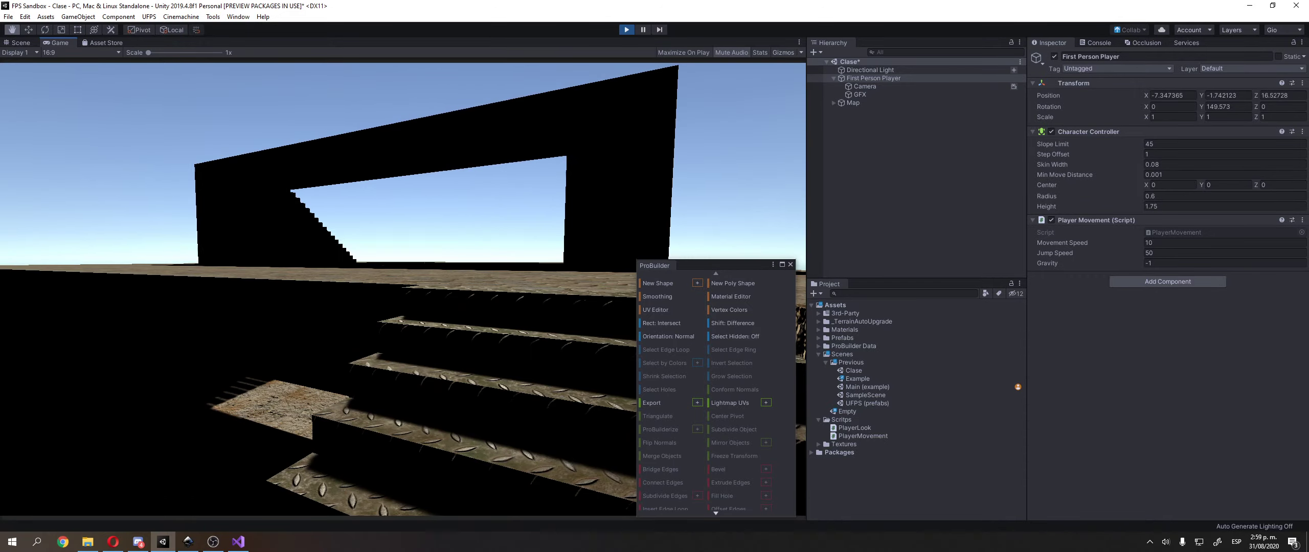
# - Stop the Unity play test and open the Main (example) scene, saving the changes to the Clase scene
pyautogui.press('Escape')
pyautogui.click(627, 29)
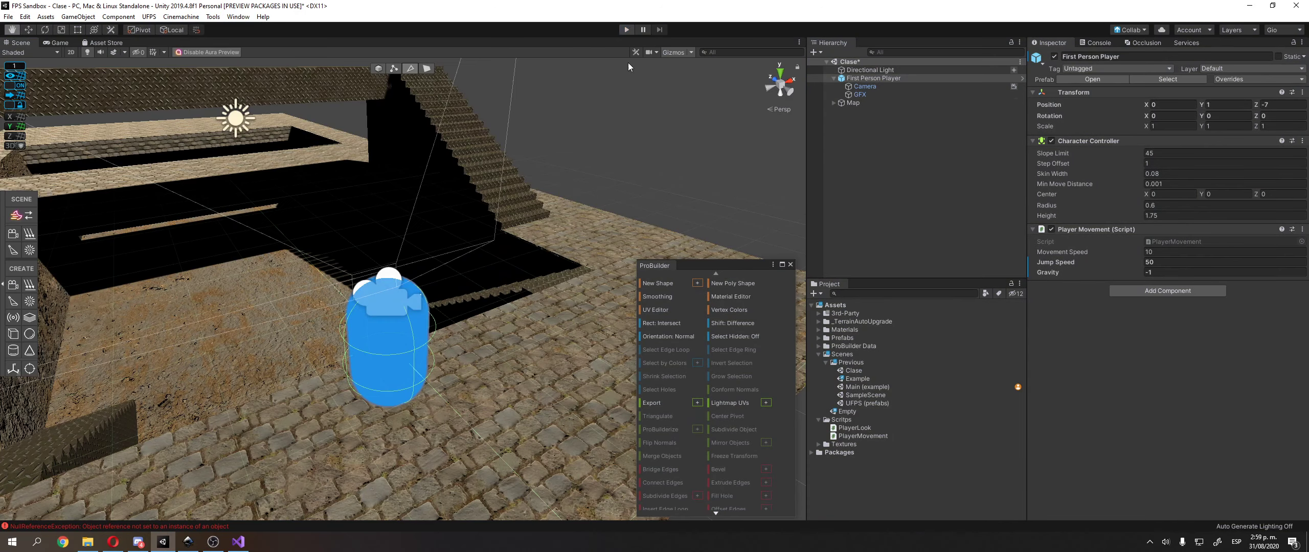
pyautogui.click(875, 387)
pyautogui.click(881, 389)
pyautogui.doubleClick(876, 387)
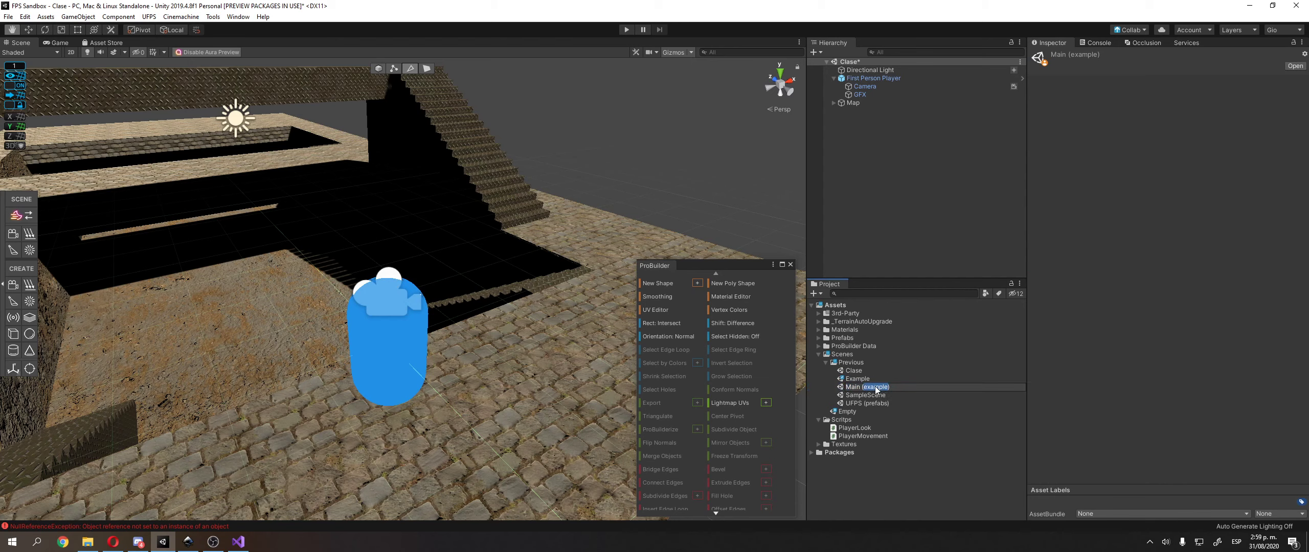
pyautogui.click(859, 373)
pyautogui.doubleClick(861, 386)
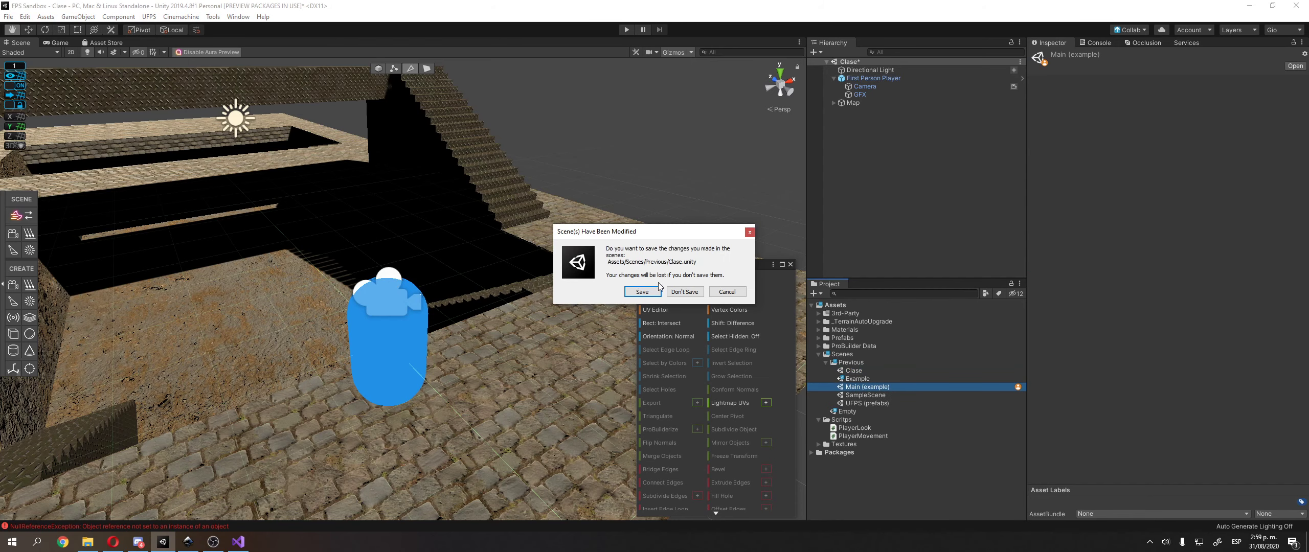
pyautogui.click(644, 292)
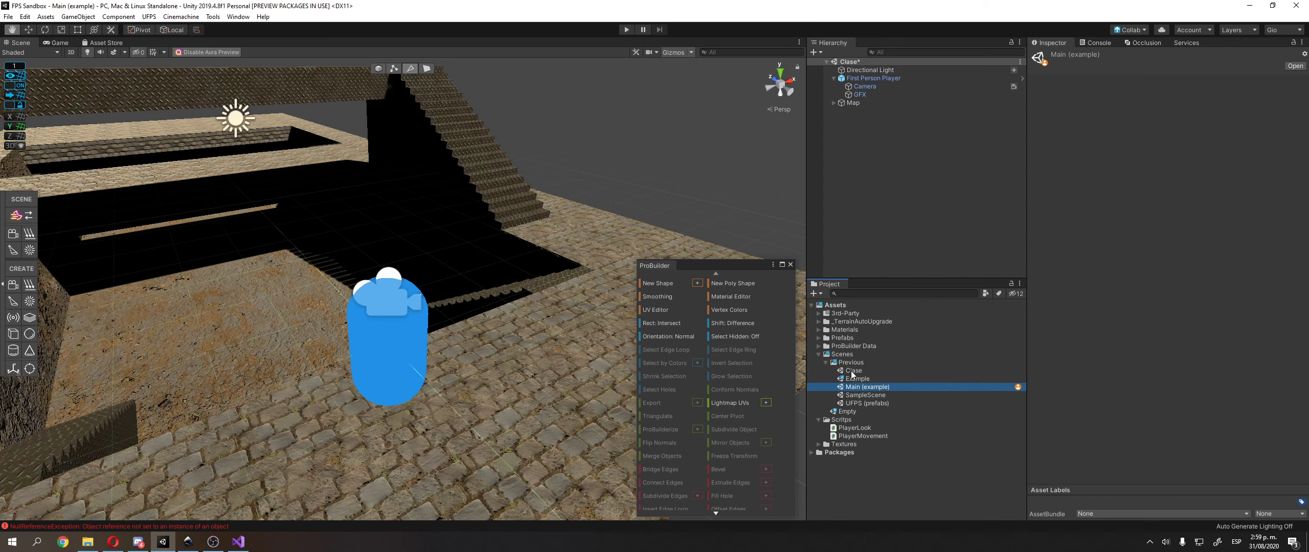
pyautogui.click(853, 372)
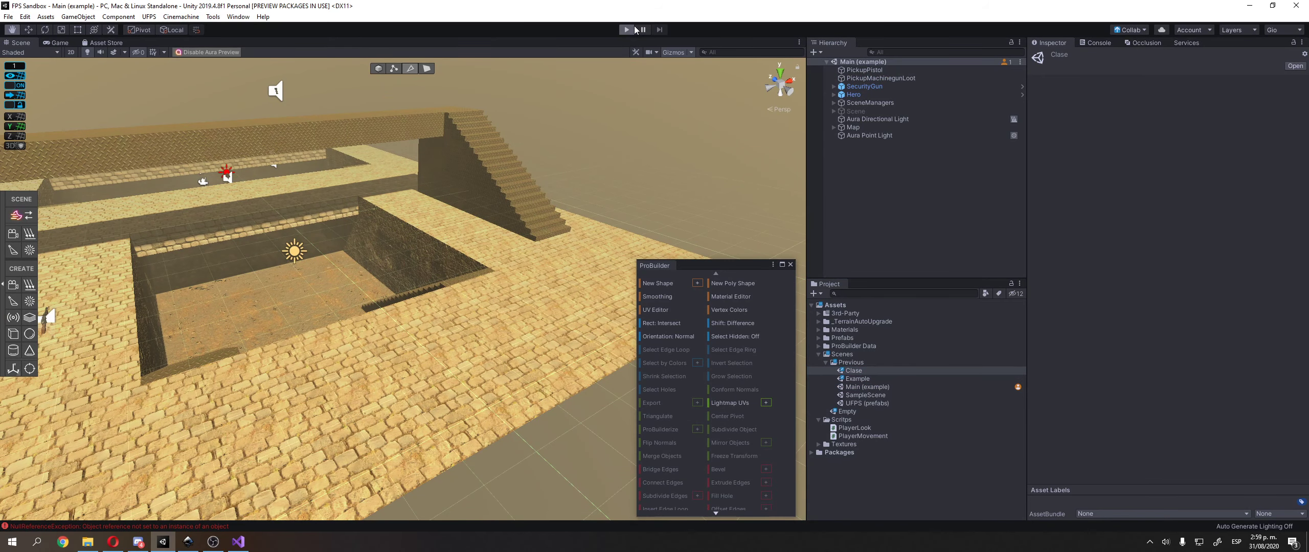
# - Play-test the Main (example) scene by walking around the map and firing the pistol, and stop play mode
pyautogui.click(636, 30)
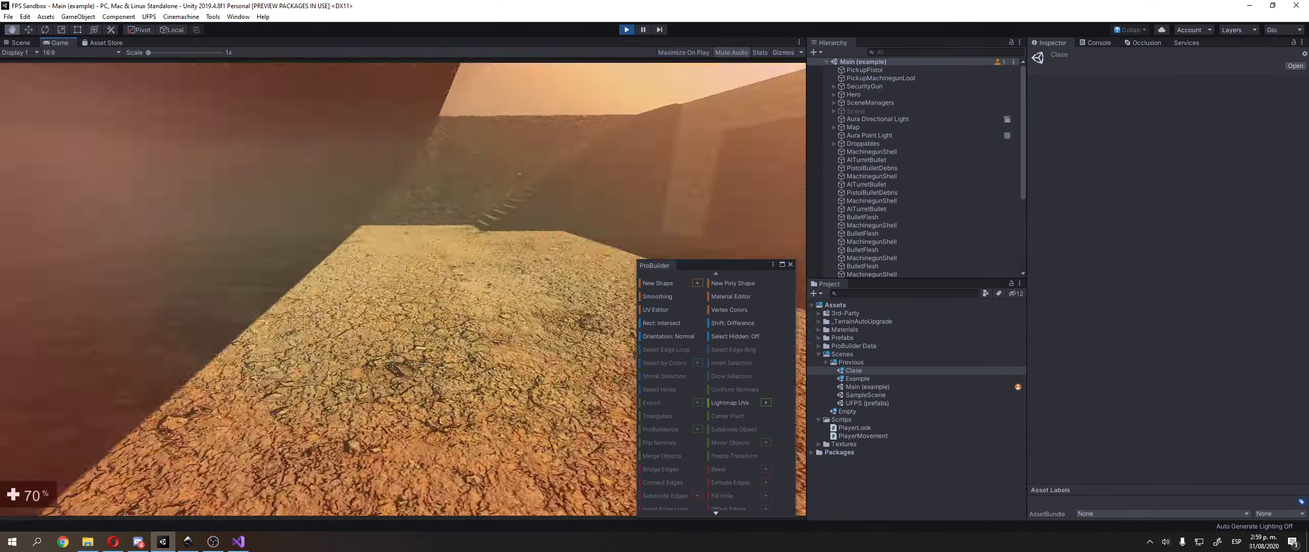
pyautogui.press('w')
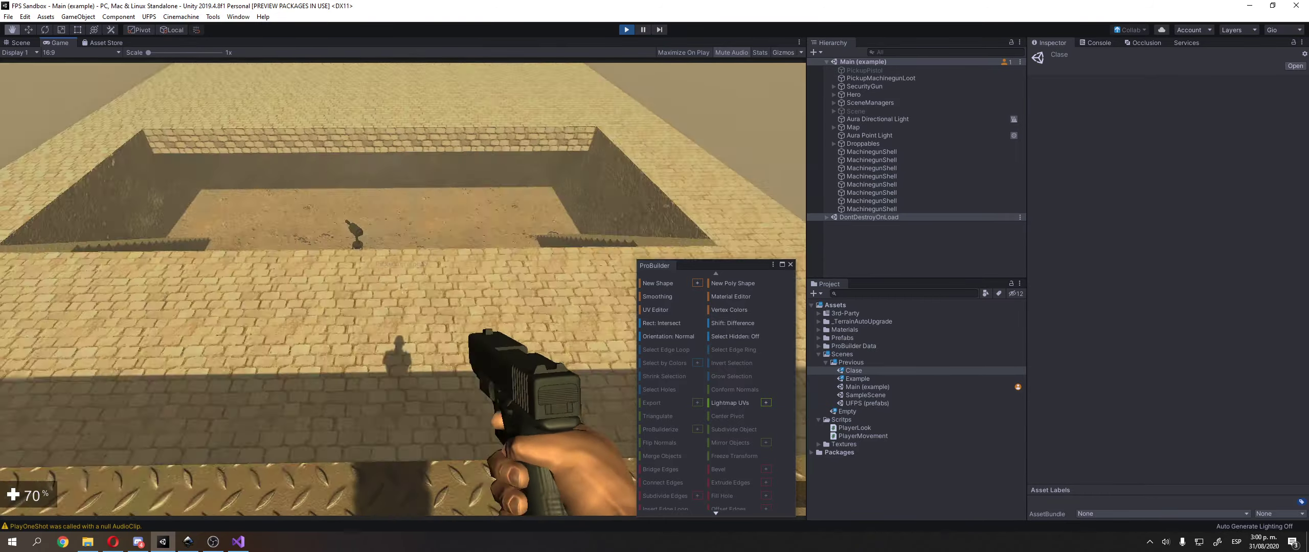
pyautogui.click(403, 288)
pyautogui.click(402, 289)
pyautogui.click(403, 289)
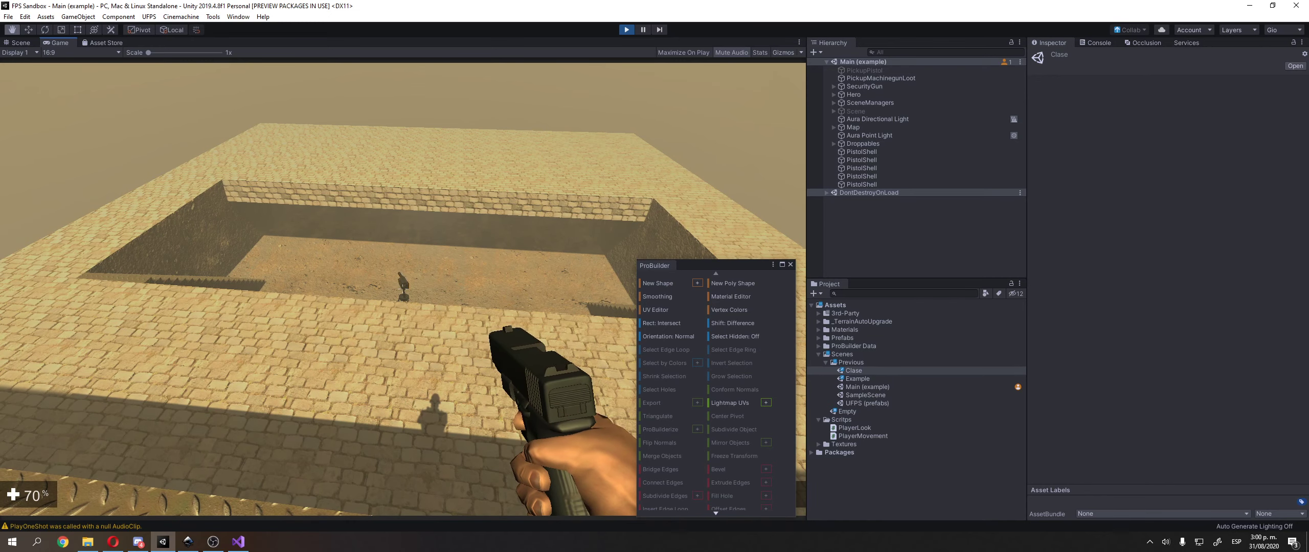
pyautogui.click(403, 289)
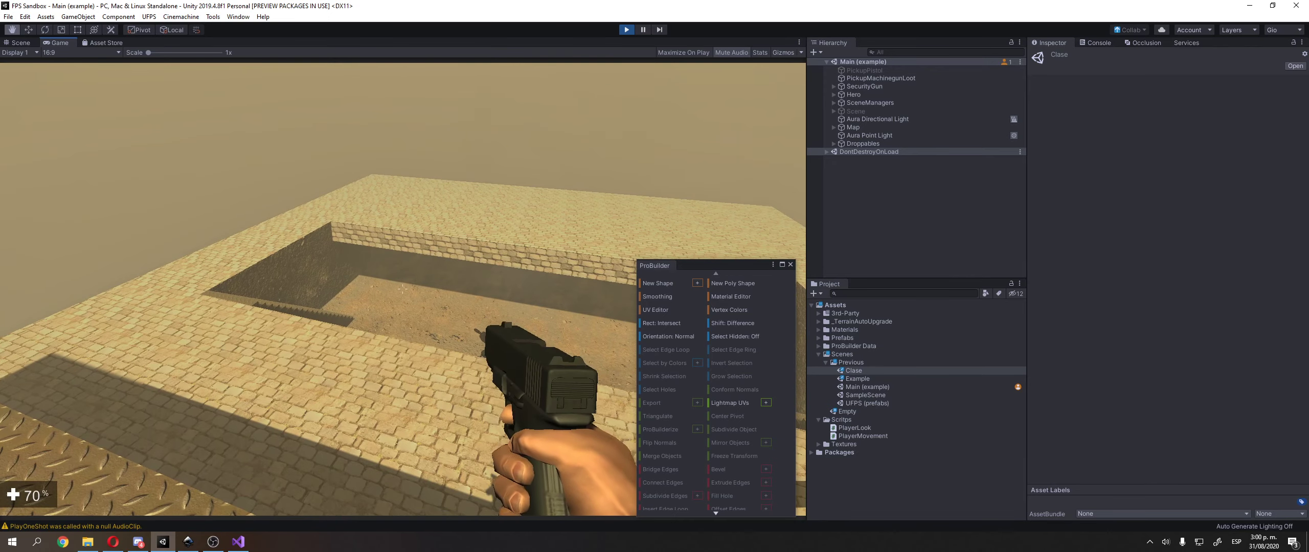
pyautogui.press('Escape')
pyautogui.click(625, 30)
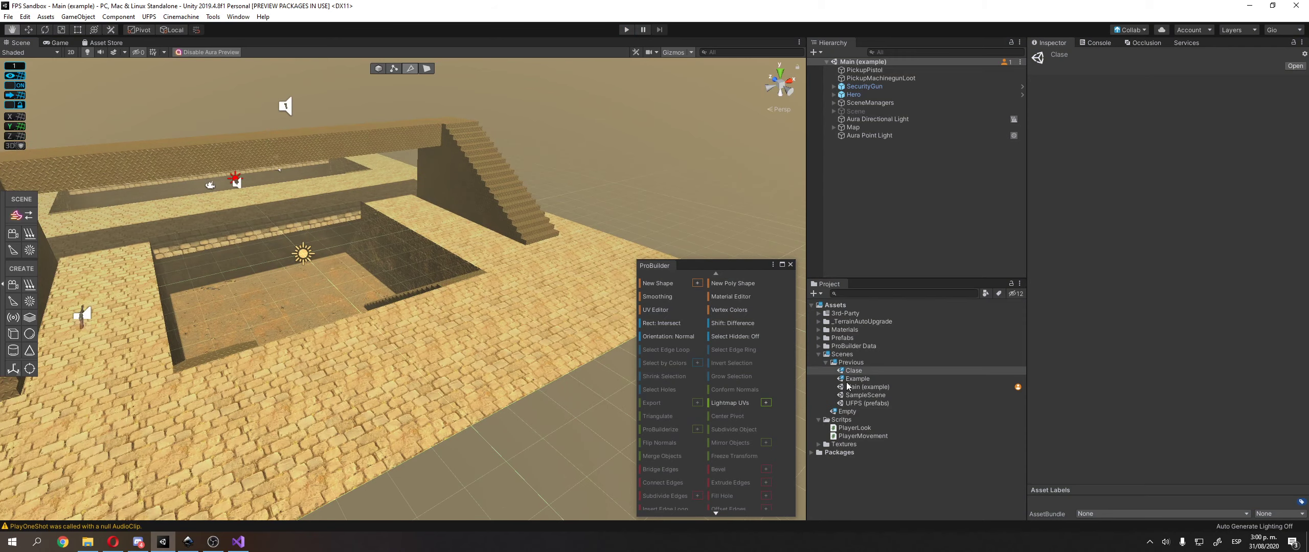
# - Switch to the Opera browser and review the Entrega en semana 9 section on the Unidad 1: Mapa course page
pyautogui.click(113, 541)
pyautogui.click(362, 6)
pyautogui.click(317, 8)
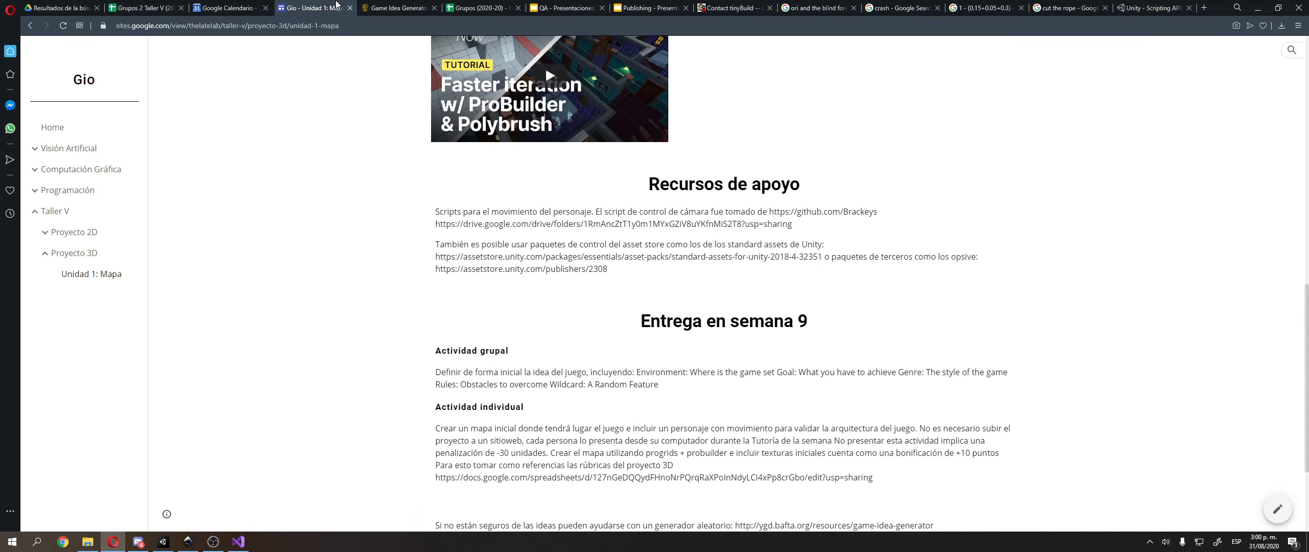
pyautogui.scroll(-2, 396, 252)
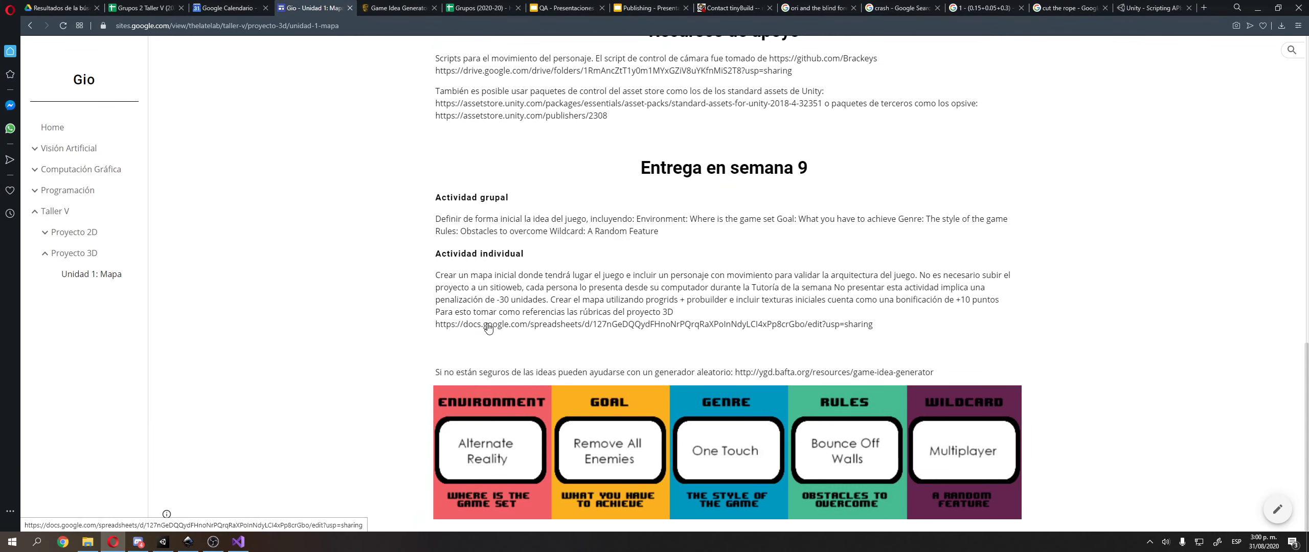
pyautogui.scroll(3, 489, 328)
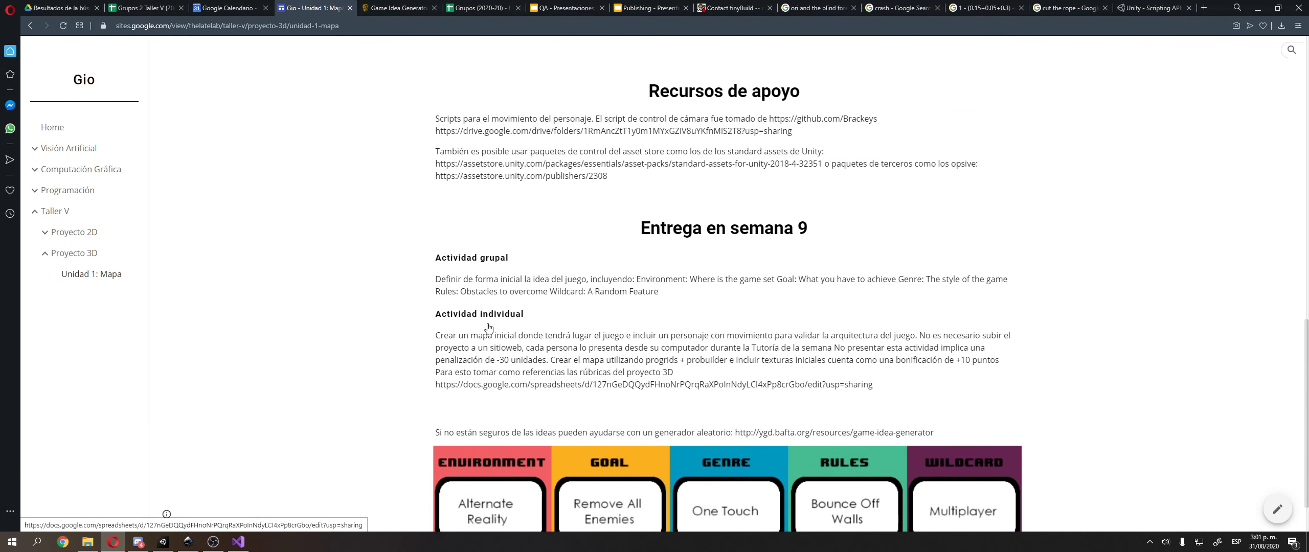
# - Open the Resources (public) Drive folder linked under Recursos de apoyo and preview PlayerLook.cs
pyautogui.click(636, 225)
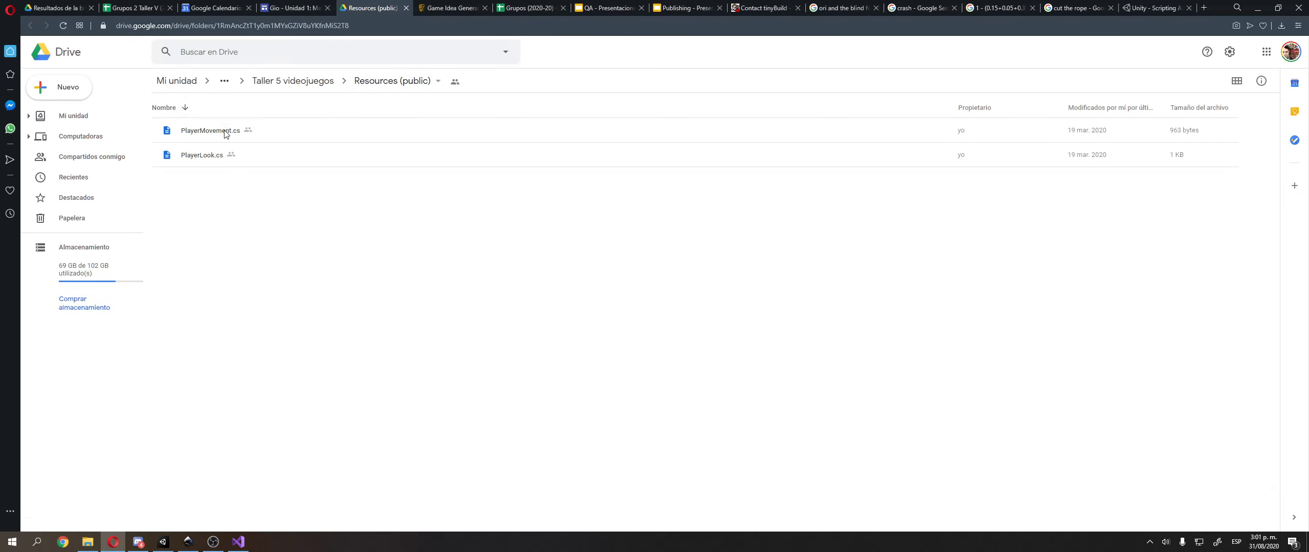
pyautogui.doubleClick(201, 156)
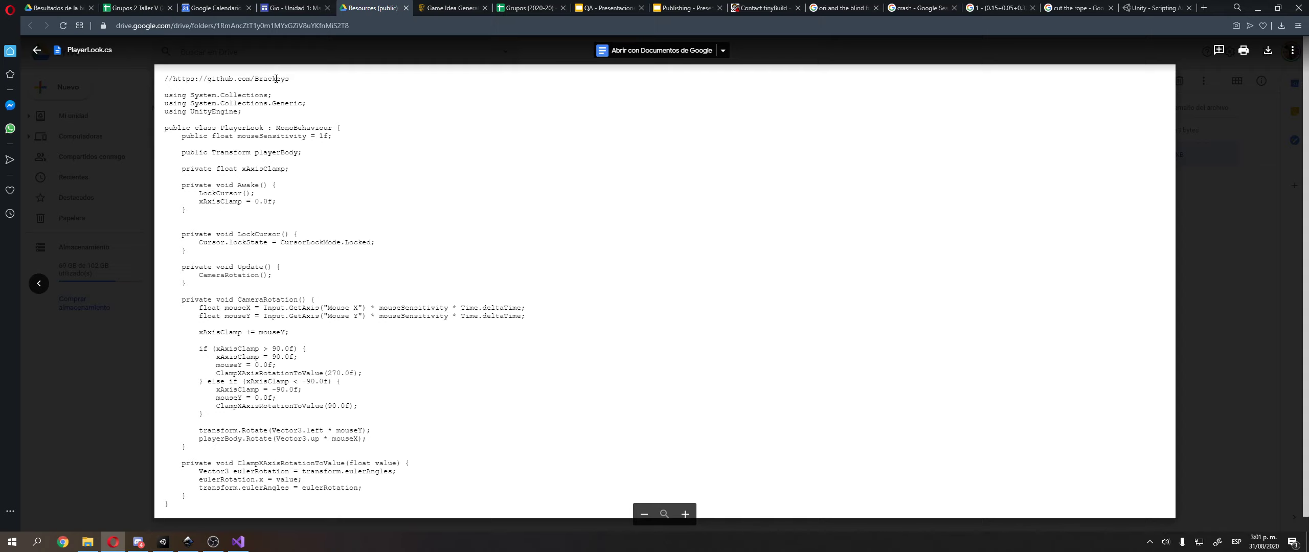
# - Highlight the GitHub credit line at the start of PlayerLook.cs, look over the script and close the preview
pyautogui.moveTo(287, 81); pyautogui.dragTo(158, 80)
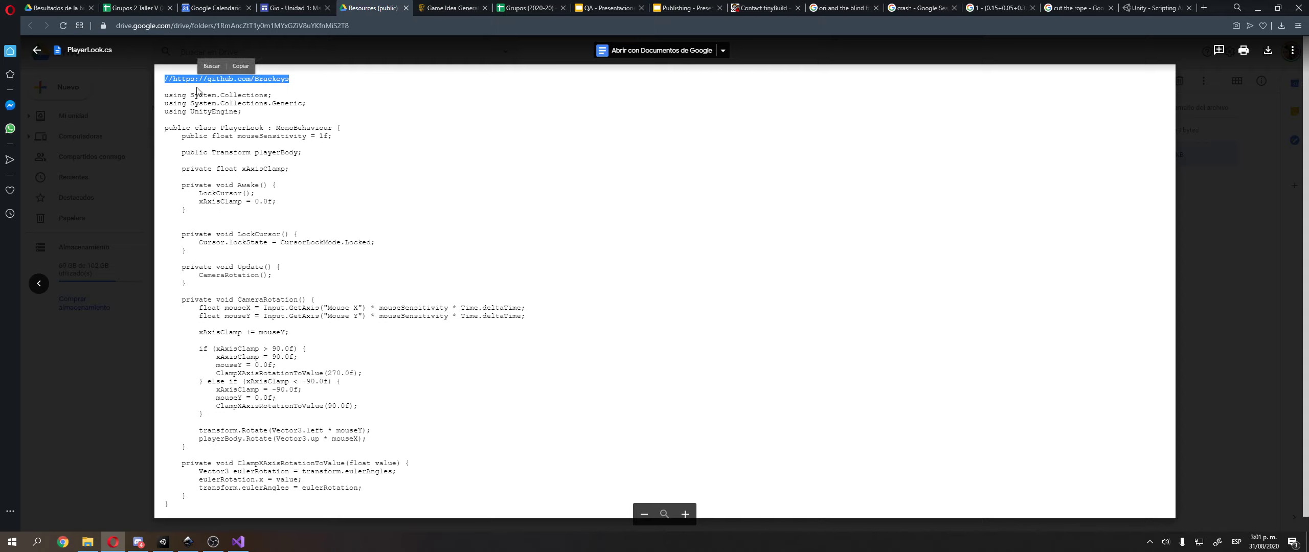
pyautogui.click(255, 90)
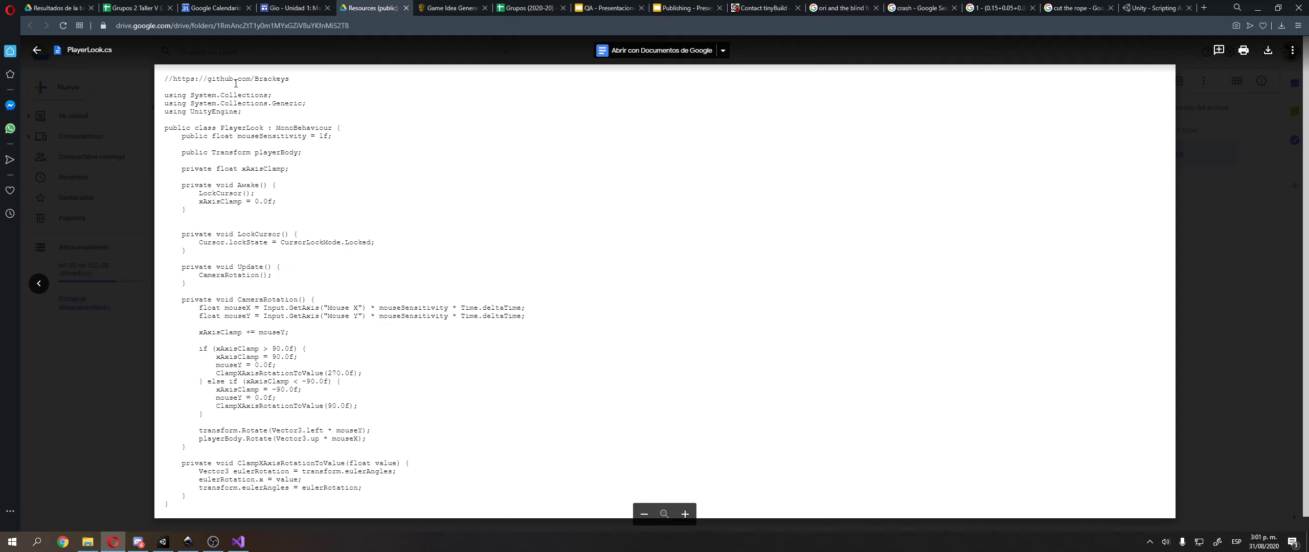
pyautogui.doubleClick(217, 78)
pyautogui.moveTo(308, 83); pyautogui.dragTo(174, 75)
pyautogui.click(266, 132)
pyautogui.scroll(-1, 265, 132)
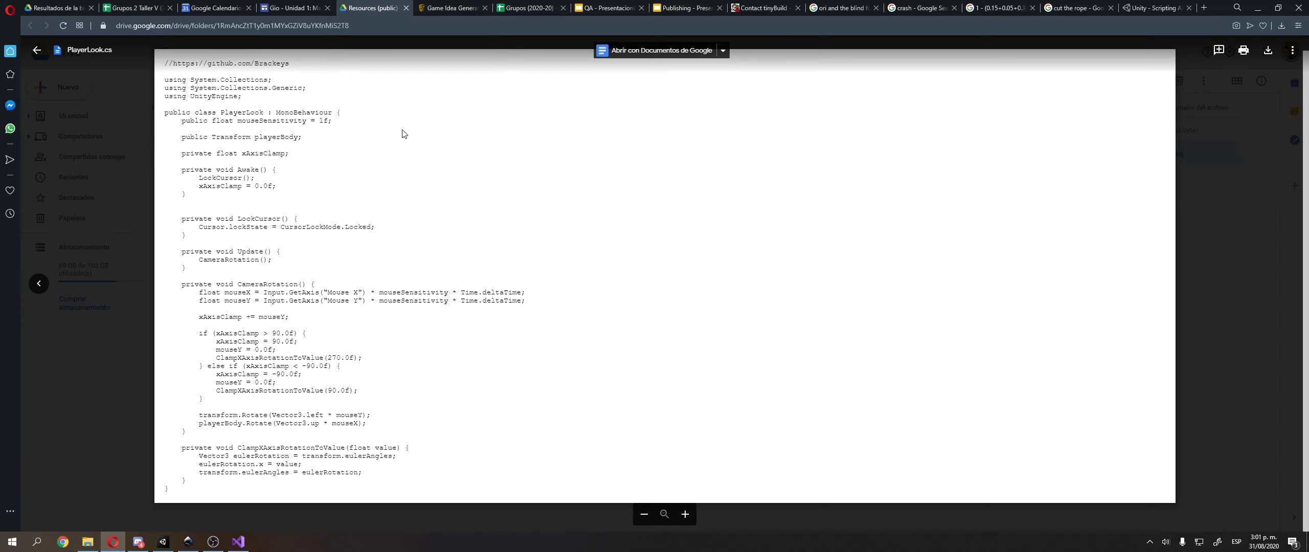
pyautogui.press('Escape')
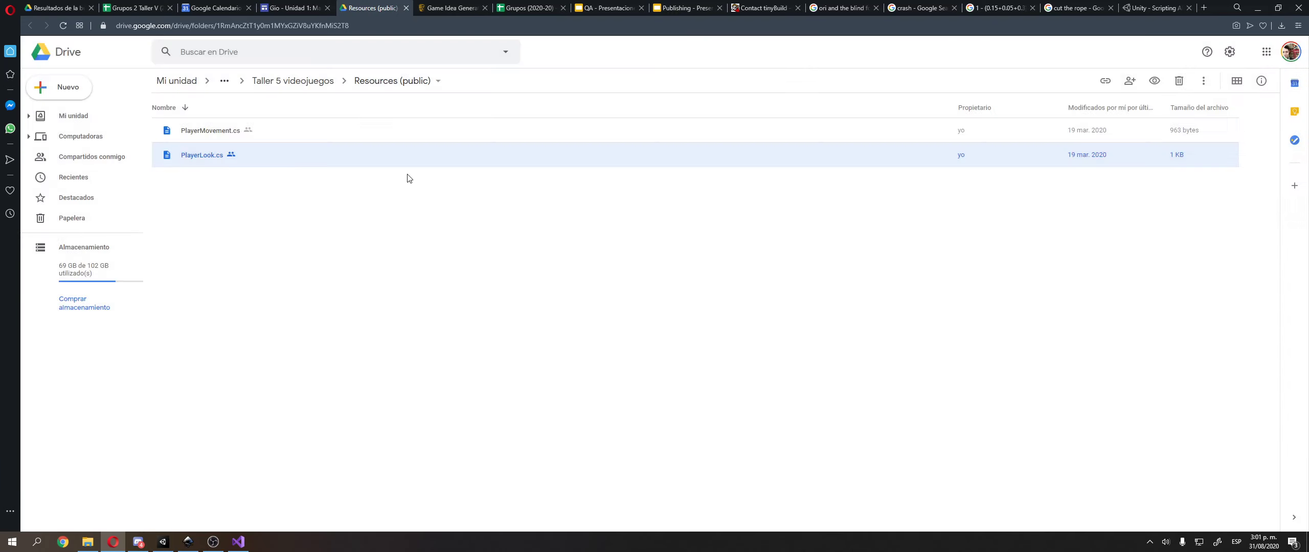
# - Search the web for "asset store" and open the Unity Asset Store site
pyautogui.click(286, 6)
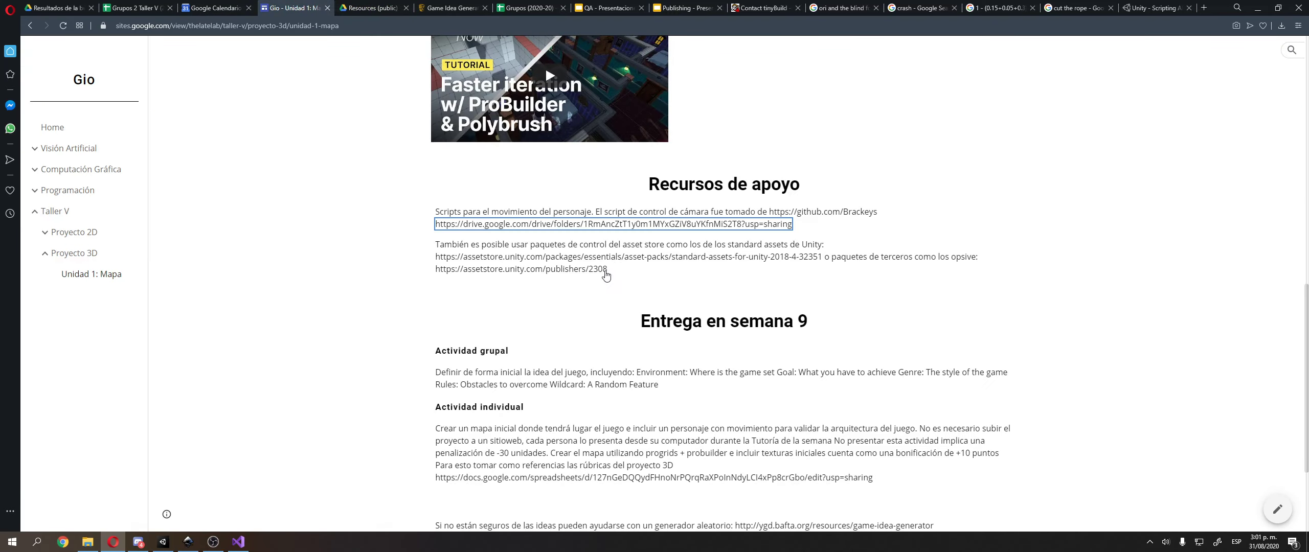
pyautogui.click(1156, 7)
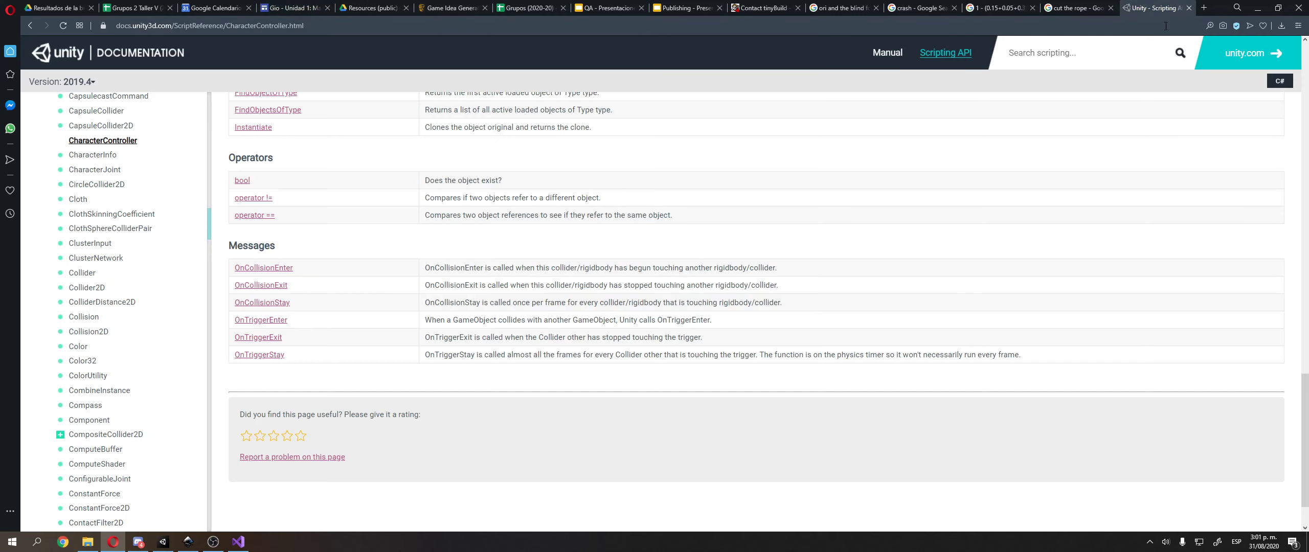
pyautogui.write('ass')
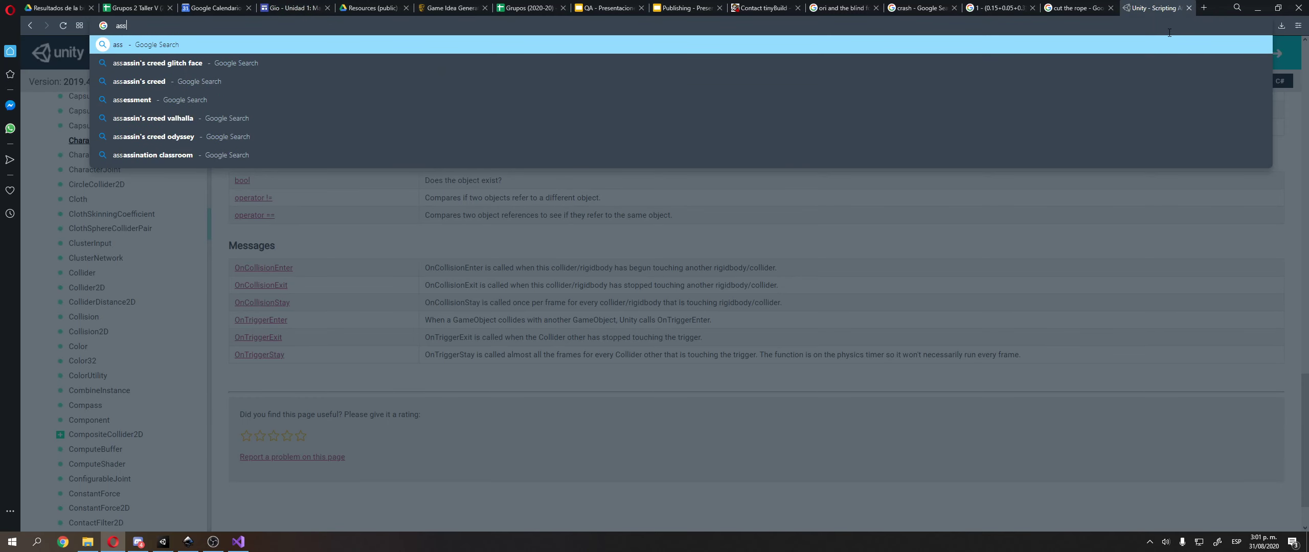
pyautogui.write('et store')
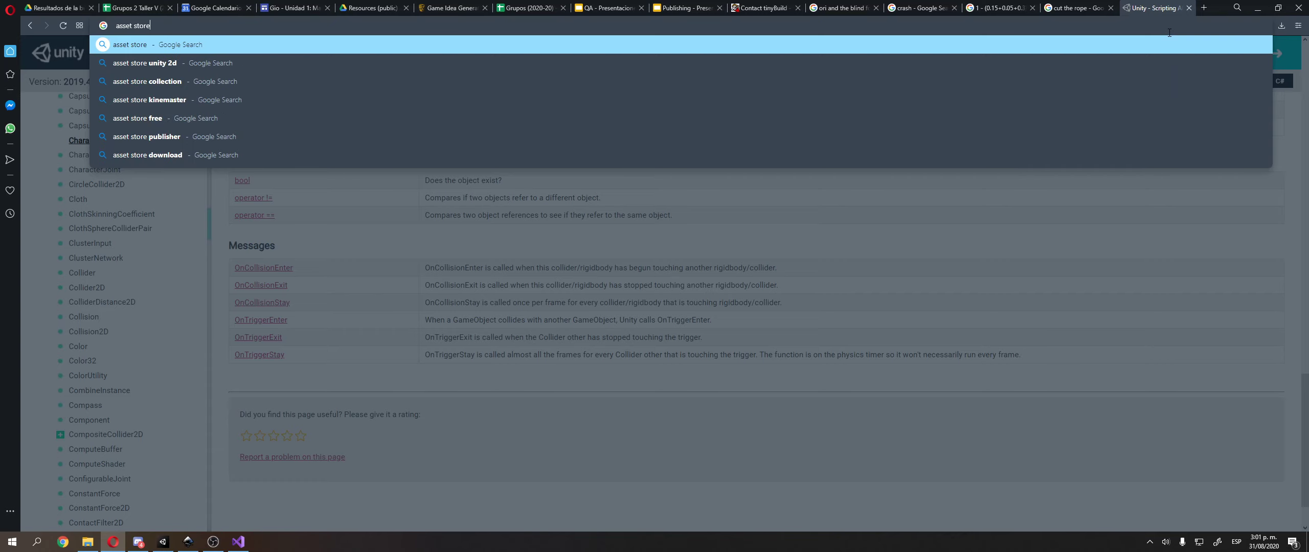
pyautogui.press('Return')
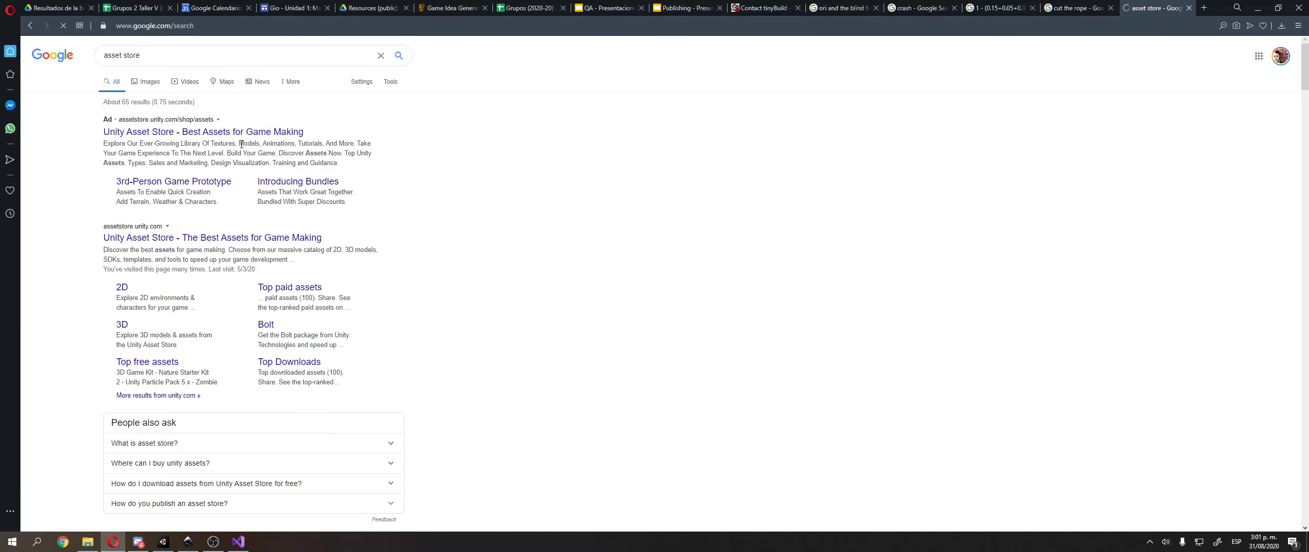
pyautogui.click(210, 131)
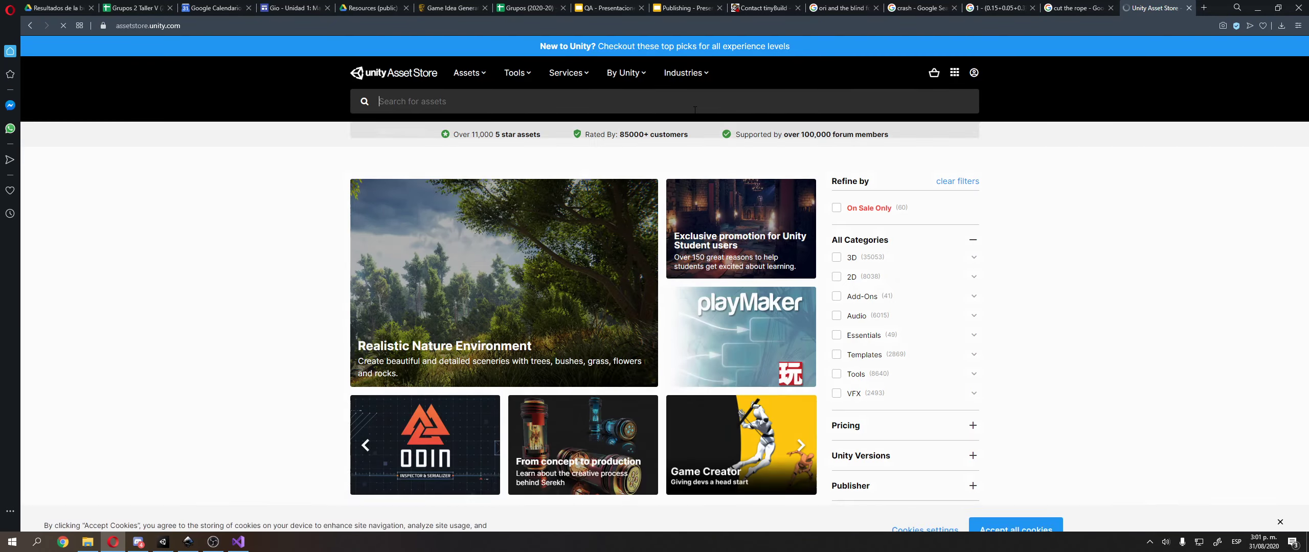
# - Search the Asset Store for "ufps" and open the publisher page of Opsive from the UFPS: Ultimate FPS result
pyautogui.click(762, 101)
pyautogui.write('ufps')
pyautogui.press('Return')
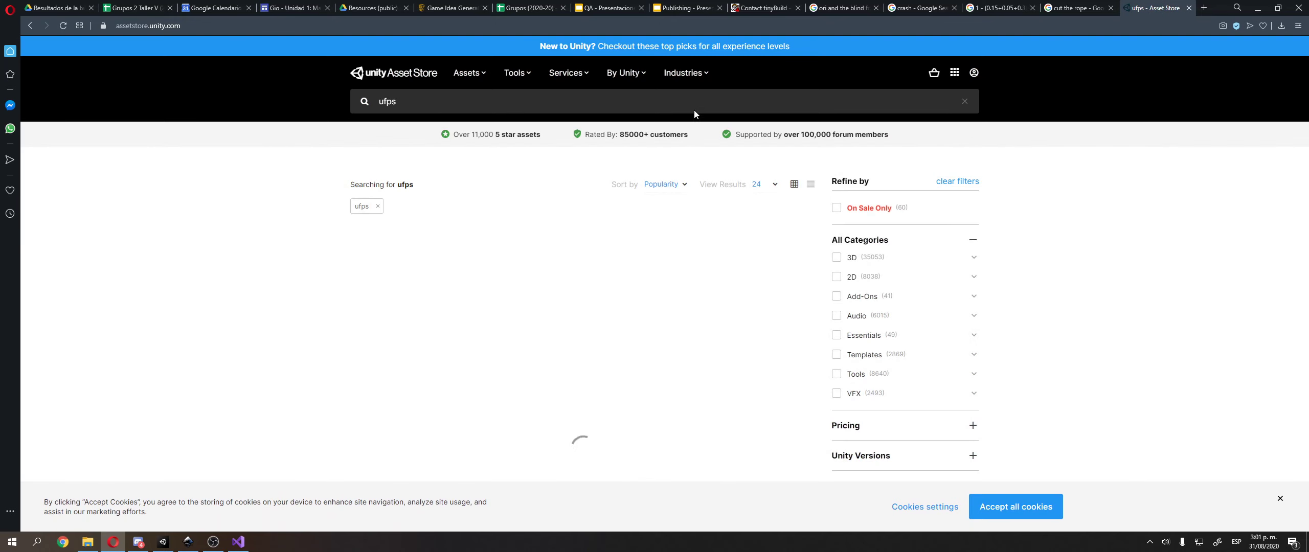
pyautogui.scroll(-3, 519, 269)
pyautogui.scroll(-3, 520, 270)
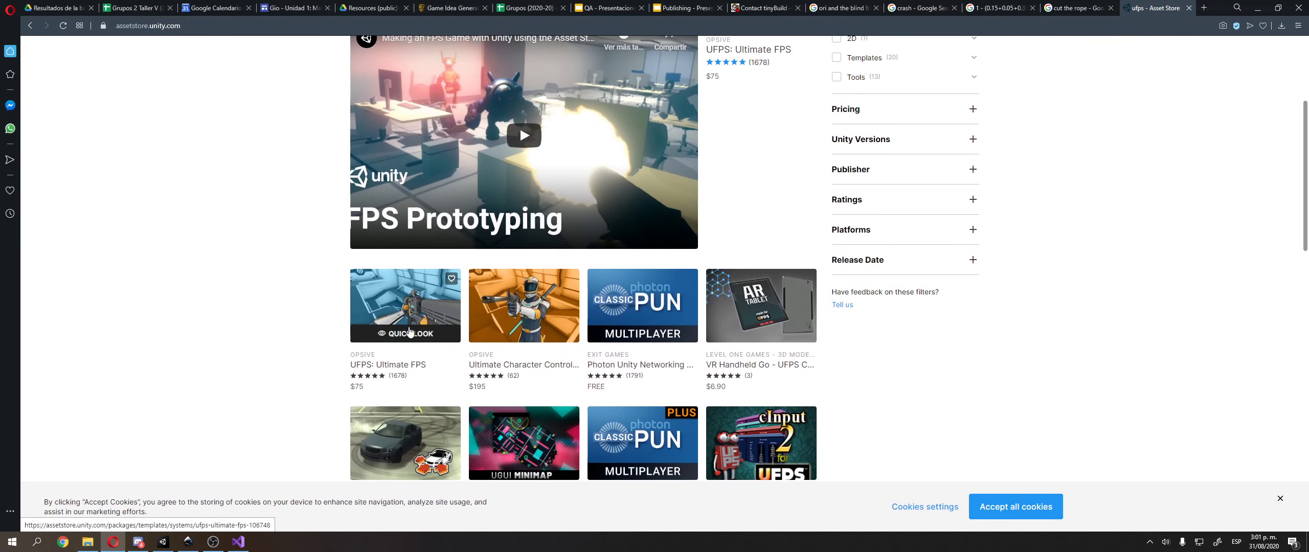
pyautogui.click(366, 353)
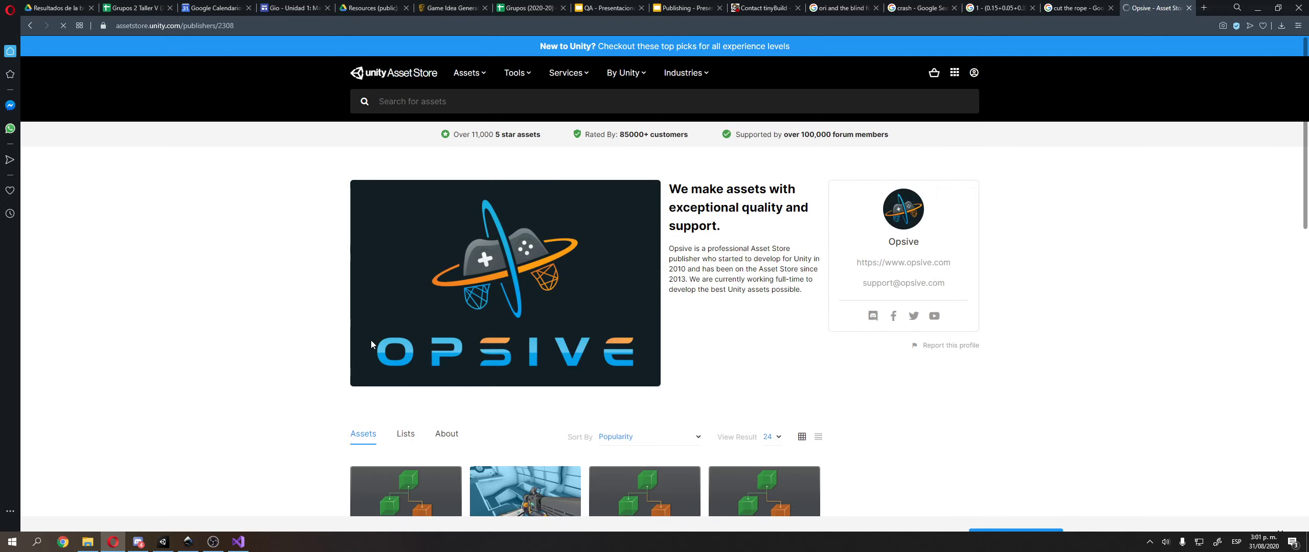
# - Browse the list of character controller assets on Opsive's publisher page
pyautogui.scroll(-5, 370, 339)
pyautogui.scroll(2, 422, 269)
pyautogui.scroll(3, 421, 270)
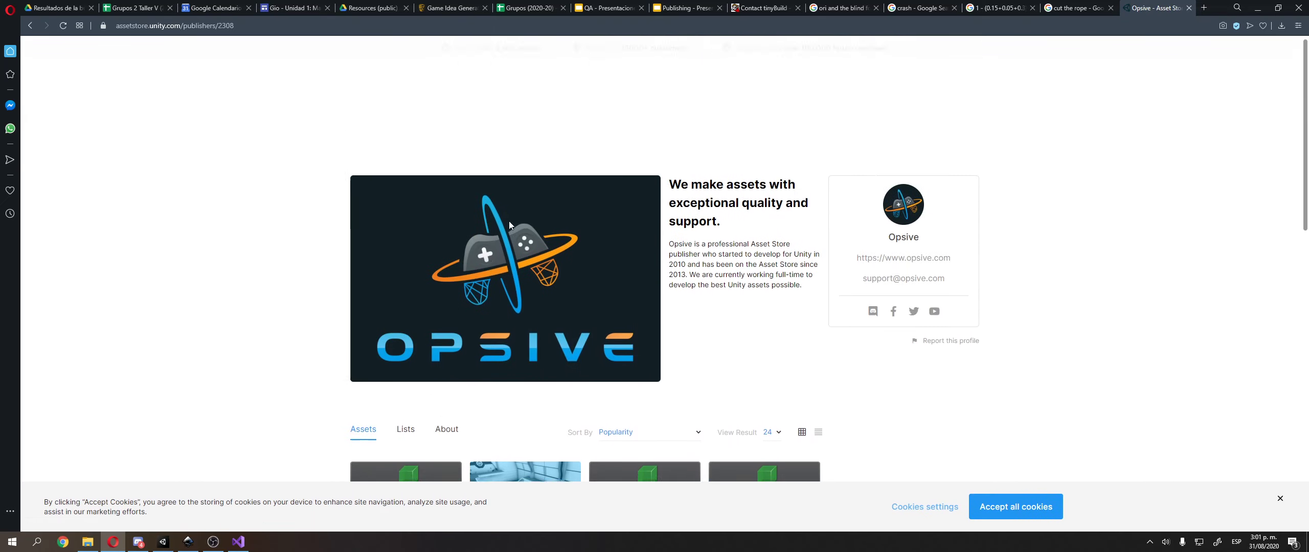
pyautogui.scroll(-5, 447, 256)
pyautogui.scroll(-2, 504, 238)
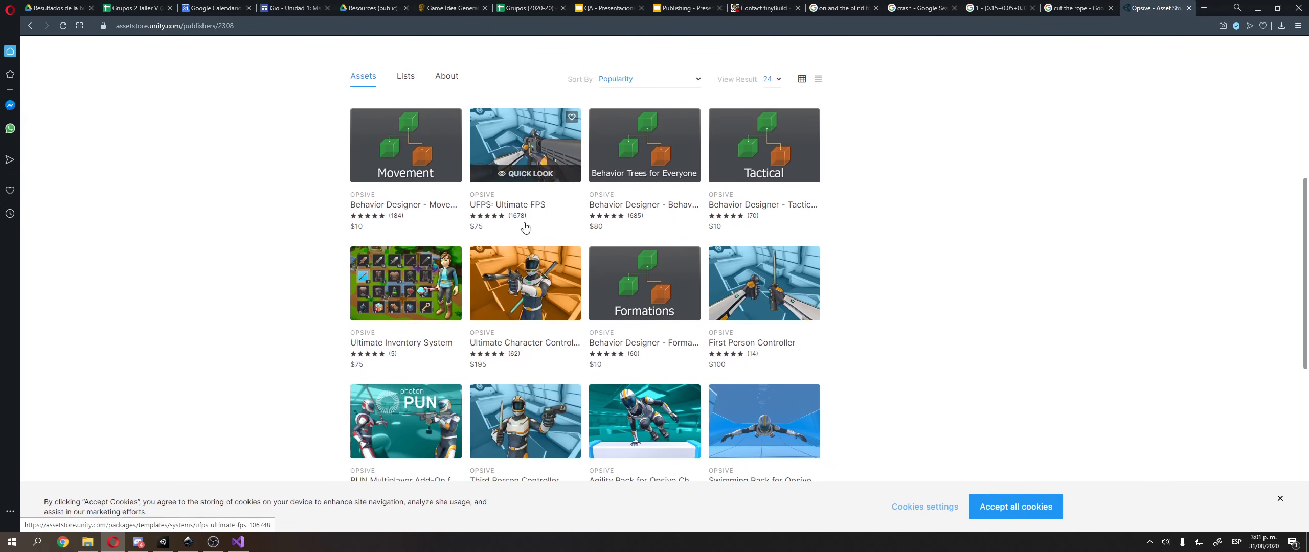
pyautogui.scroll(-1, 766, 238)
pyautogui.scroll(-1, 765, 237)
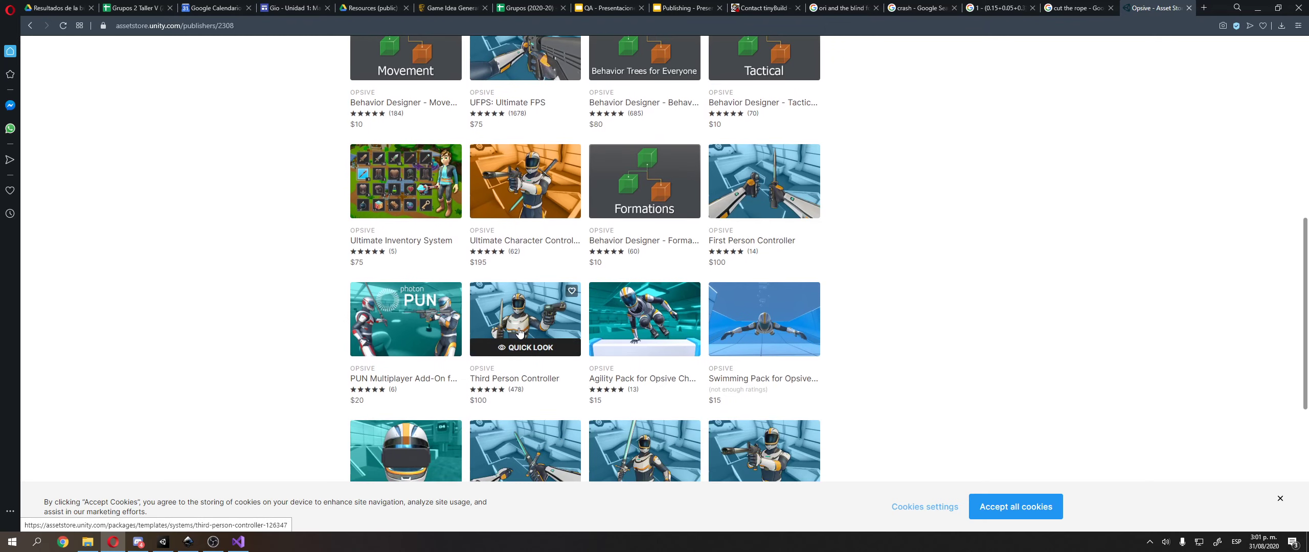
pyautogui.scroll(-2, 520, 333)
pyautogui.scroll(-2, 561, 242)
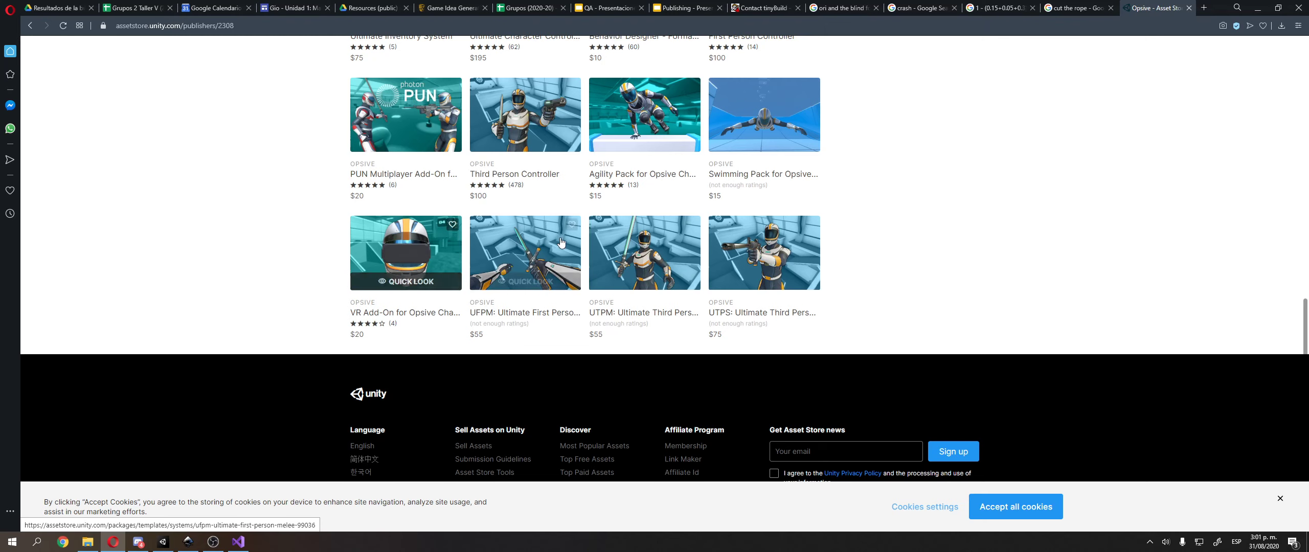
pyautogui.scroll(2, 561, 241)
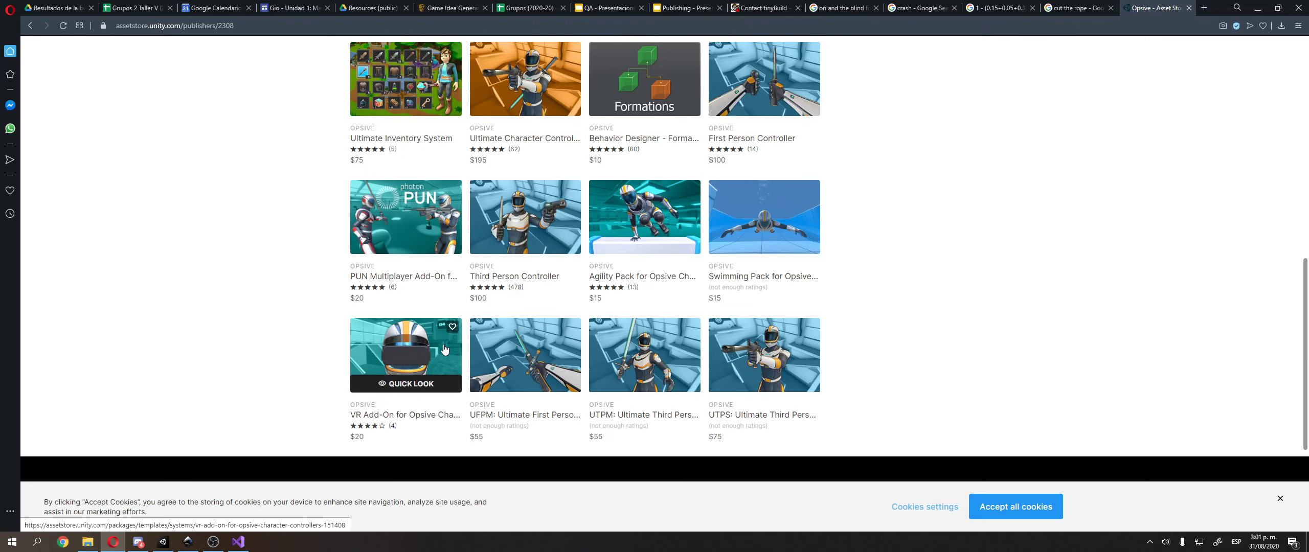
pyautogui.scroll(5, 443, 349)
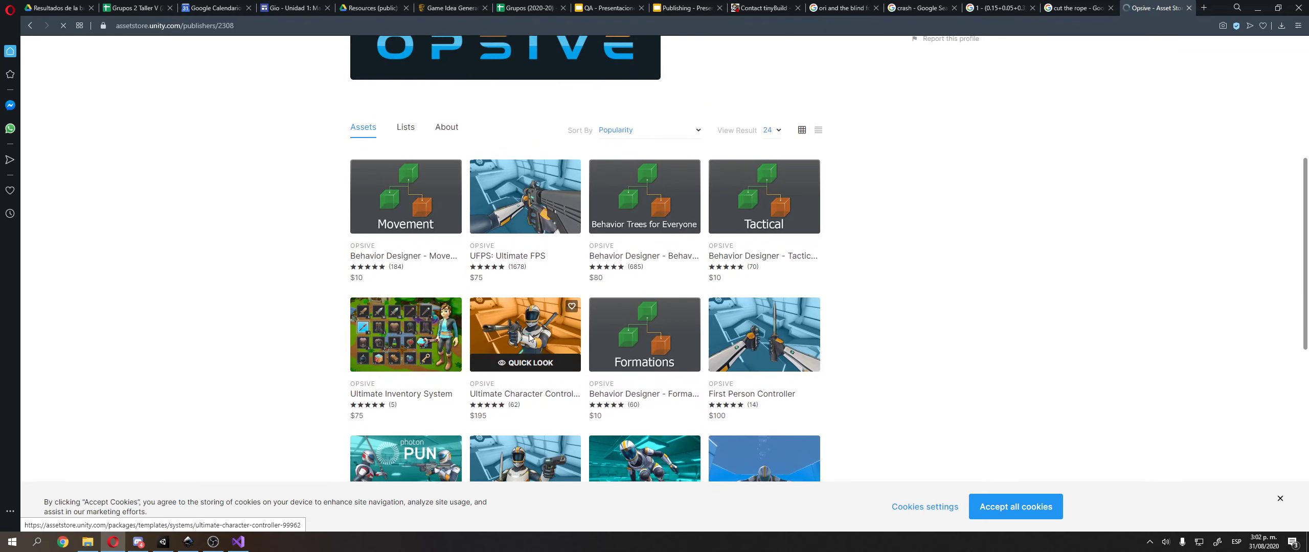
# - Open the Ultimate Character Controller asset, view its Character Controller Comparison image and return to the Opsive publisher page
pyautogui.click(529, 337)
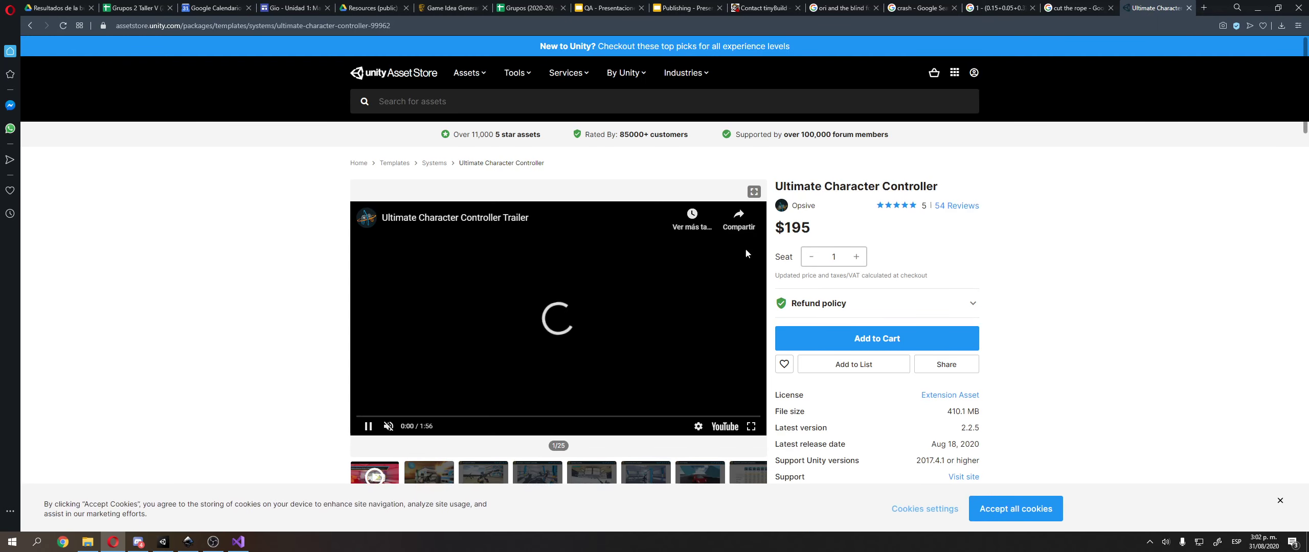
pyautogui.scroll(-1, 468, 398)
pyautogui.click(467, 418)
pyautogui.scroll(-1, 521, 423)
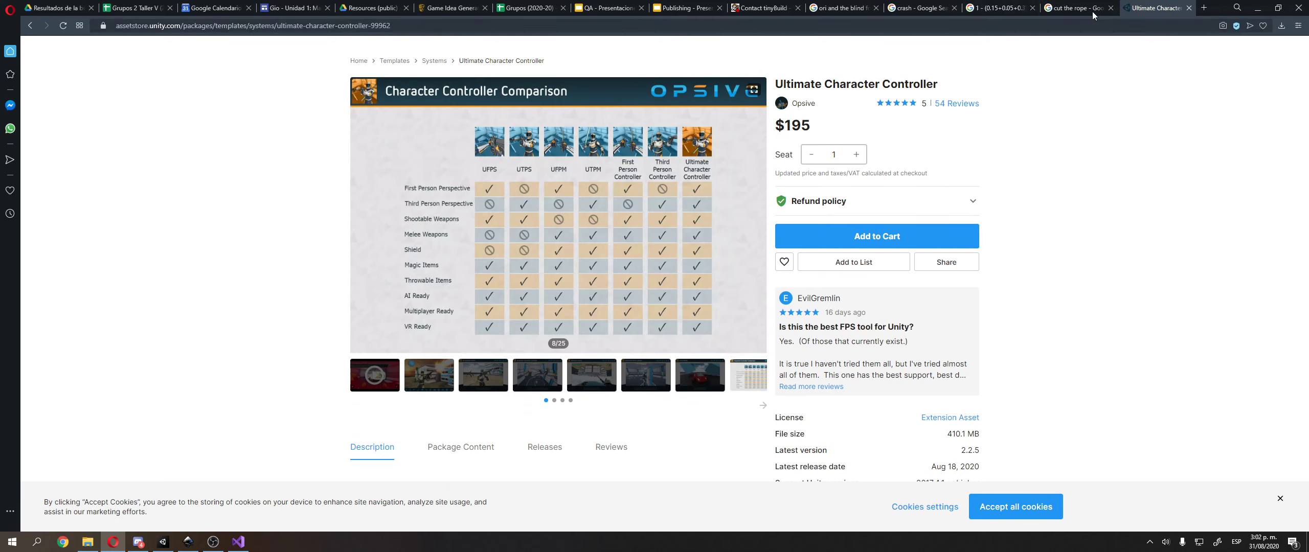
pyautogui.click(30, 26)
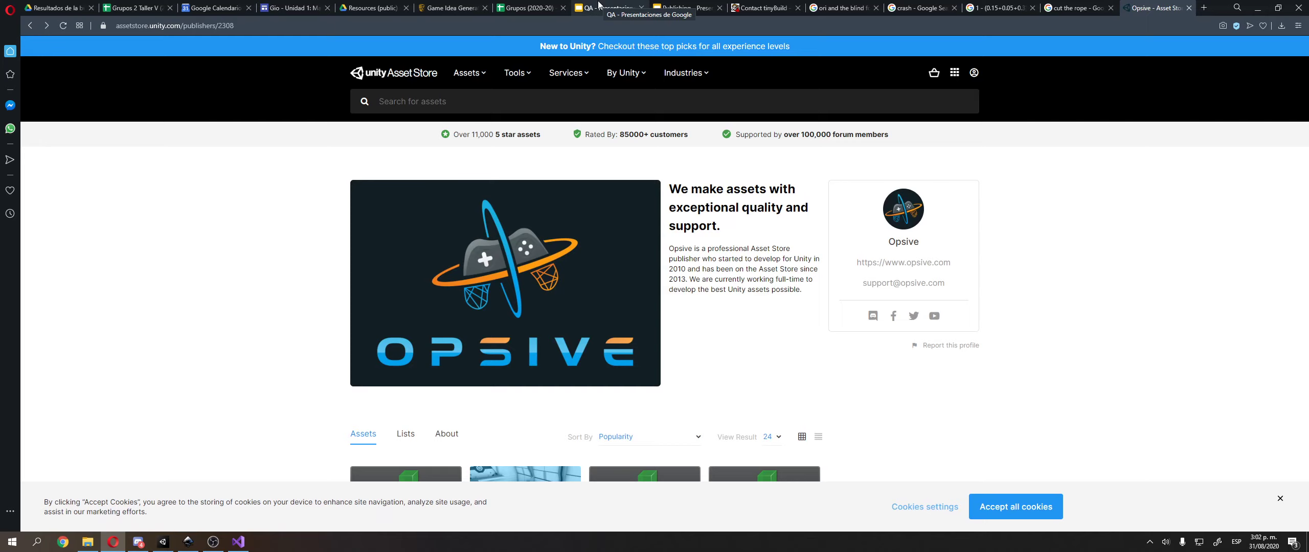
# - Search the Asset Store for "standard assets"
pyautogui.click(549, 101)
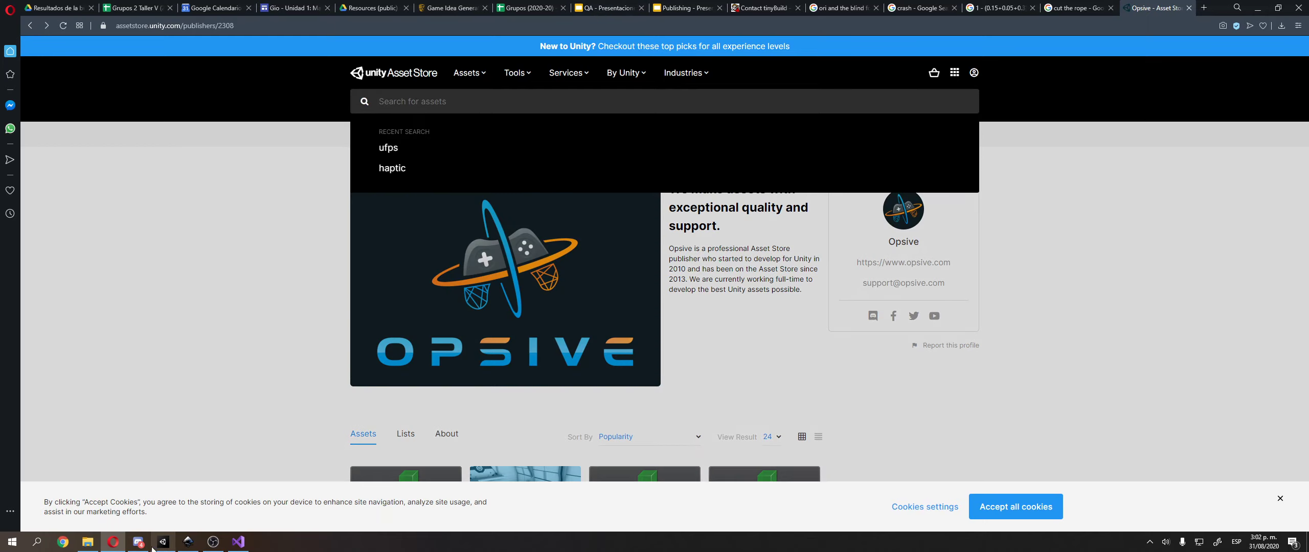
pyautogui.write('stanad')
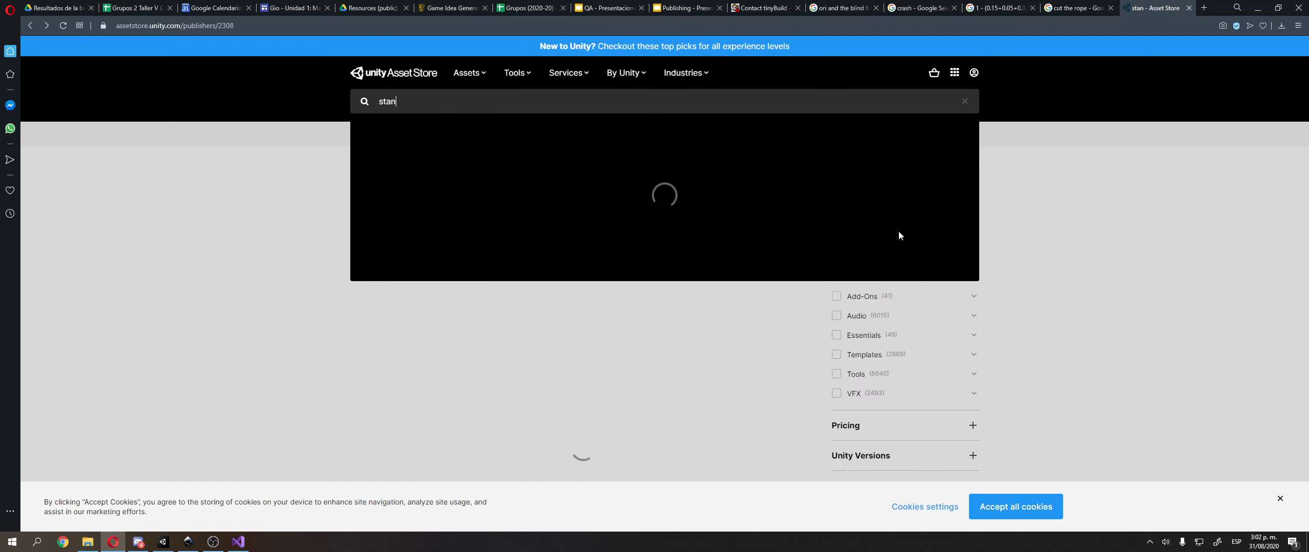
pyautogui.press('BackSpace')
pyautogui.press('BackSpace')
pyautogui.write('dard ')
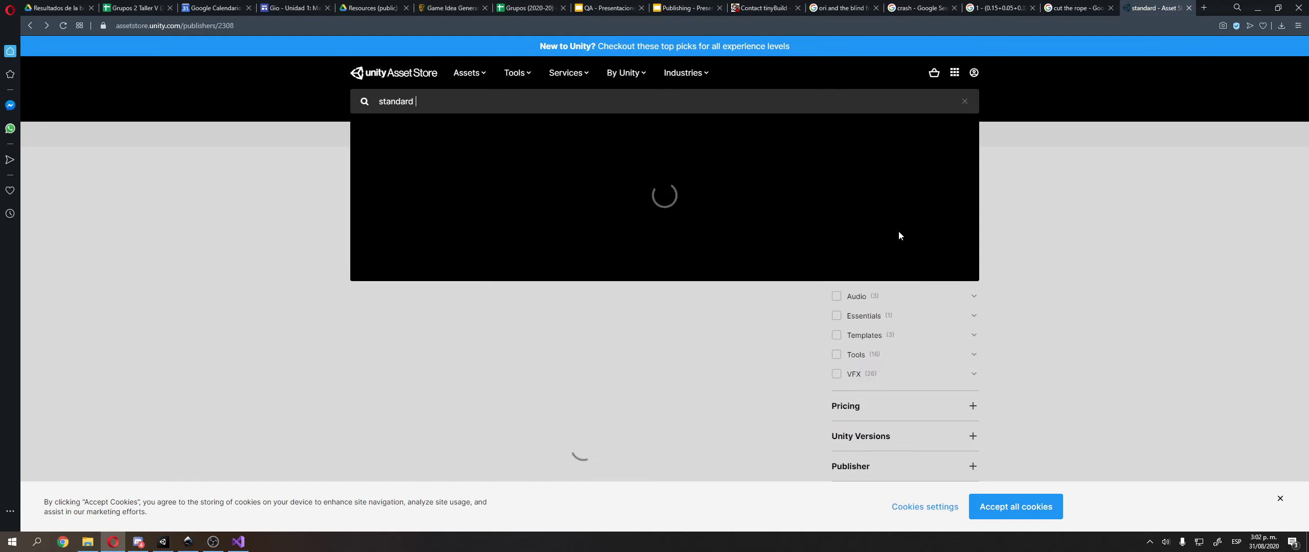
pyautogui.write('assets')
pyautogui.press('Return')
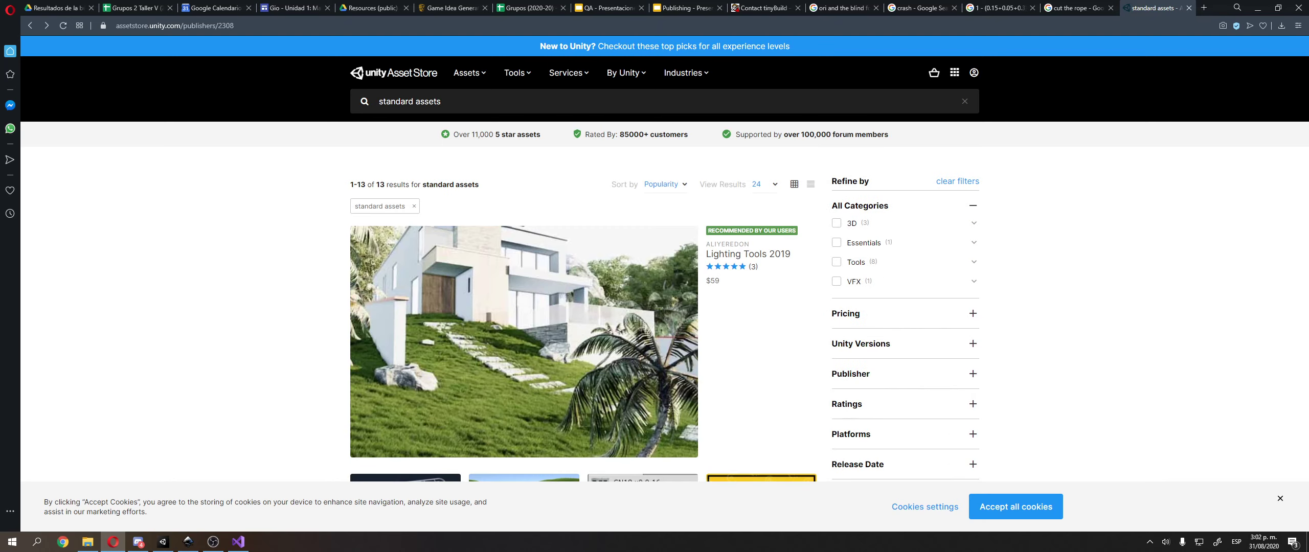
# - Bring up Unity Hub and open the VFX (Compilation) project
pyautogui.click(1150, 542)
pyautogui.click(1129, 481)
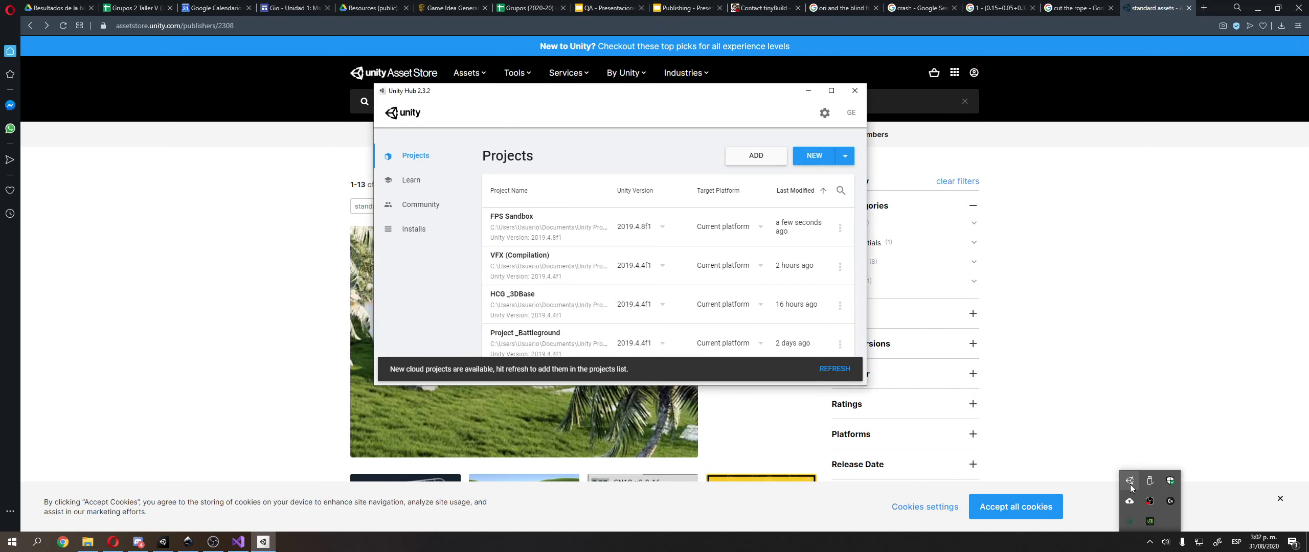
pyautogui.click(521, 251)
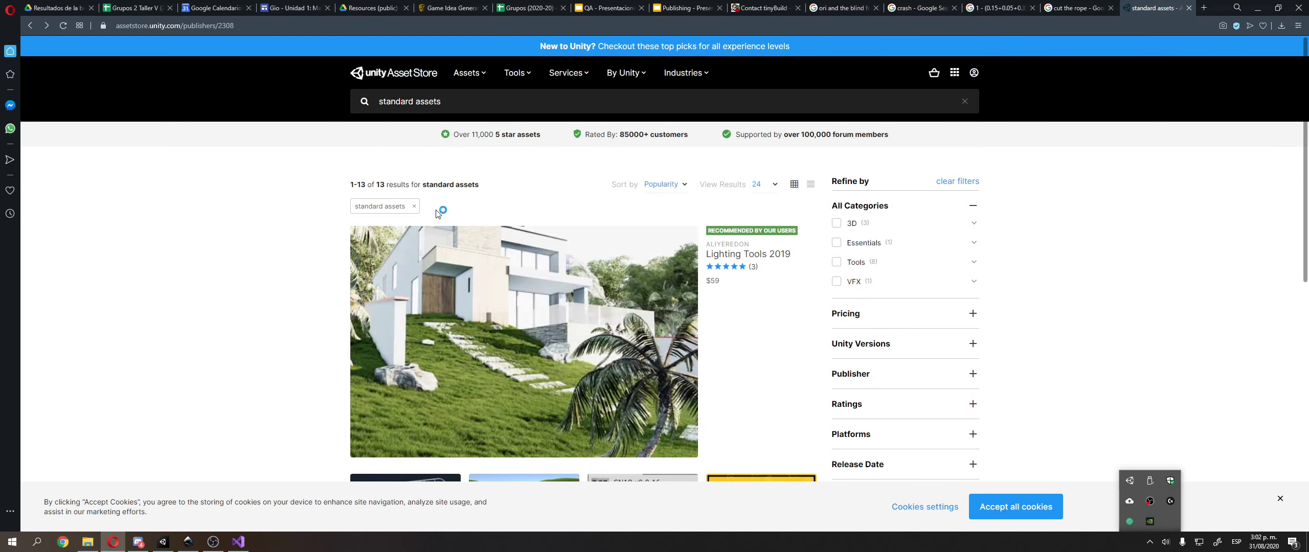
# - Open the Standard Assets (for Unity 2018.4) page from the search results and show its third preview image
pyautogui.scroll(-6, 443, 208)
pyautogui.click(394, 221)
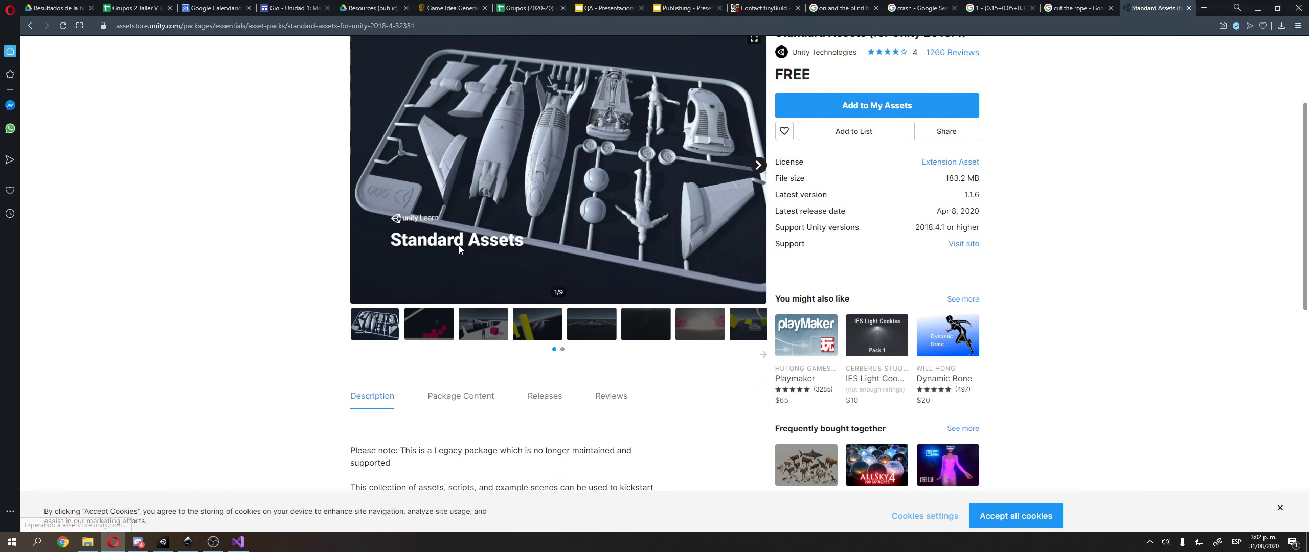
pyautogui.click(483, 323)
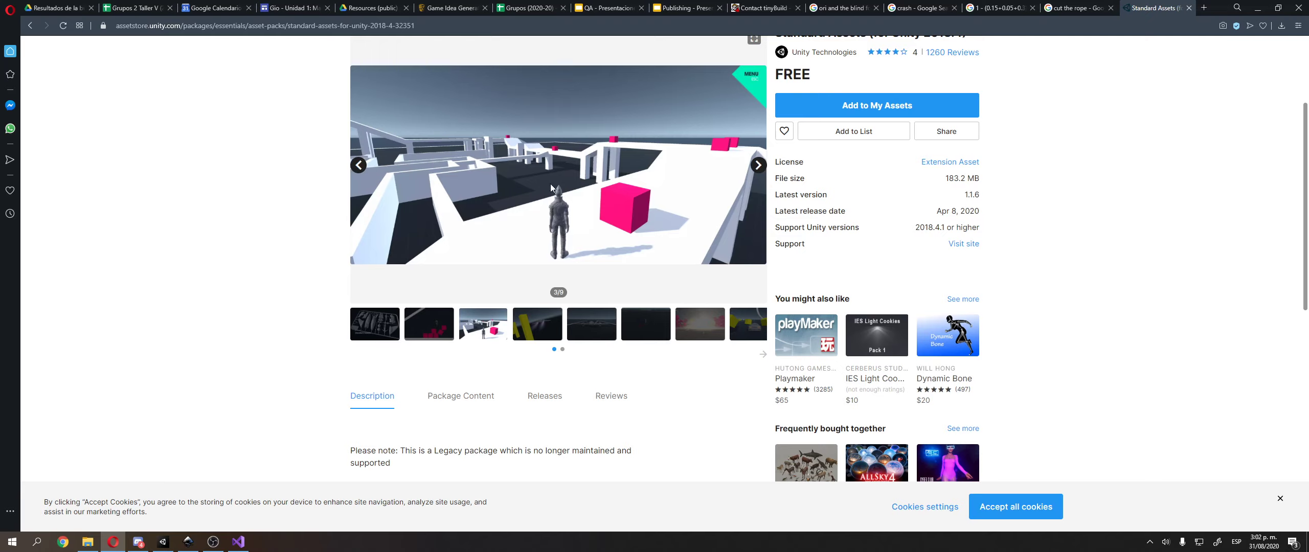
# - Switch to the FPS Sandbox project in the Unity editor and examine the map's sunken area, stairs and walls up close
pyautogui.click(173, 543)
pyautogui.click(173, 543)
pyautogui.click(174, 540)
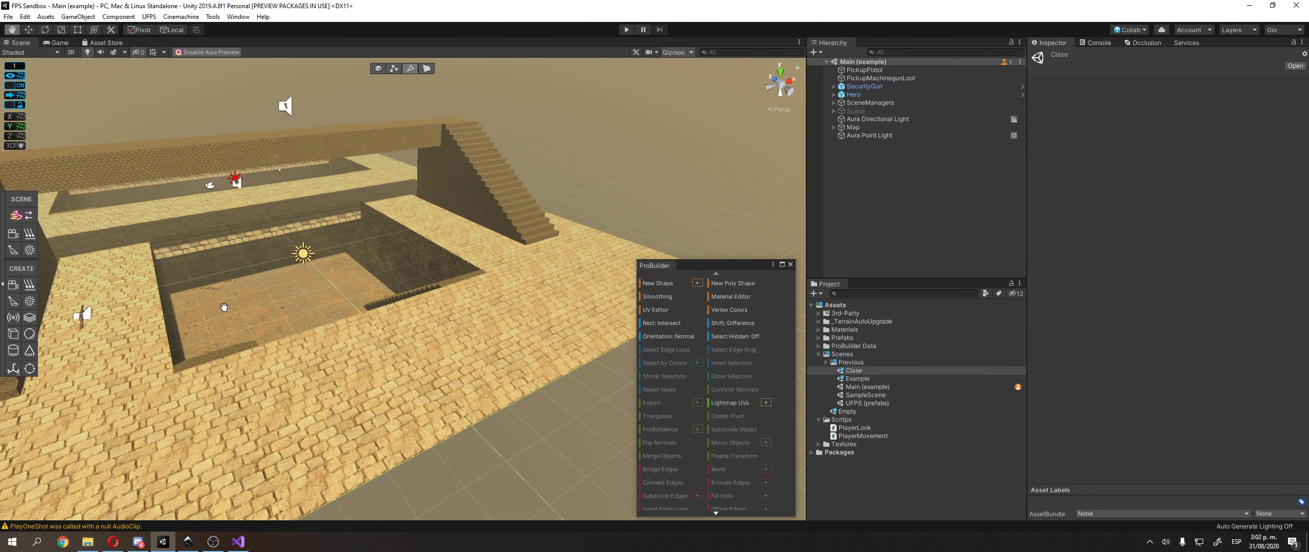
pyautogui.scroll(2, 274, 264)
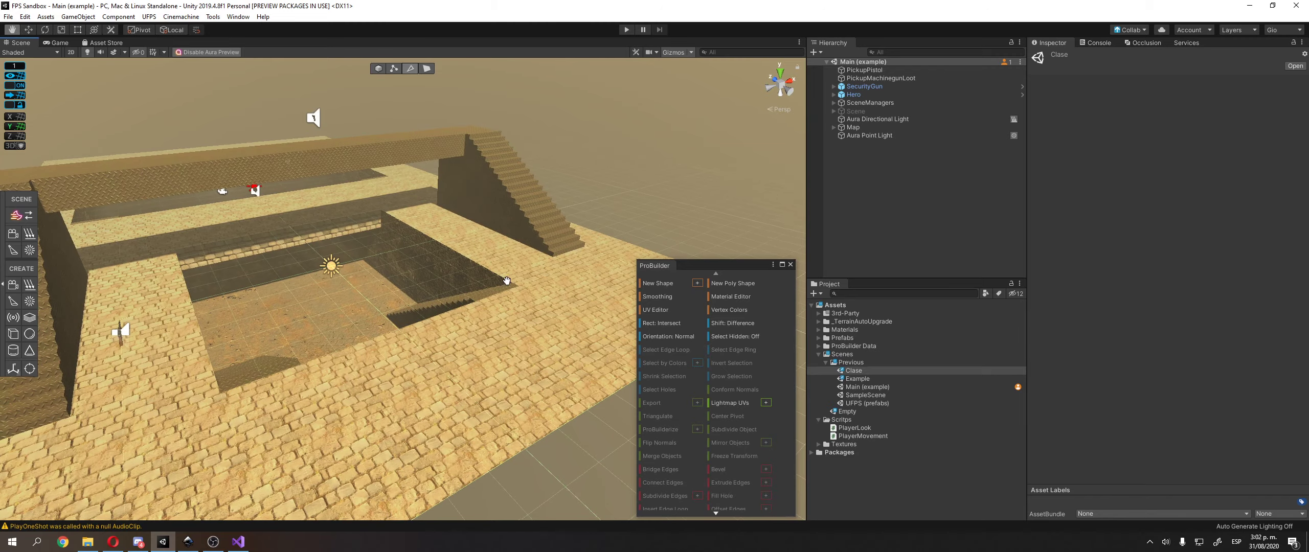
pyautogui.scroll(2, 236, 262)
pyautogui.scroll(1, 290, 252)
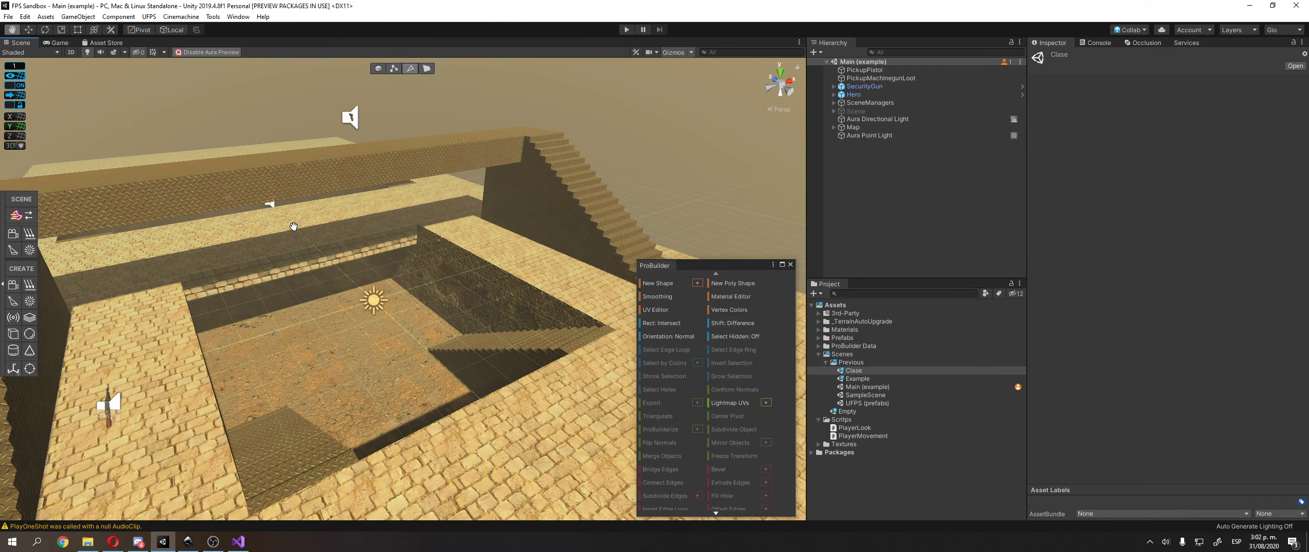
pyautogui.moveTo(294, 226); pyautogui.dragTo(542, 353)
pyautogui.scroll(5, 391, 307)
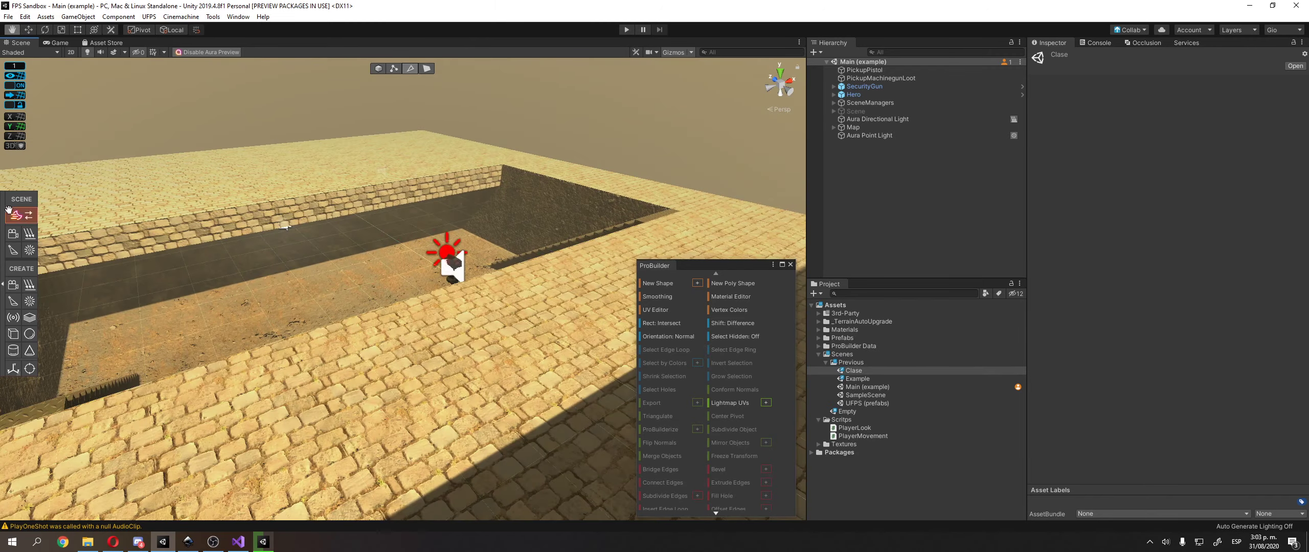
pyautogui.keyDown('alt'); pyautogui.moveTo(220, 279); pyautogui.dragTo(425, 264); pyautogui.keyUp('alt')
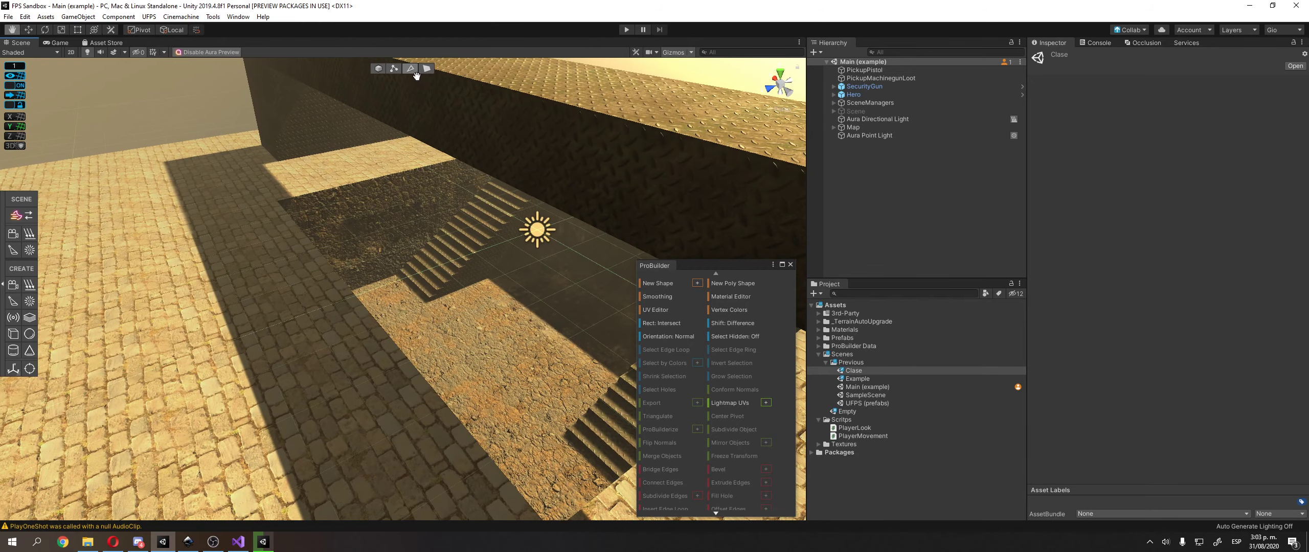
# - Try to move a side face of Map A in face selection mode, and undo the move
pyautogui.click(425, 68)
pyautogui.press('w')
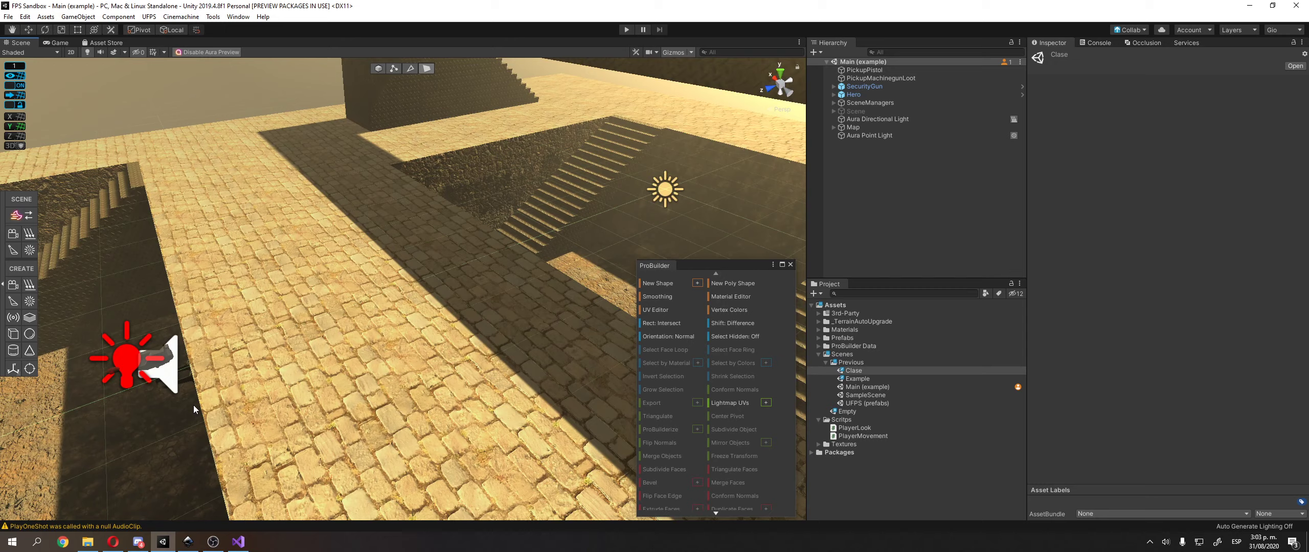
pyautogui.click(193, 405)
pyautogui.moveTo(194, 405); pyautogui.dragTo(359, 340, button='middle')
pyautogui.click(331, 358)
pyautogui.moveTo(264, 358); pyautogui.dragTo(287, 299, button='middle')
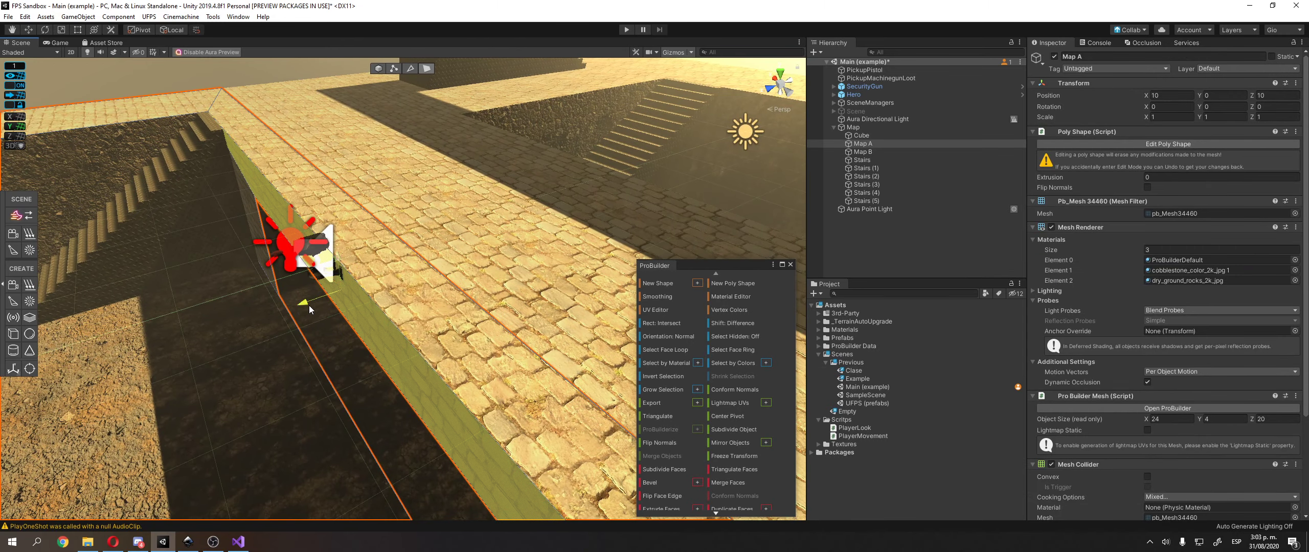
pyautogui.moveTo(309, 303); pyautogui.dragTo(358, 293)
pyautogui.moveTo(448, 195); pyautogui.dragTo(323, 281, button='middle')
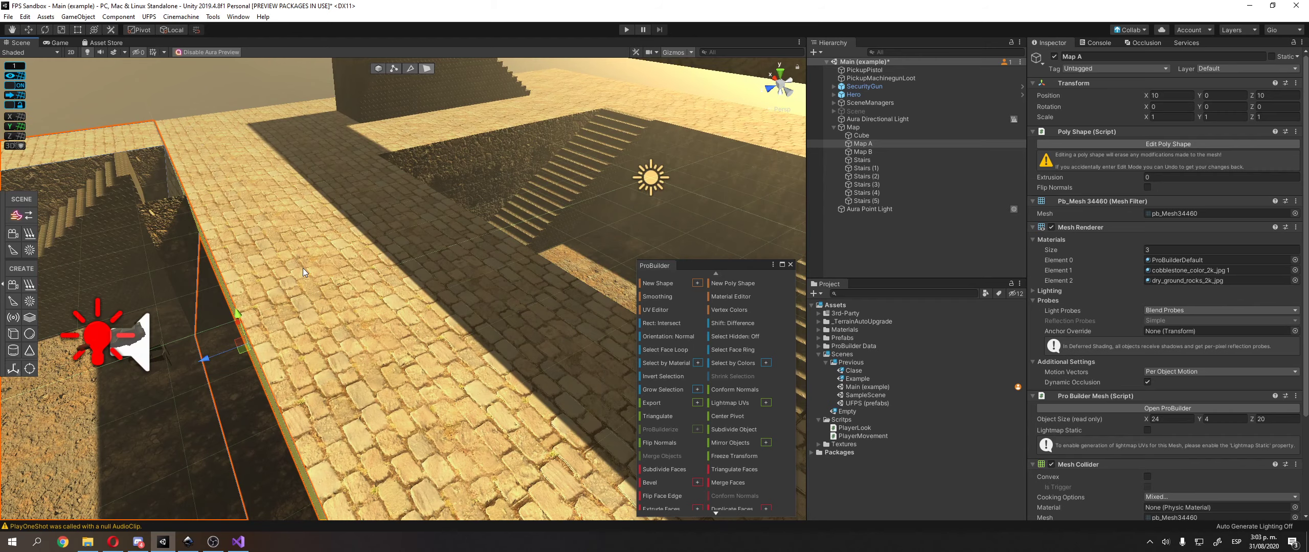
pyautogui.hotkey('ctrl', 'z')
# - Try to inset the top walkway face of Map B by scaling a new inner face
pyautogui.click(370, 262)
pyautogui.moveTo(324, 281); pyautogui.dragTo(204, 336, button='right')
pyautogui.scroll(-3, 283, 280)
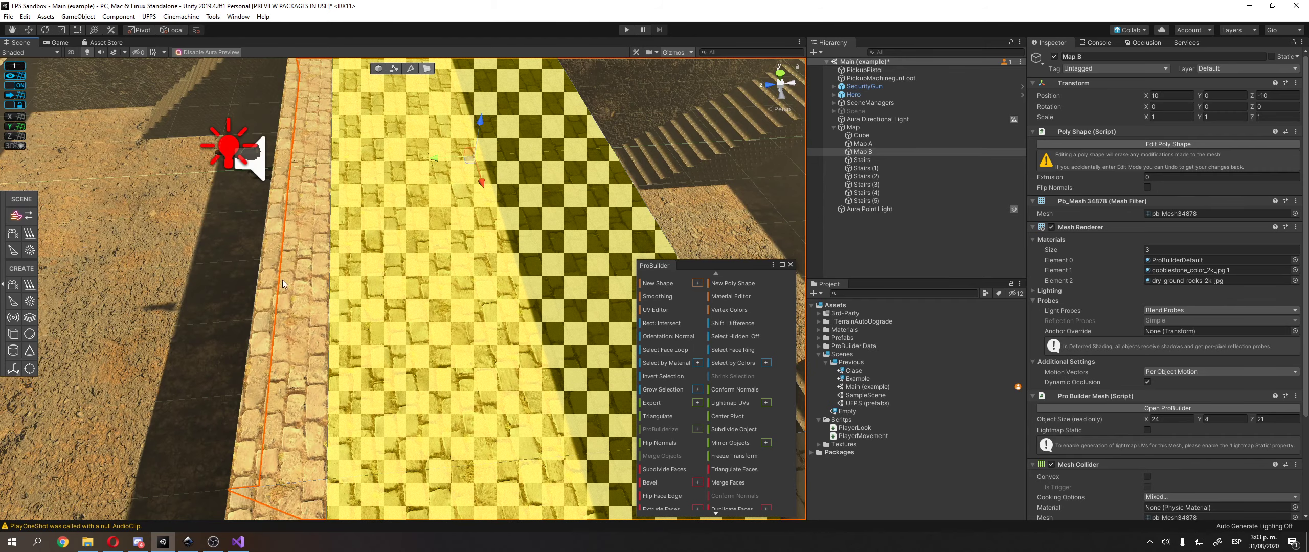
pyautogui.moveTo(282, 281); pyautogui.dragTo(231, 314, button='middle')
pyautogui.scroll(-3, 225, 289)
pyautogui.scroll(-2, 369, 262)
pyautogui.moveTo(370, 261); pyautogui.dragTo(392, 235, button='middle')
pyautogui.moveTo(391, 235); pyautogui.dragTo(381, 243, button='right')
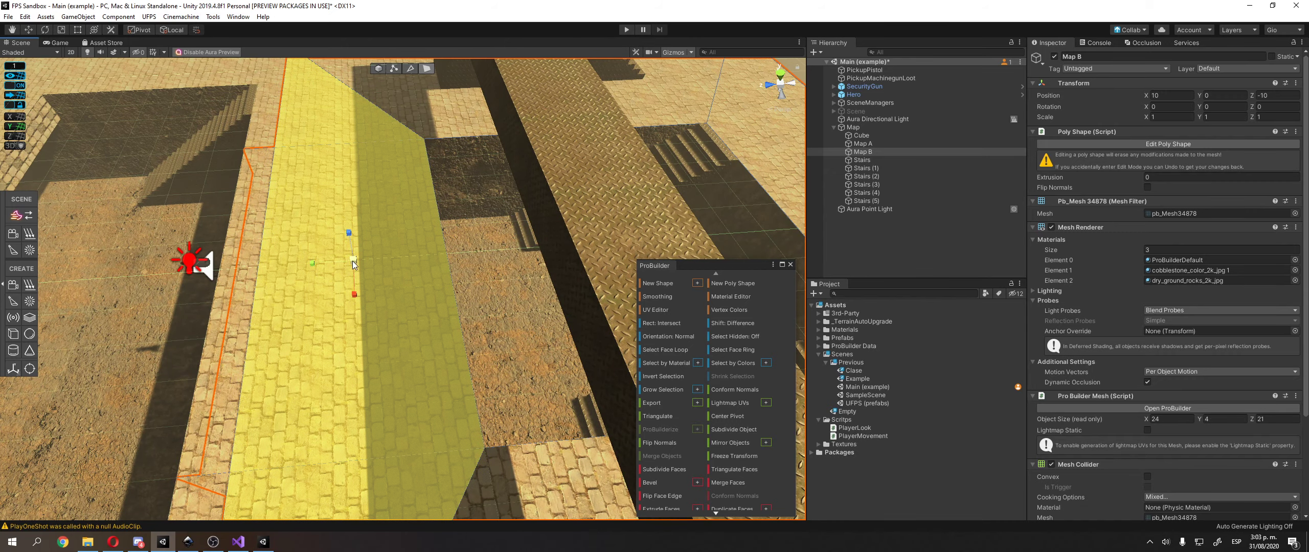
pyautogui.moveTo(352, 260); pyautogui.dragTo(354, 283)
# - Try to reposition the inner face's corner vertices on Map B's walkway in vertex selection mode
pyautogui.click(394, 69)
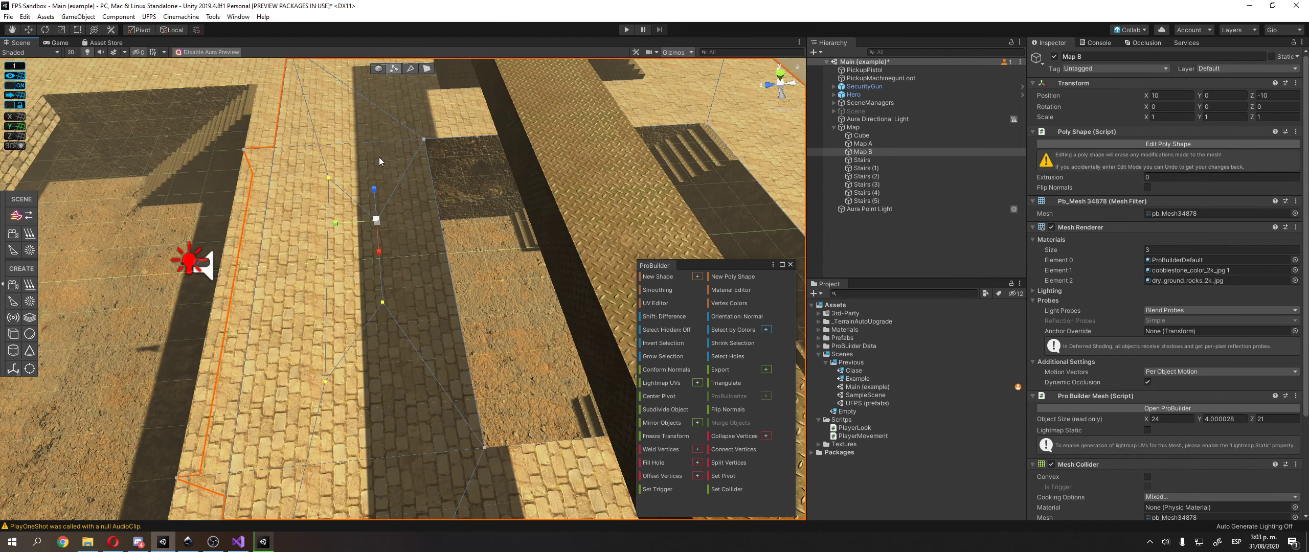
pyautogui.moveTo(379, 251); pyautogui.dragTo(376, 209)
pyautogui.click(375, 221)
pyautogui.click(348, 239)
pyautogui.click(373, 220)
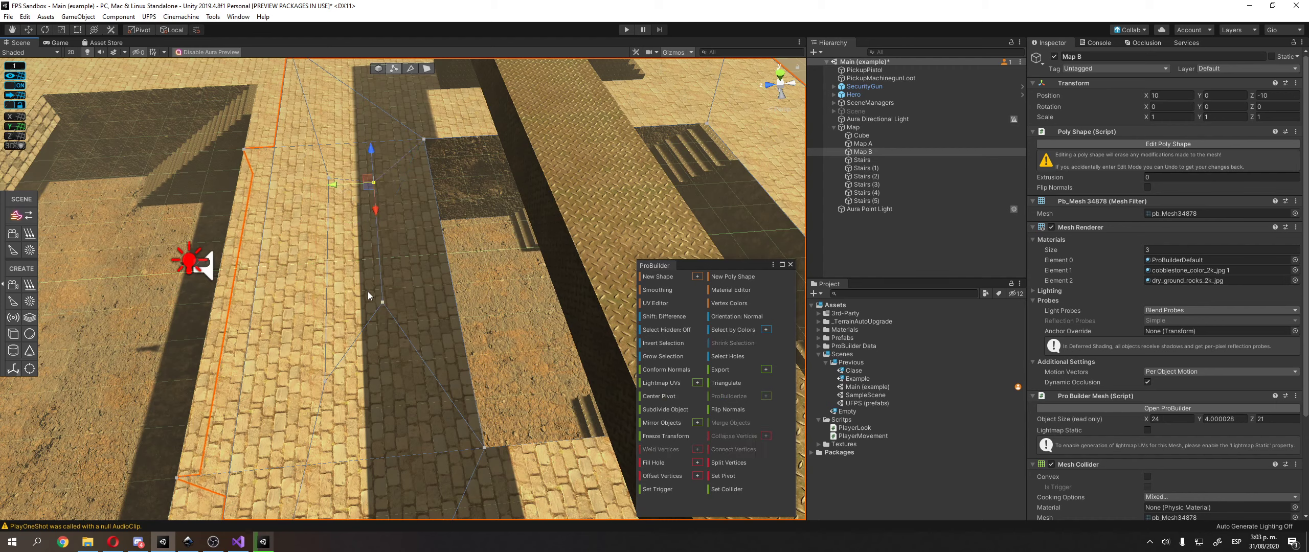
pyautogui.click(382, 302)
pyautogui.moveTo(385, 339); pyautogui.dragTo(385, 339)
# - Delete the inner face on Map B's walkway in face selection mode to cut an opening
pyautogui.click(426, 68)
pyautogui.click(340, 280)
pyautogui.click(339, 276)
pyautogui.press('BackSpace')
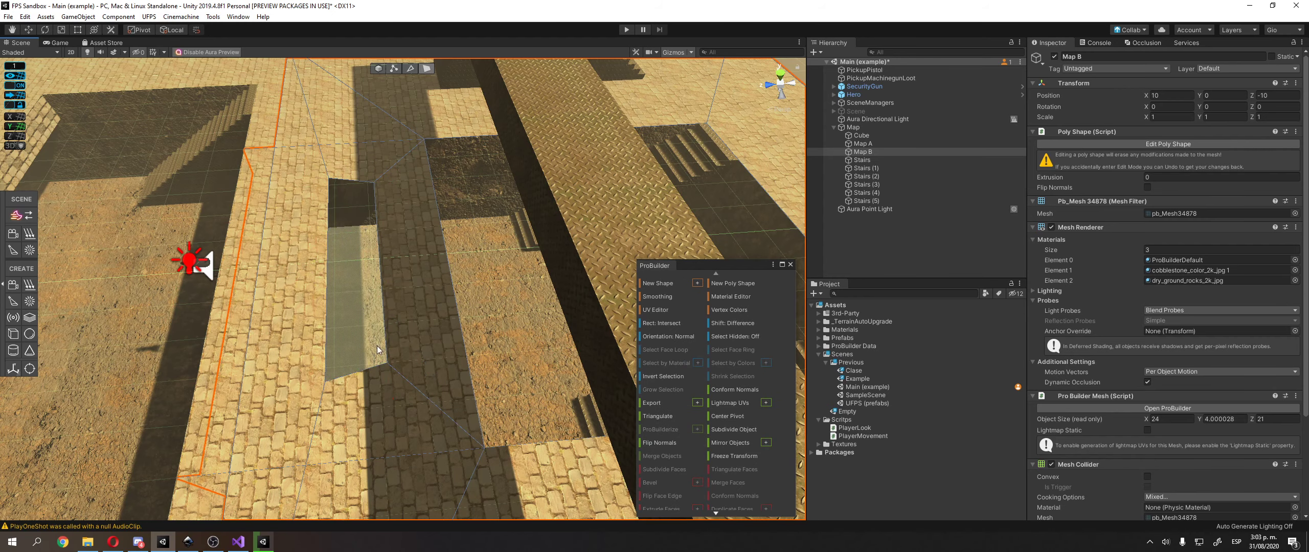
pyautogui.moveTo(371, 379); pyautogui.dragTo(392, 360, button='middle')
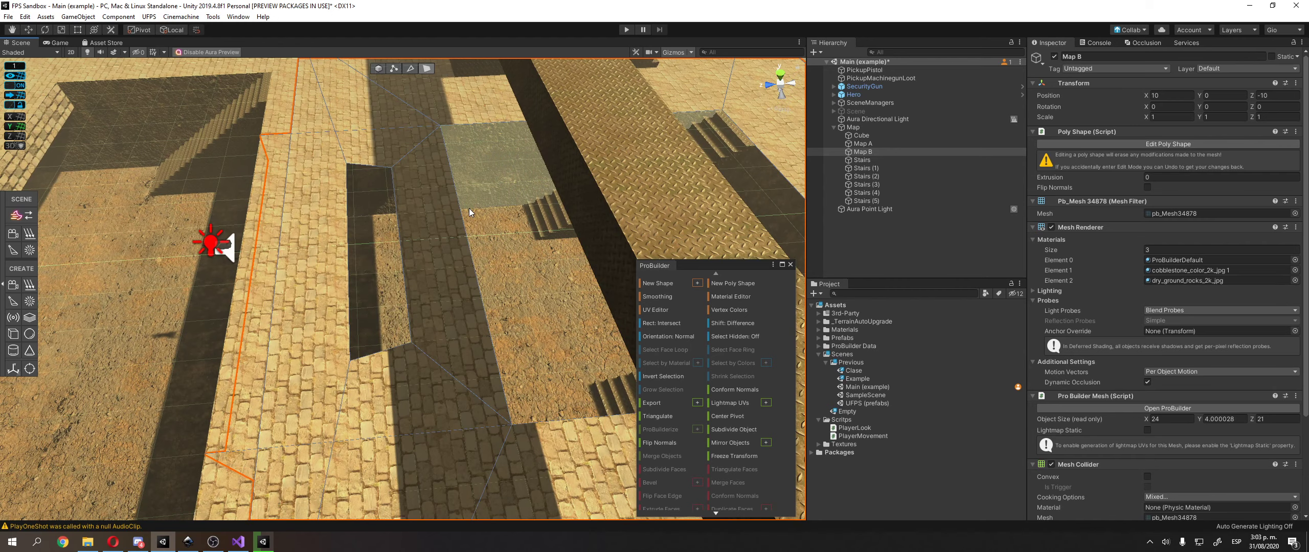
pyautogui.moveTo(495, 259); pyautogui.dragTo(552, 173, button='middle')
pyautogui.moveTo(541, 223)
pyautogui.mouseDown(button='right')
pyautogui.moveTo(558, 179)
pyautogui.moveTo(532, 195)
pyautogui.moveTo(556, 153)
pyautogui.mouseUp(button='right')
# - Undo the face deletion, the vertex edits and the inset on Map B's walkway
pyautogui.hotkey('ctrl', 'z')
pyautogui.hotkey('ctrl', 'z')
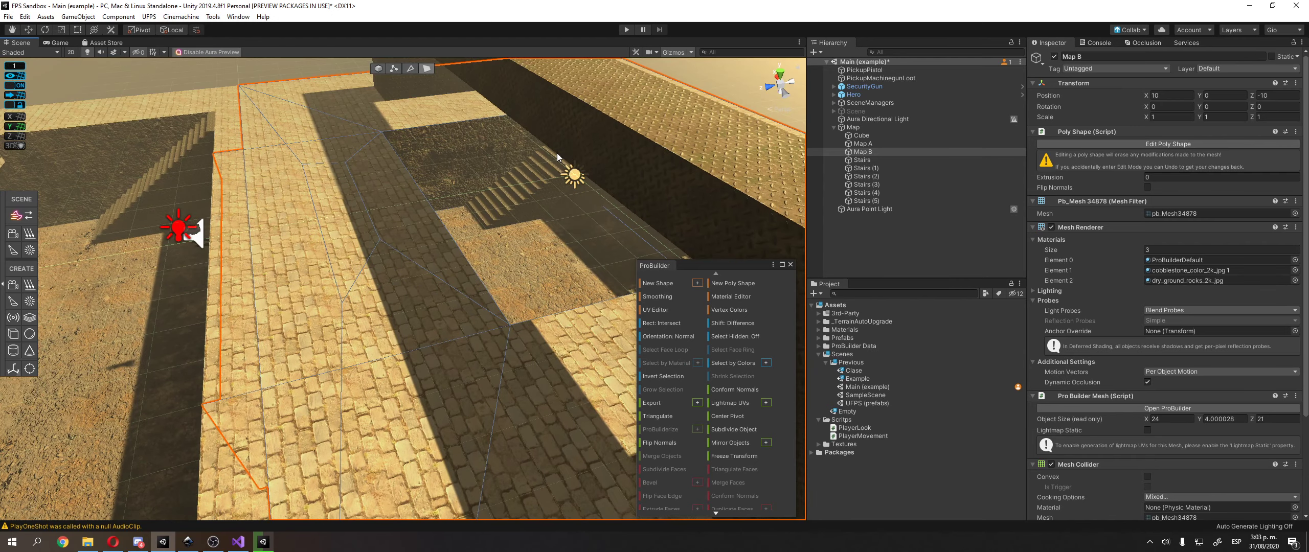
pyautogui.click(411, 196)
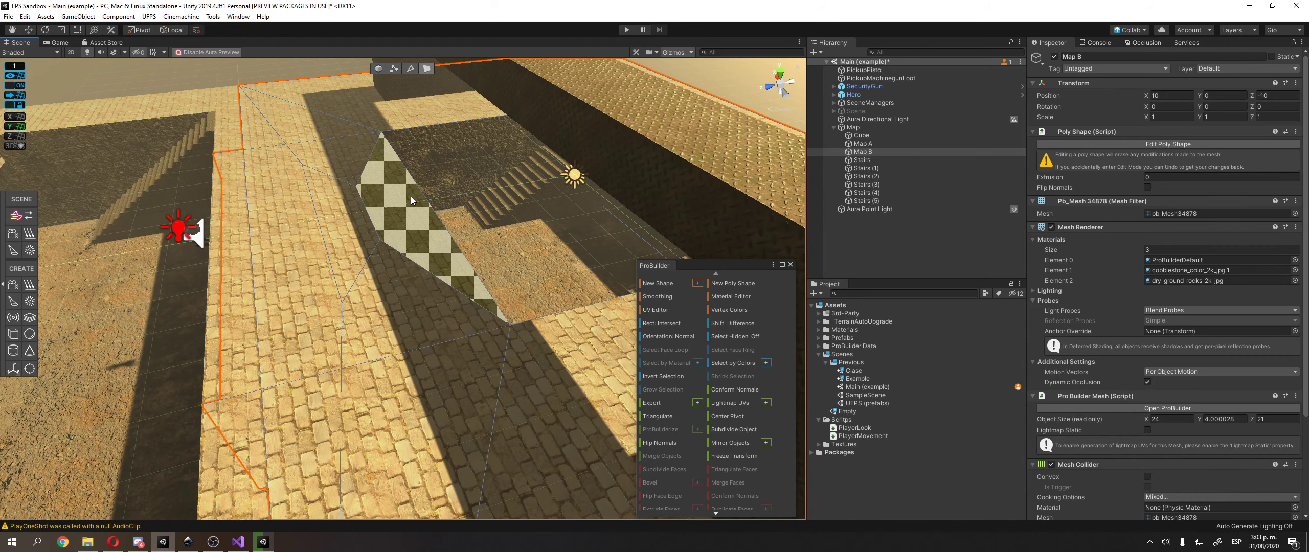
pyautogui.hotkey('ctrl', 'z')
pyautogui.hotkey('ctrl', 'z')
pyautogui.scroll(-3, 411, 197)
# - Examine Map B's walkway face and the Cube's end face by selecting them, and clear the selection
pyautogui.click(364, 241)
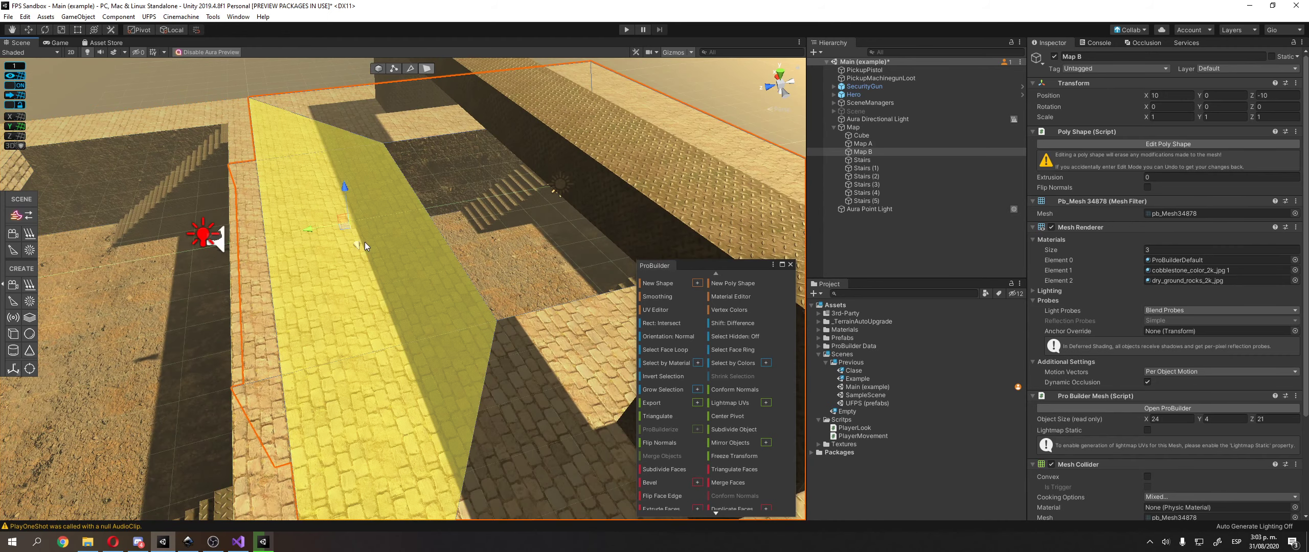
pyautogui.moveTo(395, 258); pyautogui.dragTo(379, 186, button='middle')
pyautogui.scroll(-3, 440, 240)
pyautogui.moveTo(439, 242); pyautogui.dragTo(102, 230, button='middle')
pyautogui.click(307, 230)
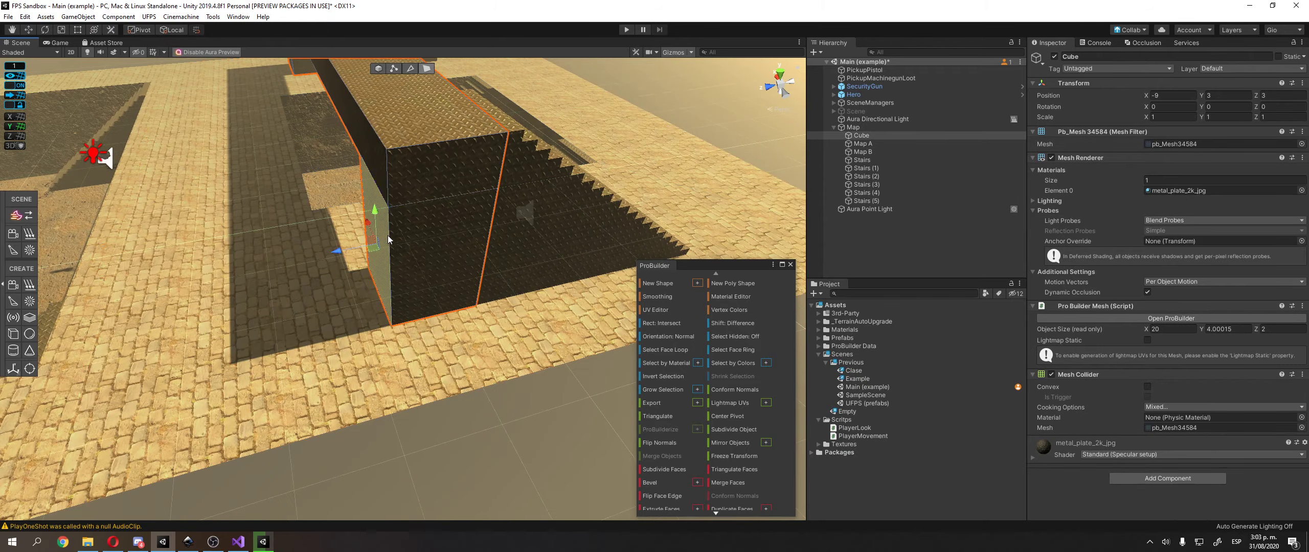
pyautogui.moveTo(444, 219); pyautogui.dragTo(281, 280, button='middle')
pyautogui.click(335, 223)
pyautogui.moveTo(335, 223); pyautogui.dragTo(362, 242, button='right')
pyautogui.click(623, 192)
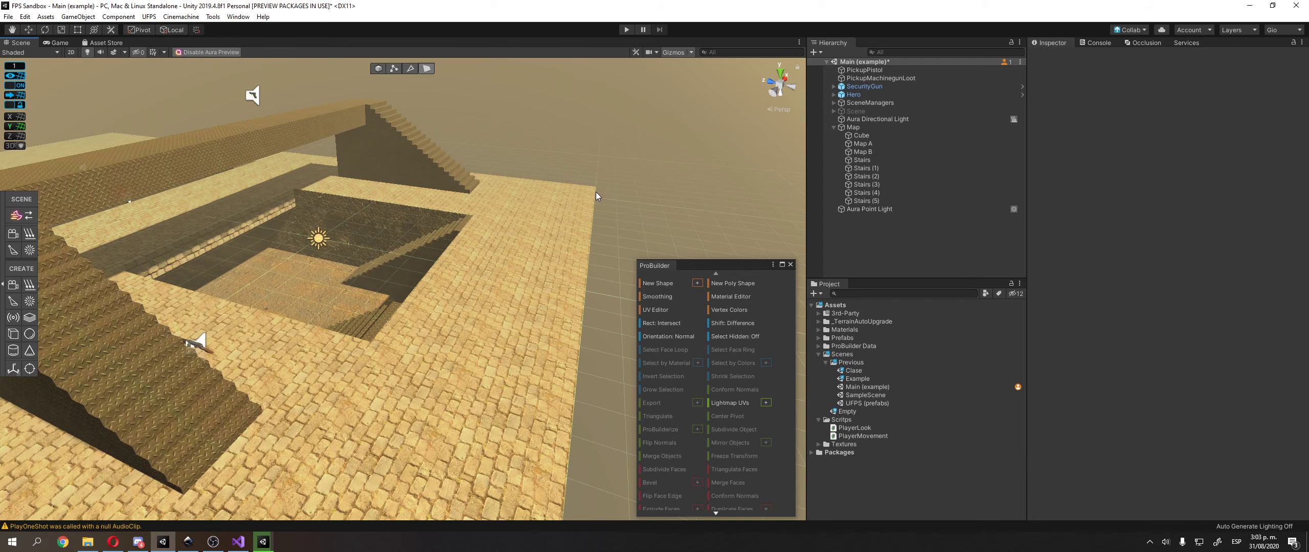
# - Examine the whole map's layout, including the raised bridge, both staircases and the sunken area
pyautogui.moveTo(258, 302); pyautogui.dragTo(366, 274, button='middle')
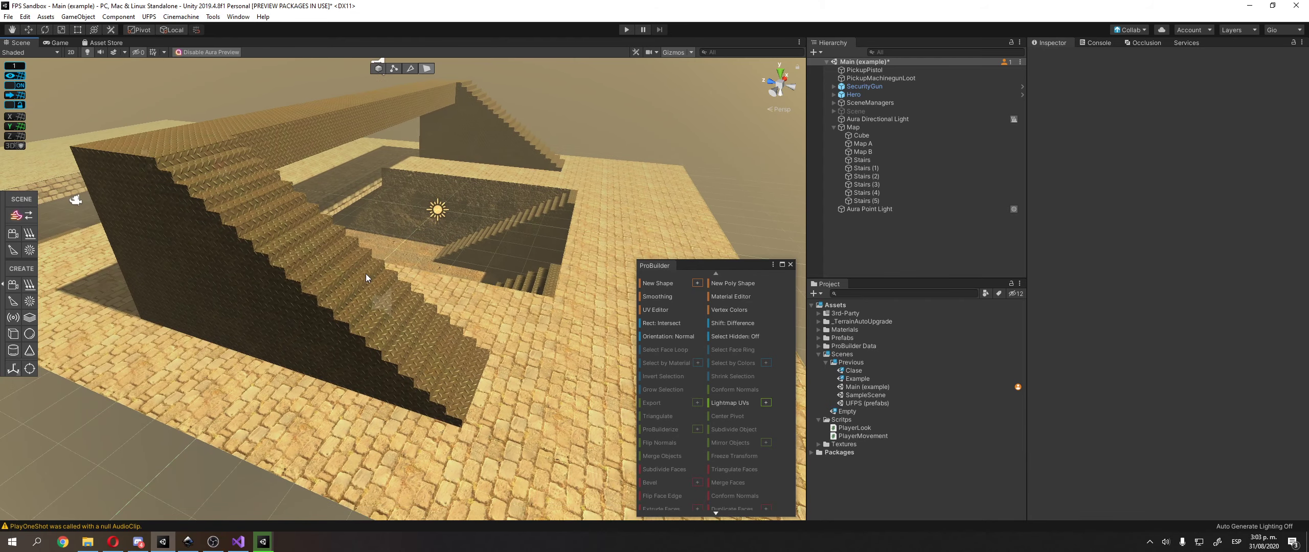
pyautogui.keyDown('alt'); pyautogui.moveTo(296, 292); pyautogui.dragTo(184, 263); pyautogui.keyUp('alt')
pyautogui.scroll(-3, 312, 266)
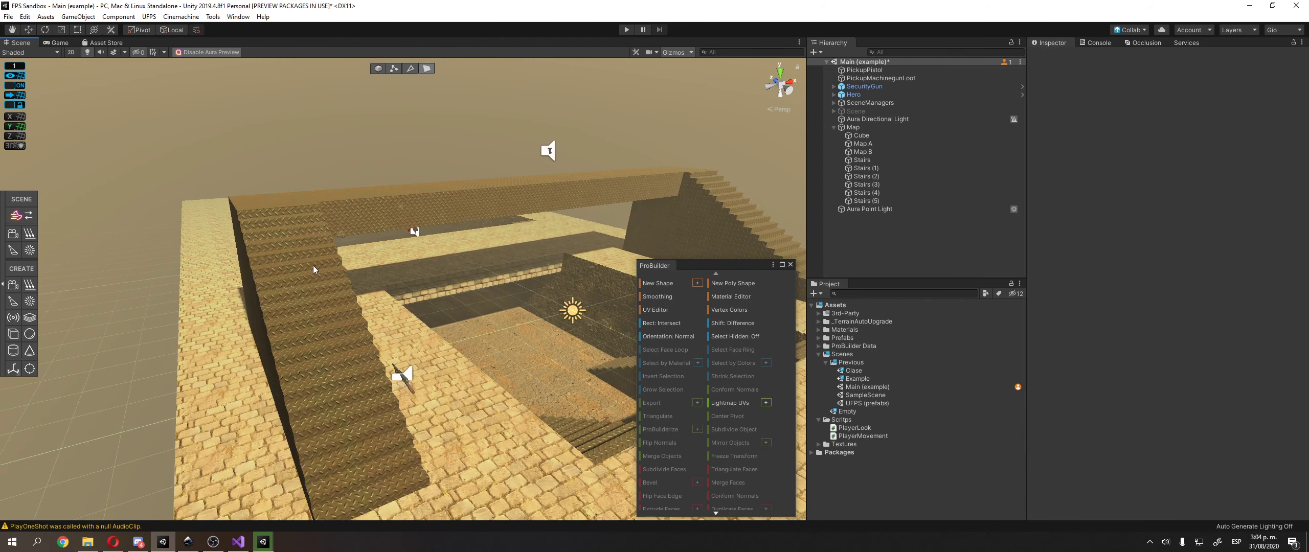
pyautogui.moveTo(313, 266); pyautogui.dragTo(186, 134, button='middle')
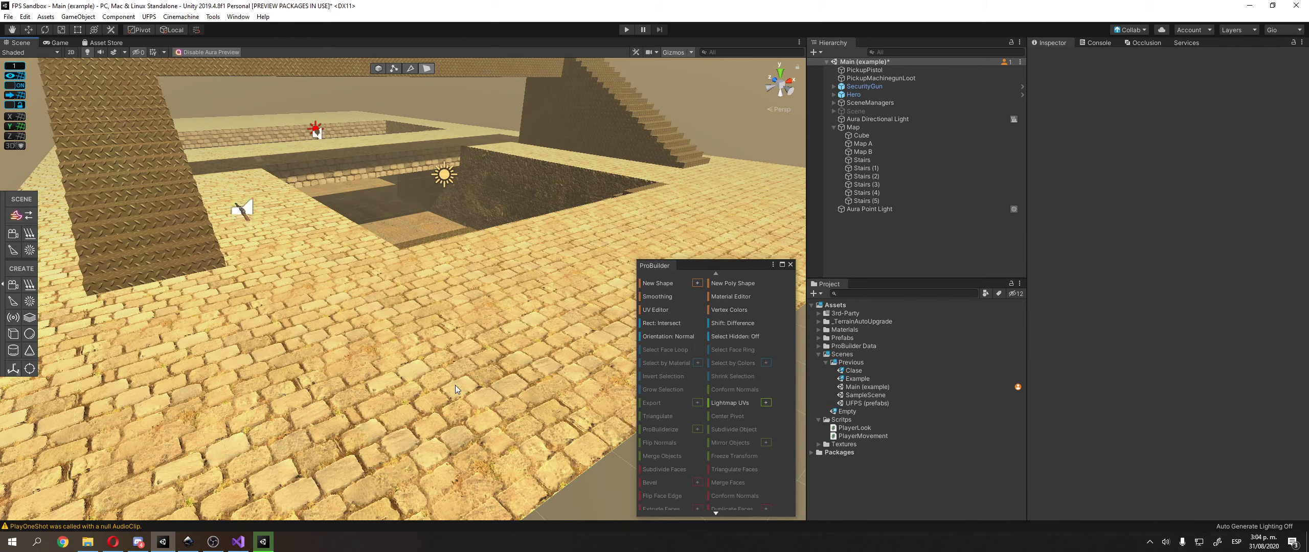
pyautogui.moveTo(432, 391); pyautogui.dragTo(467, 427, button='middle')
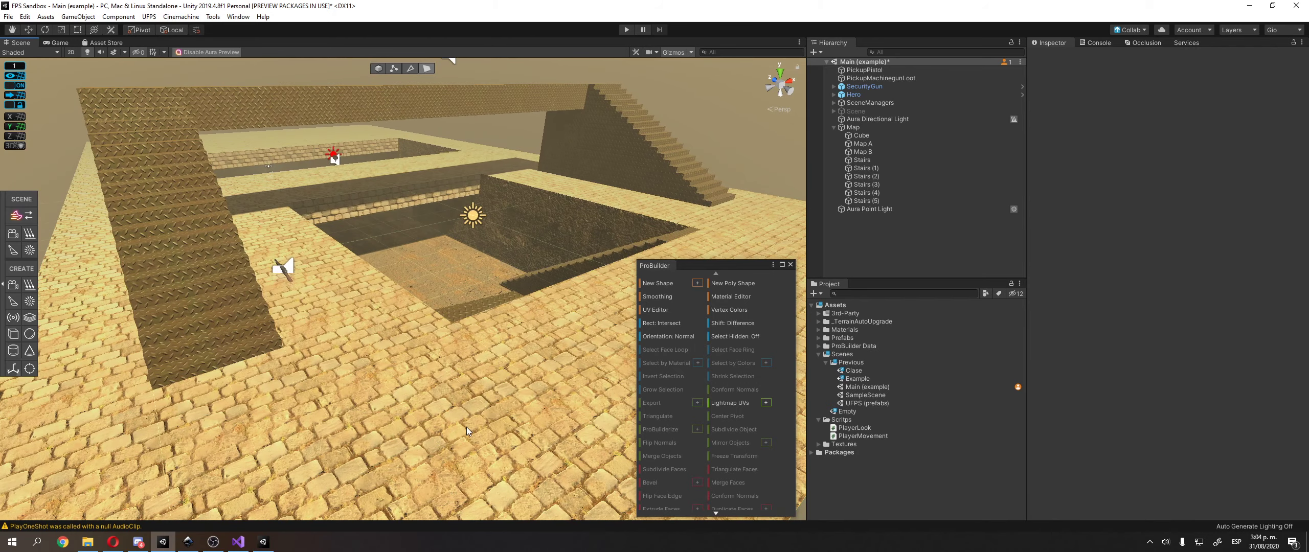
pyautogui.moveTo(248, 341); pyautogui.dragTo(200, 292, button='right')
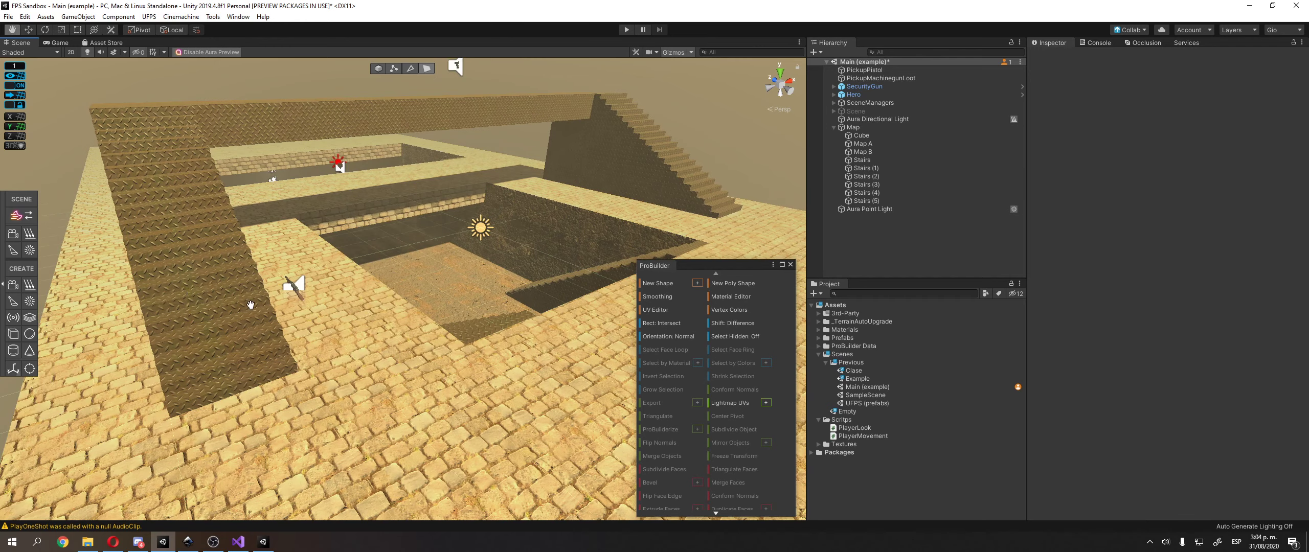
pyautogui.moveTo(508, 336); pyautogui.dragTo(536, 347, button='middle')
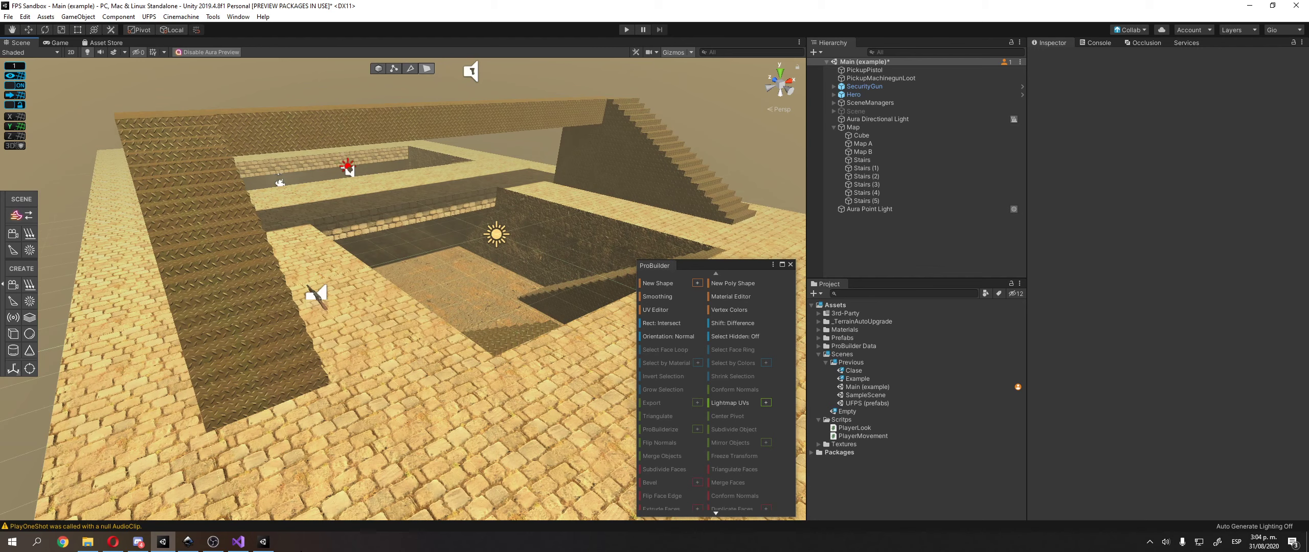
# - Switch to the VFX (Compilation) project, run the Physics scene, move the character around the particle spiral, and stop play mode
pyautogui.click(262, 542)
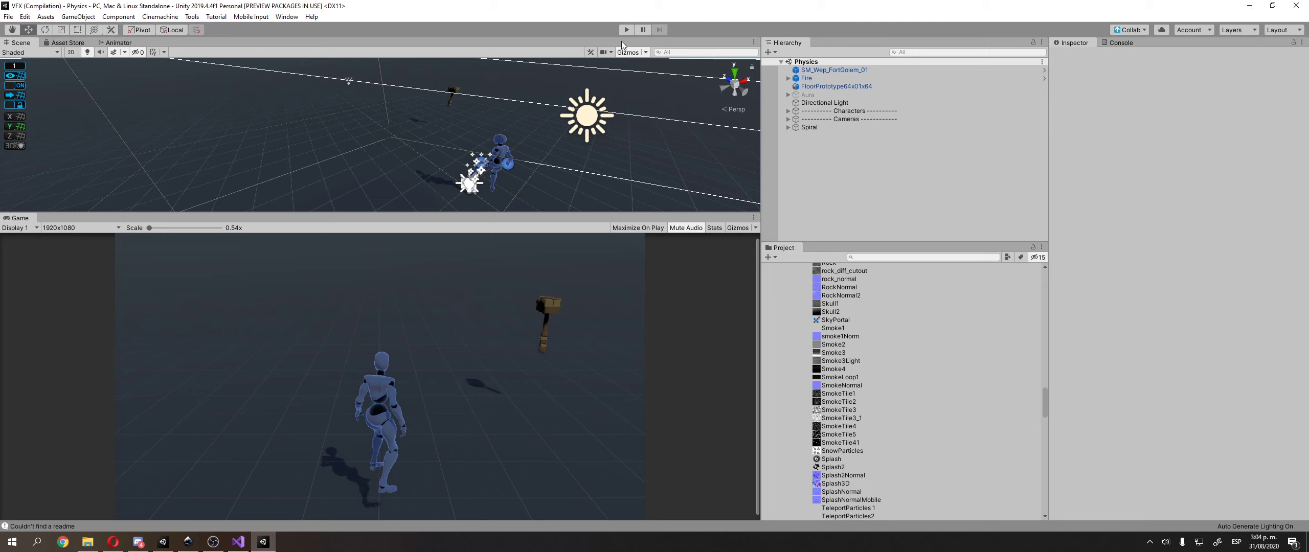
pyautogui.click(627, 30)
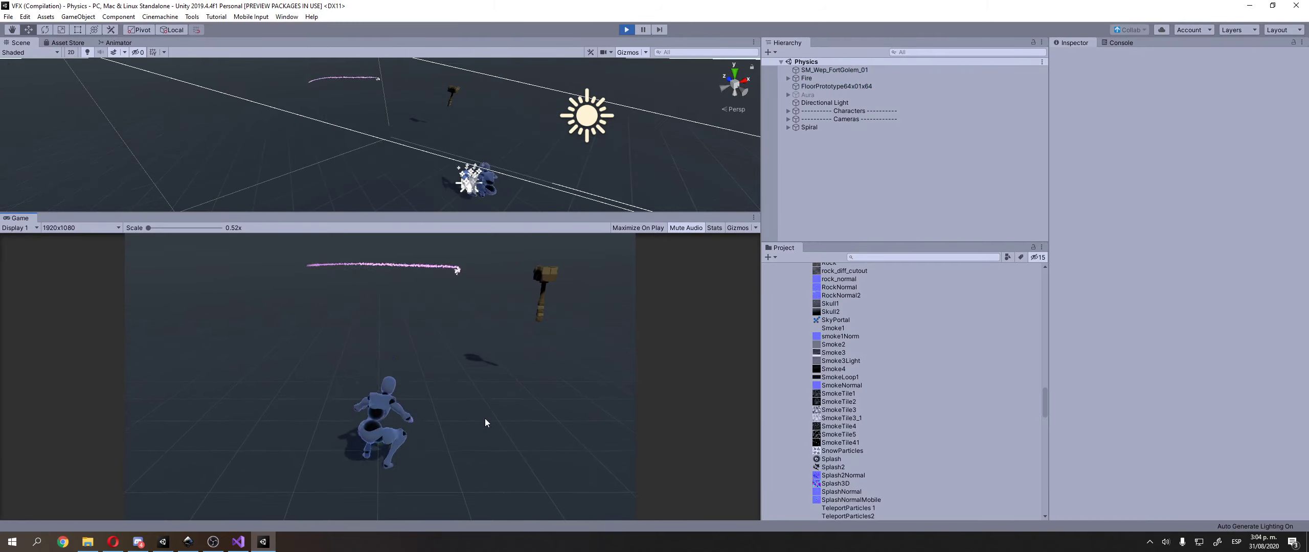
pyautogui.press('s')
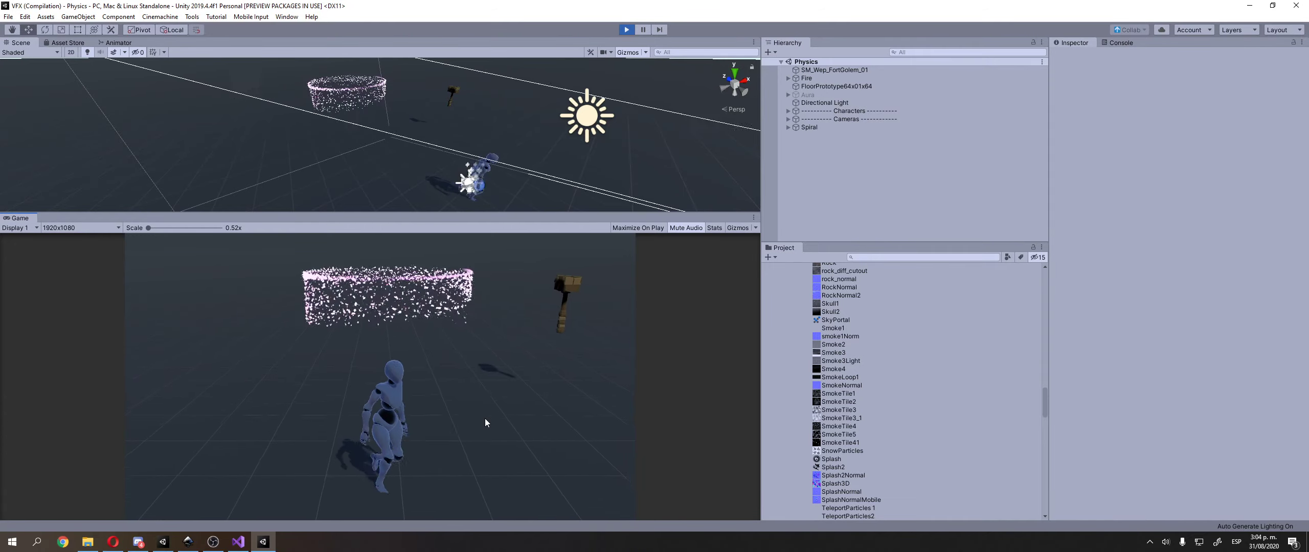
pyautogui.press('d')
pyautogui.press('a')
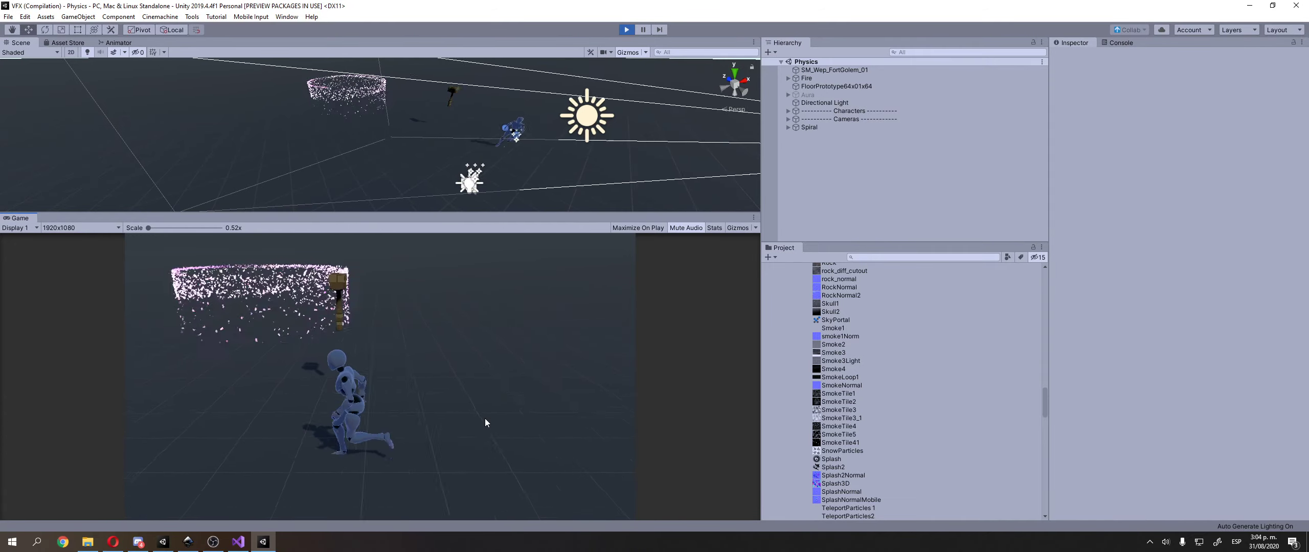
pyautogui.press('w')
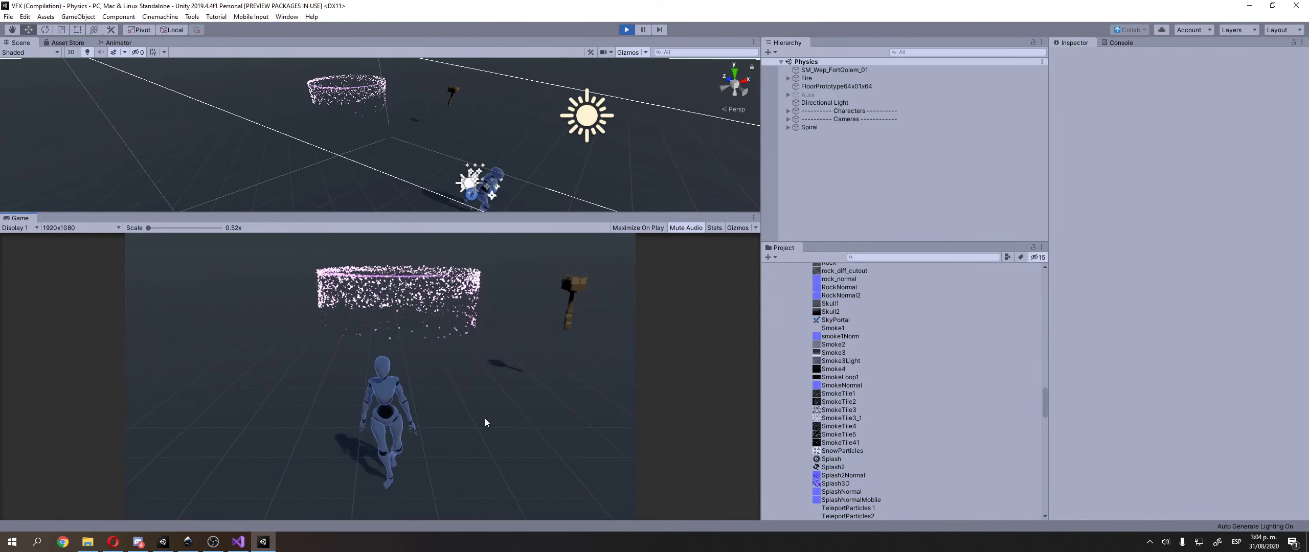
pyautogui.press('a')
pyautogui.press('w')
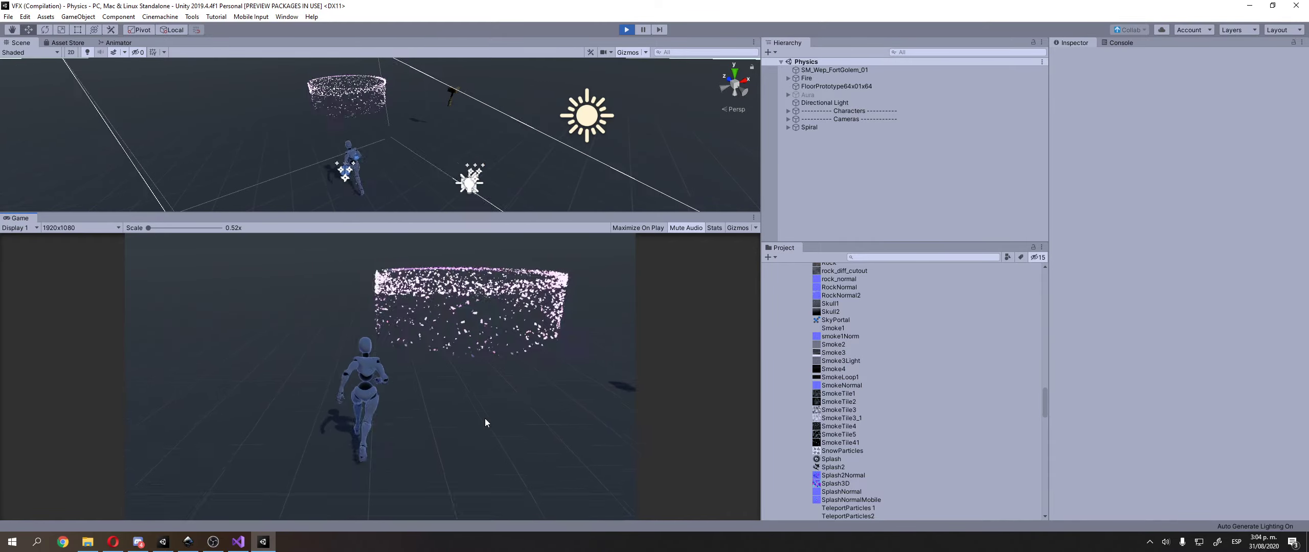
pyautogui.press('d')
pyautogui.press('d')
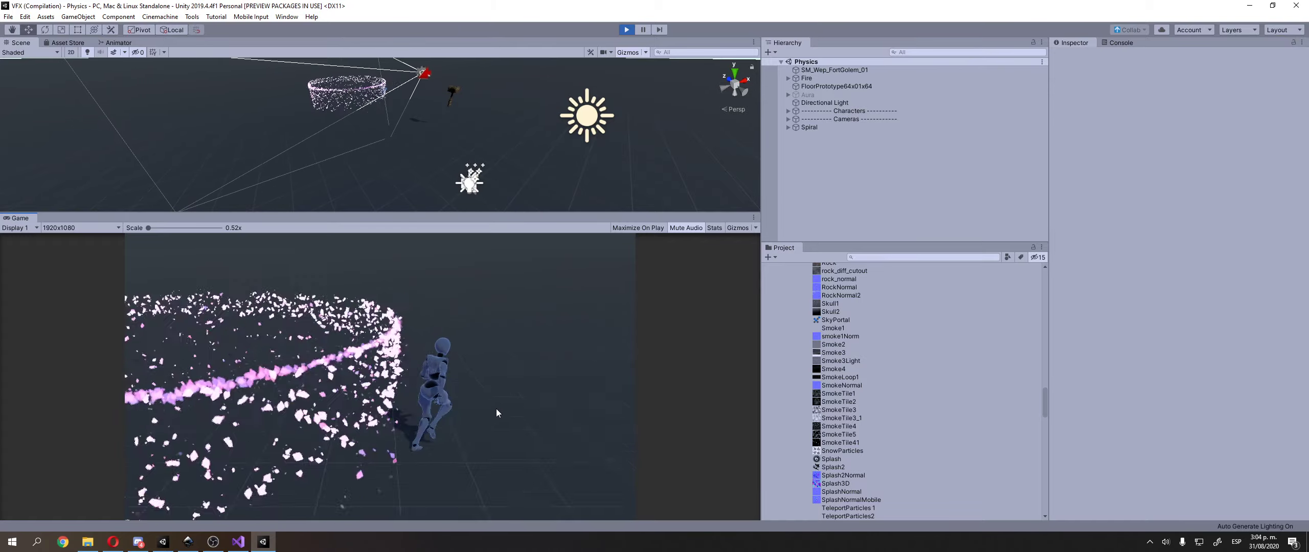
pyautogui.hotkey('ctrl', 'p')
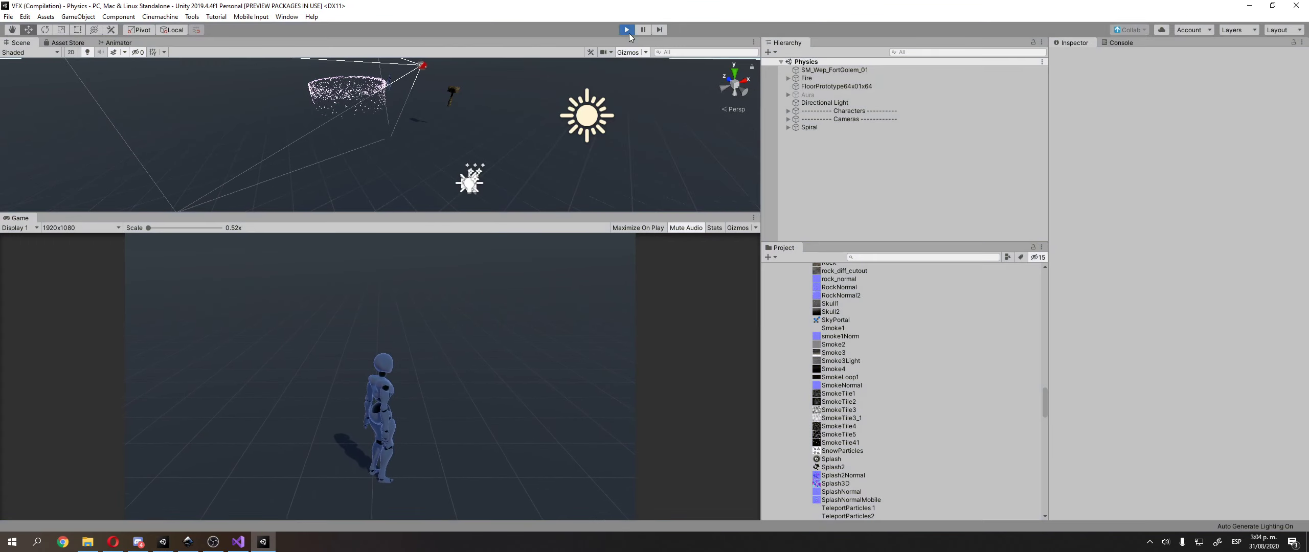
# - Switch to the Opera browser and review the Unidad 1: Mapa course page's ProBuilder videos, support resources and week 9 assignment
pyautogui.click(163, 542)
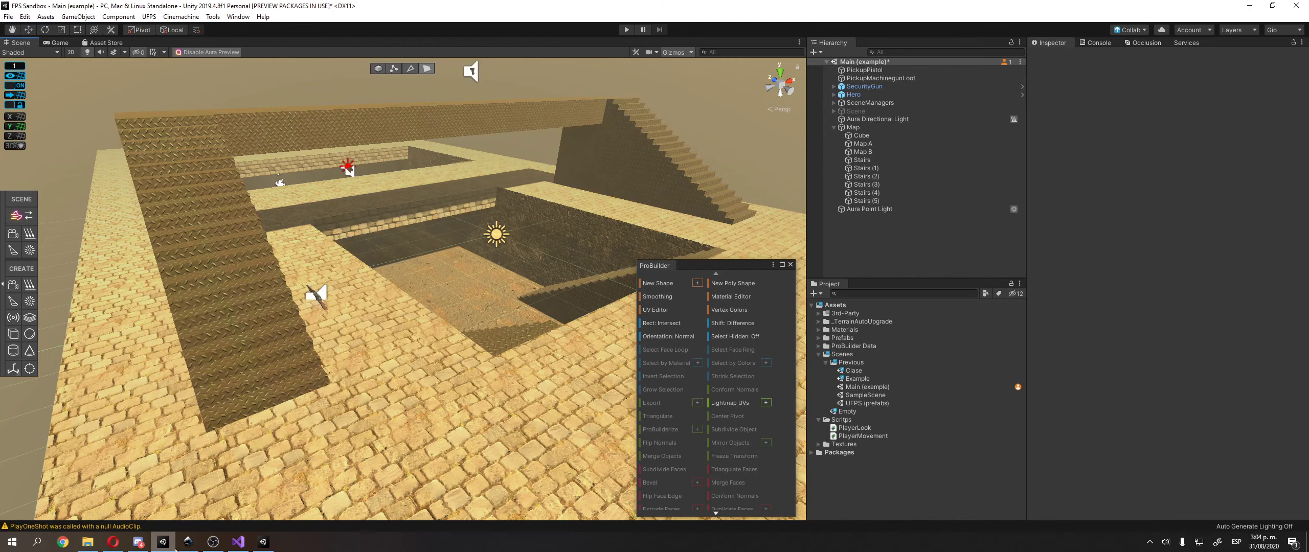
pyautogui.click(113, 542)
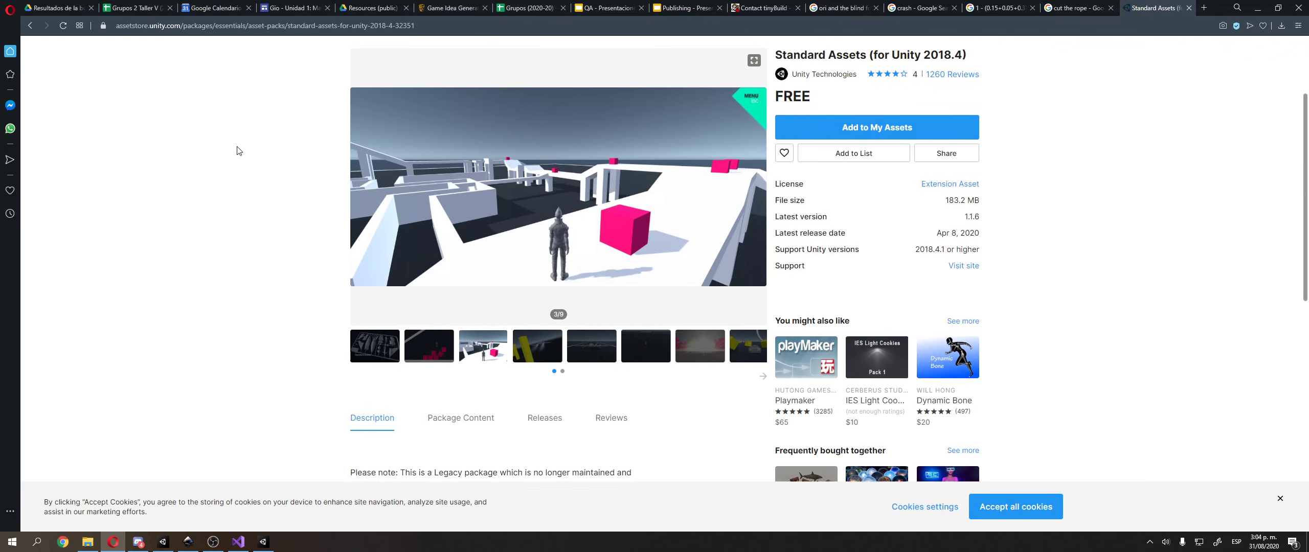
pyautogui.click(298, 8)
pyautogui.scroll(-3, 294, 209)
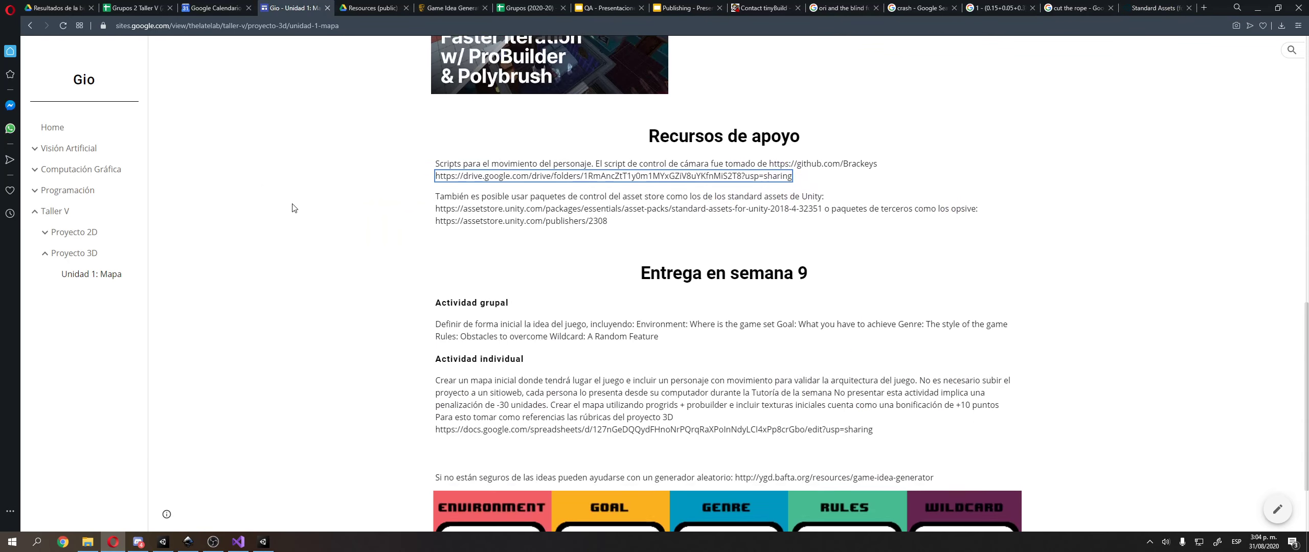
pyautogui.scroll(12, 317, 231)
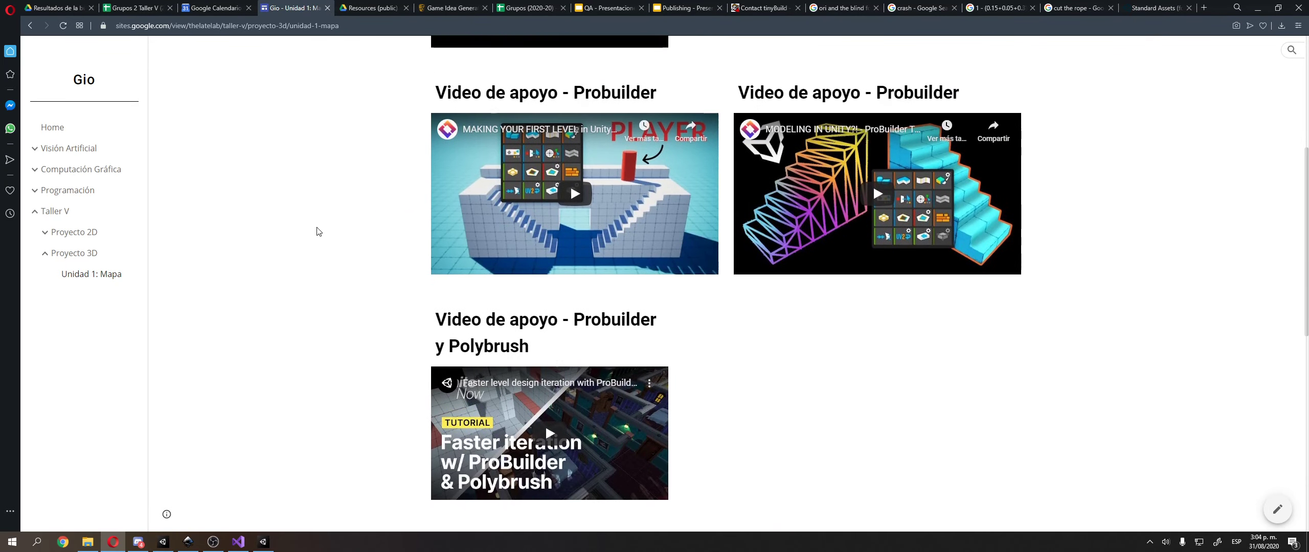
pyautogui.scroll(-2, 545, 104)
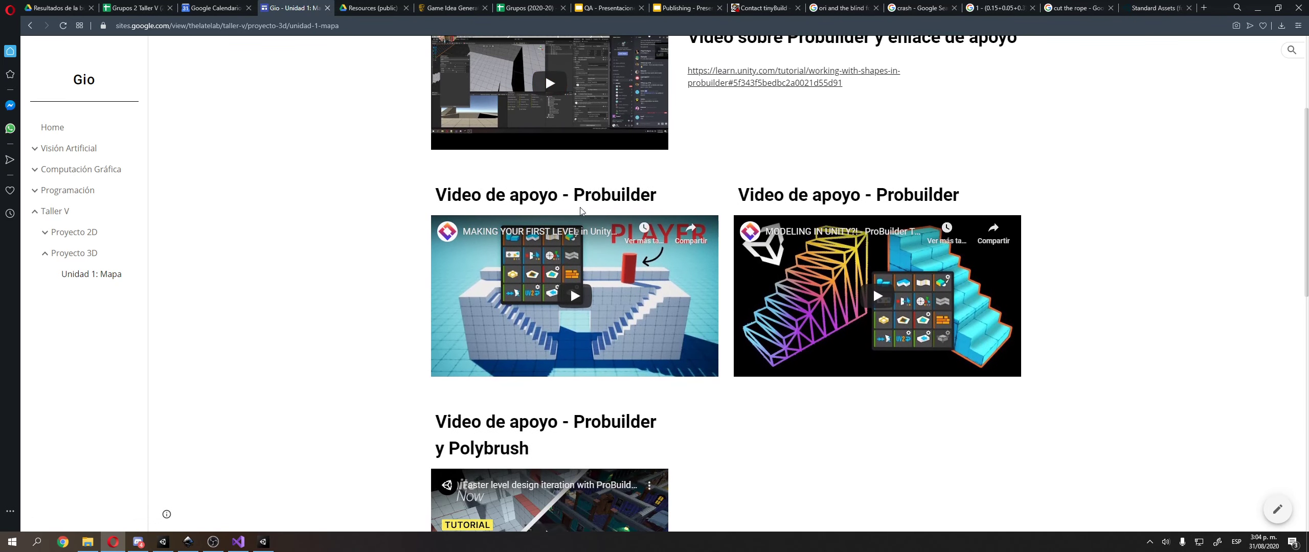
pyautogui.scroll(2, 399, 258)
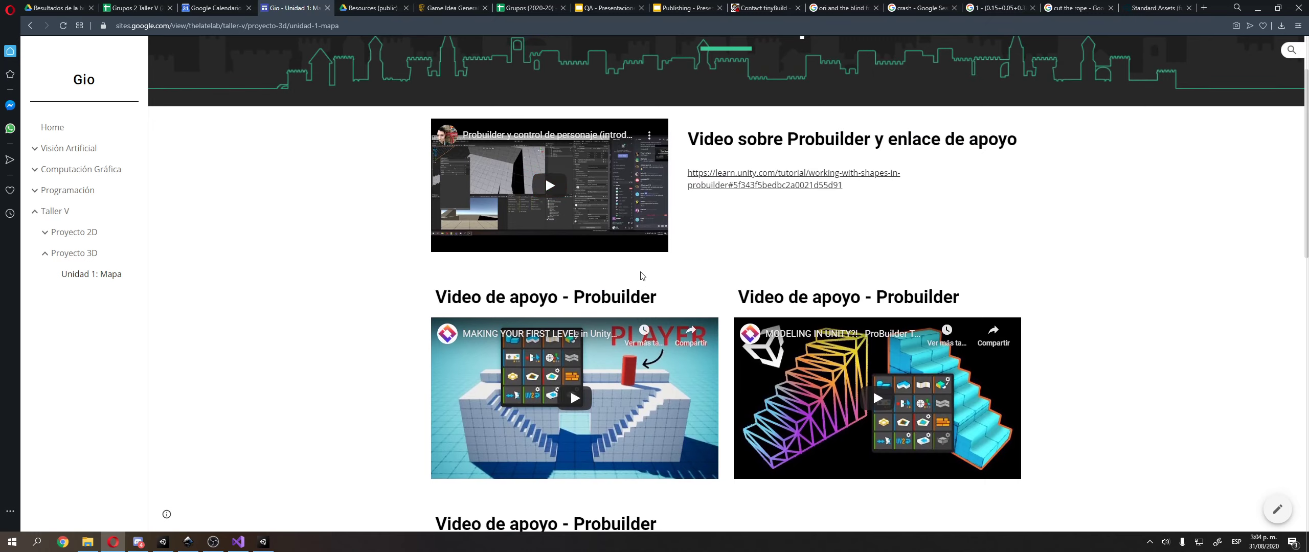
pyautogui.scroll(-10, 693, 254)
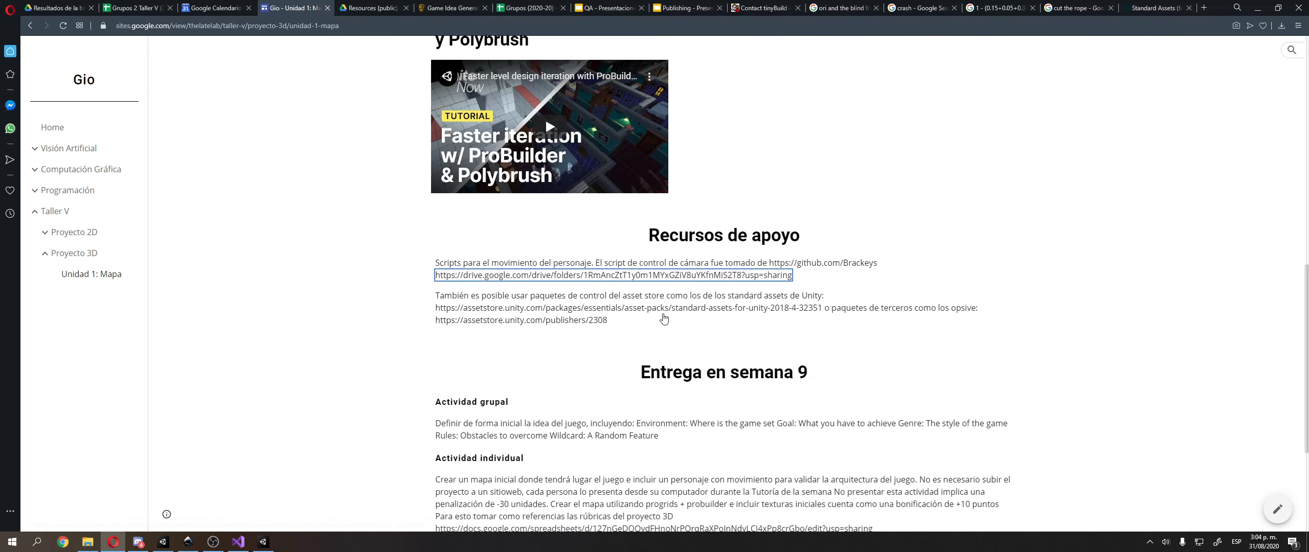
# - Open the course page's Opsive publisher and Unity Standard Assets links, and return to the Unidad 1: Mapa page
pyautogui.click(535, 258)
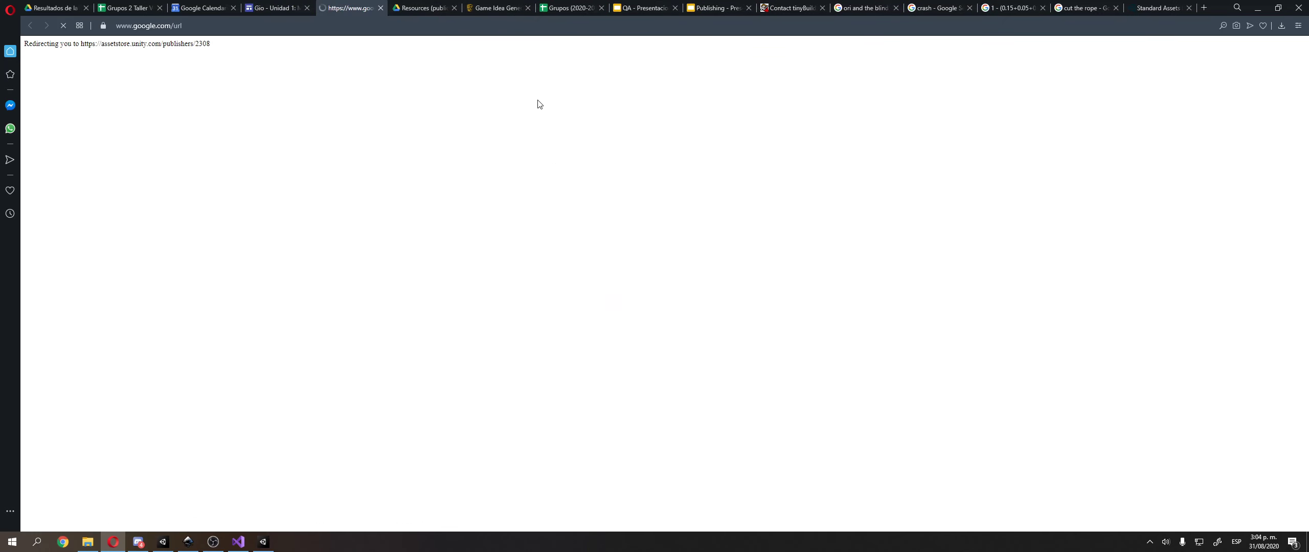
pyautogui.click(275, 8)
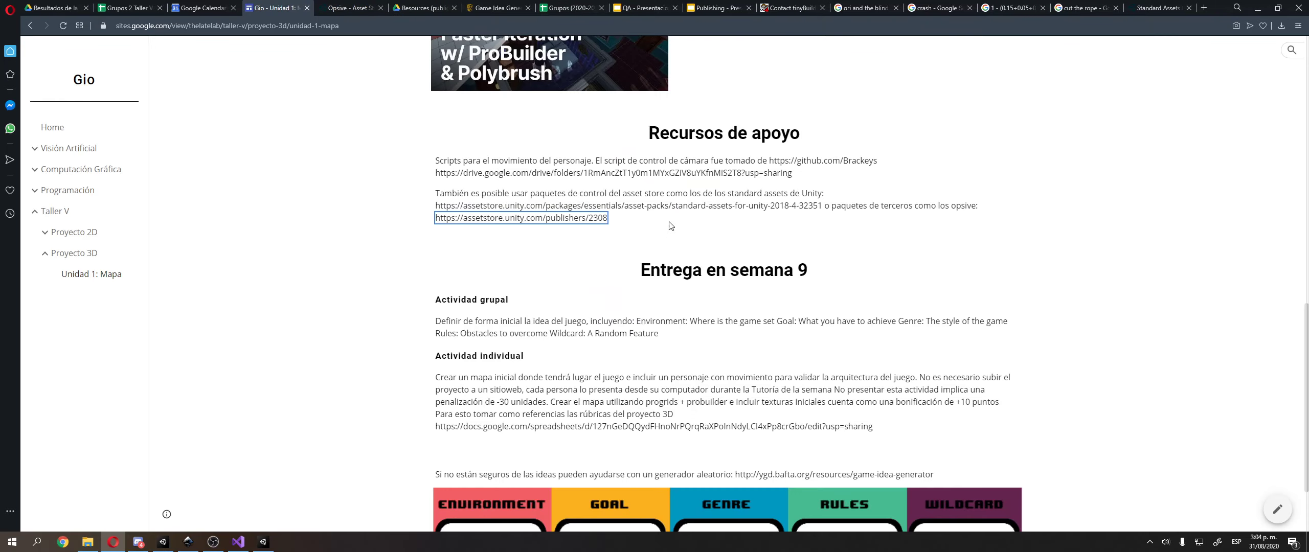
pyautogui.click(684, 207)
pyautogui.click(275, 6)
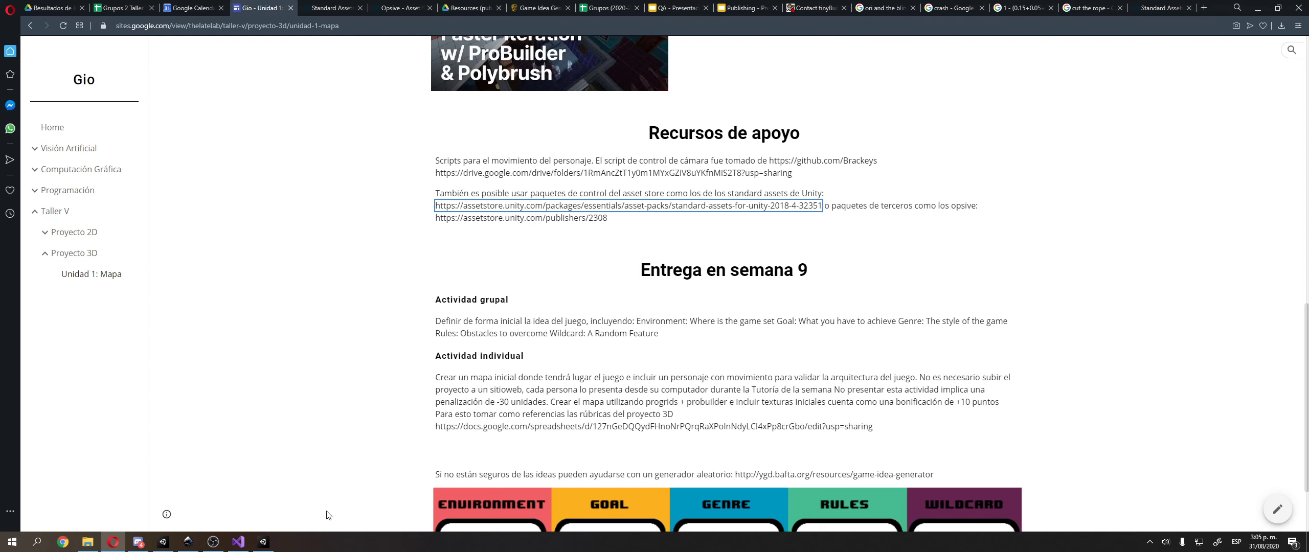
# - Switch to the FPS Sandbox project in Unity and open the Clase scene
pyautogui.click(270, 546)
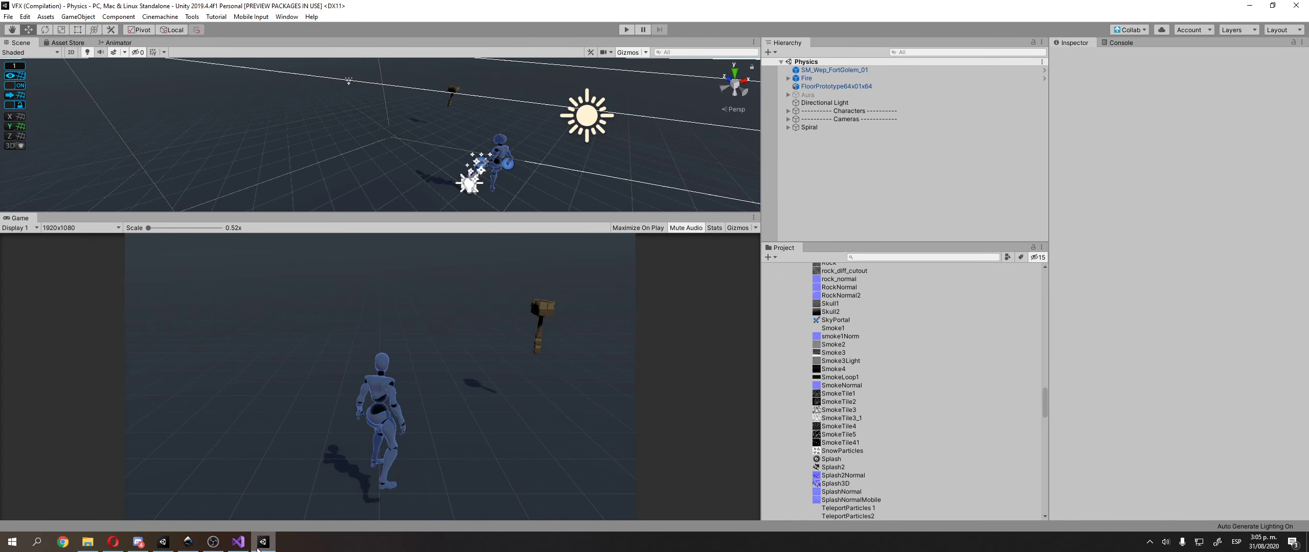
pyautogui.click(163, 542)
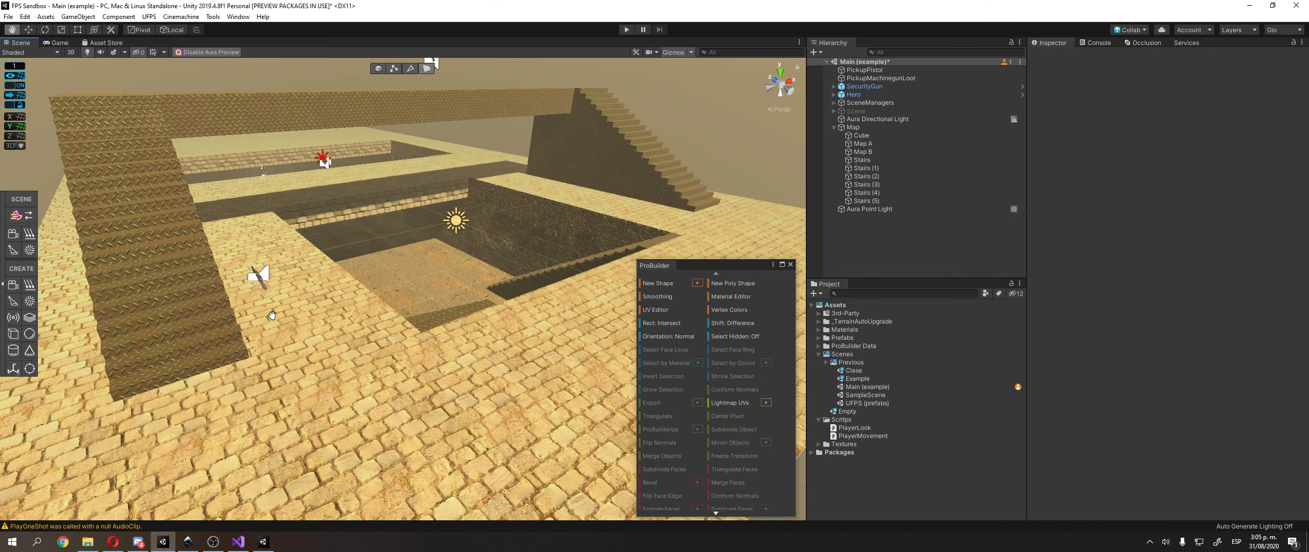
pyautogui.doubleClick(859, 371)
pyautogui.click(679, 290)
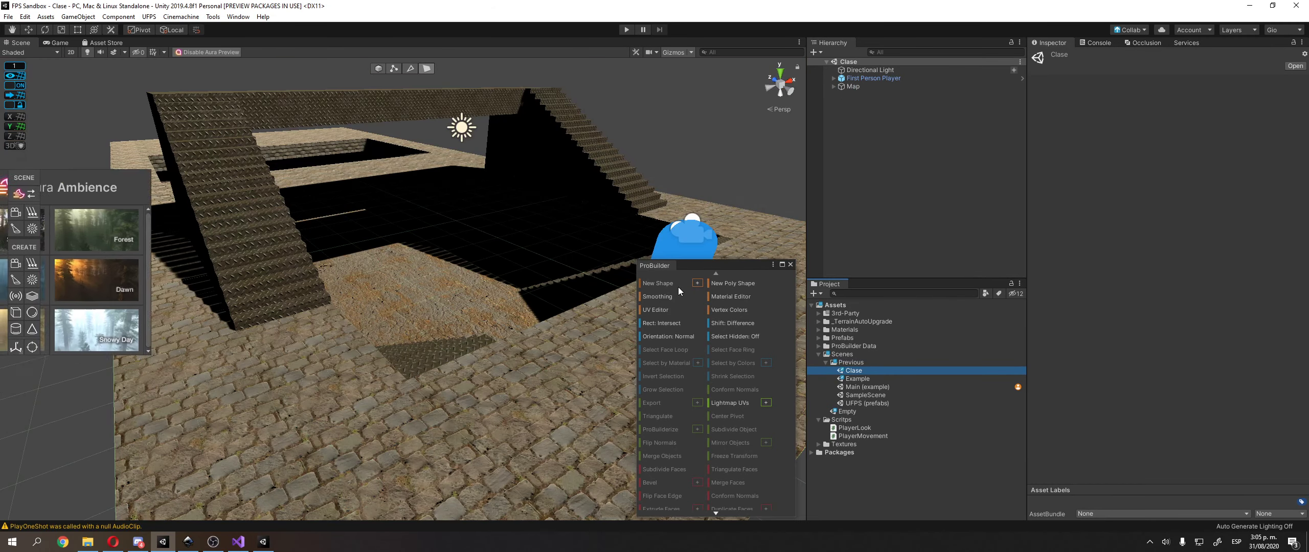
# - Open the Empty scene containing the ProBuilder room
pyautogui.doubleClick(850, 411)
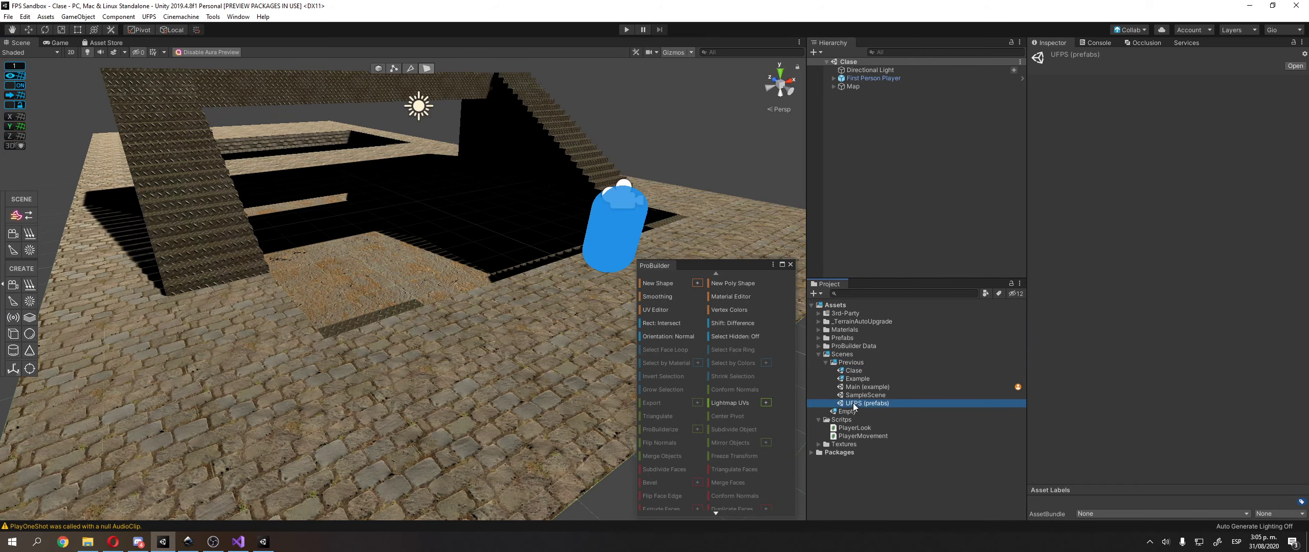
pyautogui.press('Up')
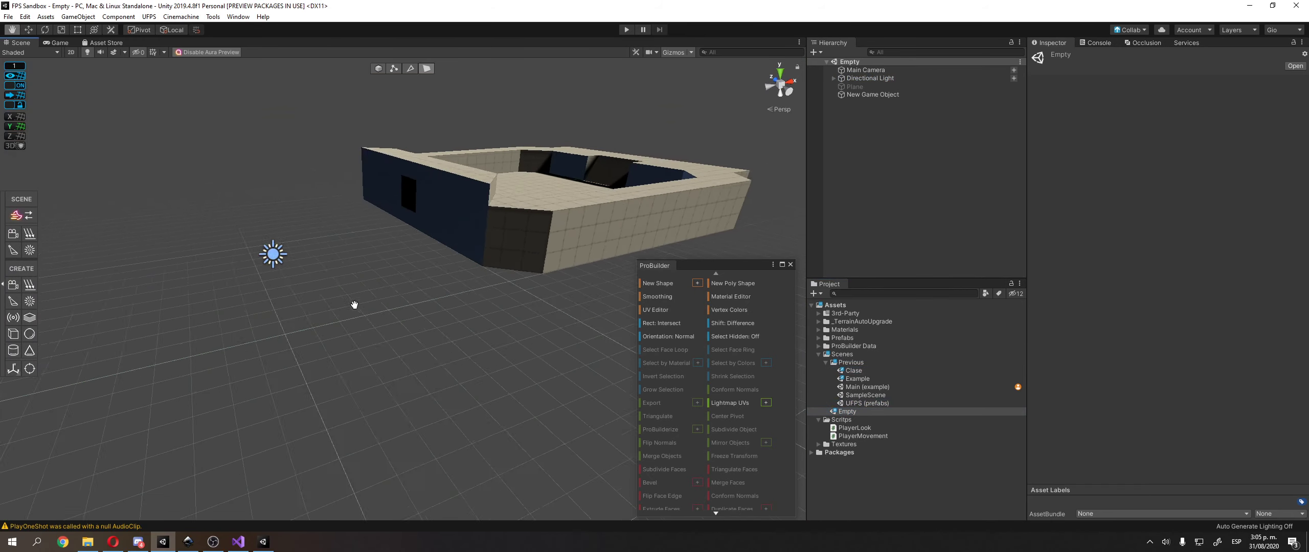
pyautogui.press('Right')
pyautogui.moveTo(532, 194); pyautogui.dragTo(546, 229, button='right')
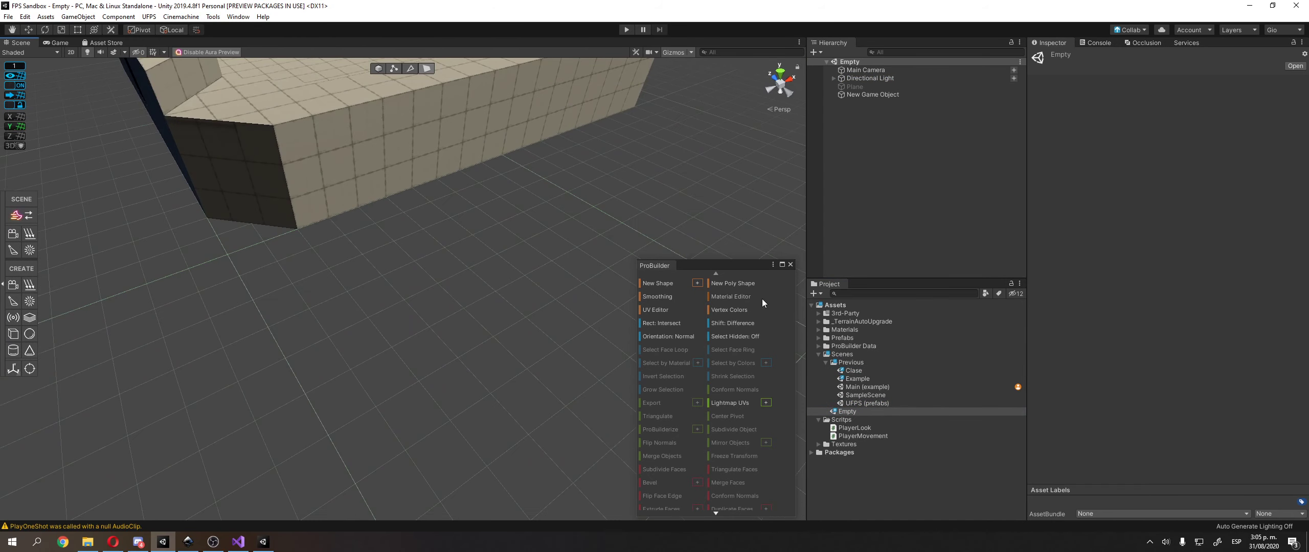
# - Open ProBuilder's Material Editor and look through the materials available for the first palette slot, keeping the current one
pyautogui.click(742, 294)
pyautogui.moveTo(392, 217); pyautogui.dragTo(298, 202, button='right')
pyautogui.press('d')
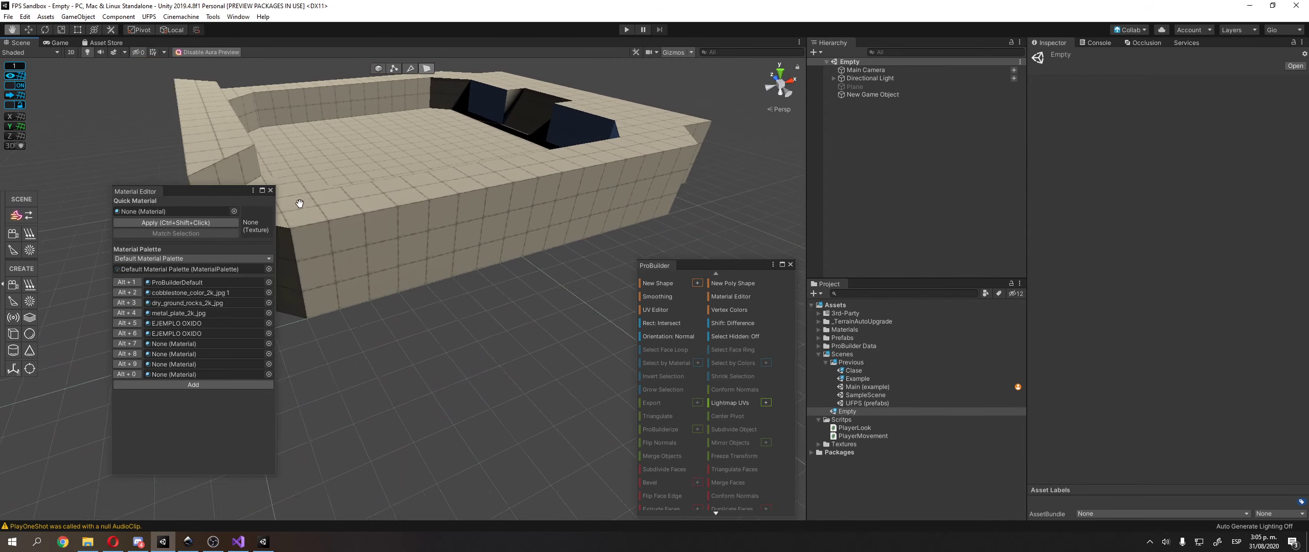
pyautogui.click(269, 282)
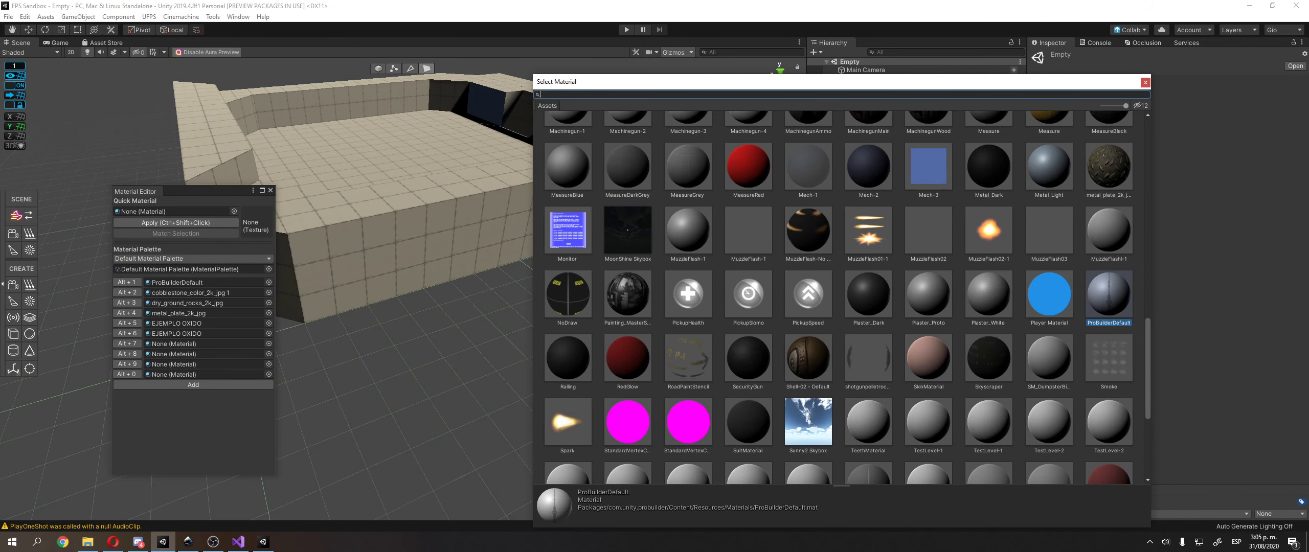
pyautogui.click(1145, 83)
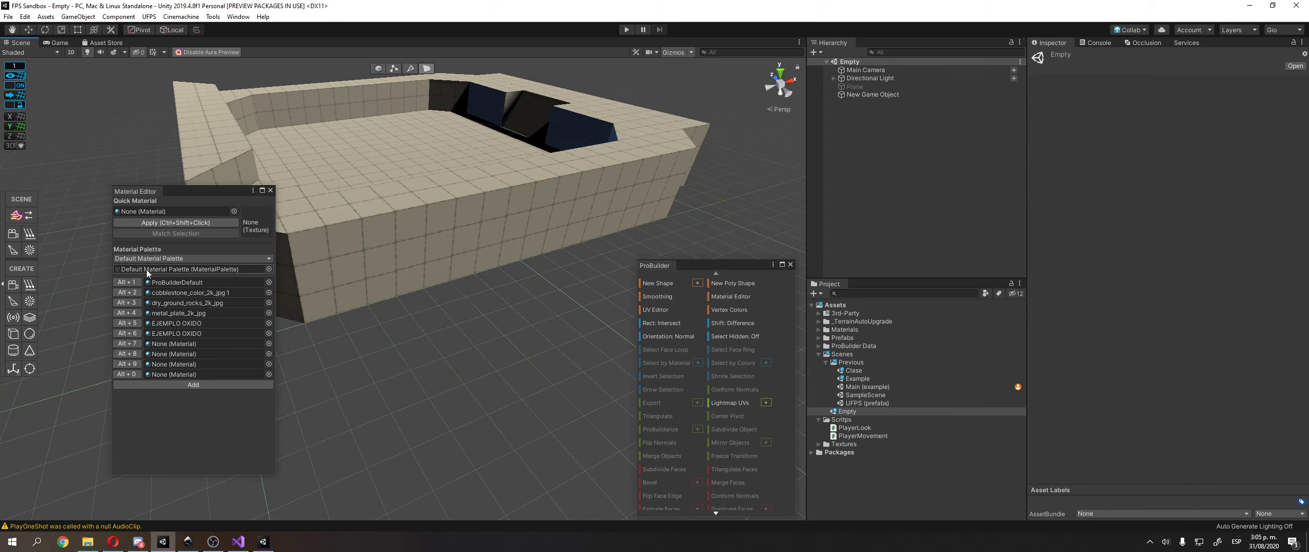
pyautogui.scroll(5, 410, 179)
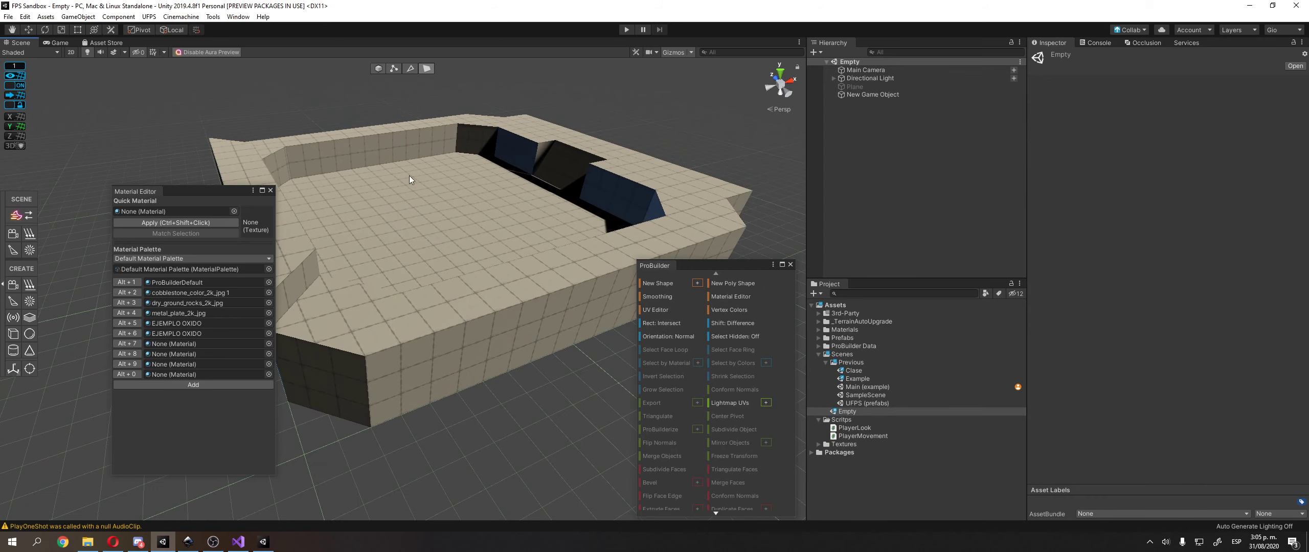
# - Select the inner back wall face of the room's poly shape and demonstrate clearing and reselecting it
pyautogui.click(402, 129)
pyautogui.scroll(5, 480, 294)
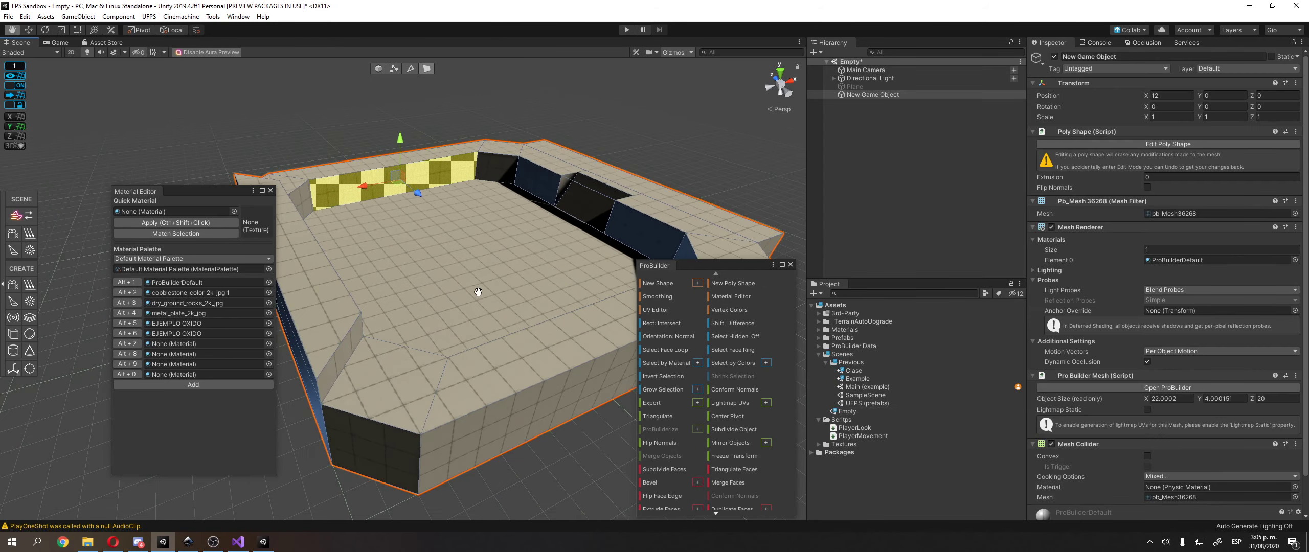
pyautogui.moveTo(431, 239); pyautogui.dragTo(379, 225, button='middle')
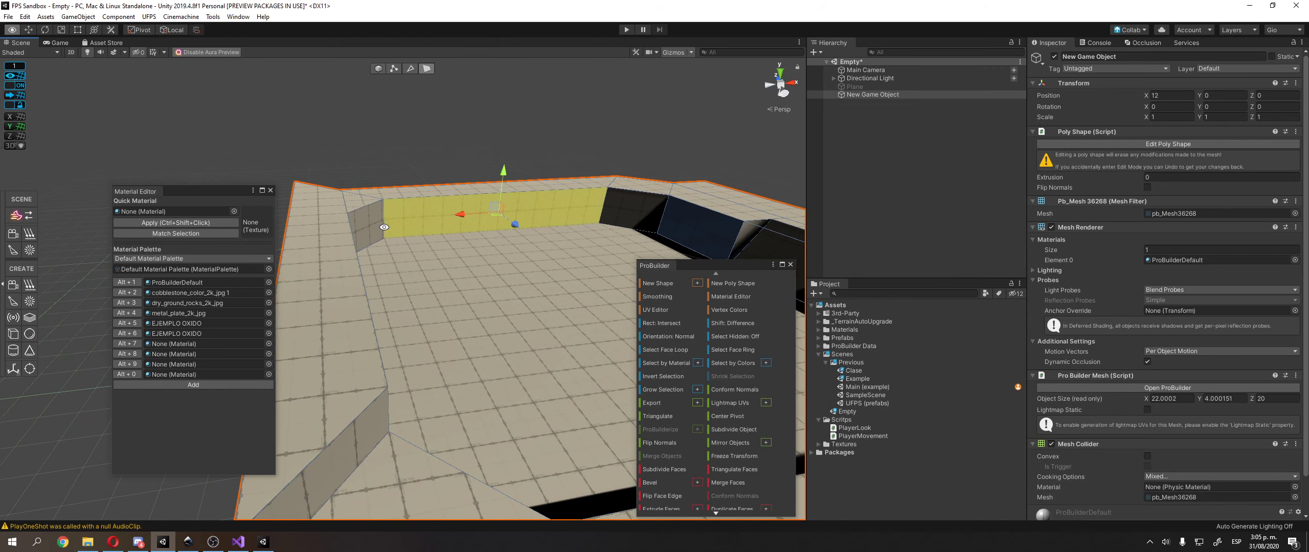
pyautogui.click(383, 162)
pyautogui.scroll(3, 452, 213)
pyautogui.click(452, 213)
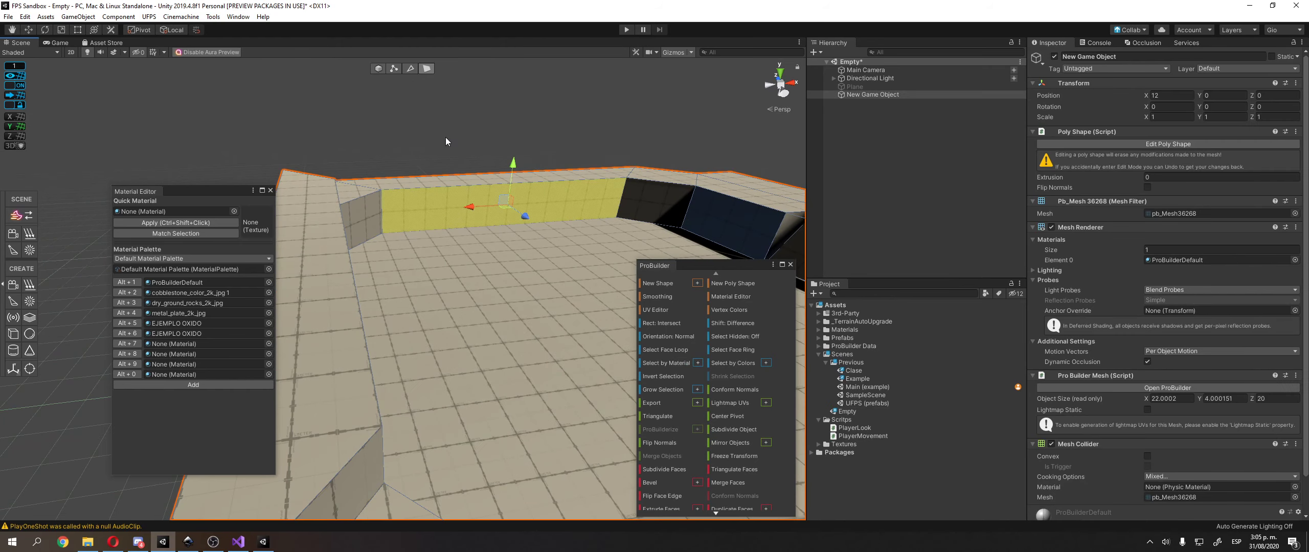
pyautogui.scroll(1, 435, 149)
pyautogui.scroll(1, 373, 151)
pyautogui.click(373, 152)
pyautogui.click(459, 197)
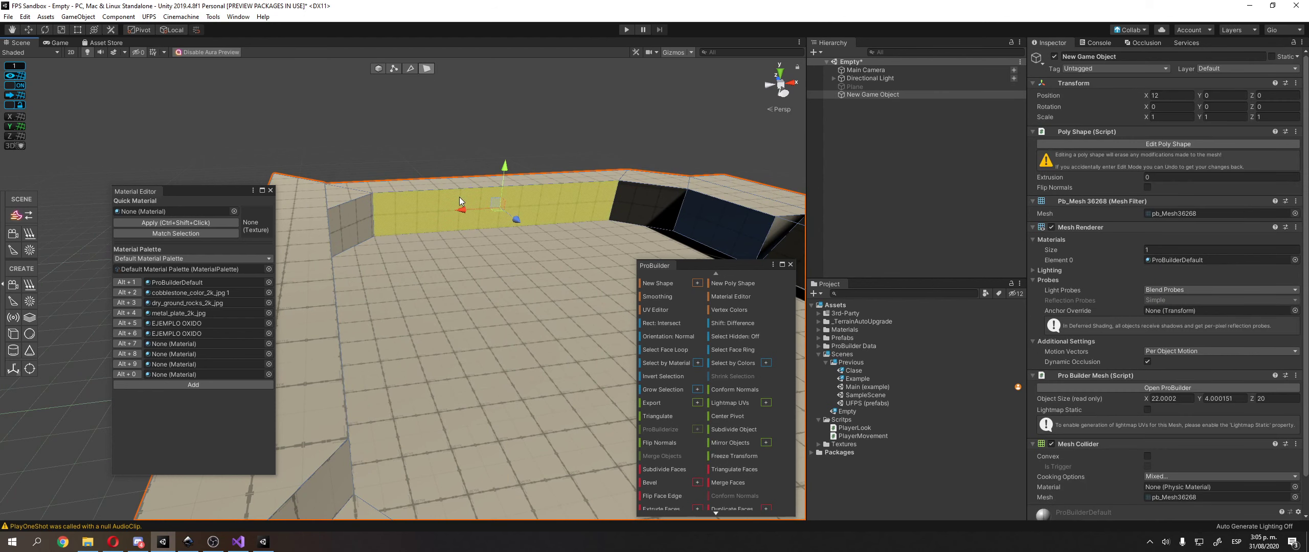
pyautogui.scroll(1, 372, 241)
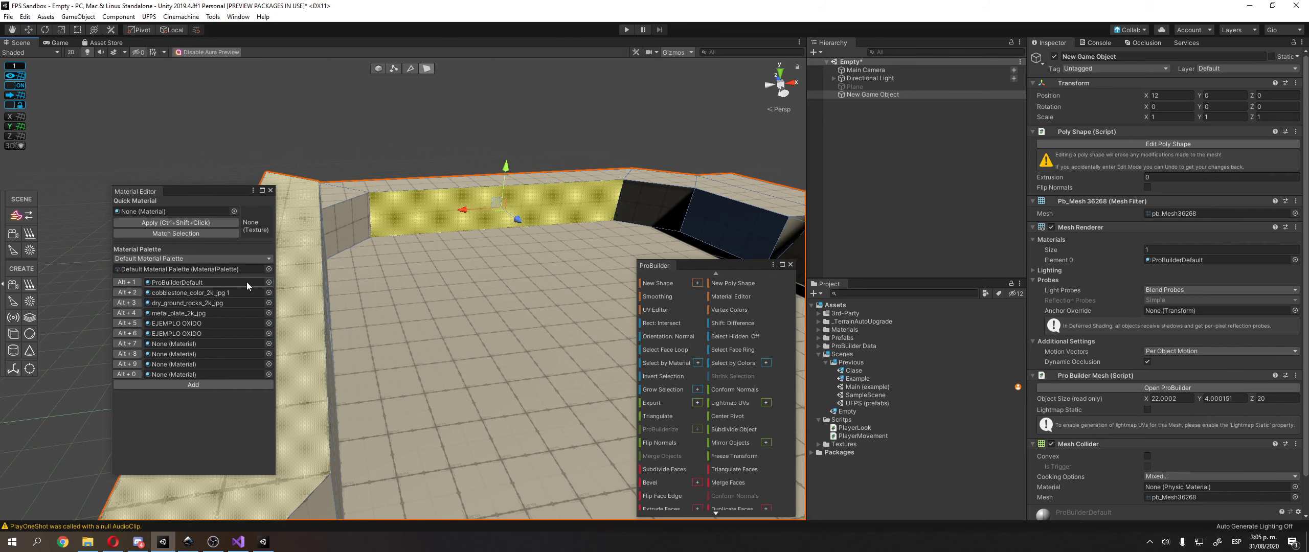
pyautogui.click(416, 157)
pyautogui.click(448, 207)
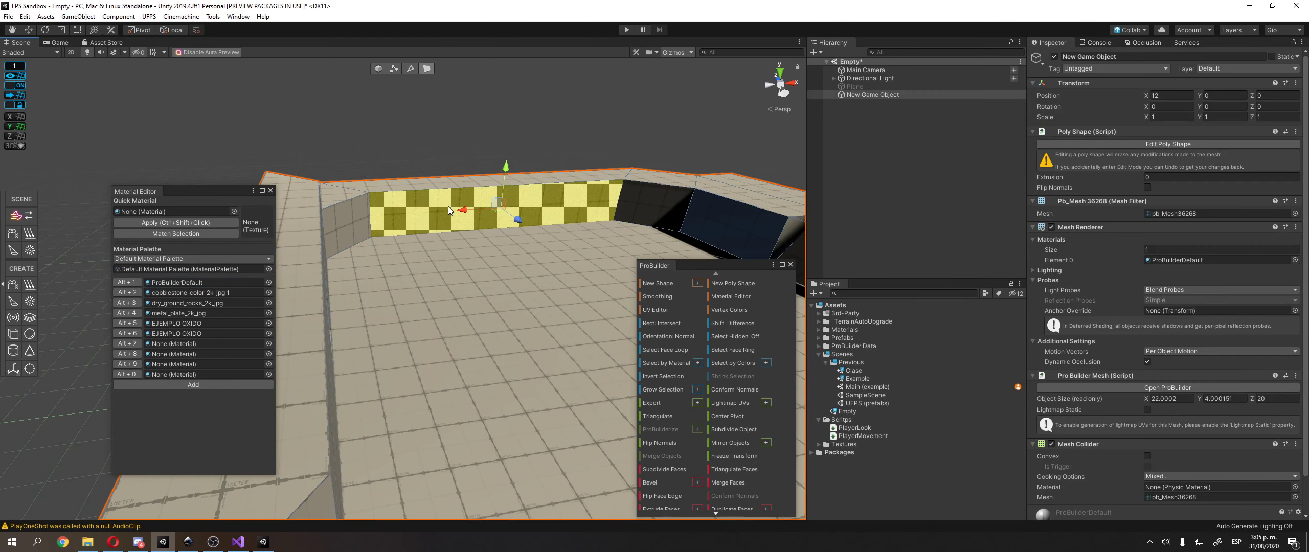
pyautogui.moveTo(448, 207); pyautogui.dragTo(379, 307, button='middle')
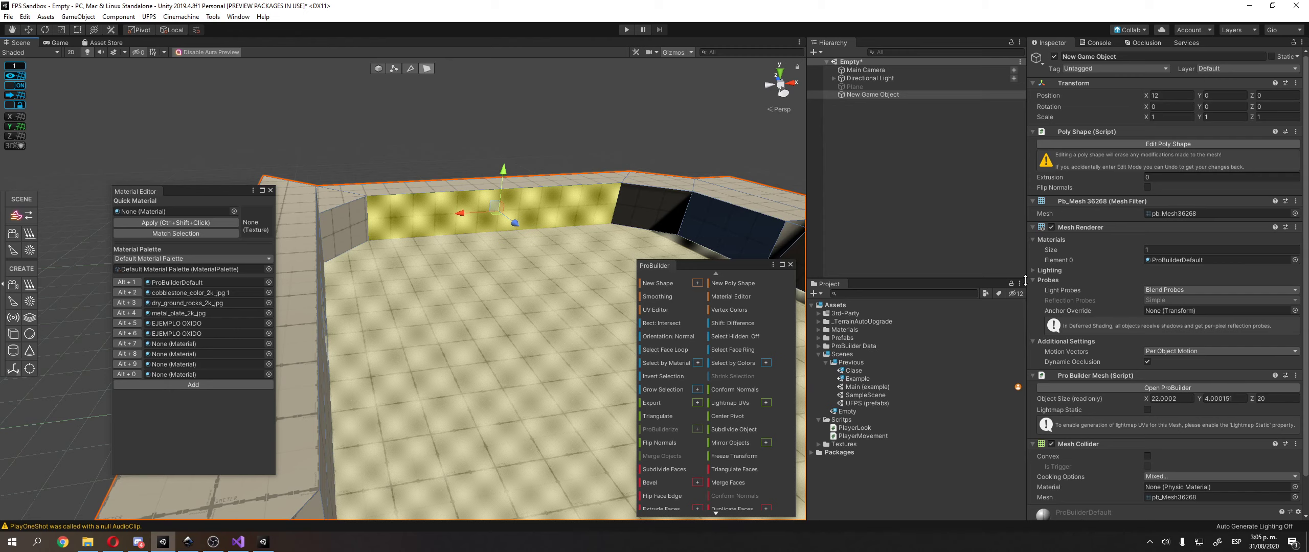
# - Apply the palette's ProBuilderDefault material to the side wall's top face and clear the selection
pyautogui.click(604, 357)
pyautogui.click(283, 257)
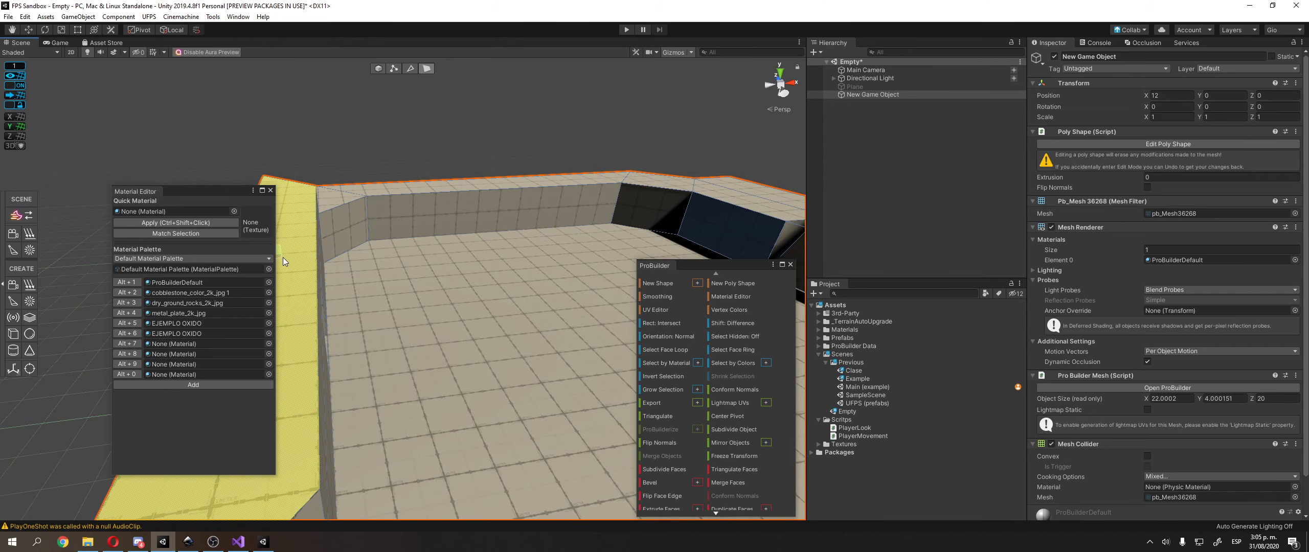
pyautogui.click(169, 282)
pyautogui.click(123, 283)
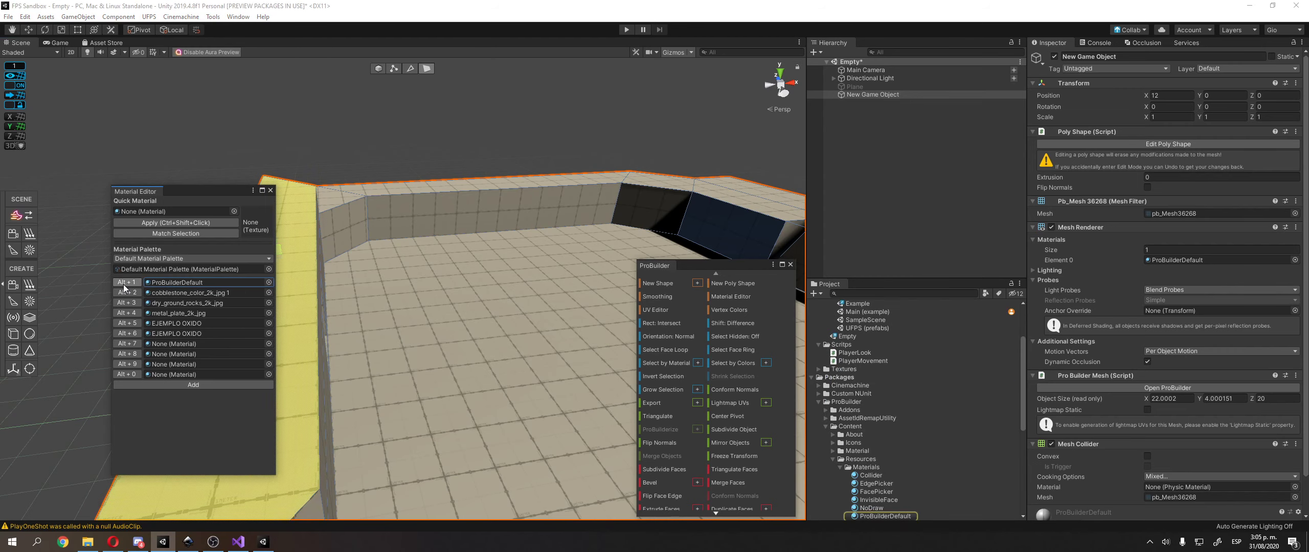
pyautogui.click(386, 168)
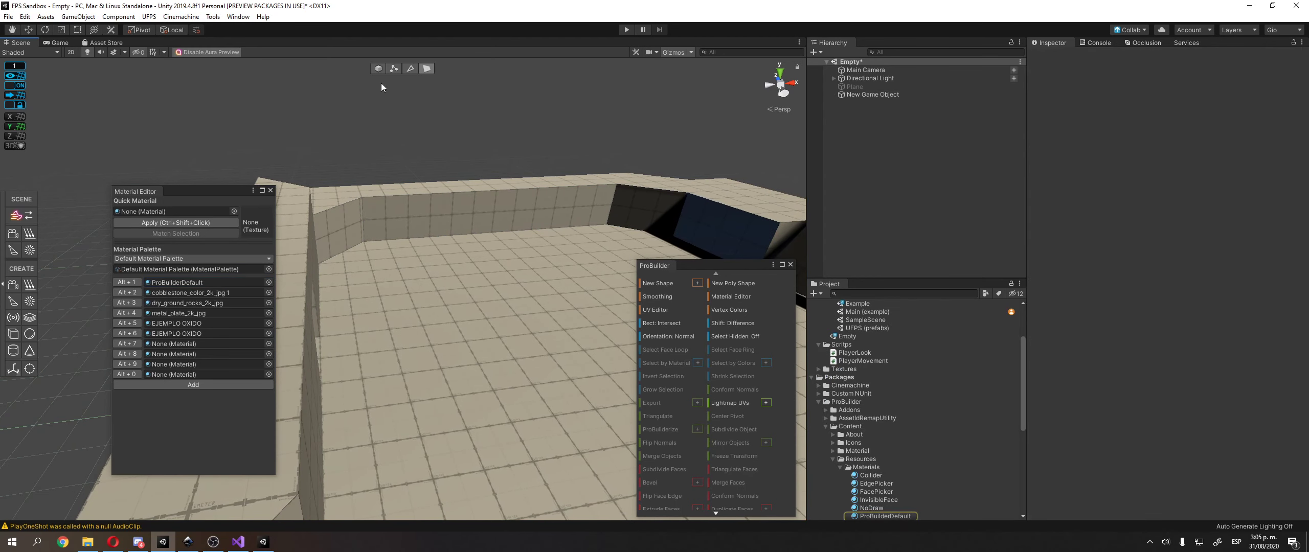
# - Select the room as an object, return to face selection, and apply ProBuilderDefault to the inner back wall face
pyautogui.click(486, 313)
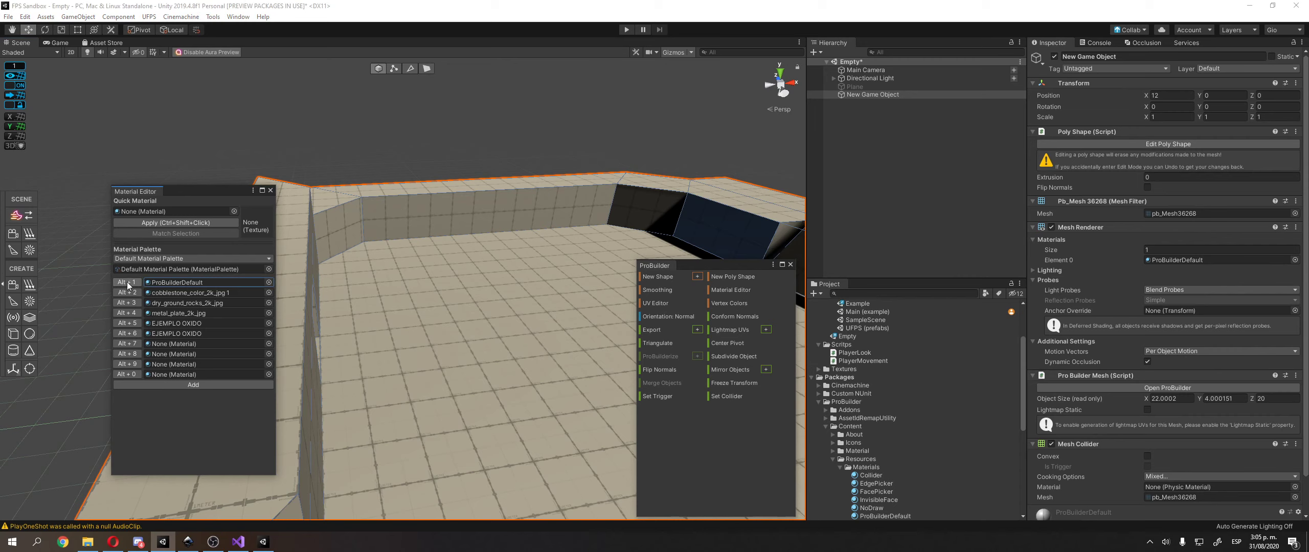
pyautogui.click(427, 68)
pyautogui.click(436, 201)
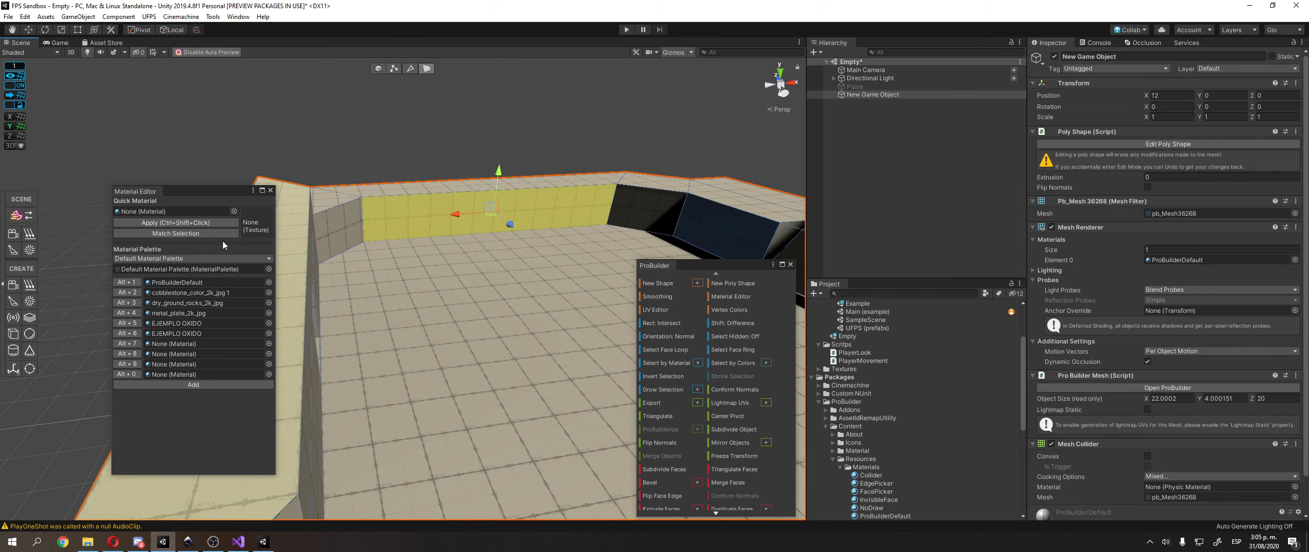
pyautogui.click(119, 282)
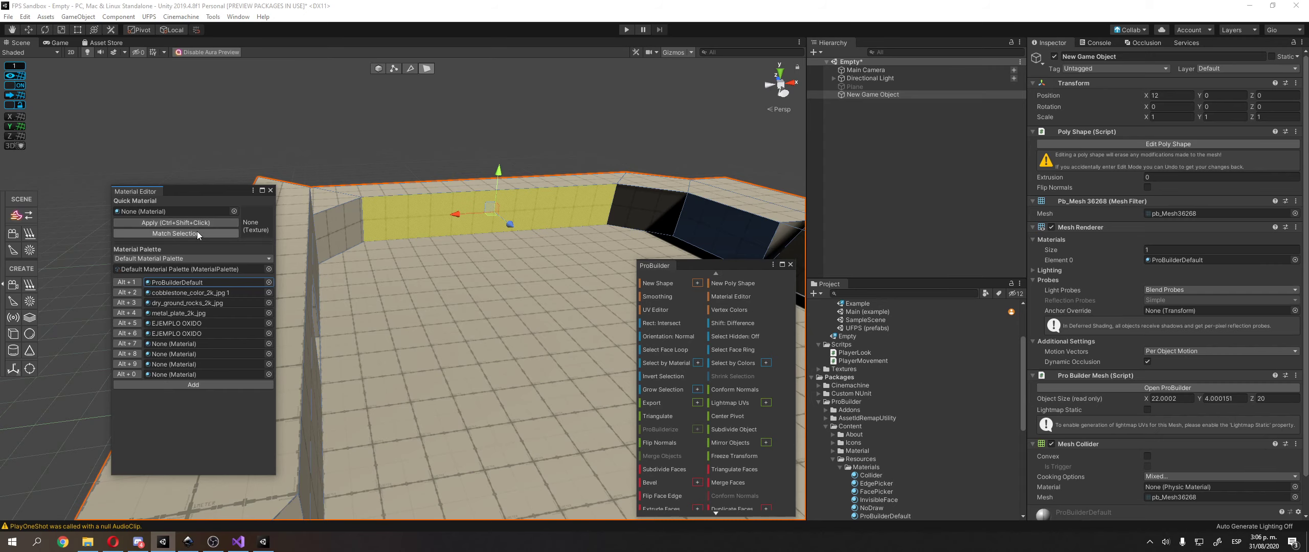
# - Select the room's floor face and review the material choices for the first palette slot without changing it
pyautogui.click(368, 286)
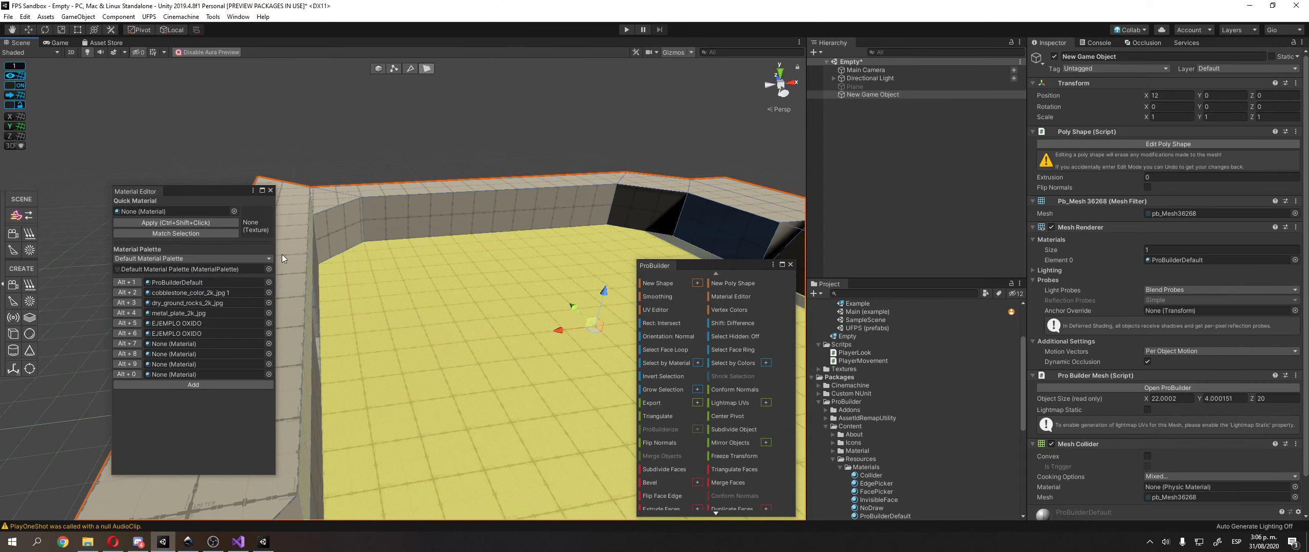
pyautogui.click(181, 283)
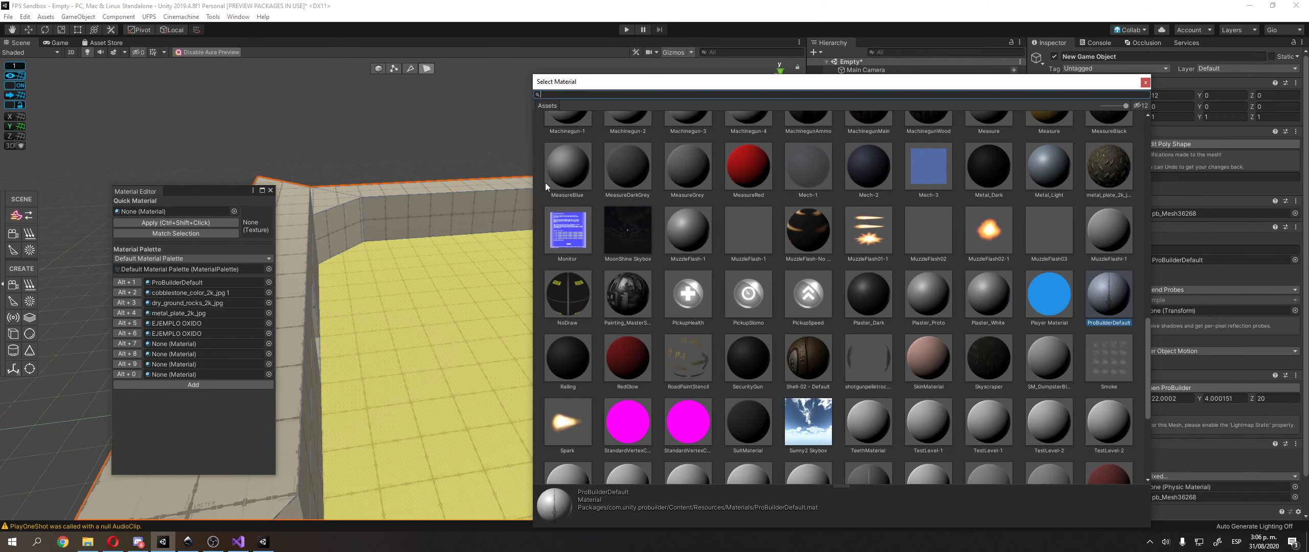
pyautogui.click(1146, 82)
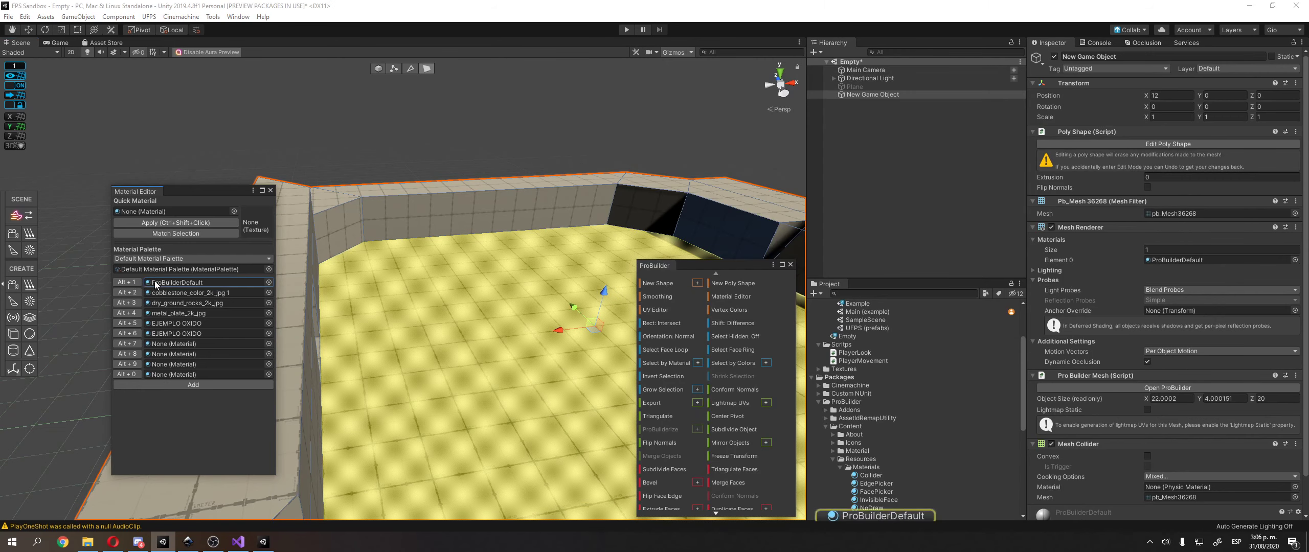
pyautogui.click(892, 530)
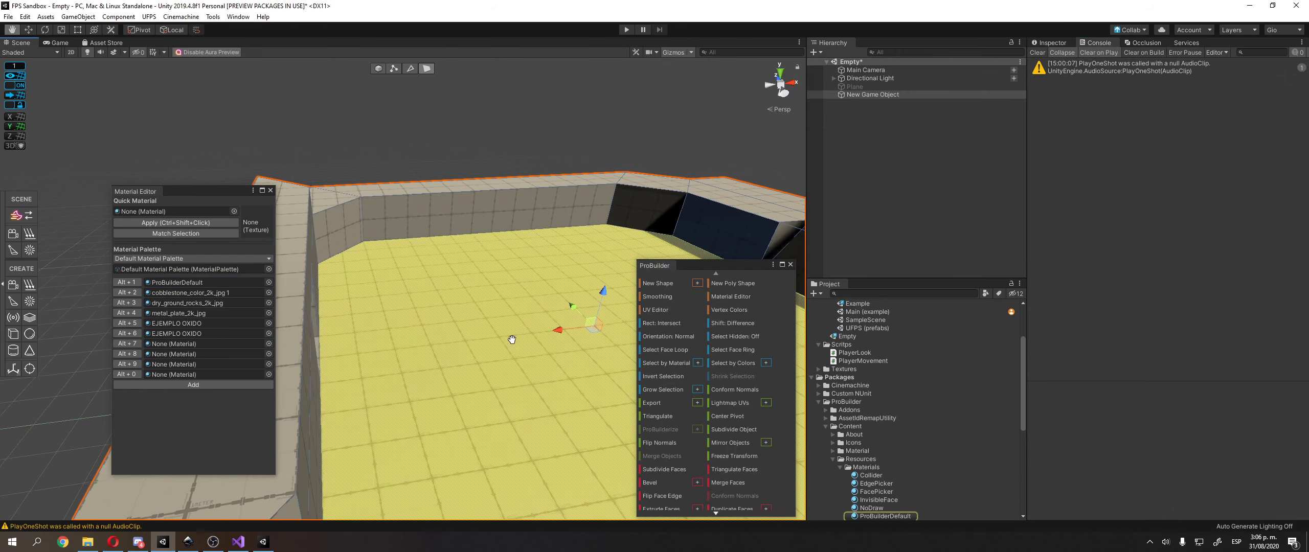
pyautogui.click(510, 153)
pyautogui.moveTo(460, 263); pyautogui.dragTo(504, 266, button='right')
pyautogui.moveTo(504, 266); pyautogui.dragTo(498, 220, button='middle')
pyautogui.click(496, 225)
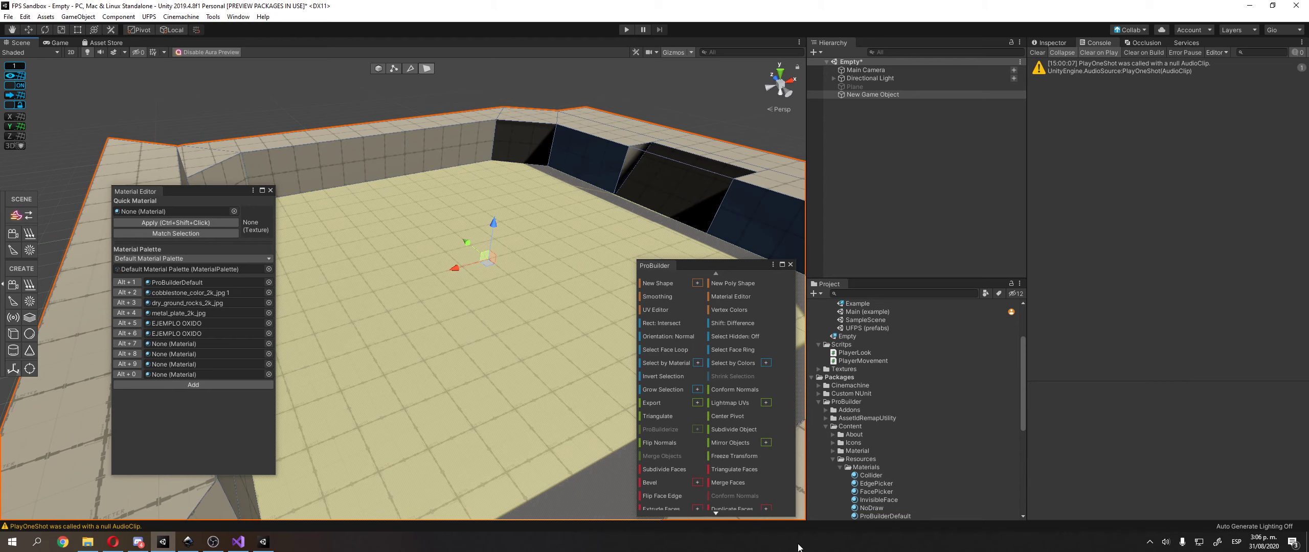
pyautogui.click(241, 20)
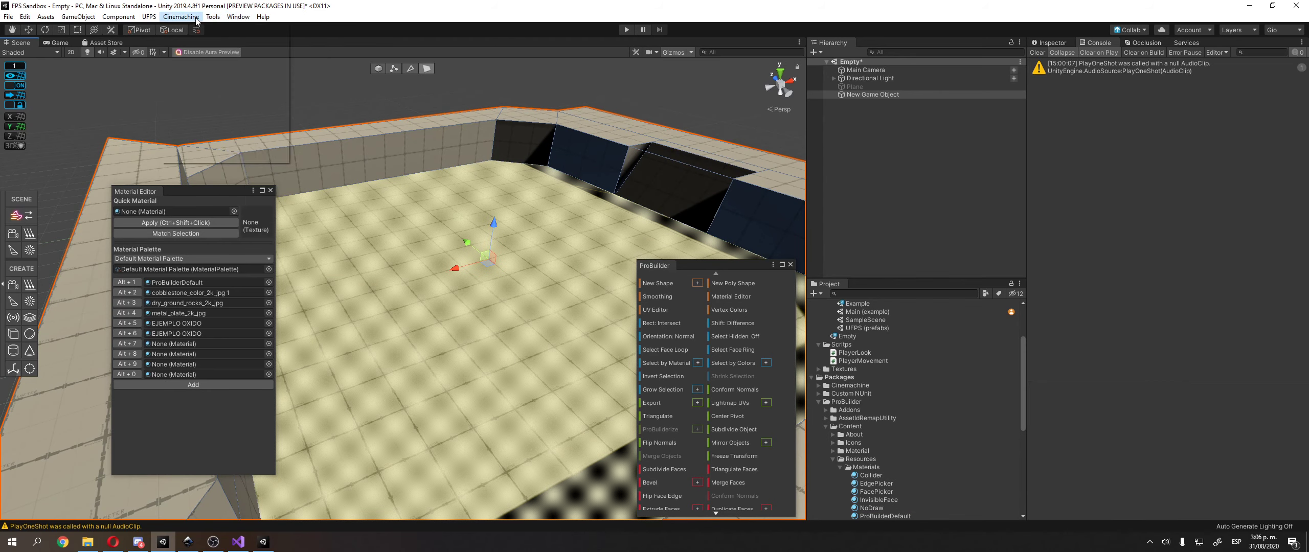
pyautogui.moveTo(204, 17)
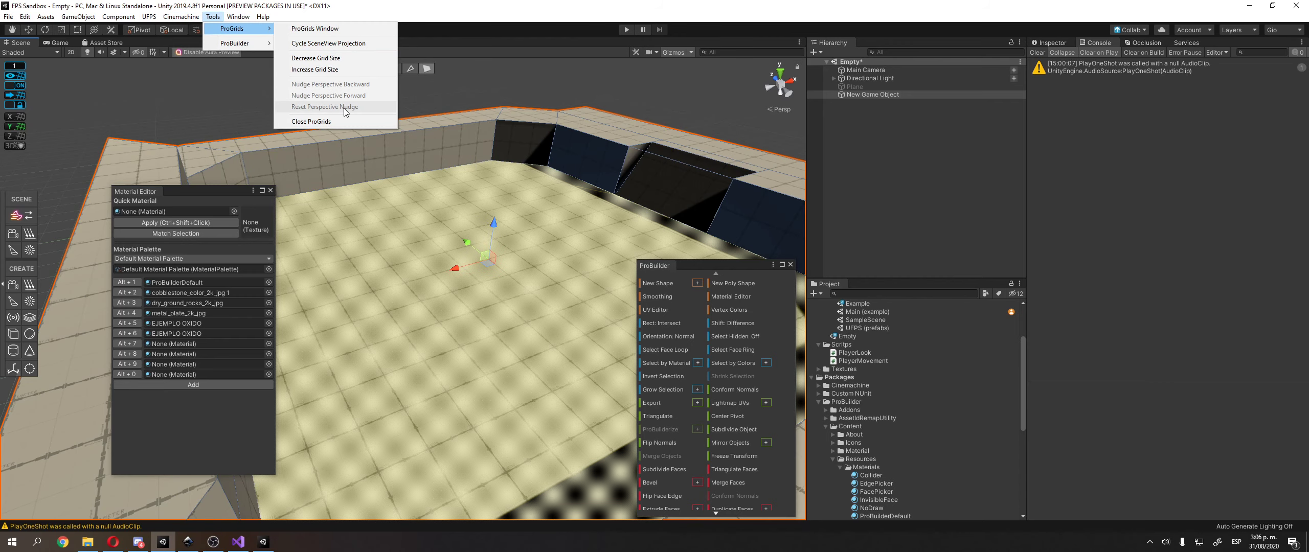
pyautogui.click(536, 4)
pyautogui.scroll(-1, 697, 381)
pyautogui.scroll(1, 673, 325)
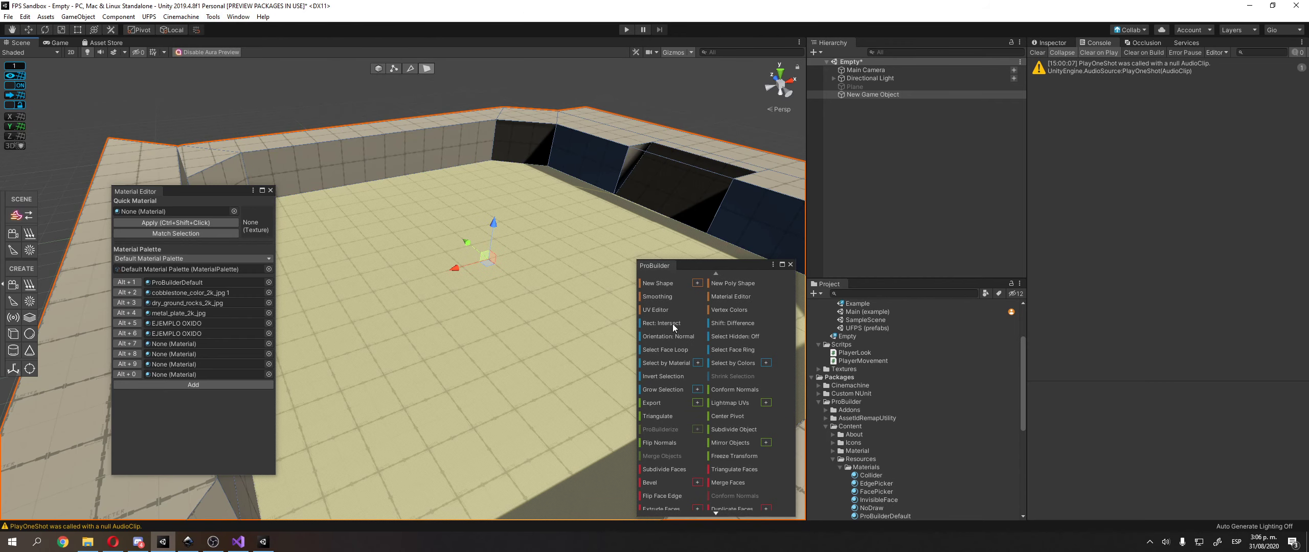
# - Open ProBuilder's UV Editor for the selected floor face and examine the room's UV layout
pyautogui.click(656, 309)
pyautogui.scroll(-5, 665, 302)
pyautogui.moveTo(687, 296); pyautogui.dragTo(684, 433, button='middle')
pyautogui.scroll(-9, 730, 349)
pyautogui.click(709, 381)
pyautogui.scroll(4, 684, 339)
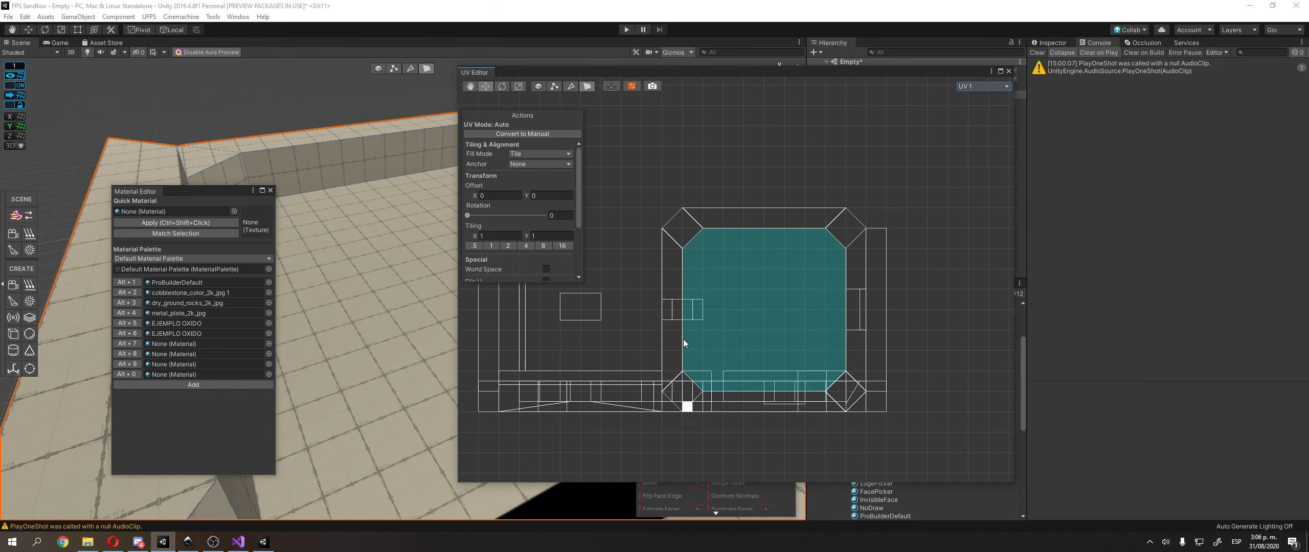
# - Select the back wall's top face and an adjoining corner face in the UV layout to identify them on the room
pyautogui.scroll(2, 683, 340)
pyautogui.click(745, 262)
pyautogui.click(704, 125)
pyautogui.click(729, 158)
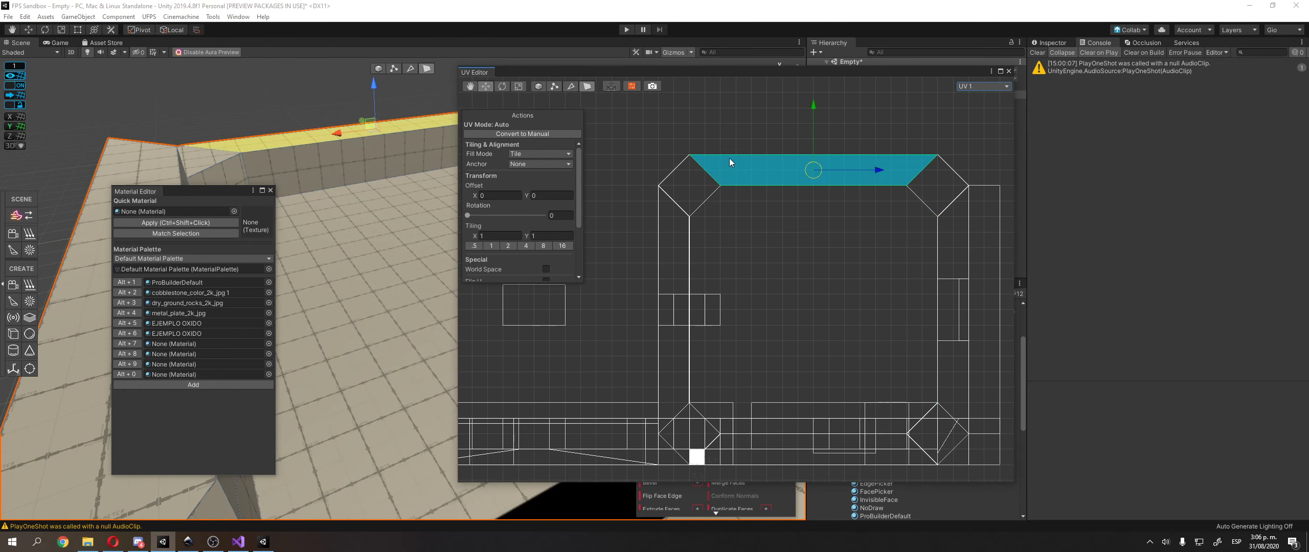
pyautogui.click(748, 147)
pyautogui.scroll(-2, 757, 138)
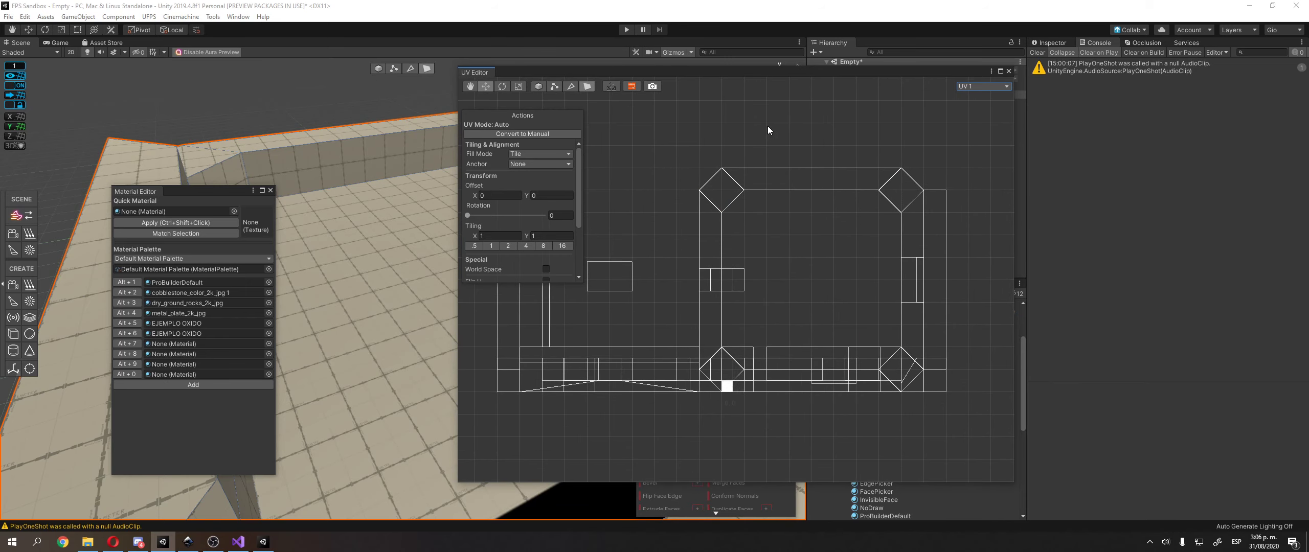
pyautogui.click(736, 175)
pyautogui.click(708, 188)
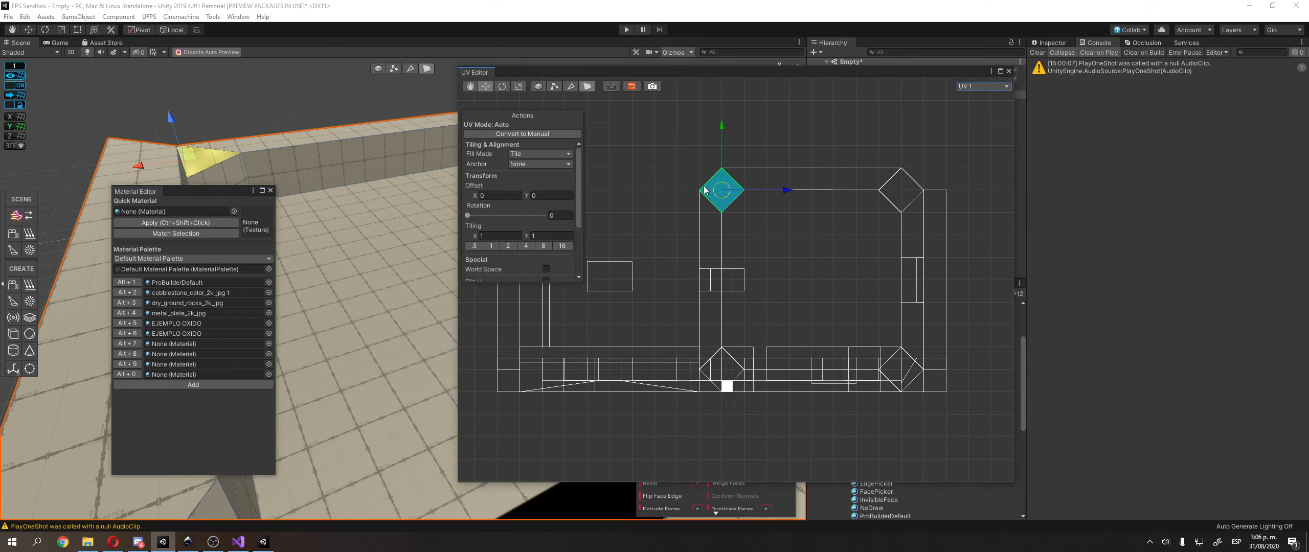
pyautogui.click(691, 147)
pyautogui.moveTo(691, 147); pyautogui.dragTo(703, 137, button='middle')
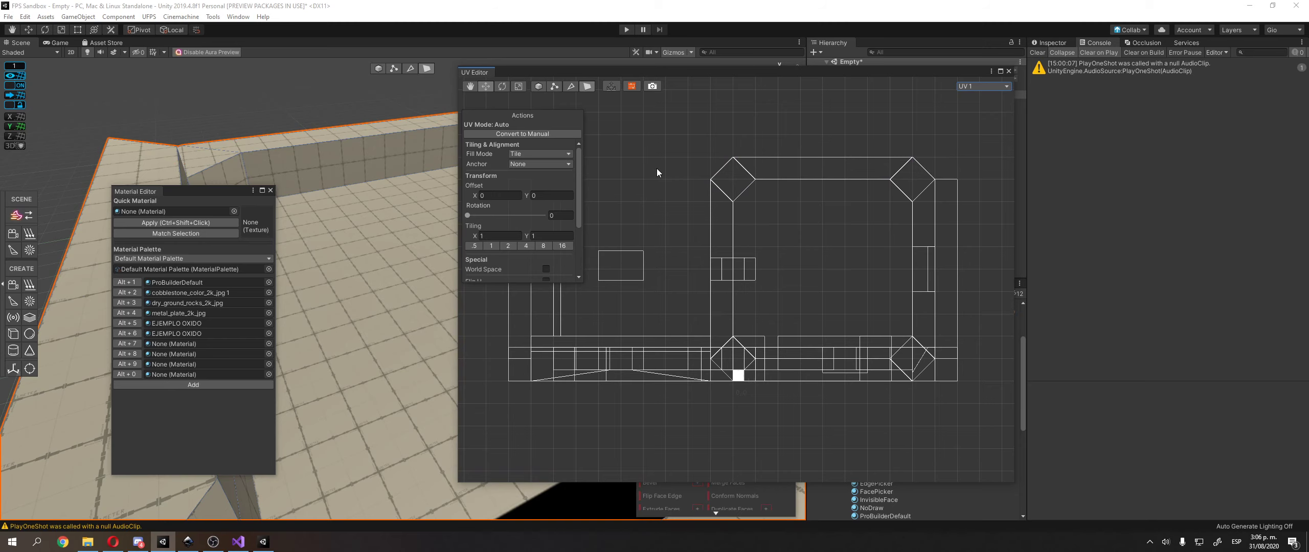
# - Select the floor and surrounding faces in the UV layout to compare them with the room, and clear the selection
pyautogui.click(772, 183)
pyautogui.click(735, 180)
pyautogui.click(726, 280)
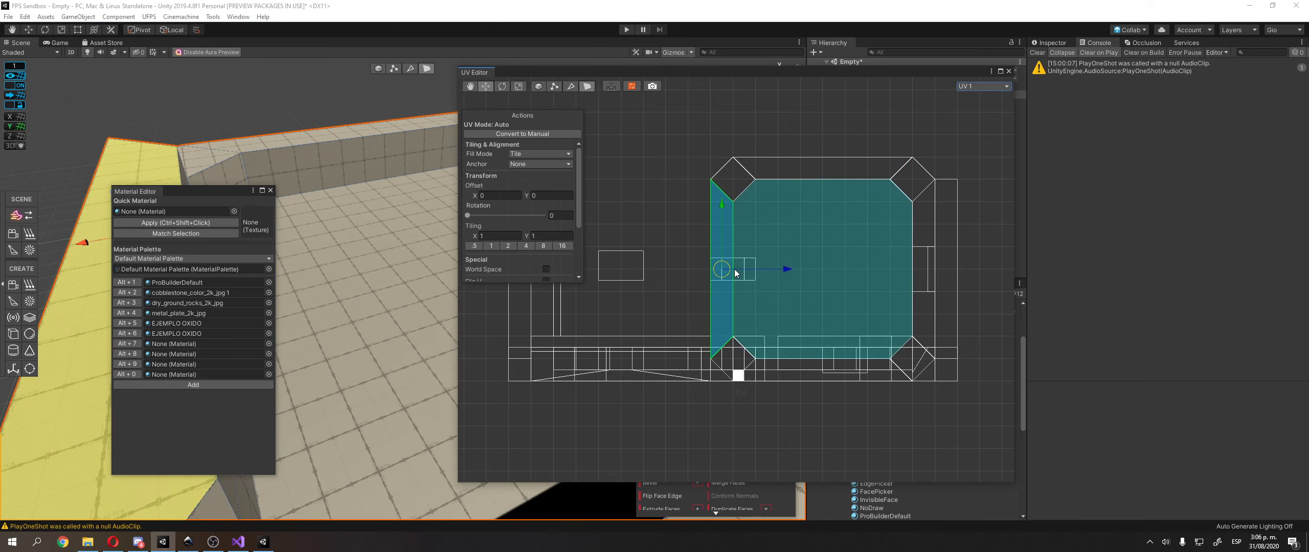
pyautogui.click(738, 271)
pyautogui.click(734, 181)
pyautogui.click(817, 170)
pyautogui.click(908, 180)
pyautogui.click(881, 327)
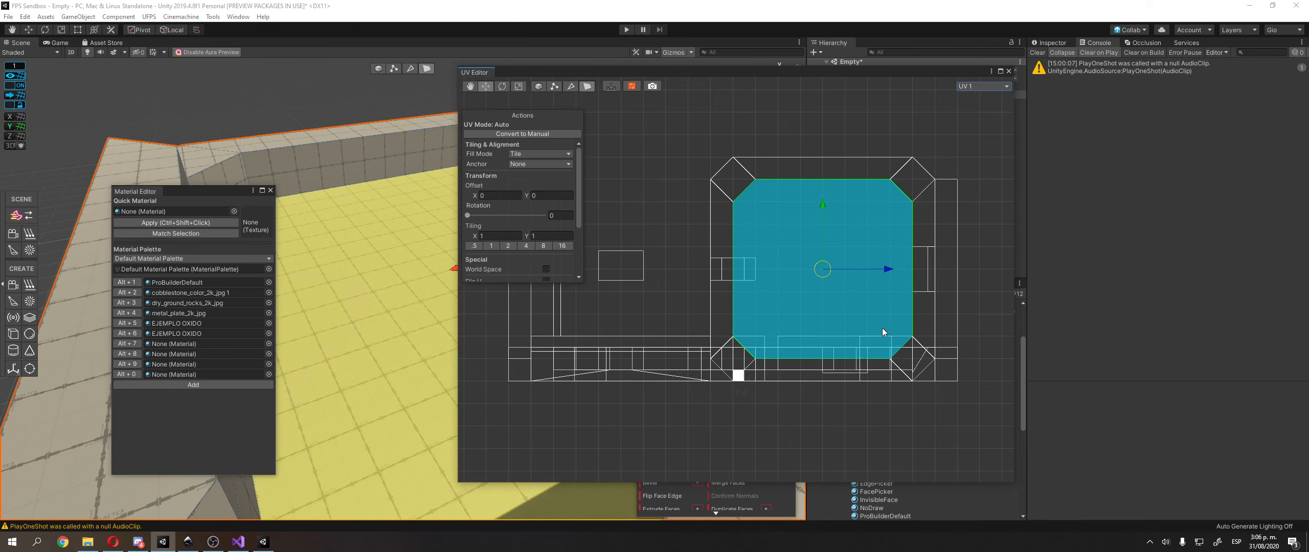
pyautogui.click(906, 358)
pyautogui.click(870, 337)
pyautogui.click(774, 362)
pyautogui.click(773, 357)
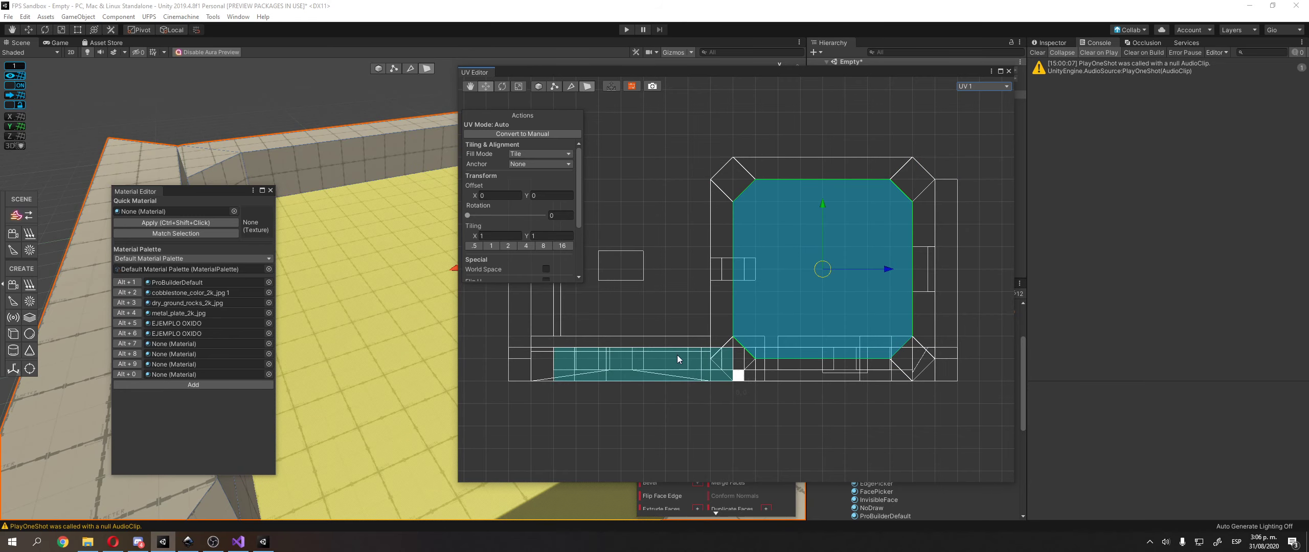
pyautogui.click(678, 357)
pyautogui.click(632, 208)
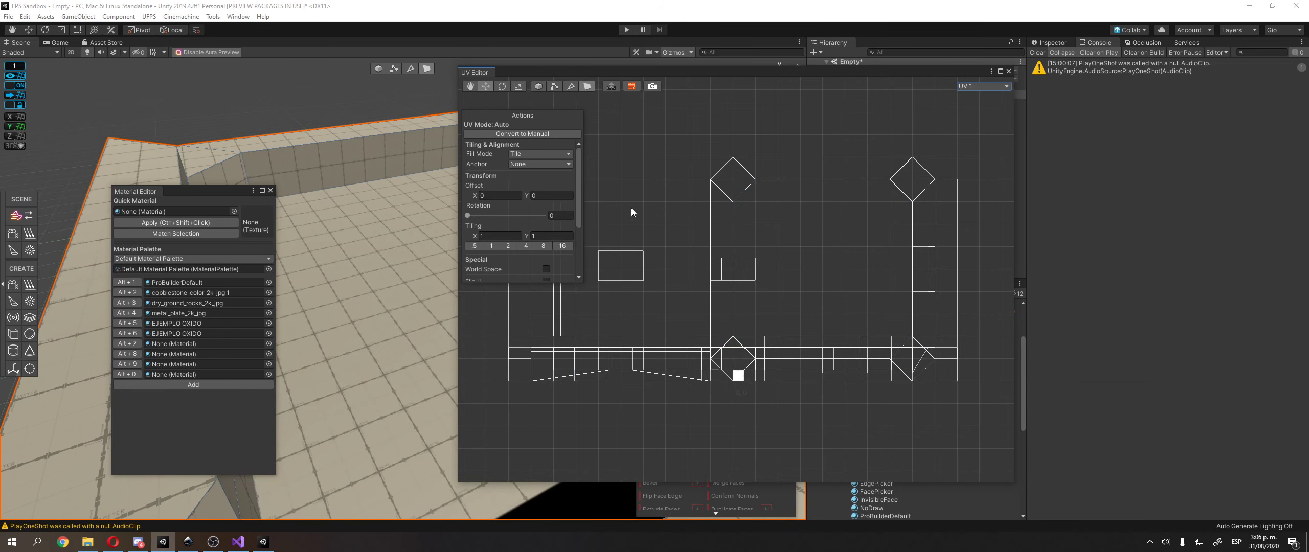
# - Render the room's UV layout at 1024 and save the template as a PNG named UV in the Assets folder
pyautogui.click(630, 87)
pyautogui.click(633, 90)
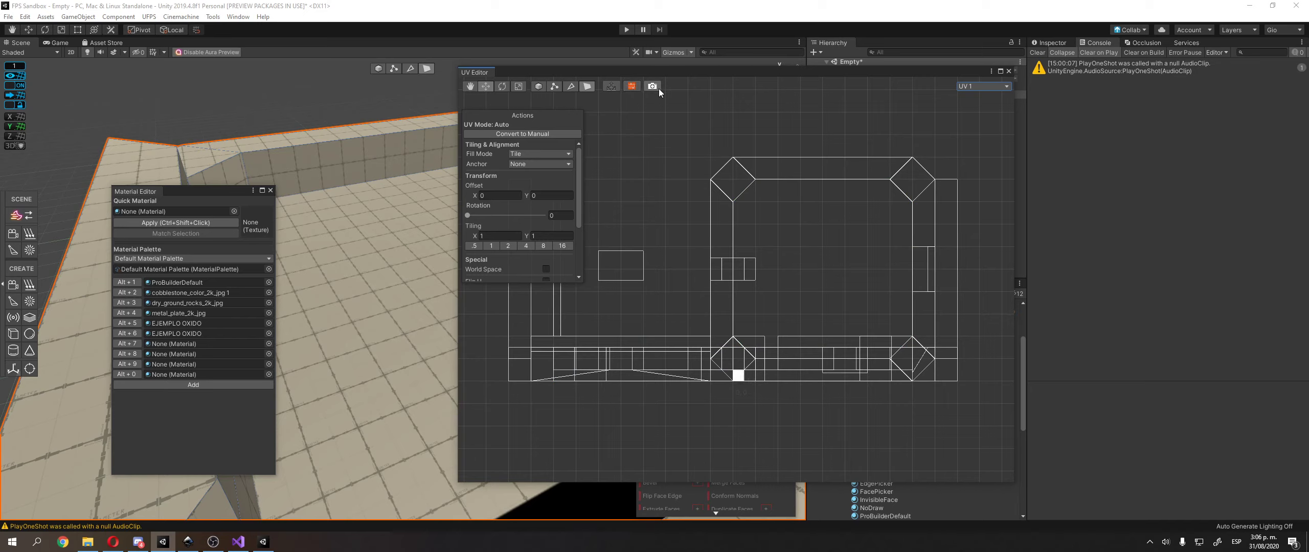
pyautogui.click(657, 87)
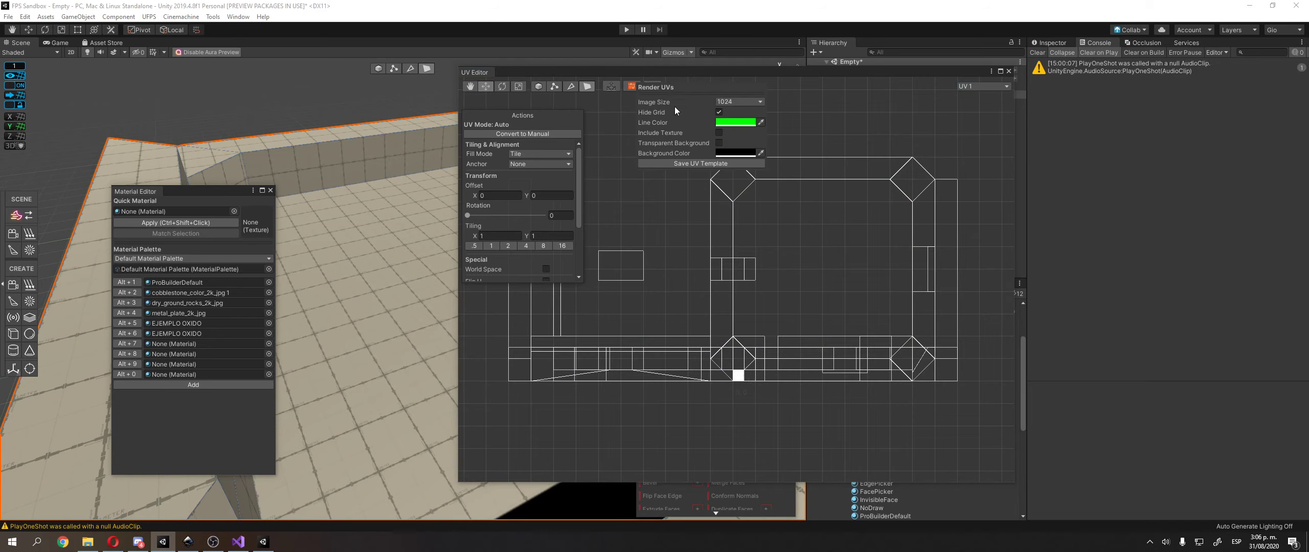
pyautogui.click(697, 162)
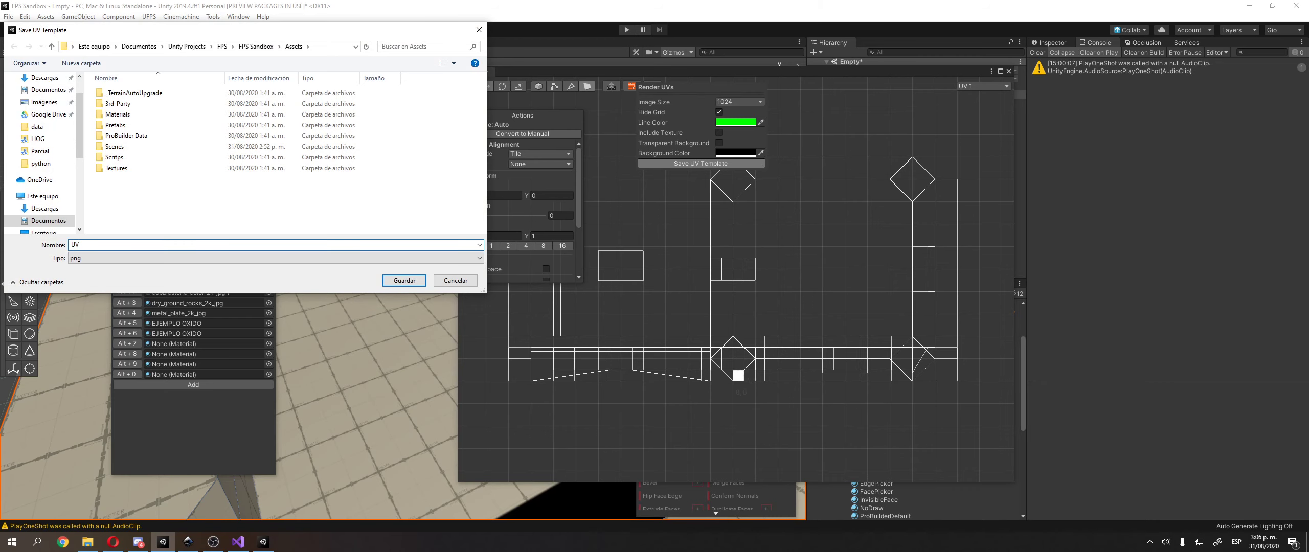
pyautogui.press('Return')
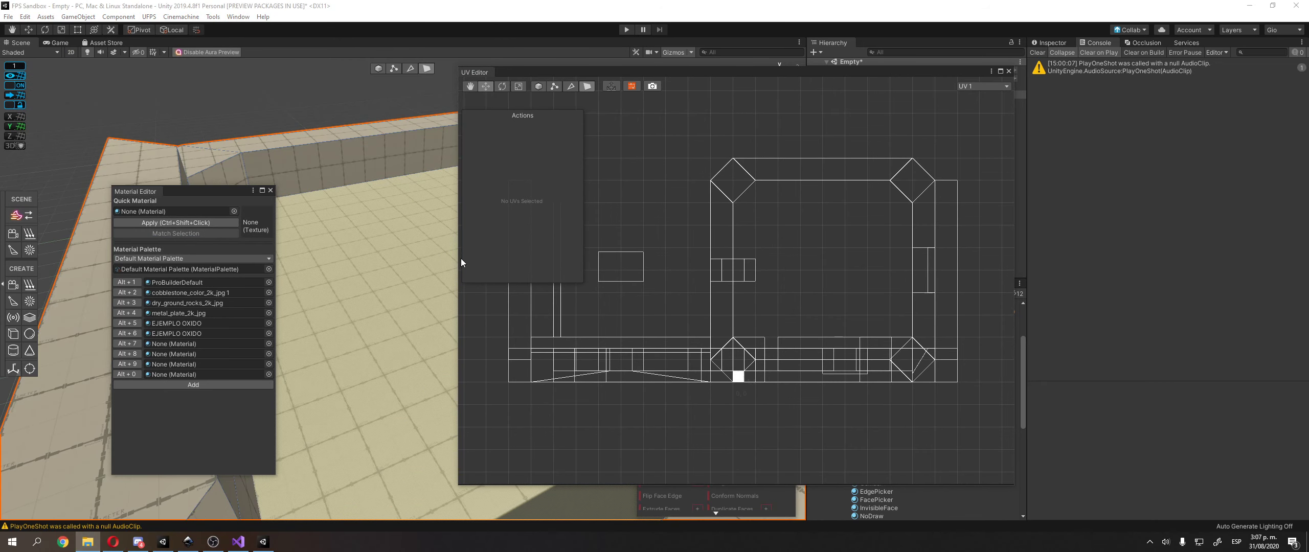
# - Open the saved UV.png from the template save dialog to inspect it, and close both without saving another template
pyautogui.click(632, 86)
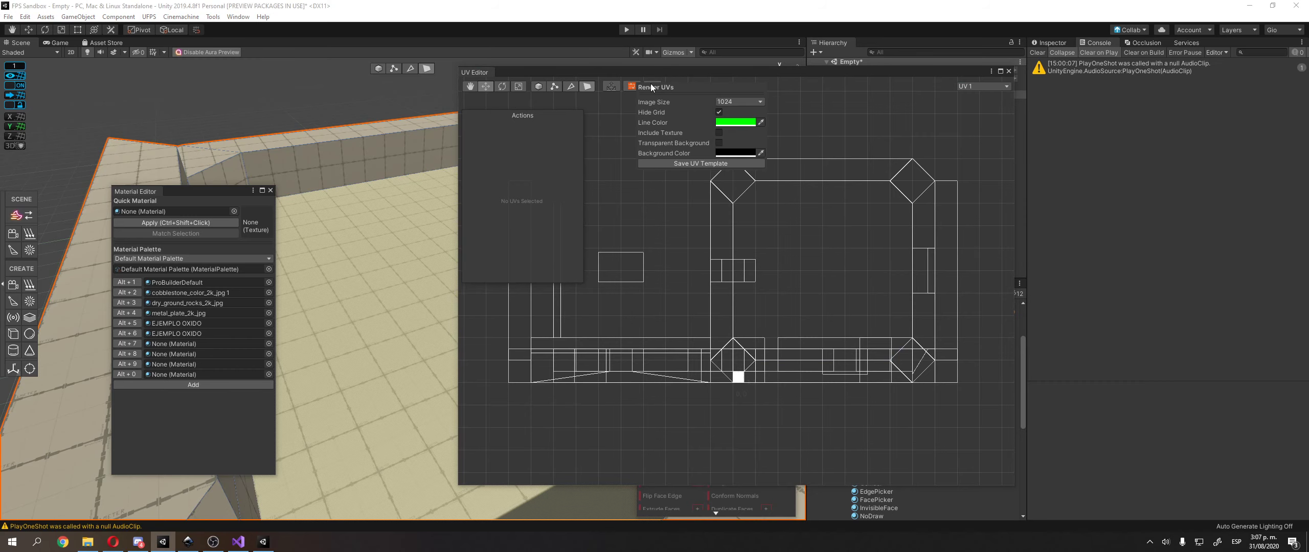
pyautogui.click(701, 163)
pyautogui.click(338, 49)
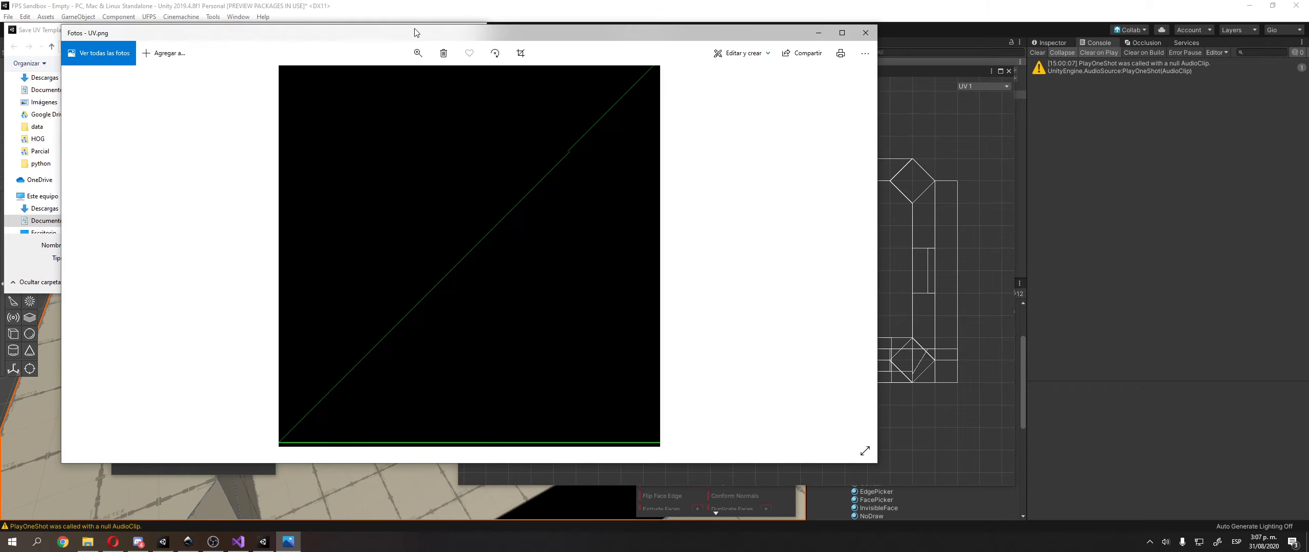
pyautogui.moveTo(415, 30); pyautogui.dragTo(565, 55)
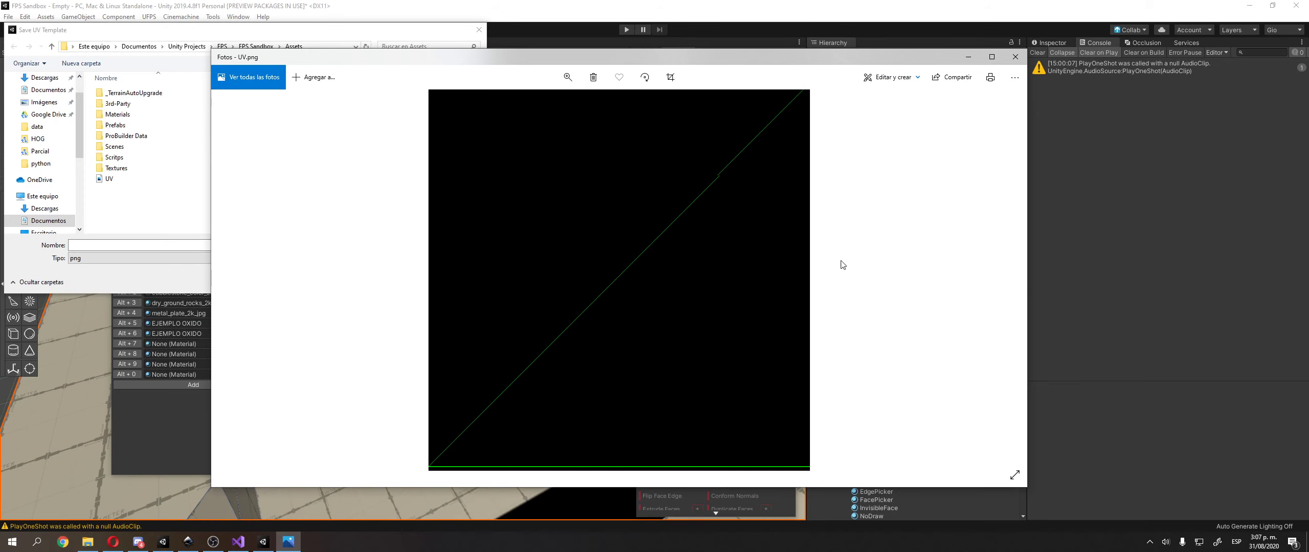
pyautogui.click(1015, 56)
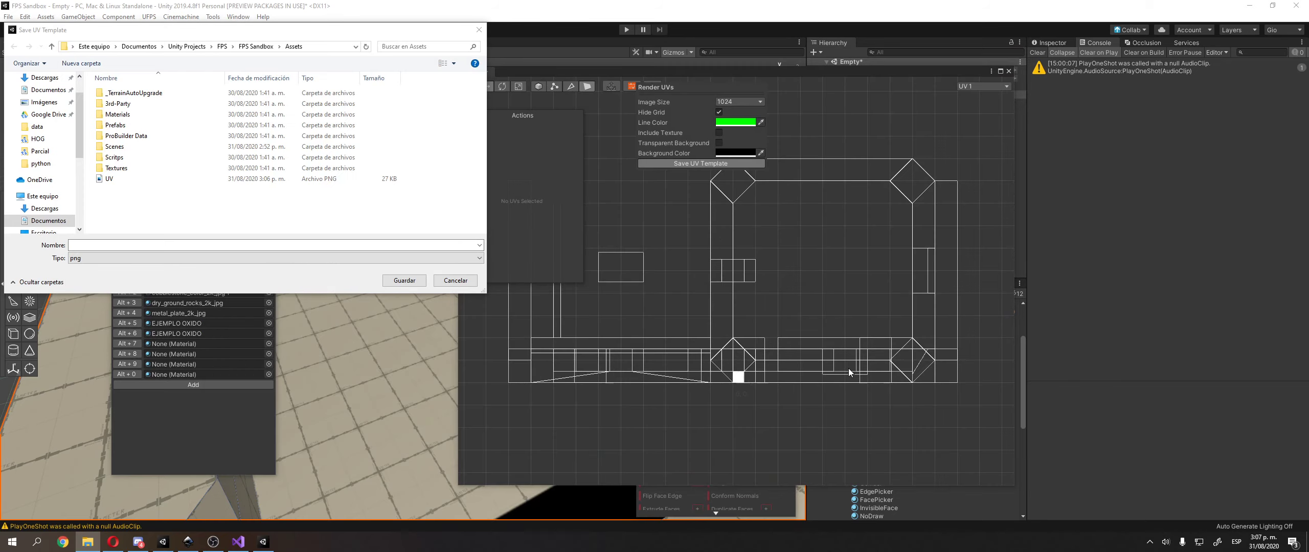
pyautogui.click(472, 280)
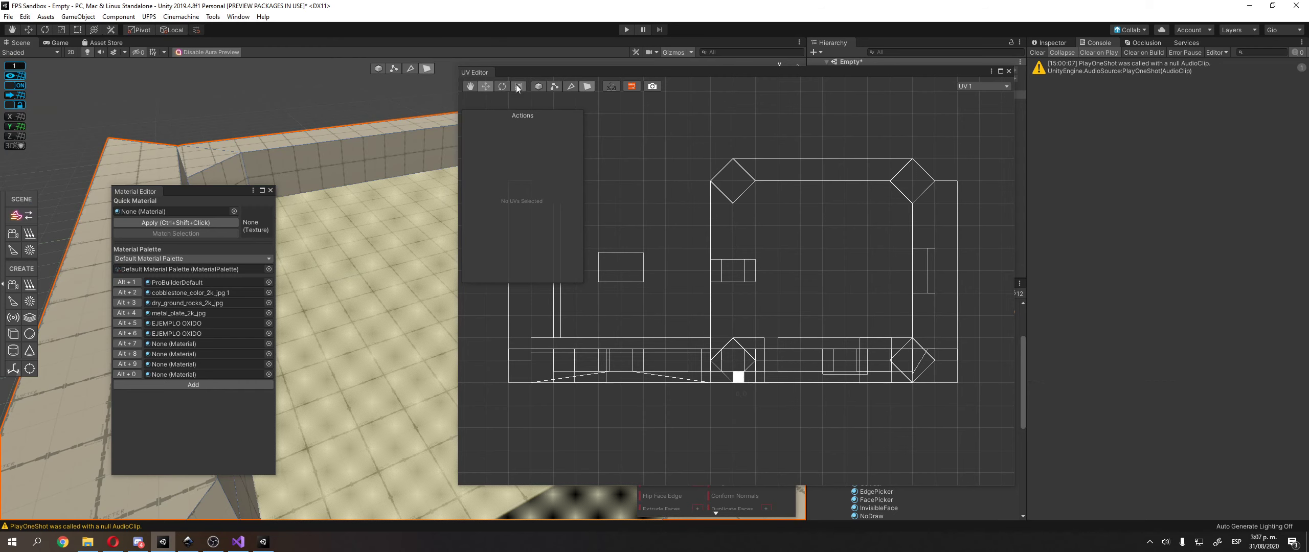
# - Select the floor face and the whole UV layout with the scale tool active, clear the selection, and review the UV handle lock option
pyautogui.click(778, 323)
pyautogui.scroll(-2, 777, 323)
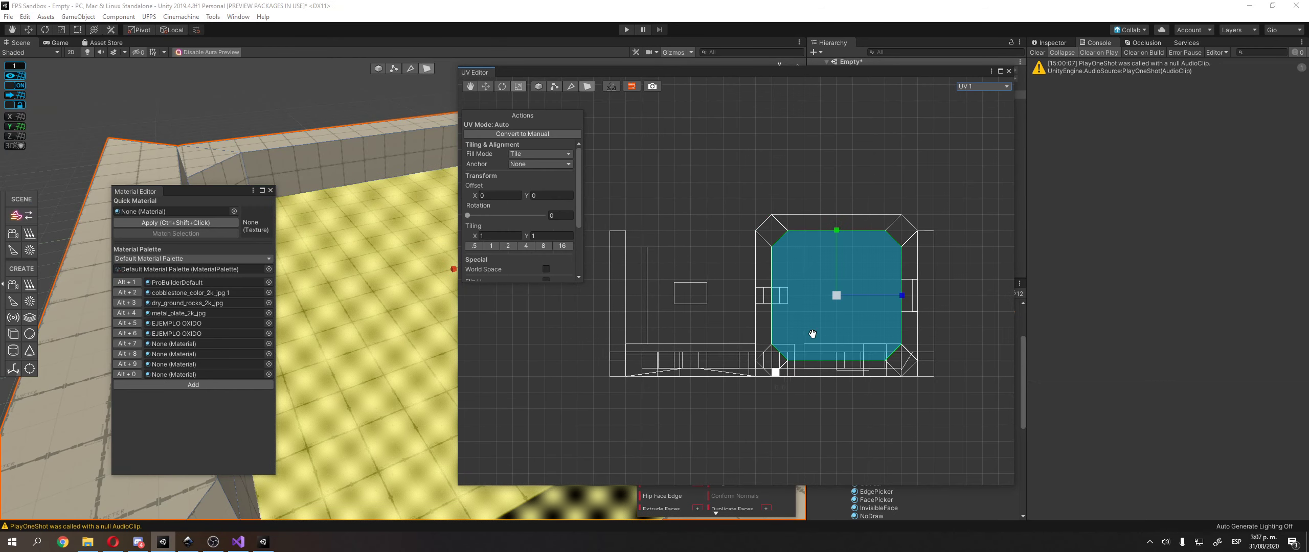
pyautogui.click(717, 206)
pyautogui.moveTo(595, 184); pyautogui.dragTo(947, 384)
pyautogui.click(838, 193)
pyautogui.moveTo(804, 181); pyautogui.dragTo(790, 177, button='middle')
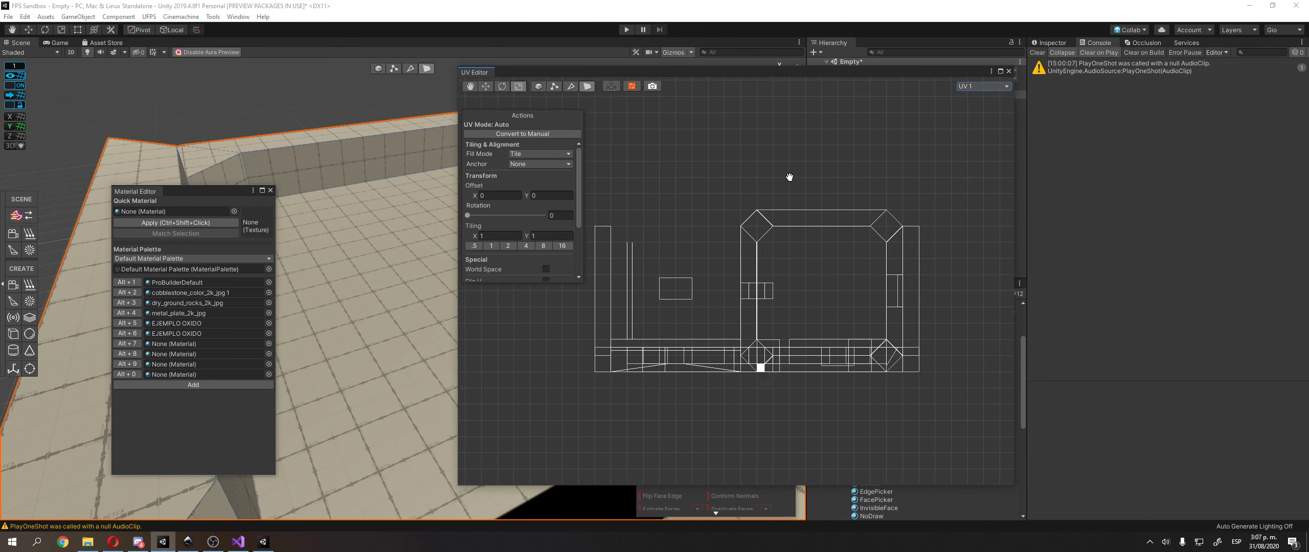
pyautogui.scroll(3, 790, 177)
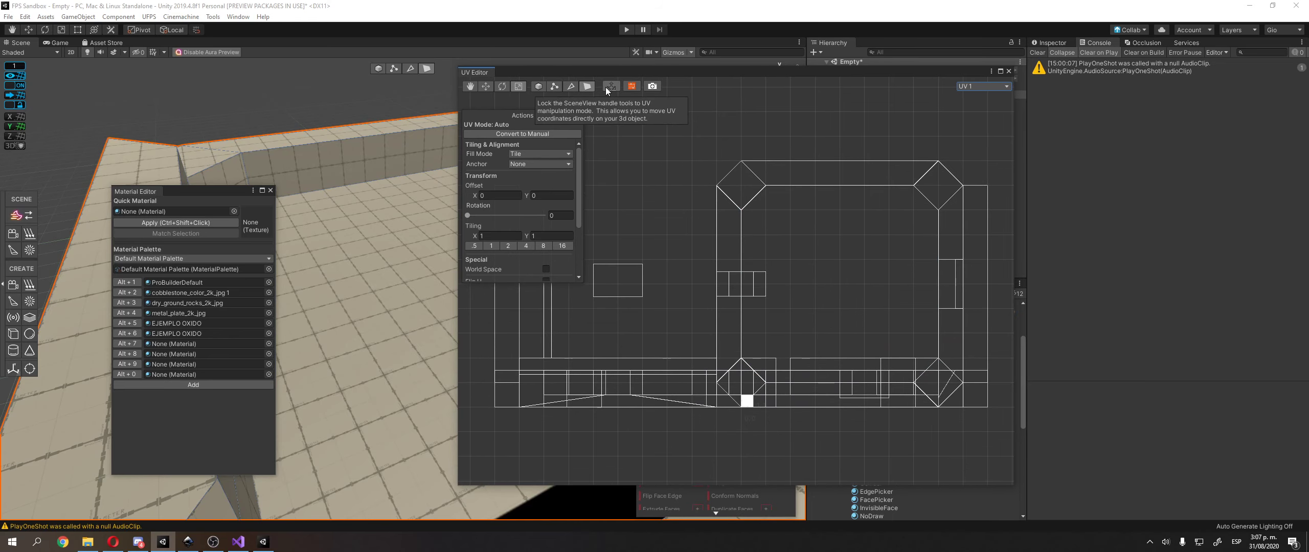
pyautogui.moveTo(633, 175); pyautogui.dragTo(697, 159, button='middle')
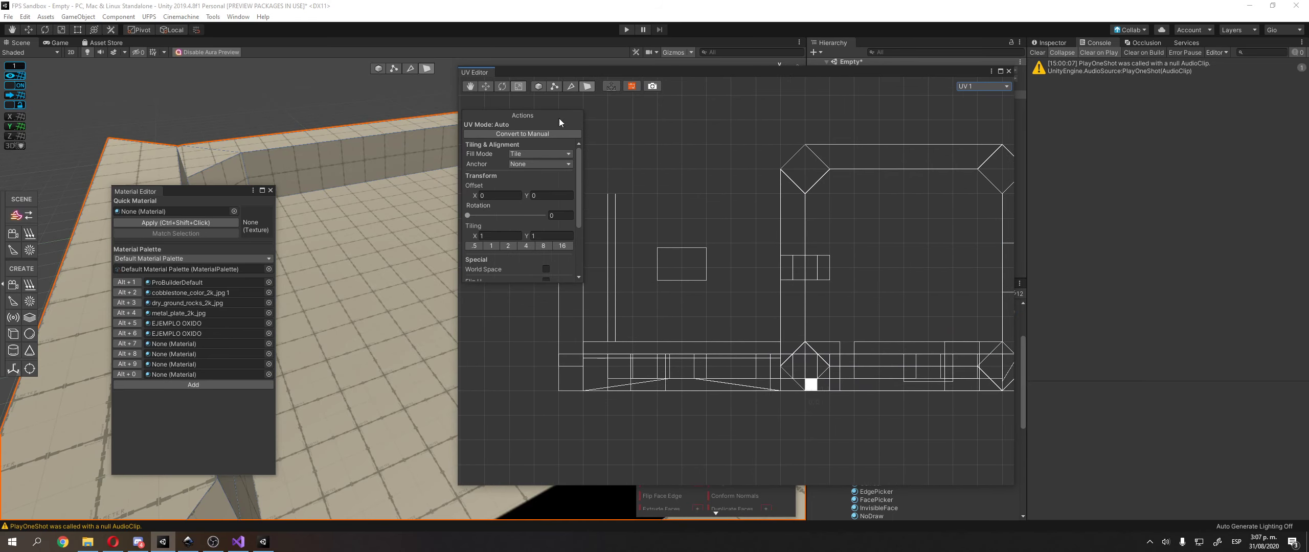
# - Convert the side wall's top face to manual UV mode and clear the selection
pyautogui.click(793, 352)
pyautogui.click(731, 213)
pyautogui.moveTo(768, 228); pyautogui.dragTo(822, 252, button='middle')
pyautogui.click(468, 87)
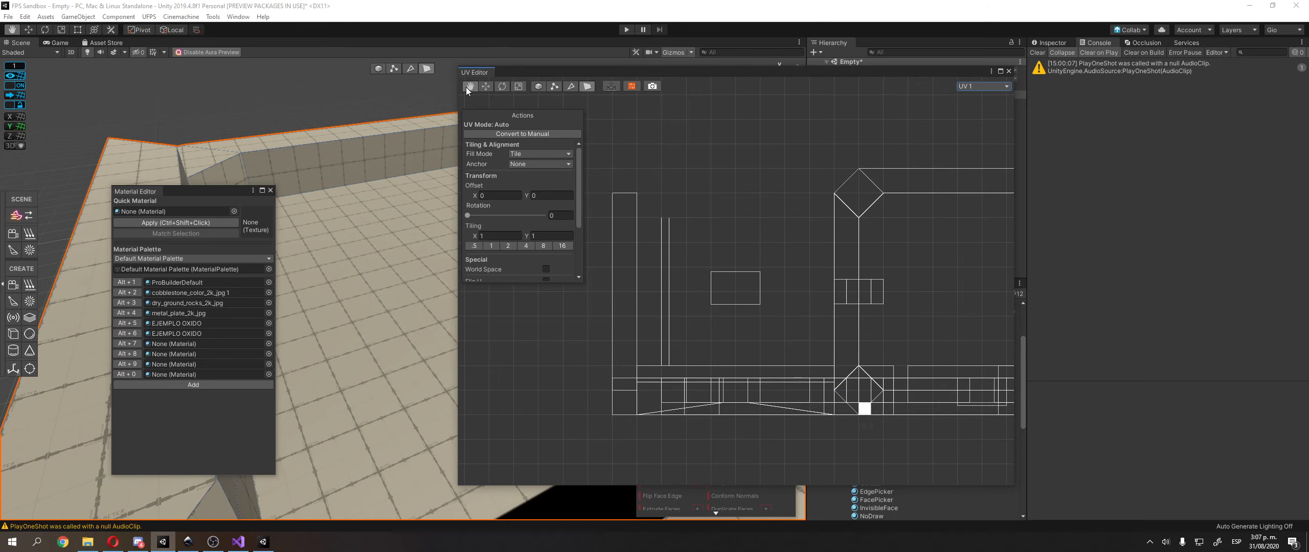
pyautogui.click(488, 133)
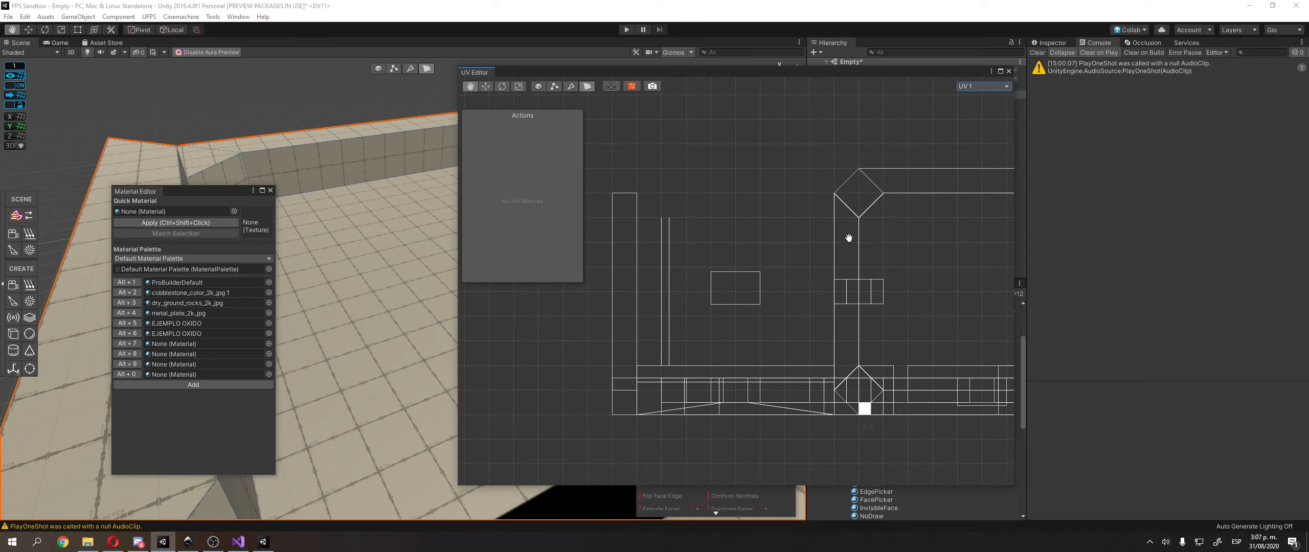
pyautogui.click(848, 236)
pyautogui.click(491, 134)
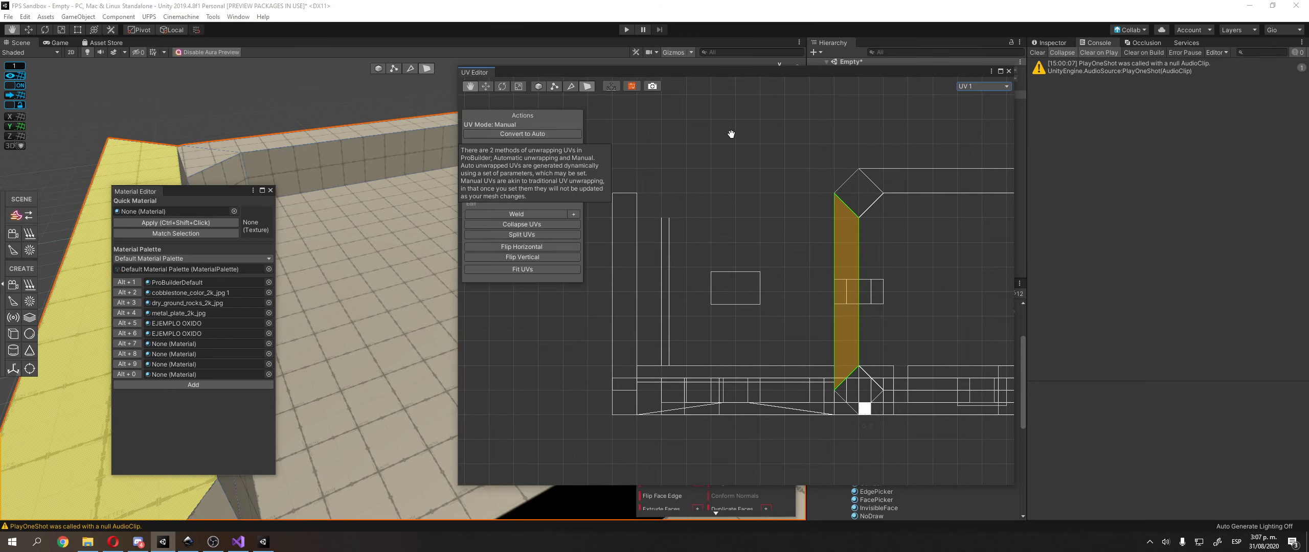
pyautogui.click(615, 97)
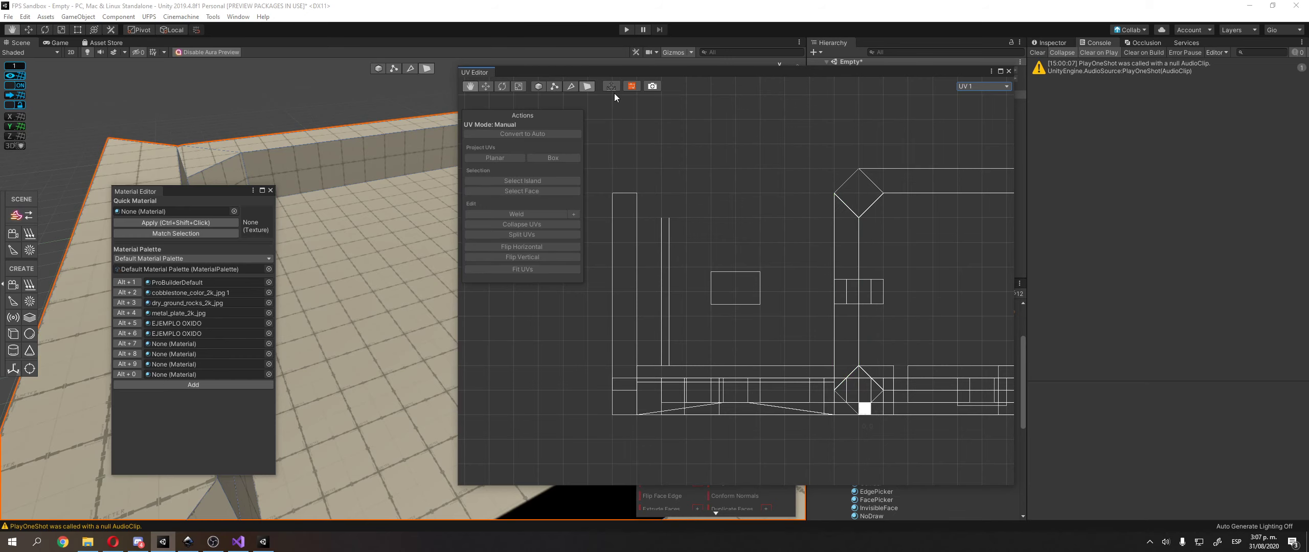
# - Activate UV scaling, select the floor face, and select most of the room's UV layout to compare manual and auto faces
pyautogui.click(517, 88)
pyautogui.click(869, 233)
pyautogui.scroll(-3, 805, 204)
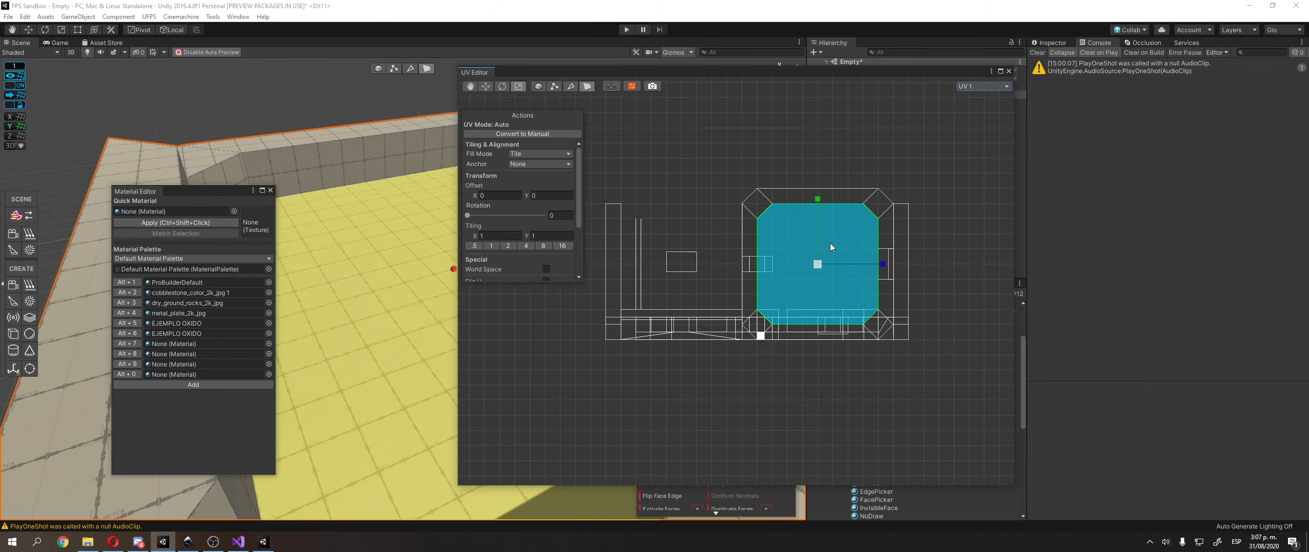
pyautogui.moveTo(605, 162); pyautogui.dragTo(976, 393)
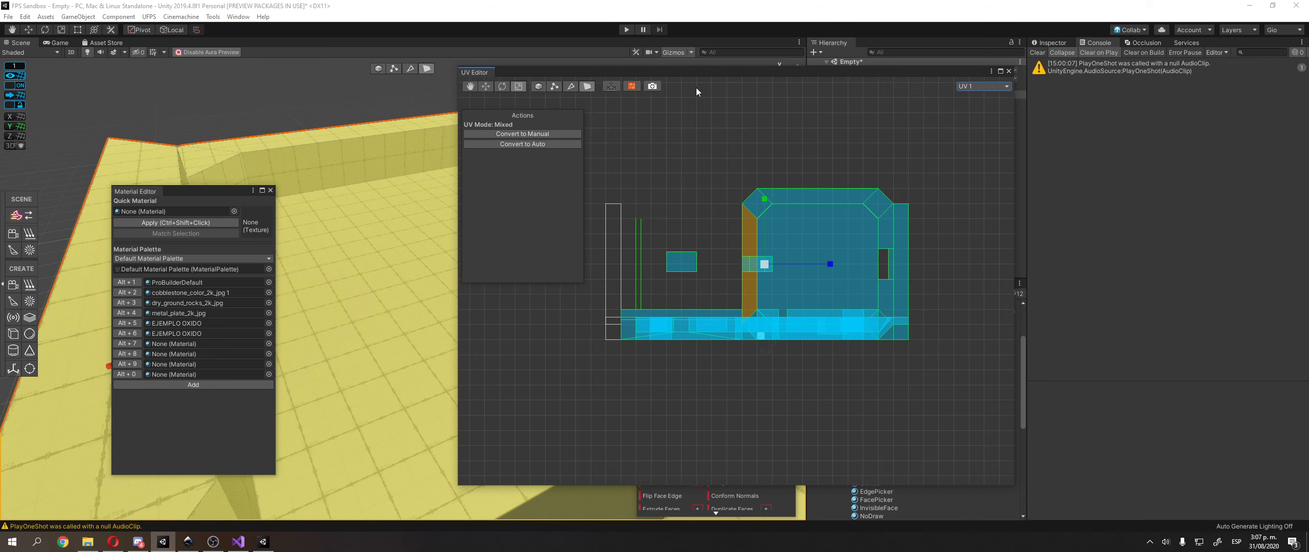
# - Clear the selection and examine the texture tile in the UV layout along with the faces overlapping it
pyautogui.scroll(5, 727, 320)
pyautogui.click(718, 379)
pyautogui.scroll(2, 718, 379)
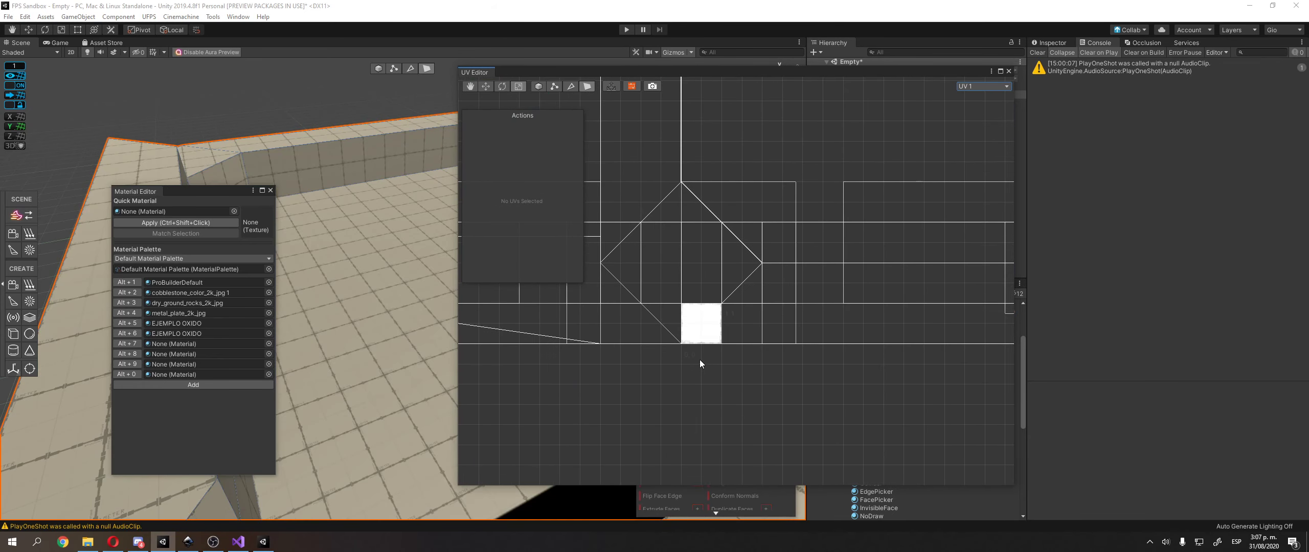
pyautogui.scroll(5, 700, 361)
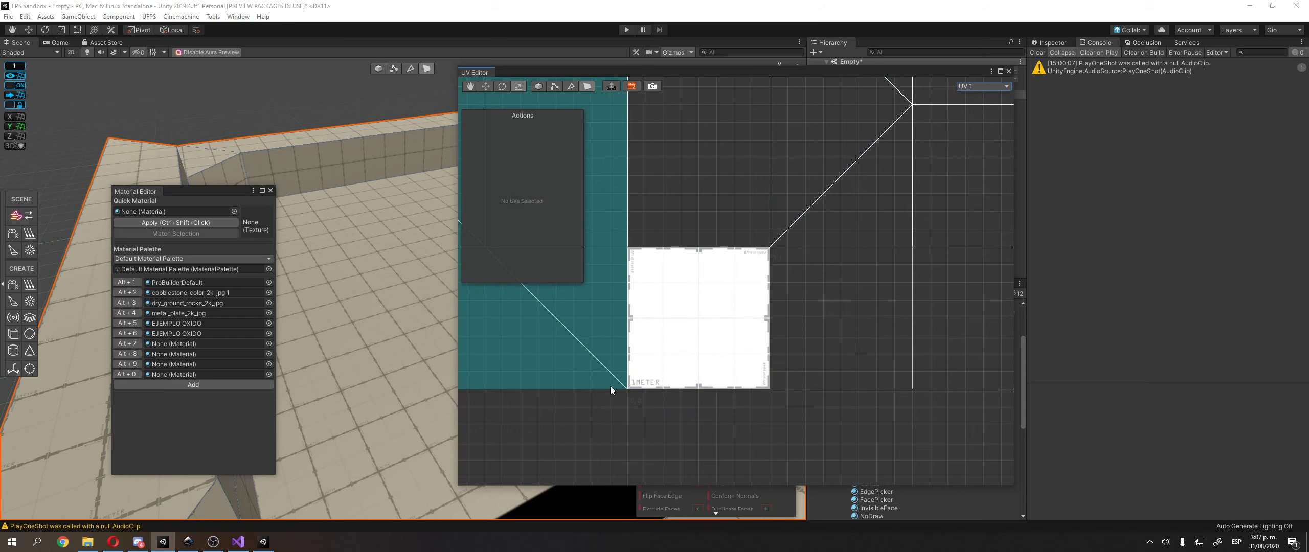
pyautogui.click(723, 361)
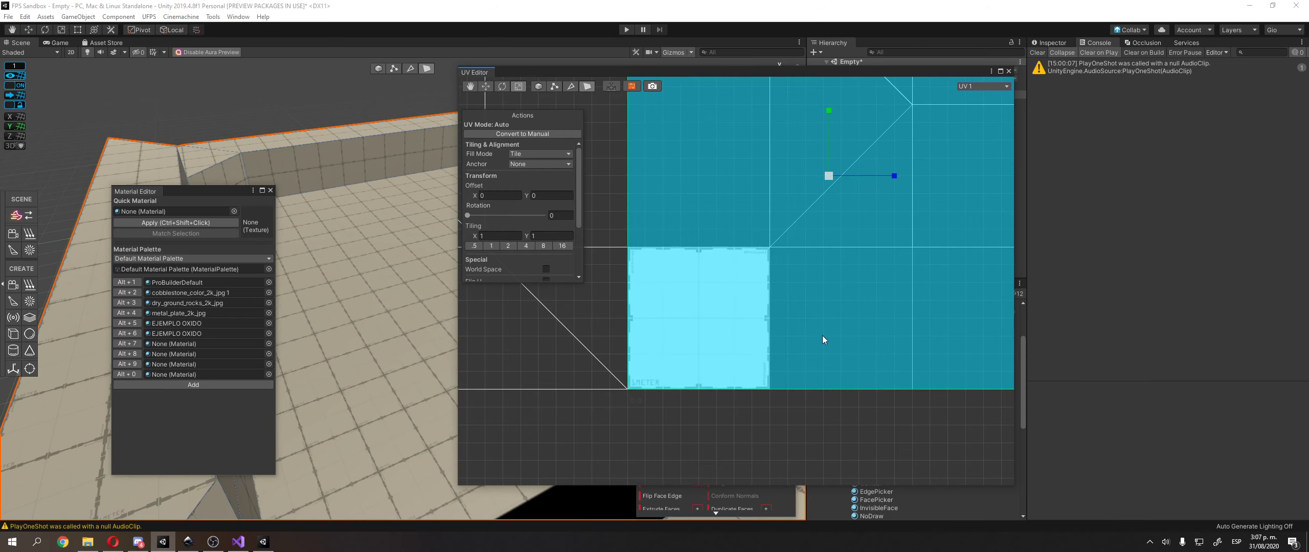
pyautogui.scroll(-5, 823, 336)
pyautogui.scroll(-3, 757, 279)
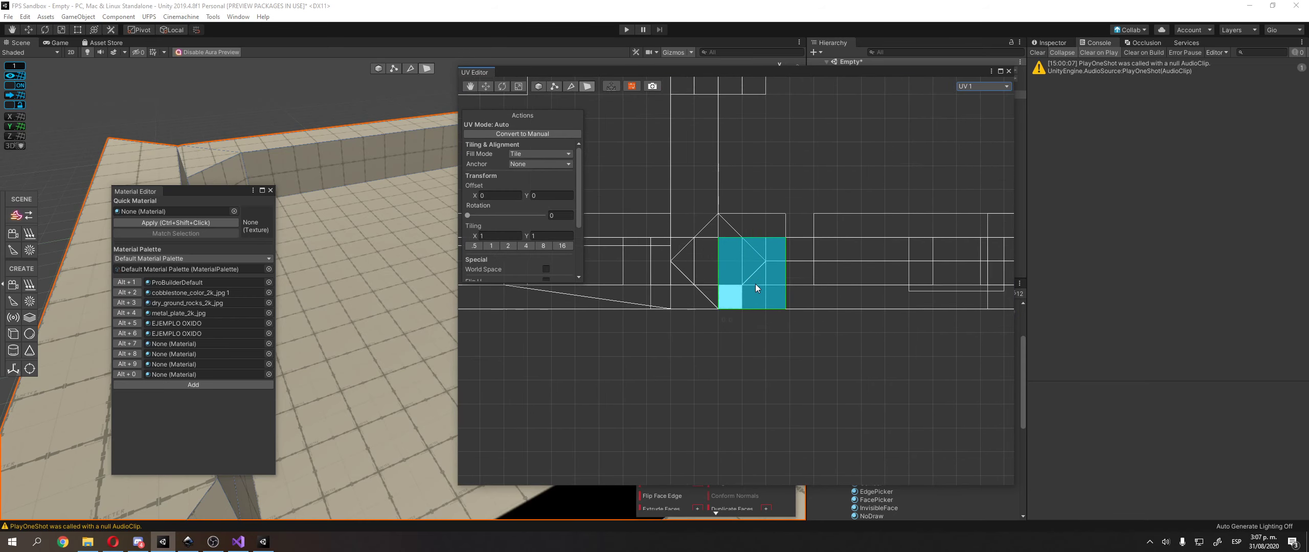
pyautogui.click(758, 315)
pyautogui.click(744, 325)
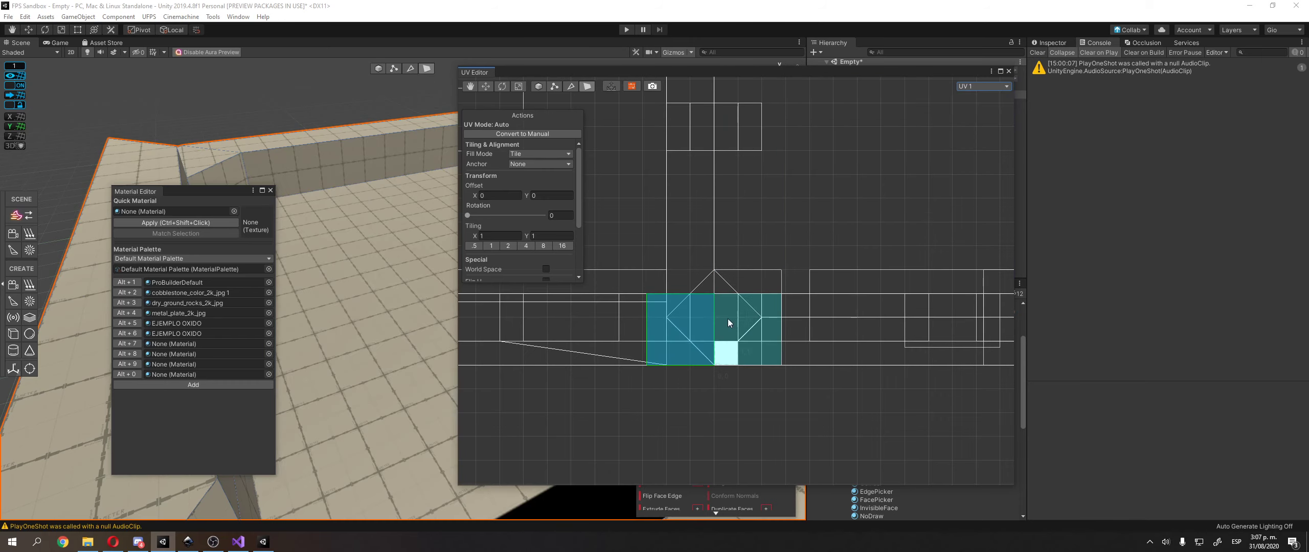
# - Show the UV vertex and edge selection modes, return to face mode, select the face over the texture tile, and undo the last action
pyautogui.click(556, 86)
pyautogui.moveTo(784, 301)
pyautogui.mouseDown()
pyautogui.moveTo(852, 231)
pyautogui.moveTo(785, 296)
pyautogui.mouseUp()
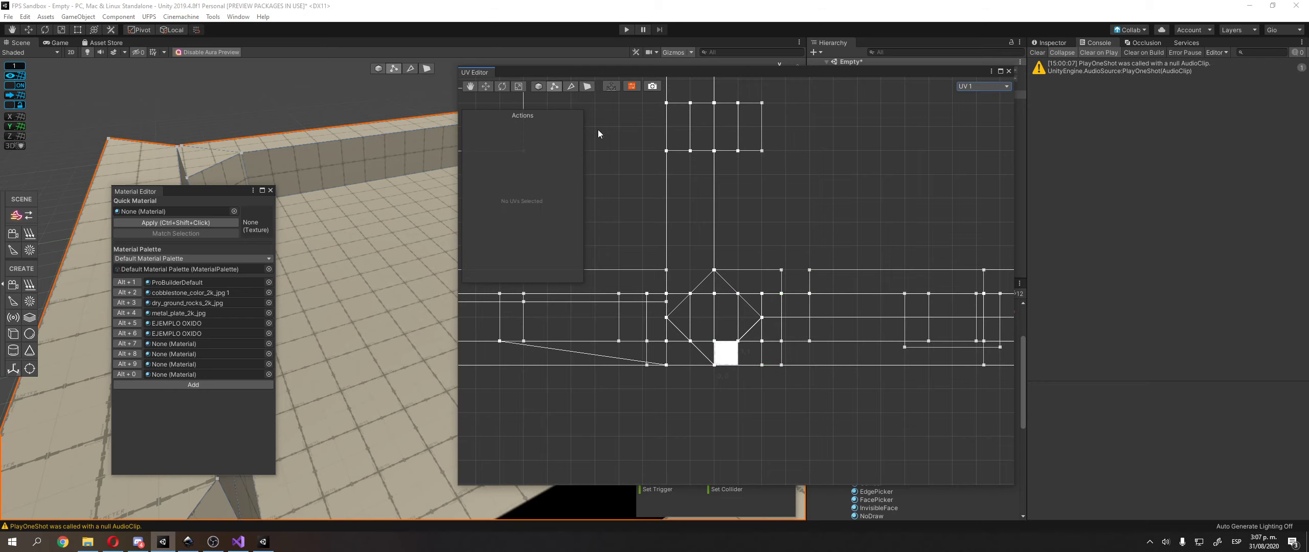
pyautogui.click(574, 84)
pyautogui.click(585, 86)
pyautogui.click(754, 343)
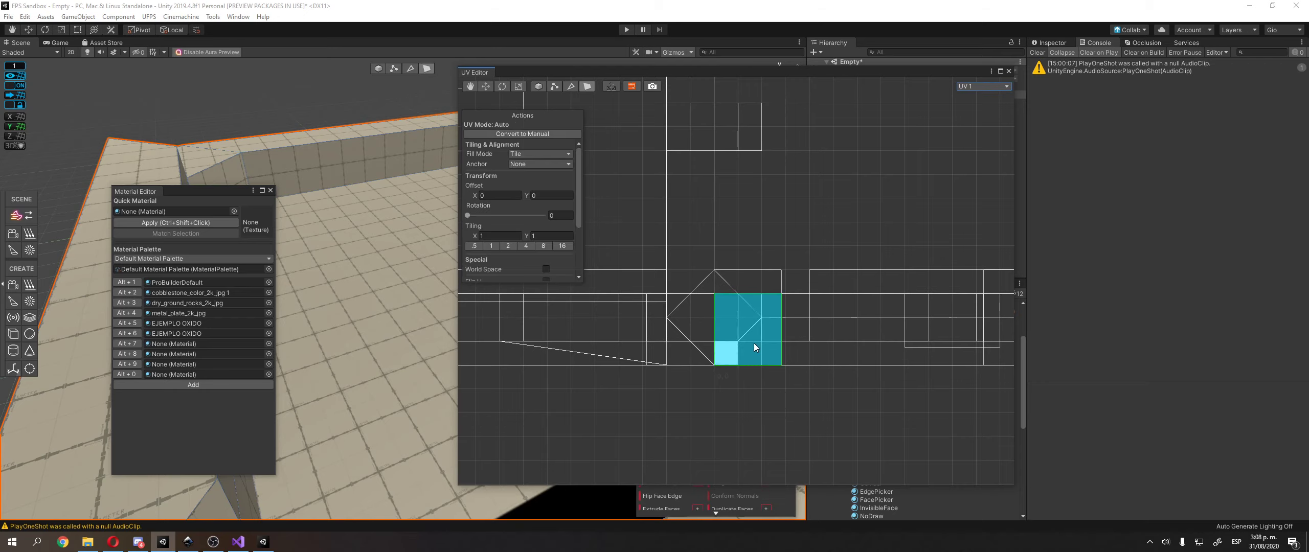
pyautogui.hotkey('ctrl', 'z')
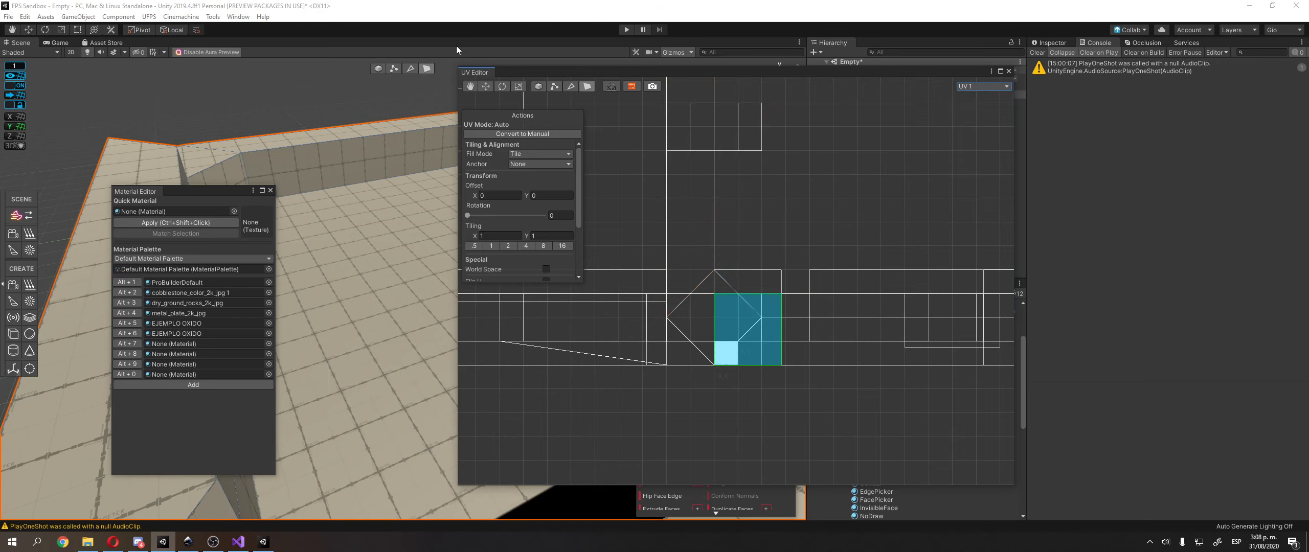
# - Close the UV Editor and clear the face selection in the scene
pyautogui.moveTo(612, 72); pyautogui.dragTo(545, 198)
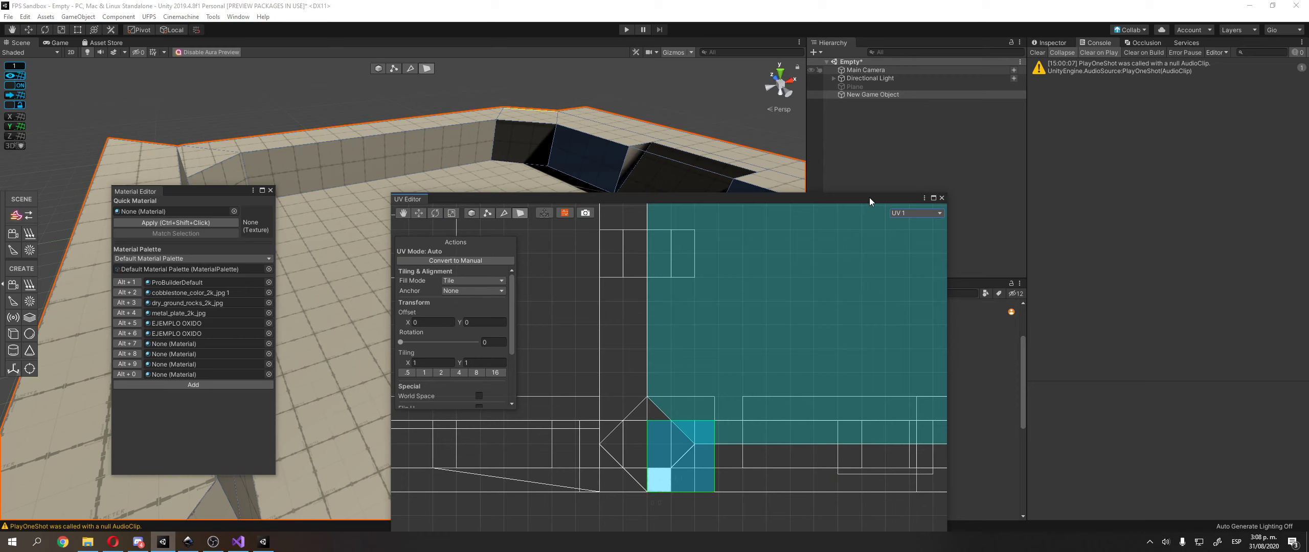
pyautogui.click(942, 198)
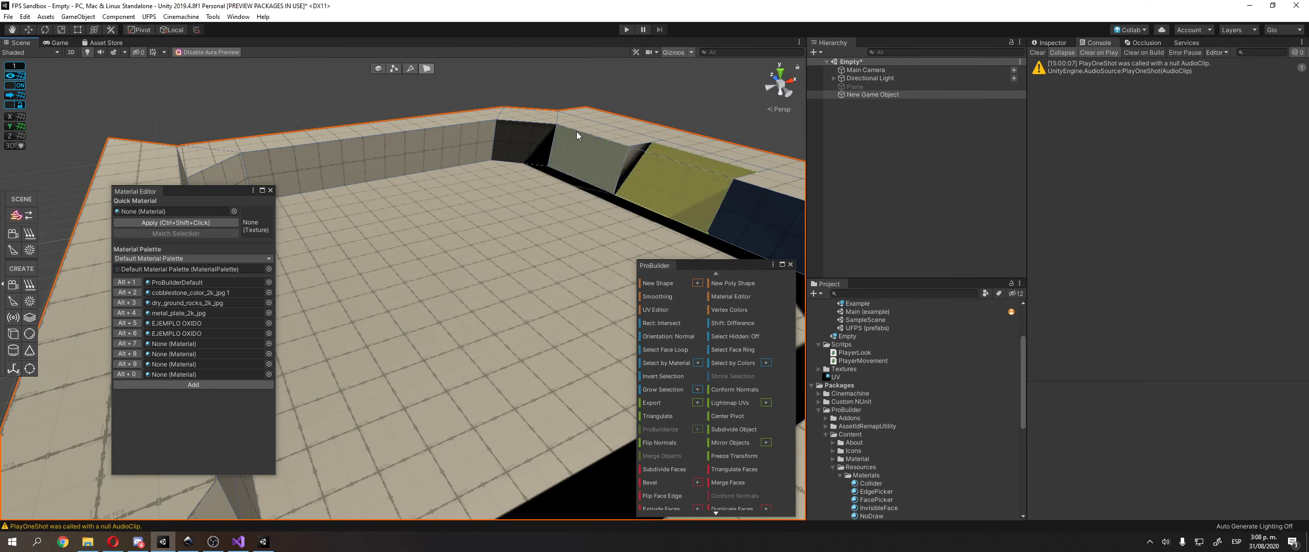
pyautogui.click(599, 77)
# - Apply the ProBuilderDefault material to the side wall's top face and clear the selection
pyautogui.moveTo(605, 114); pyautogui.dragTo(479, 135, button='right')
pyautogui.click(333, 190)
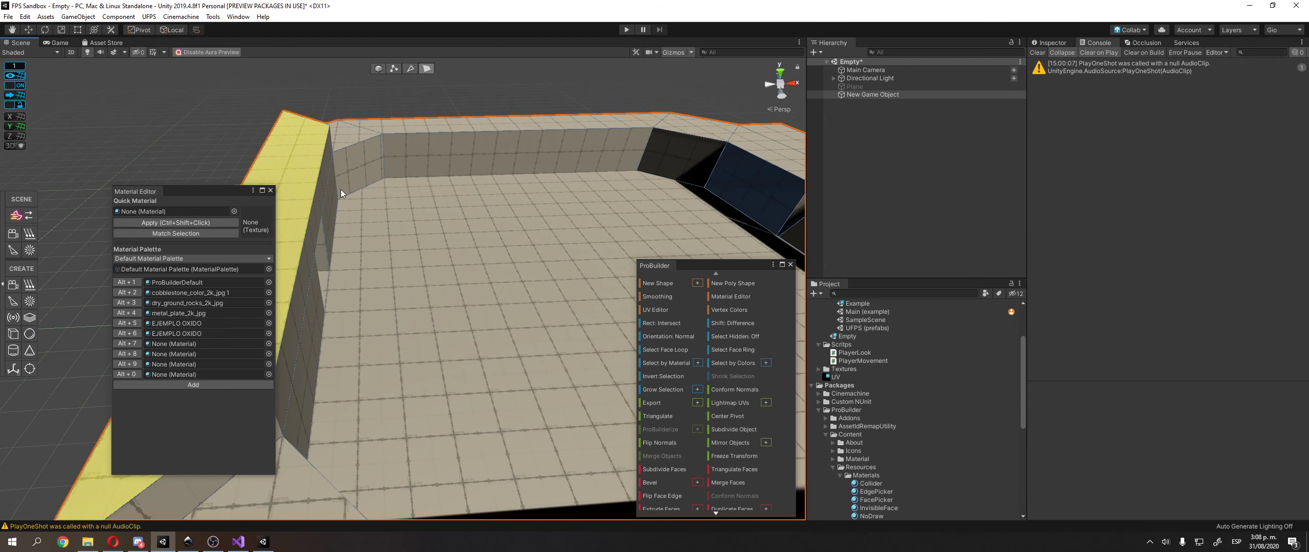
pyautogui.moveTo(340, 189); pyautogui.dragTo(301, 189, button='right')
pyautogui.click(123, 282)
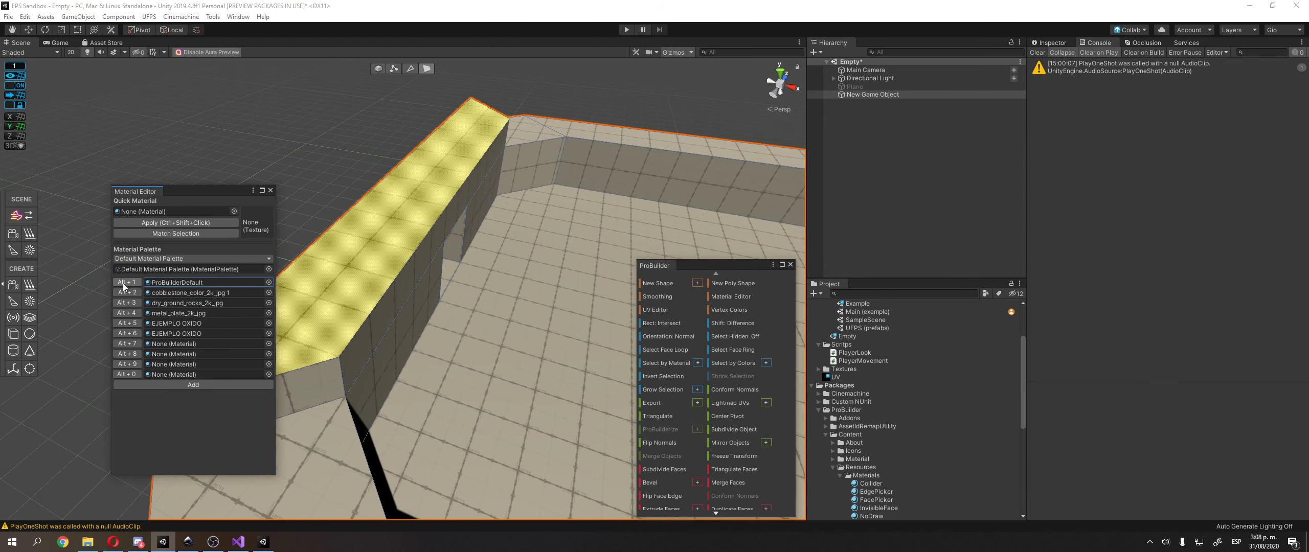
pyautogui.click(323, 116)
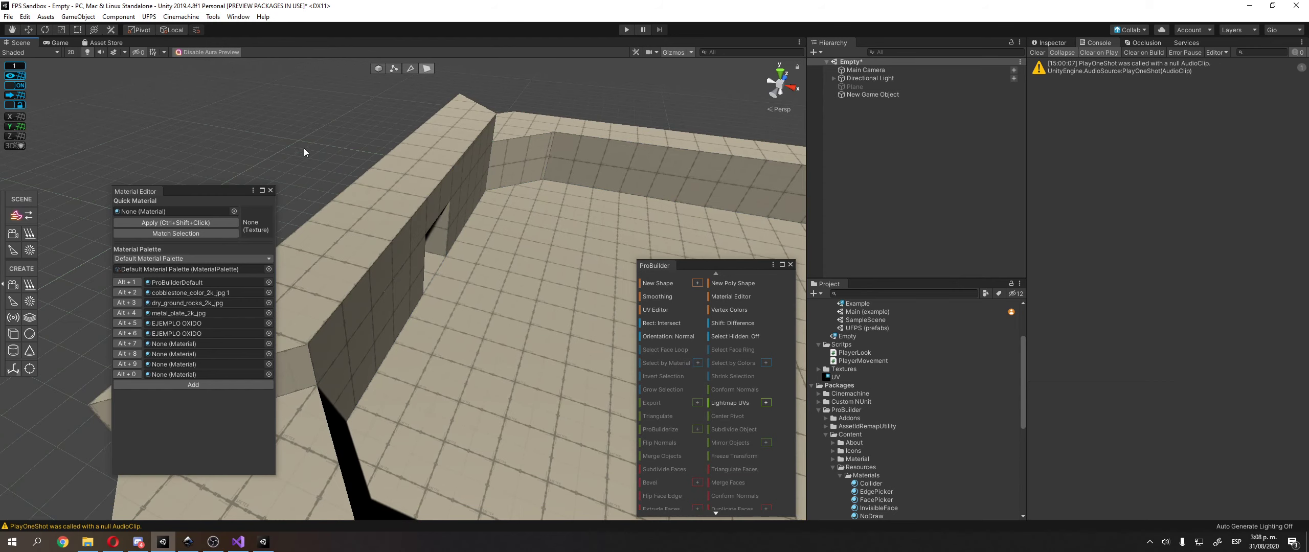
# - Select the top face of the dark raised block, clear it, reselect the room mesh, and show its properties in the Inspector
pyautogui.moveTo(304, 147); pyautogui.dragTo(601, 160, button='right')
pyautogui.click(602, 159)
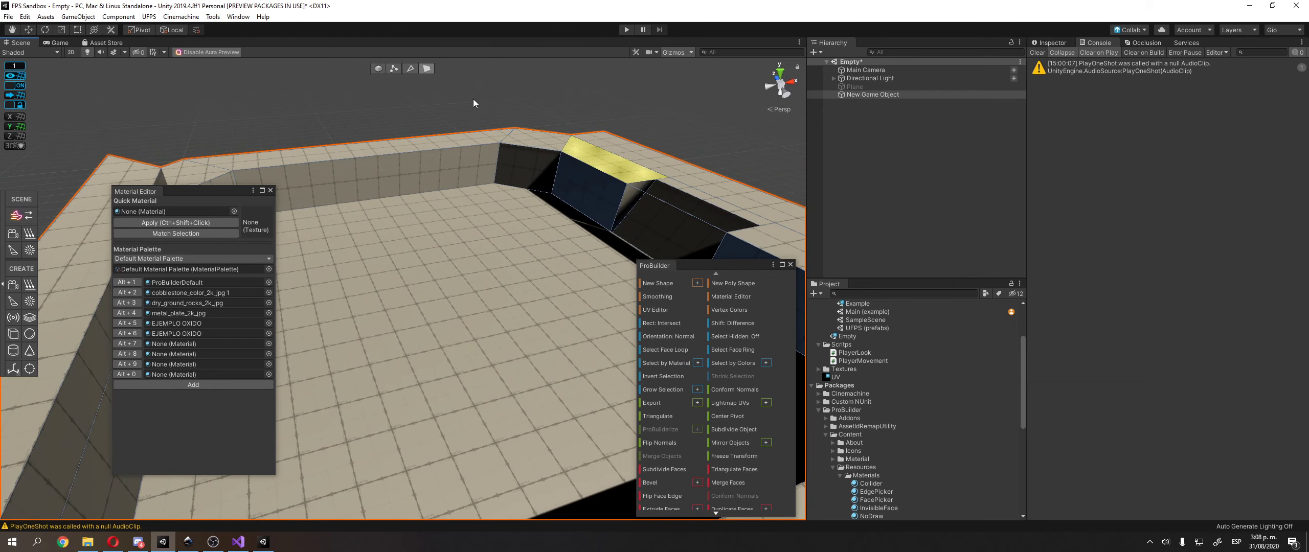
pyautogui.click(473, 99)
pyautogui.moveTo(407, 145); pyautogui.dragTo(438, 149, button='right')
pyautogui.click(420, 193)
pyautogui.click(1034, 53)
pyautogui.click(1046, 43)
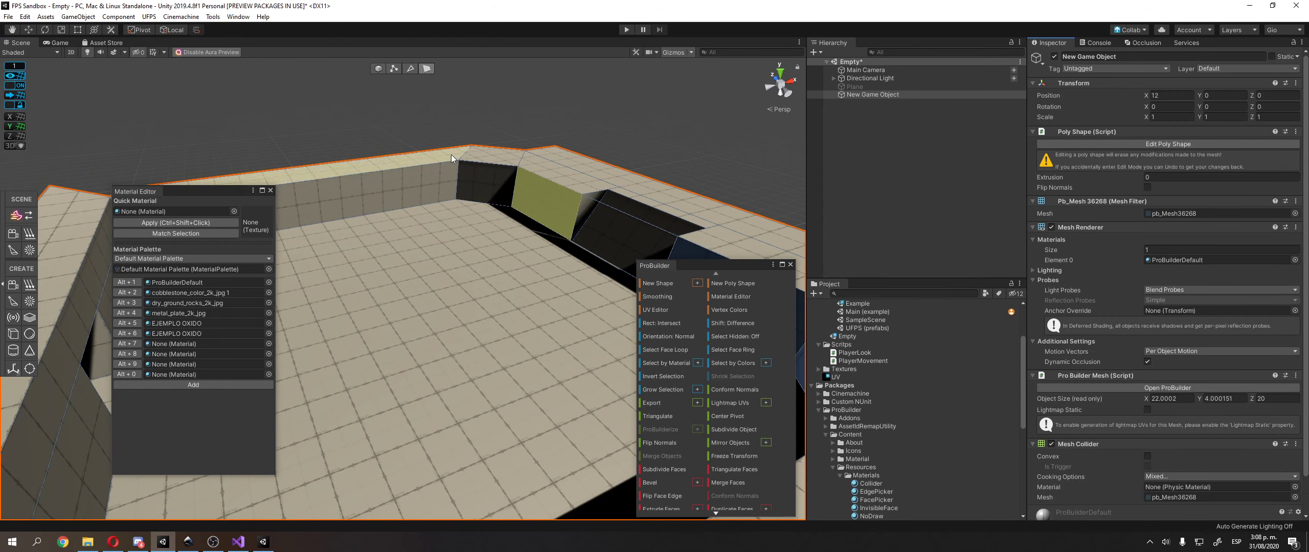
# - Apply the ProBuilderDefault material to the room's floor face, clear the selection, and select the floor again
pyautogui.click(425, 251)
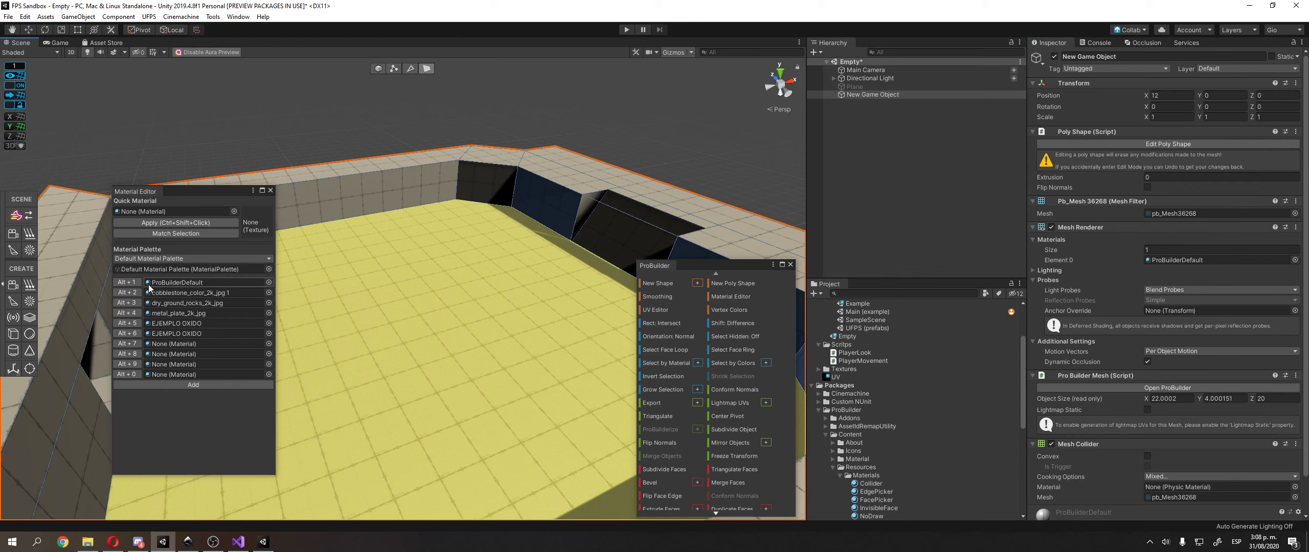
pyautogui.click(132, 283)
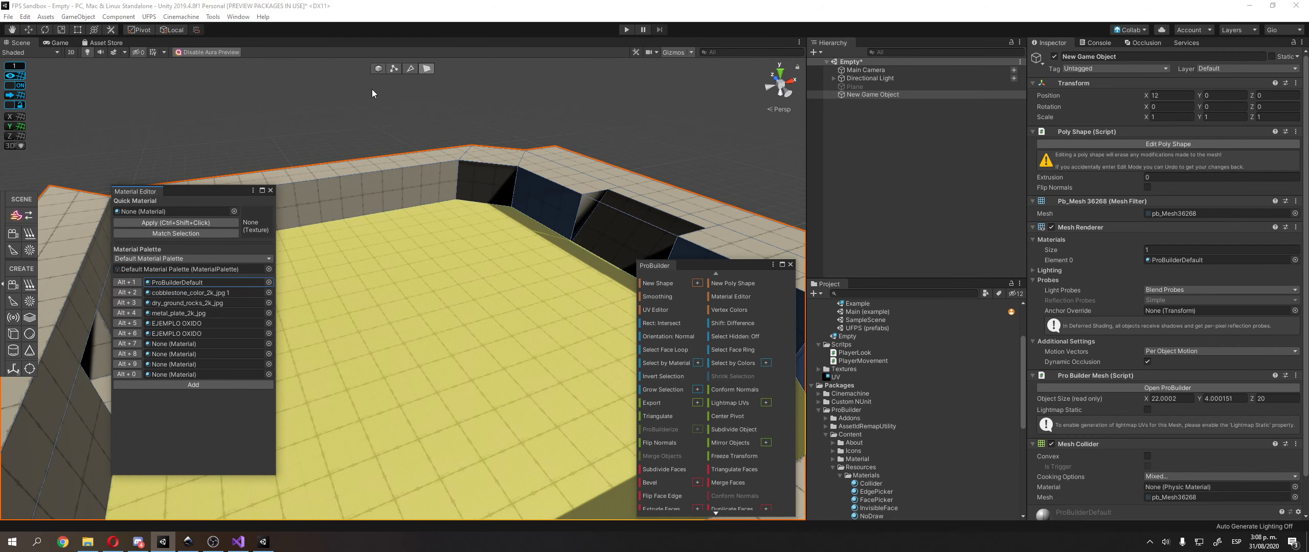
pyautogui.scroll(-3, 544, 182)
pyautogui.click(622, 151)
pyautogui.scroll(-3, 687, 102)
pyautogui.scroll(4, 506, 284)
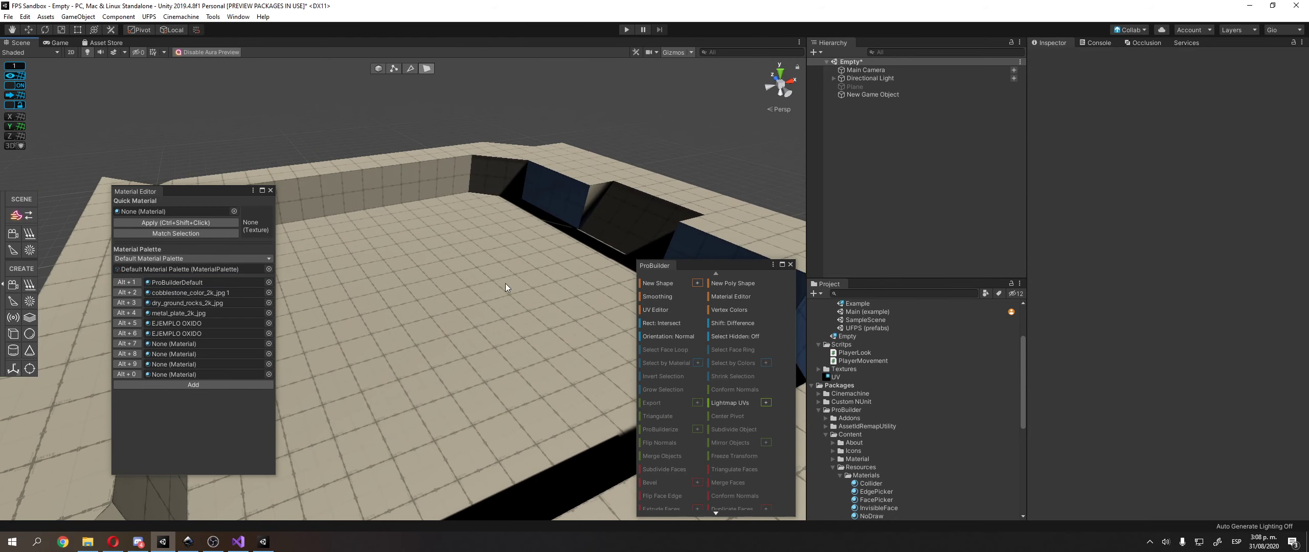
pyautogui.click(505, 283)
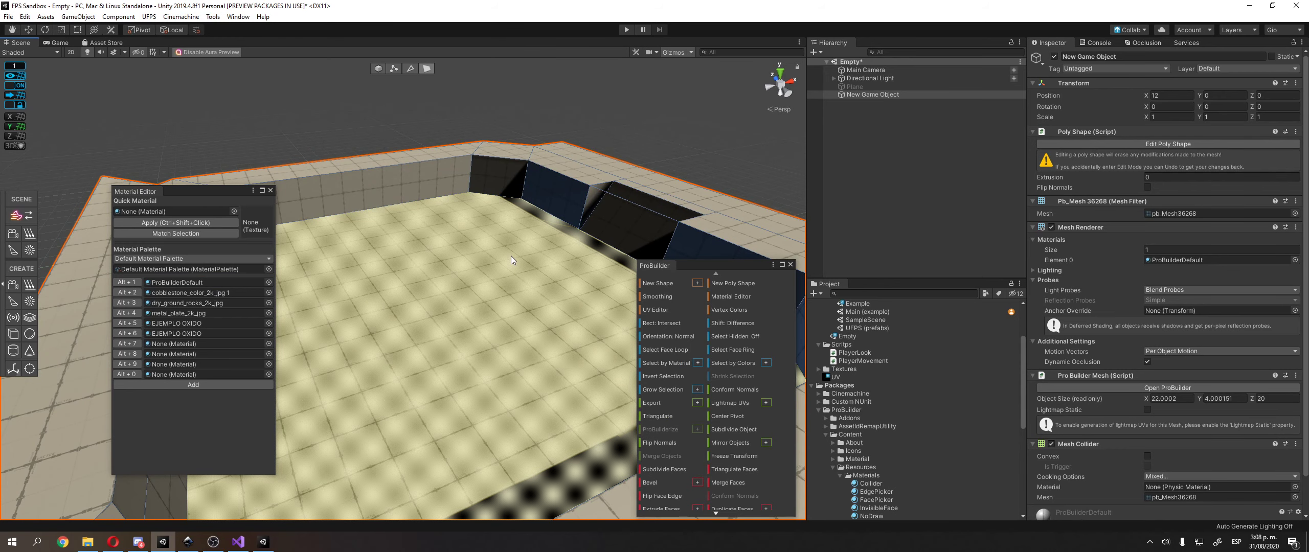
# - Open the Main (example) scene from the project's Previous scenes folder
pyautogui.scroll(3, 862, 402)
pyautogui.doubleClick(867, 373)
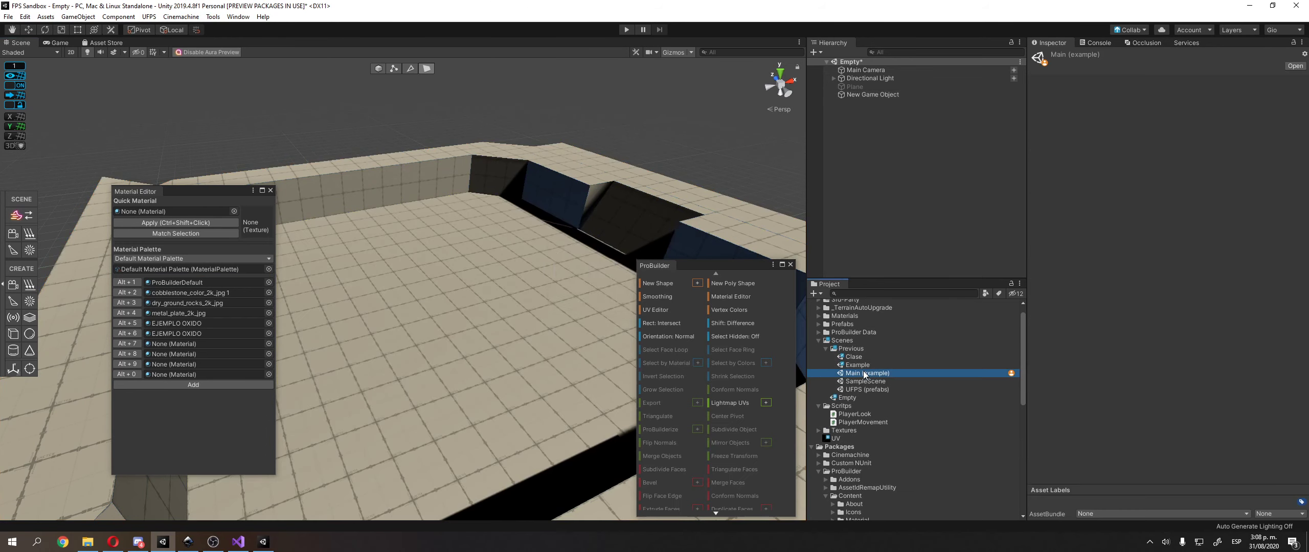
pyautogui.click(686, 289)
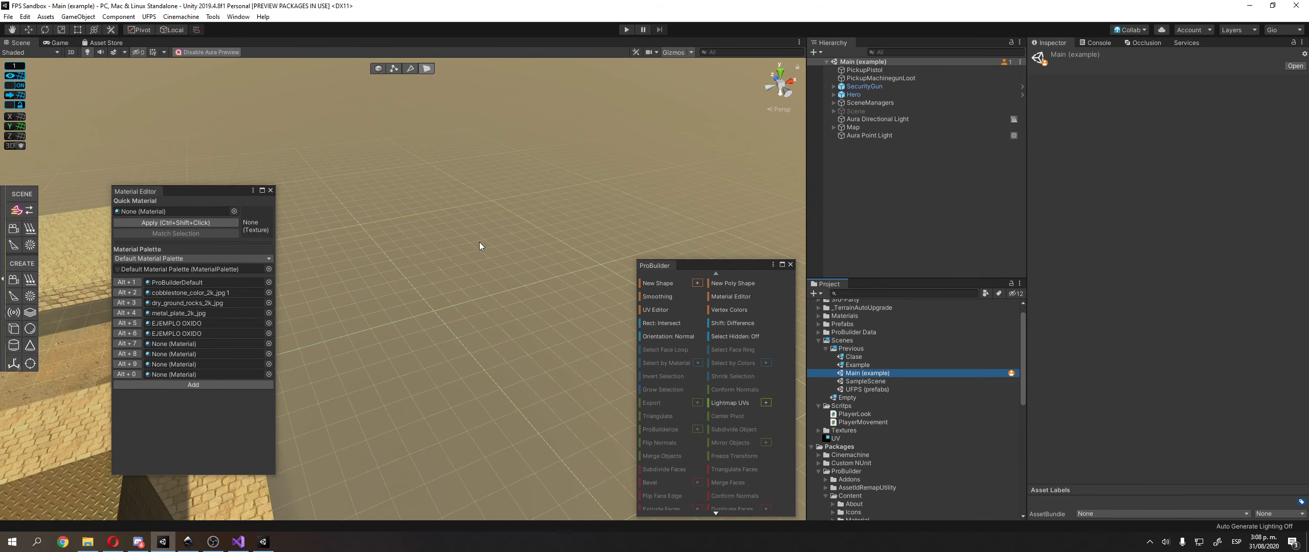
# - Apply the cobblestone_color_2k_jpg 1 material to the metal bridge's side face and clear the selection
pyautogui.click(467, 325)
pyautogui.click(388, 248)
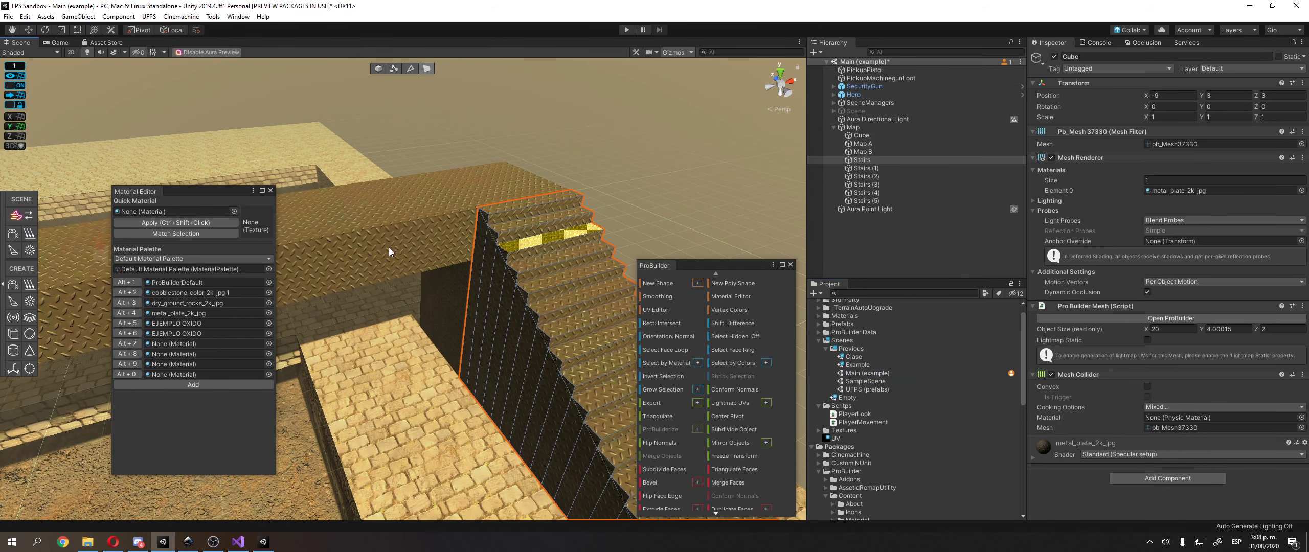
pyautogui.moveTo(363, 115); pyautogui.dragTo(460, 73, button='middle')
pyautogui.click(197, 283)
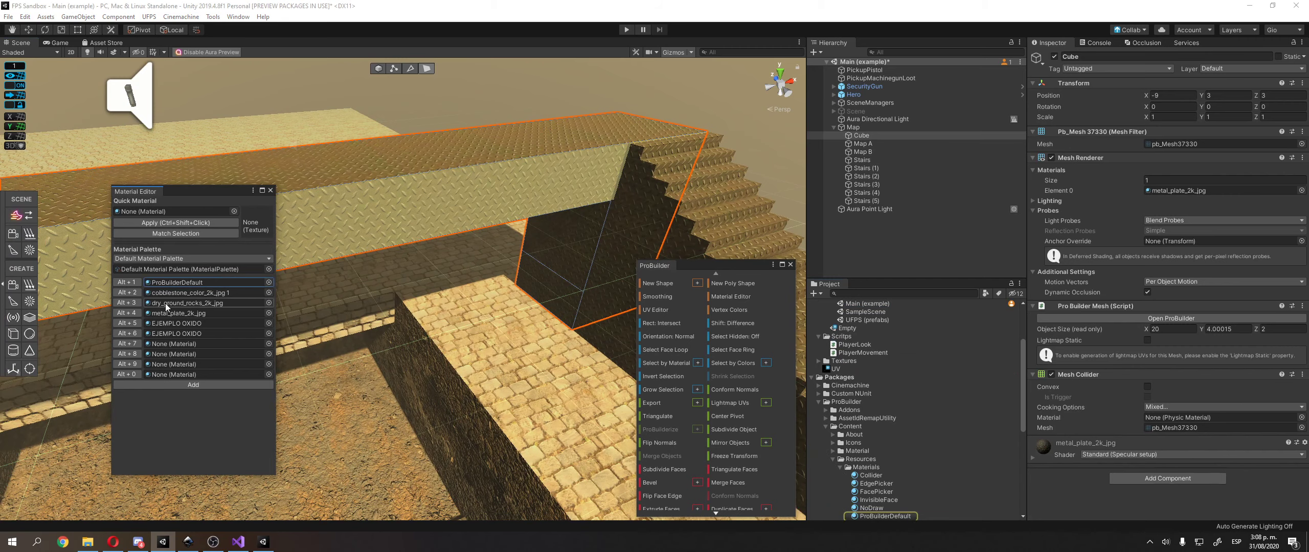
pyautogui.click(127, 293)
pyautogui.click(419, 85)
# - Reselect the bridge's side face, apply ProBuilderDefault to it, and replace that with cobblestone_color_2k_jpg 1
pyautogui.moveTo(554, 124); pyautogui.dragTo(601, 86, button='middle')
pyautogui.click(525, 154)
pyautogui.moveTo(519, 156); pyautogui.dragTo(577, 213, button='middle')
pyautogui.click(553, 119)
pyautogui.click(534, 191)
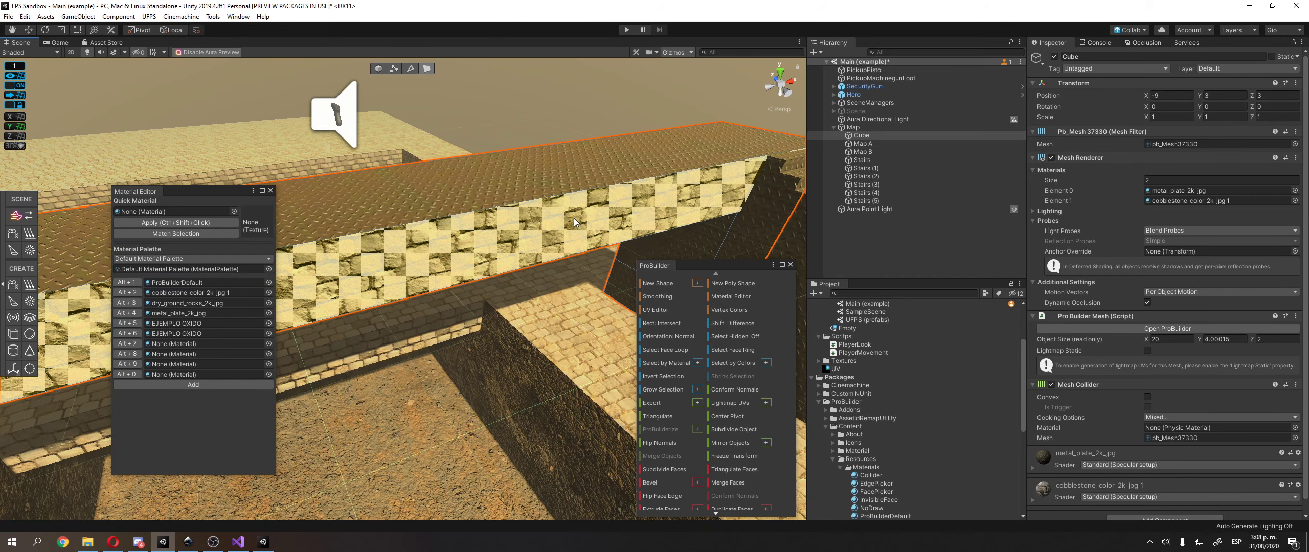
pyautogui.hotkey('alt', '1')
pyautogui.hotkey('alt', '2')
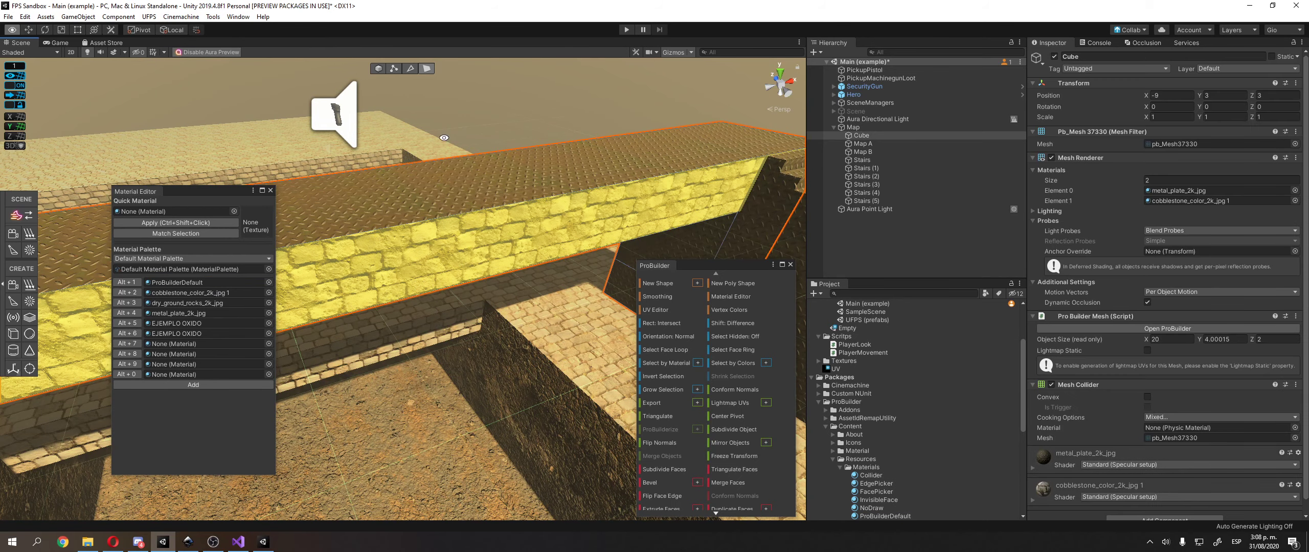
# - Apply dry_ground_rocks_2k_jpg to the bridge's side face, and replace it with metal_plate_2k_jpg
pyautogui.click(478, 138)
pyautogui.click(498, 227)
pyautogui.hotkey('alt', '3')
pyautogui.click(502, 128)
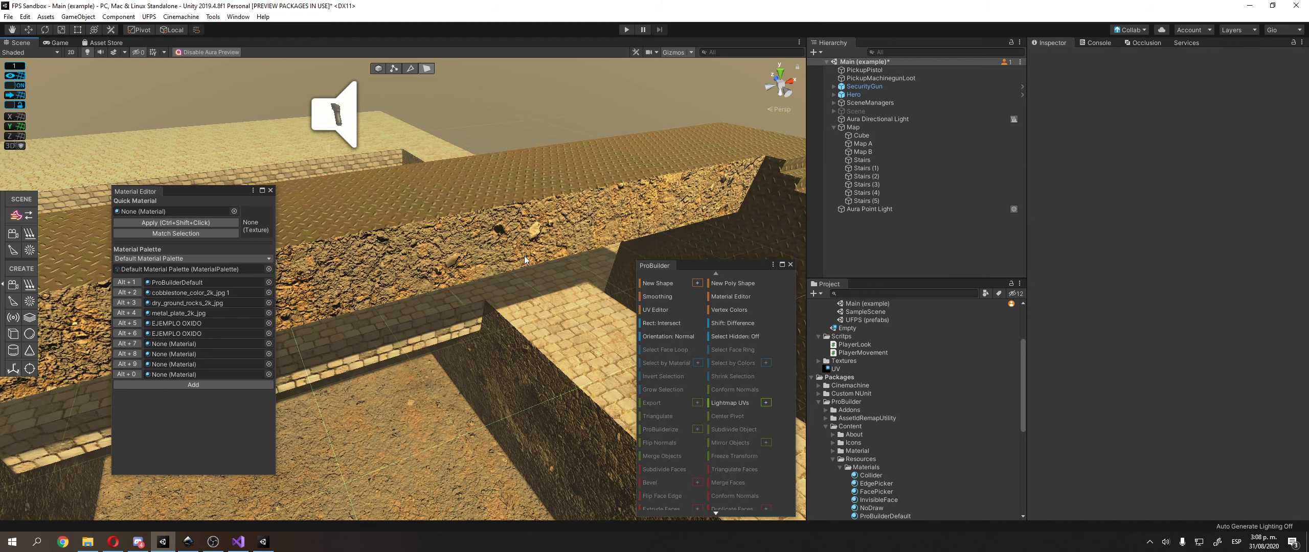
pyautogui.click(514, 221)
pyautogui.hotkey('alt', '4')
pyautogui.click(525, 97)
# - Try to apply the fifth palette material to the bridge face in 2D view, cancel the shortcut conflict, and restore the 3D view
pyautogui.press('2')
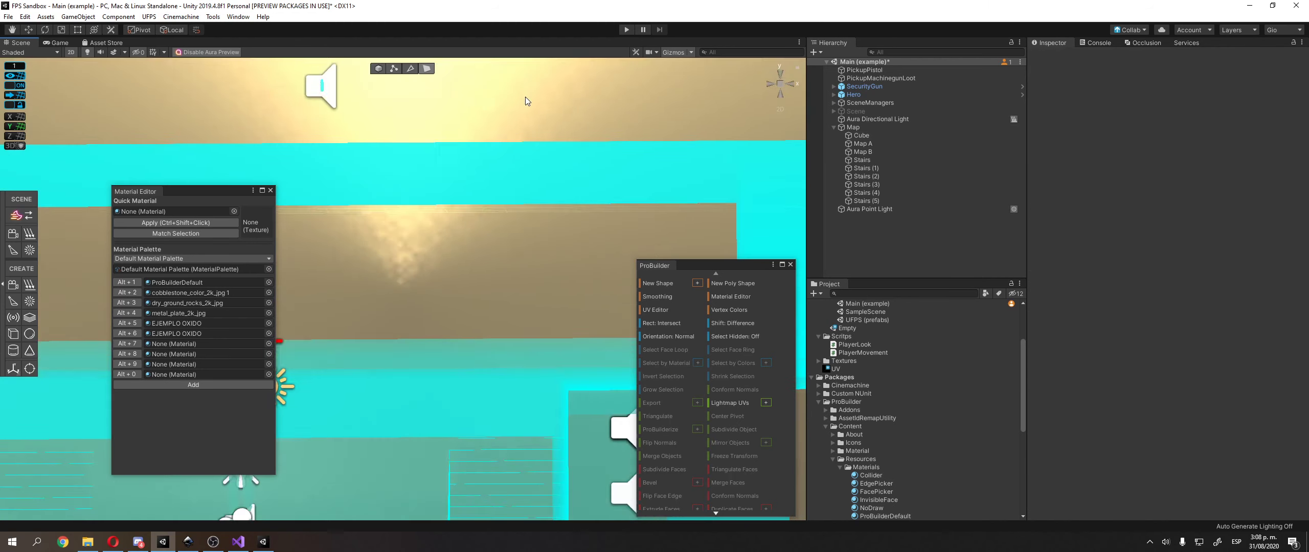
pyautogui.click(466, 152)
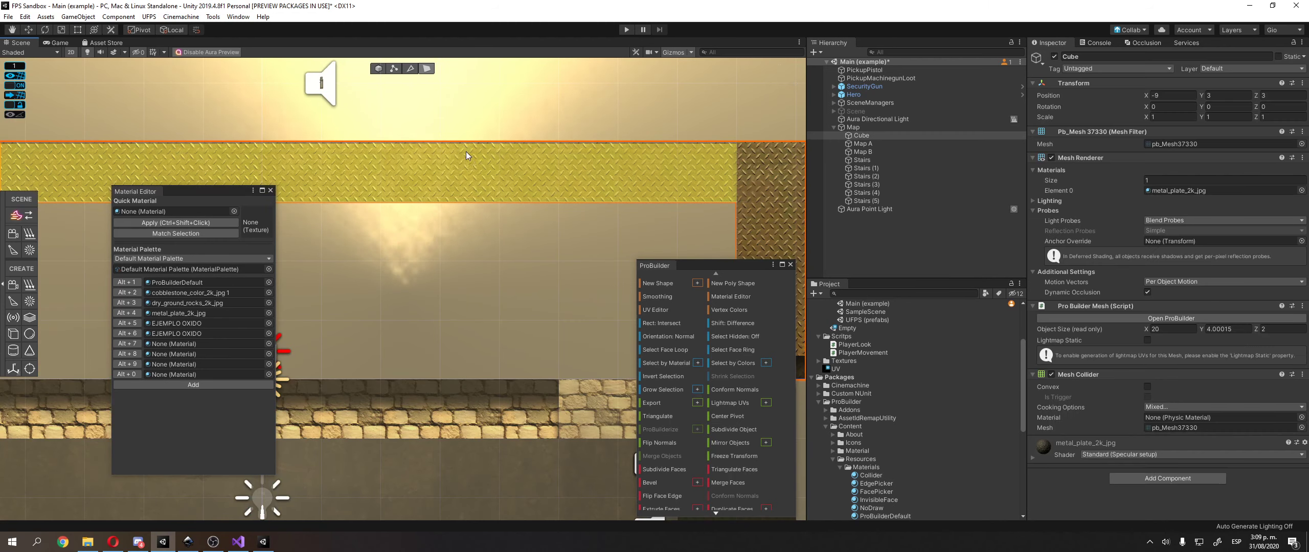
pyautogui.hotkey('alt', '5')
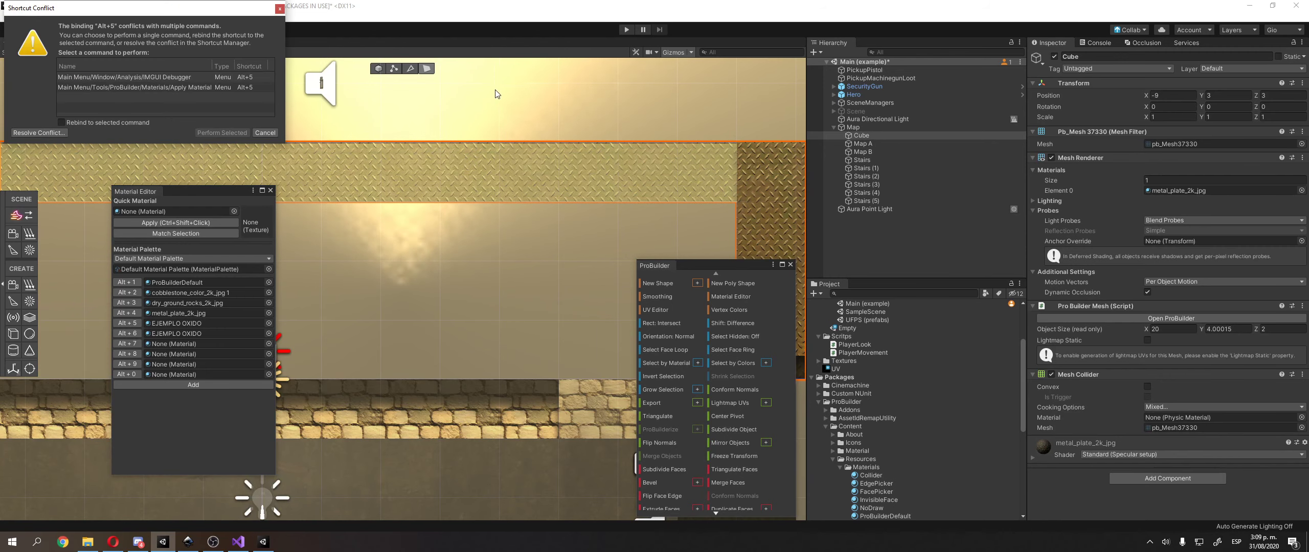
pyautogui.click(265, 132)
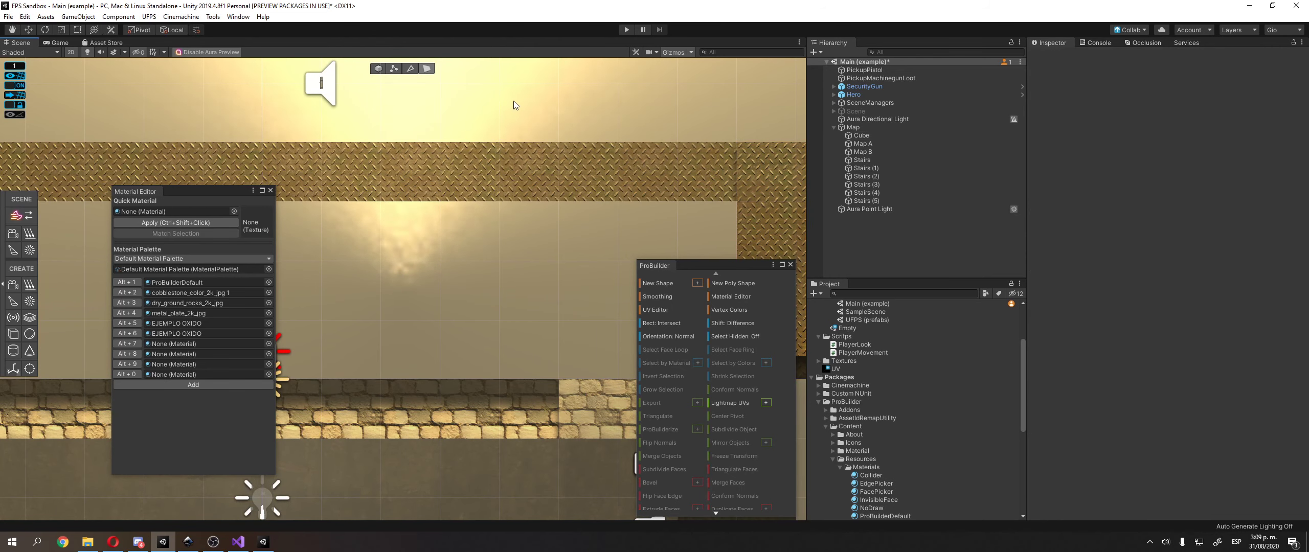
pyautogui.moveTo(498, 146); pyautogui.dragTo(540, 222, button='middle')
pyautogui.moveTo(387, 119); pyautogui.dragTo(403, 127, button='middle')
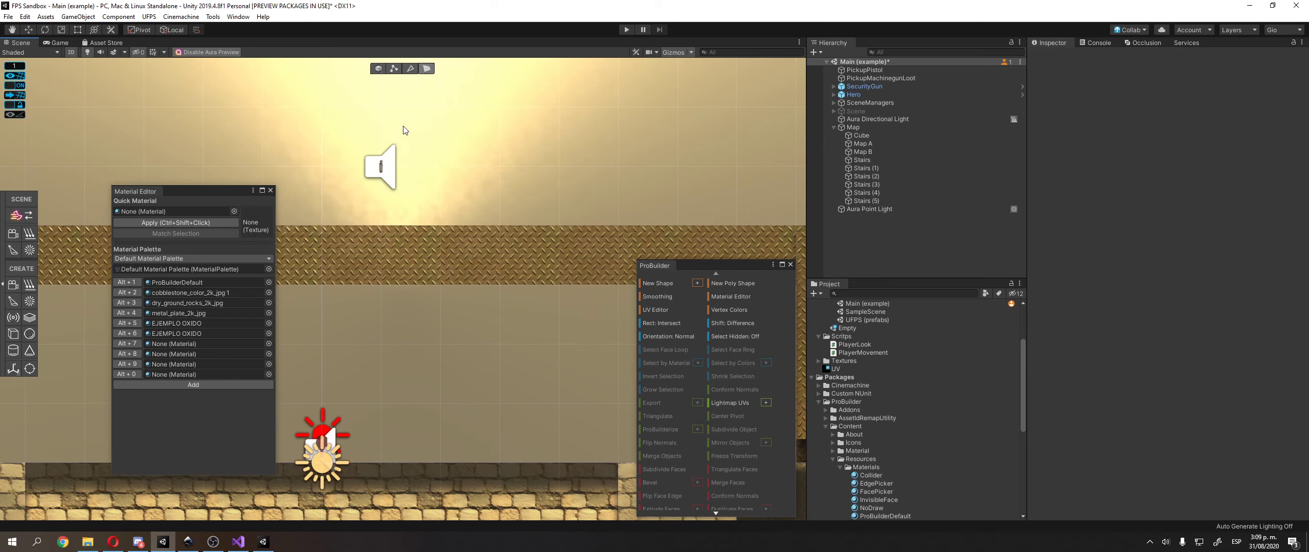
pyautogui.click(70, 51)
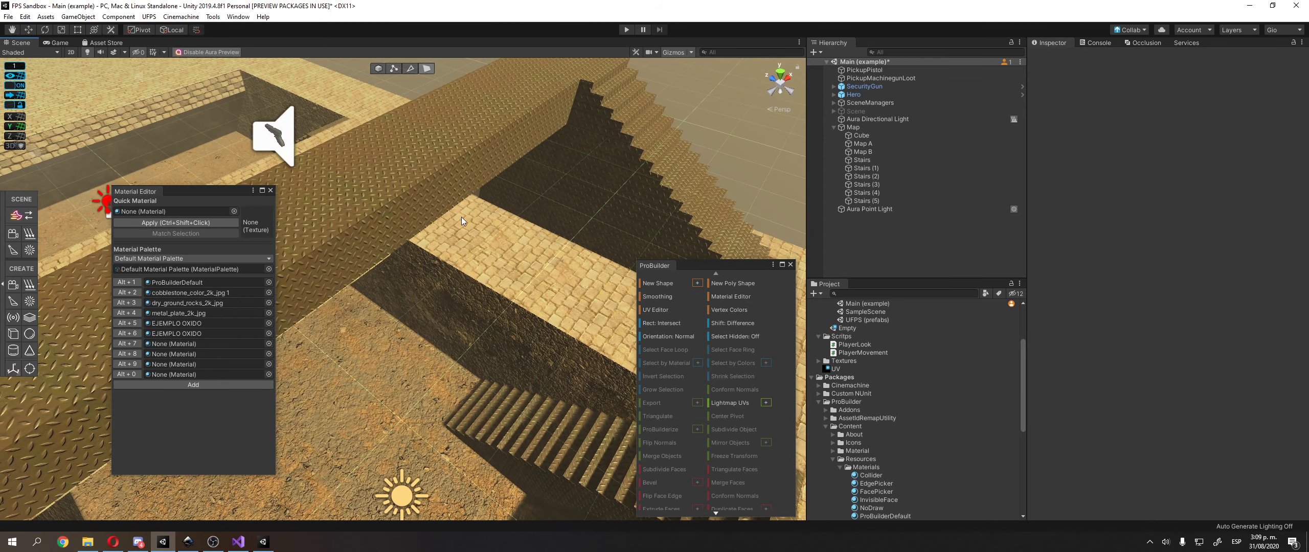
pyautogui.click(461, 217)
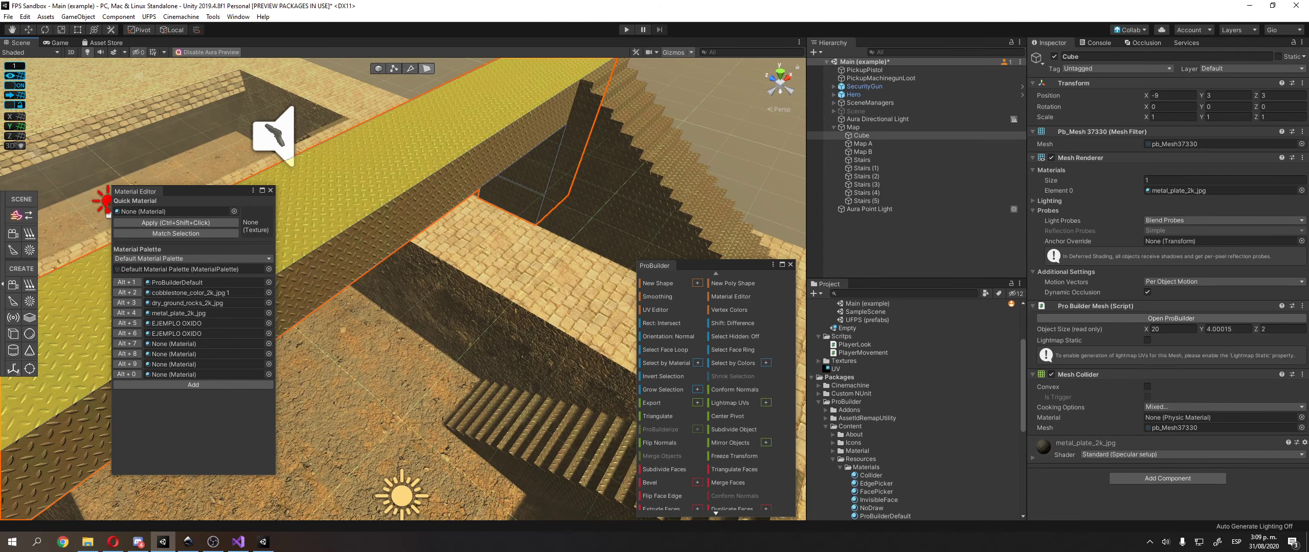
pyautogui.hotkey('alt', 'Tab')
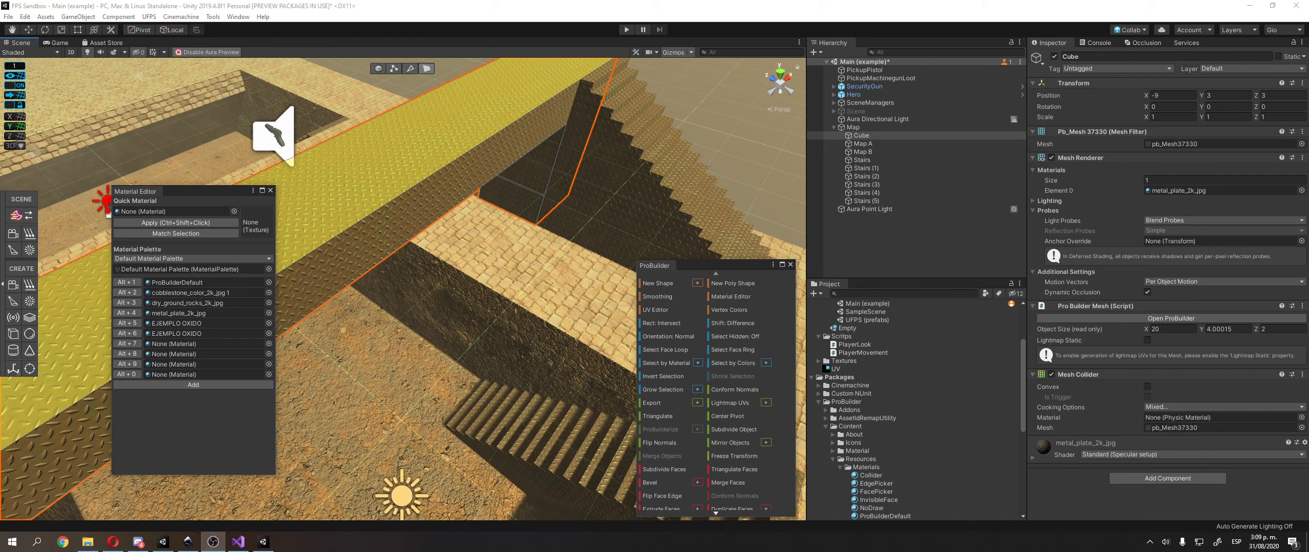
pyautogui.hotkey('alt', 'Tab')
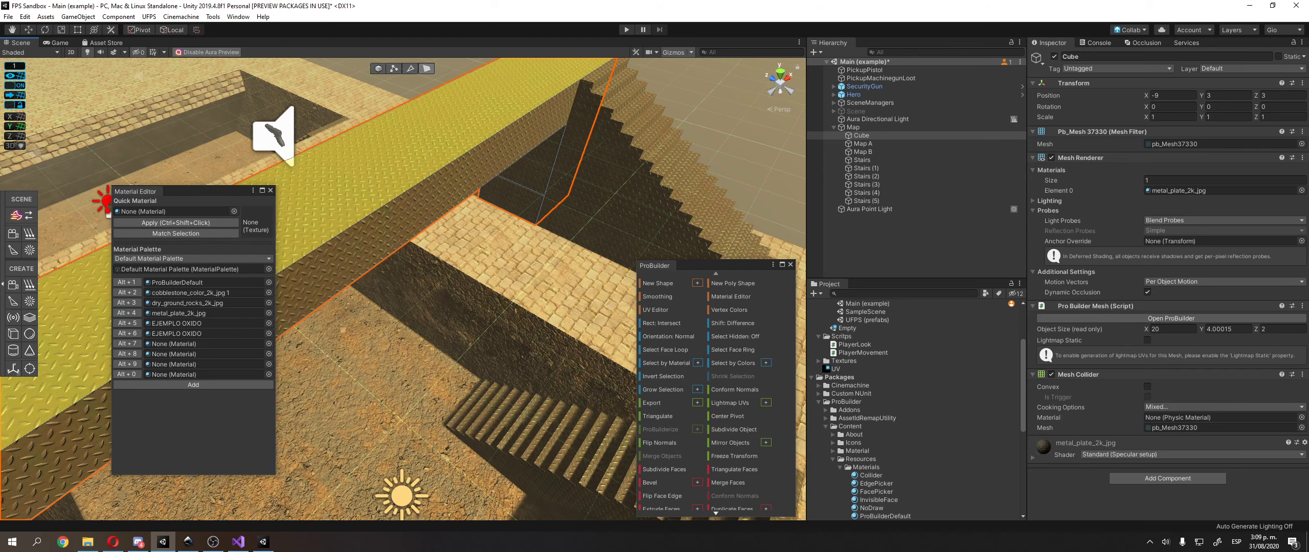
# - Focus the scene view on the Hero object and review its attached components in the Inspector
pyautogui.doubleClick(874, 95)
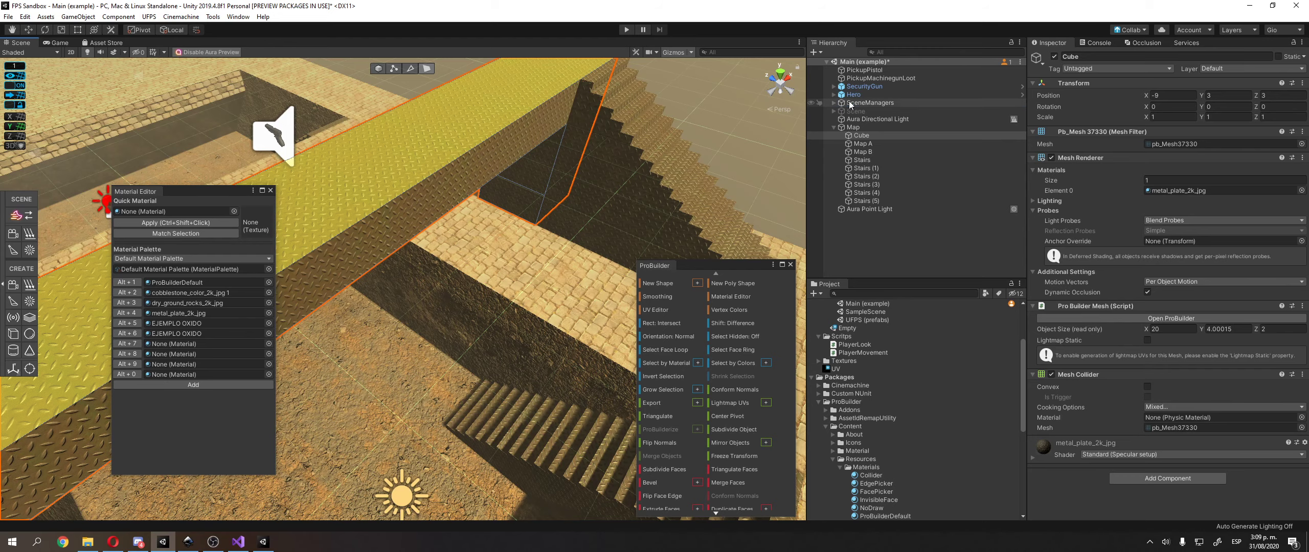
pyautogui.scroll(-6, 577, 203)
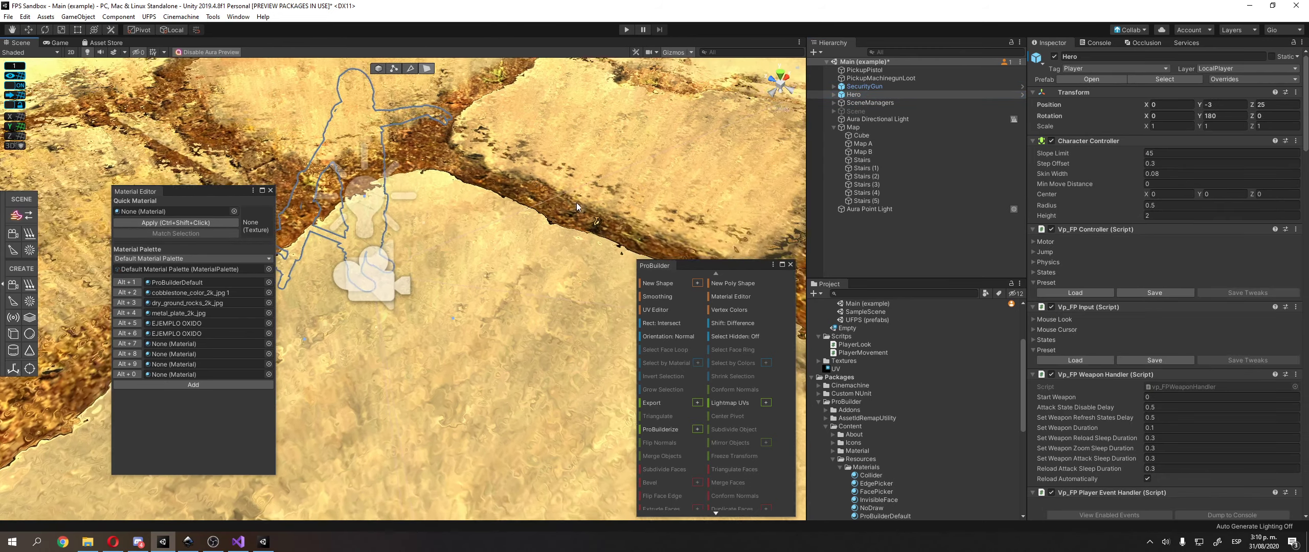
pyautogui.scroll(-6, 1098, 266)
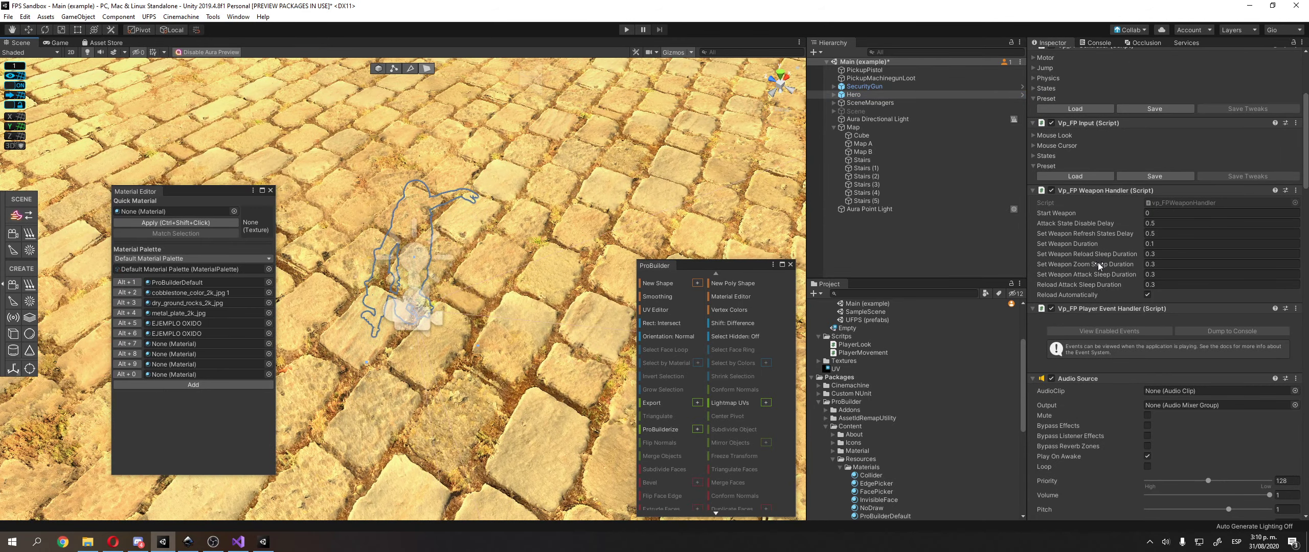
pyautogui.scroll(5, 1098, 262)
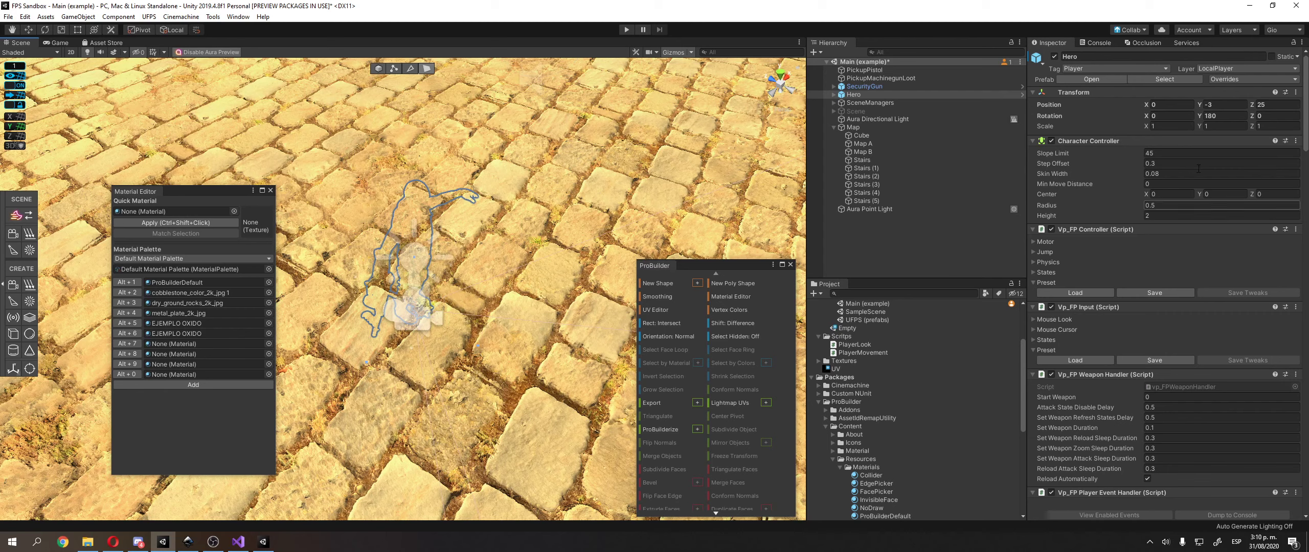
# - Expand the Motor, Jump and Physics settings of the Hero's Vp_FP Controller and examine their parameters
pyautogui.click(1049, 243)
pyautogui.click(1040, 242)
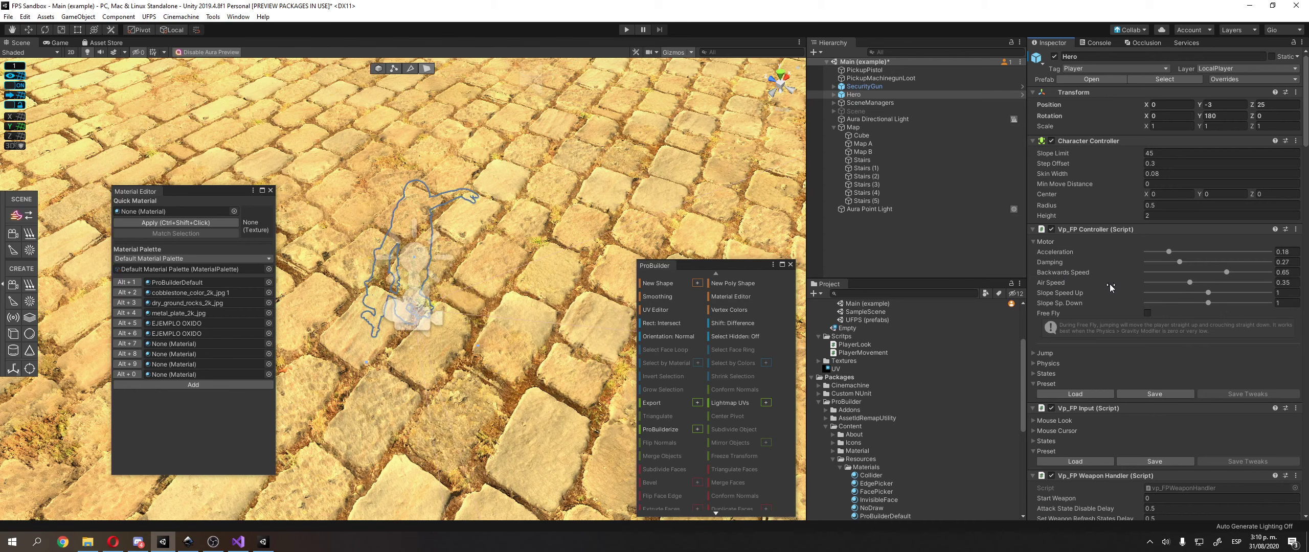
pyautogui.click(1031, 353)
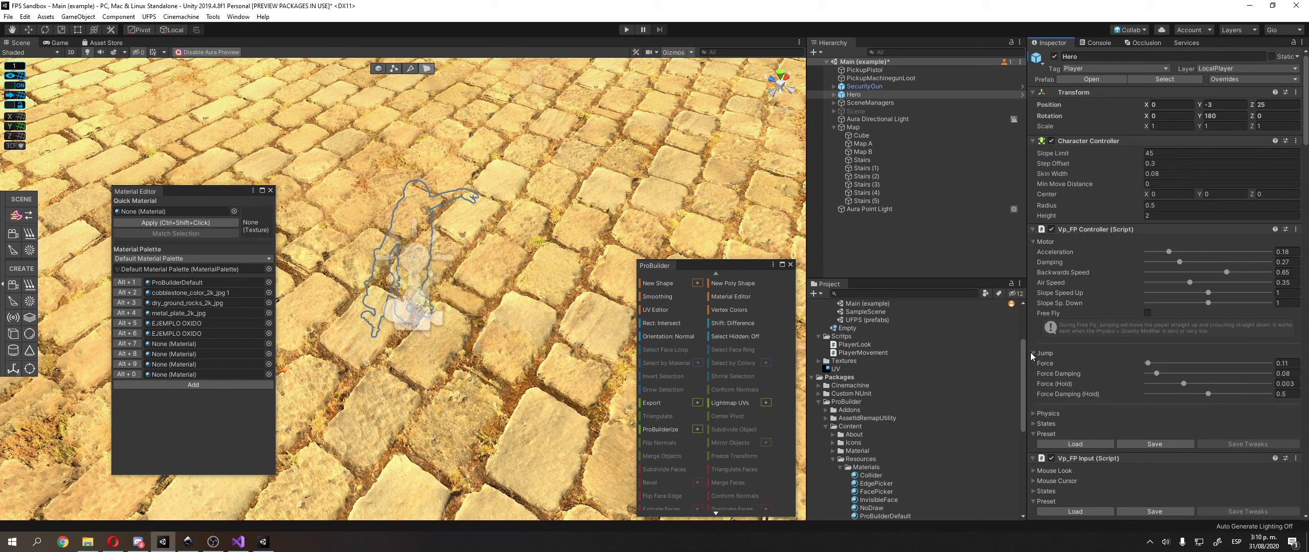
pyautogui.scroll(-3, 1031, 352)
pyautogui.click(1034, 322)
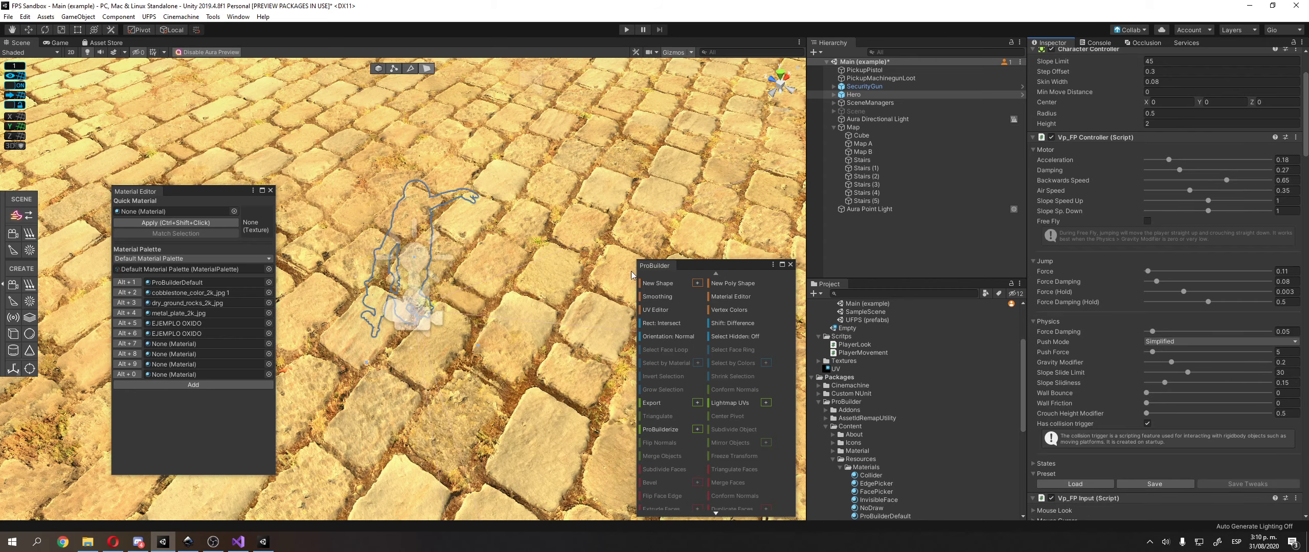
pyautogui.scroll(-5, 604, 225)
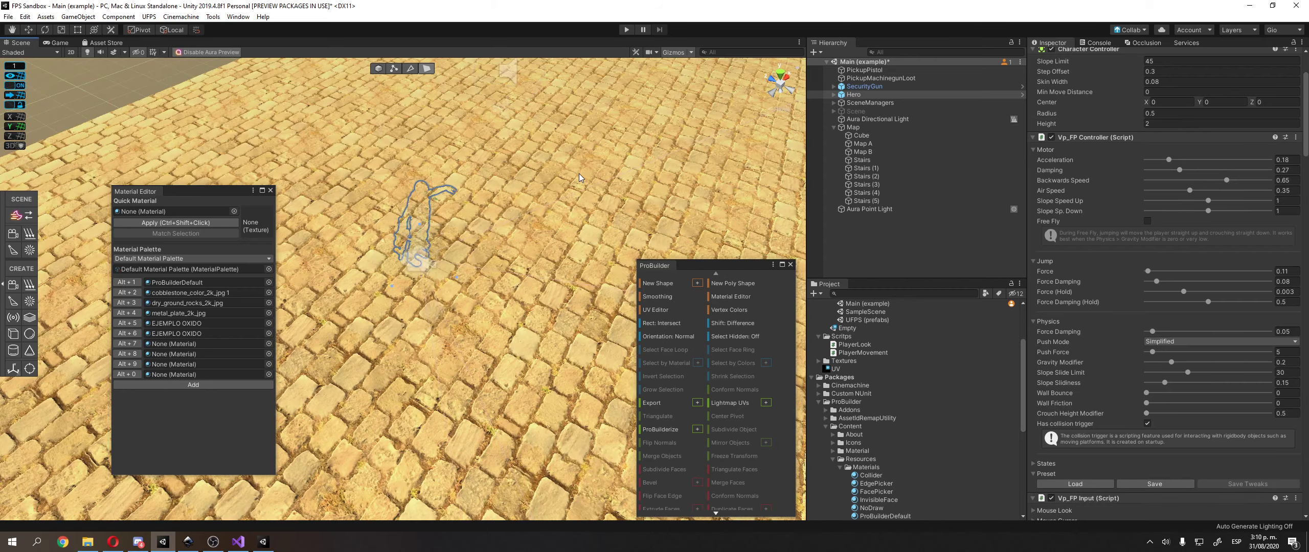
# - Try to select the pistol pickup above the metal-plated bridge in the scene view
pyautogui.scroll(-10, 579, 174)
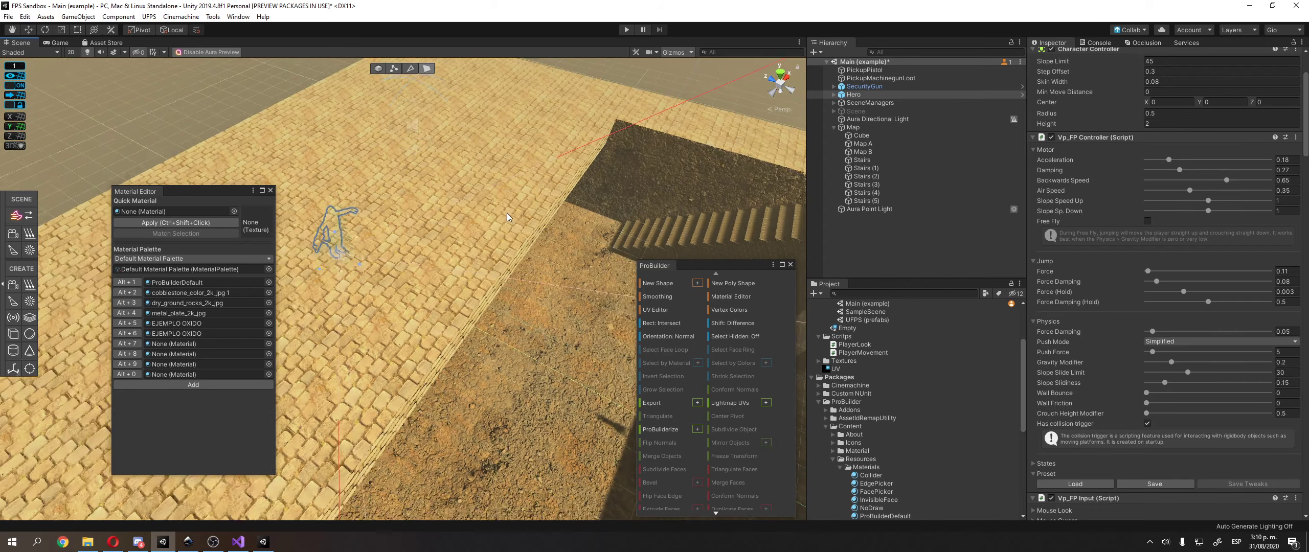
pyautogui.moveTo(548, 299); pyautogui.dragTo(453, 202, button='middle')
pyautogui.scroll(-7, 453, 203)
pyautogui.moveTo(489, 244); pyautogui.dragTo(497, 202, button='right')
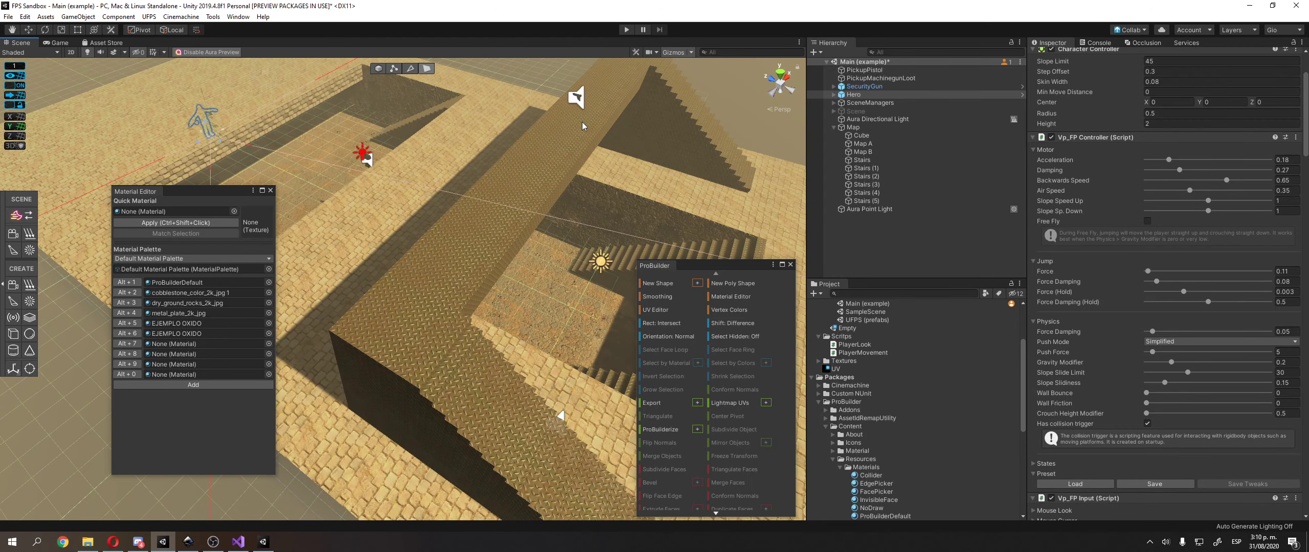
pyautogui.moveTo(708, 223); pyautogui.dragTo(518, 223, button='right')
pyautogui.scroll(5, 518, 220)
pyautogui.click(583, 147)
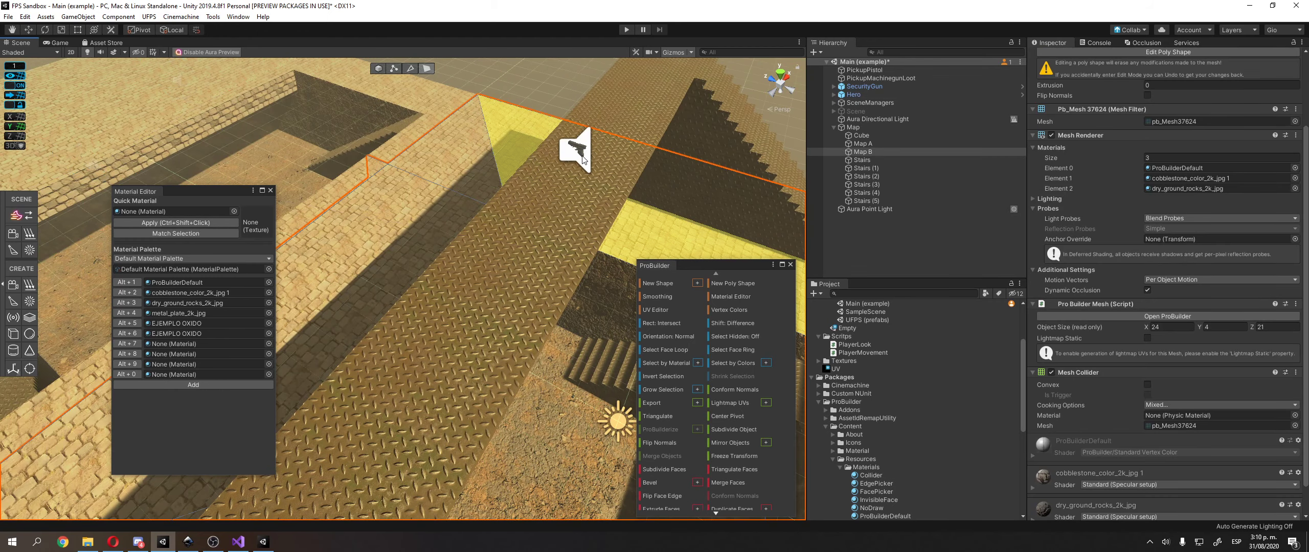
pyautogui.click(579, 150)
pyautogui.click(581, 152)
pyautogui.click(578, 149)
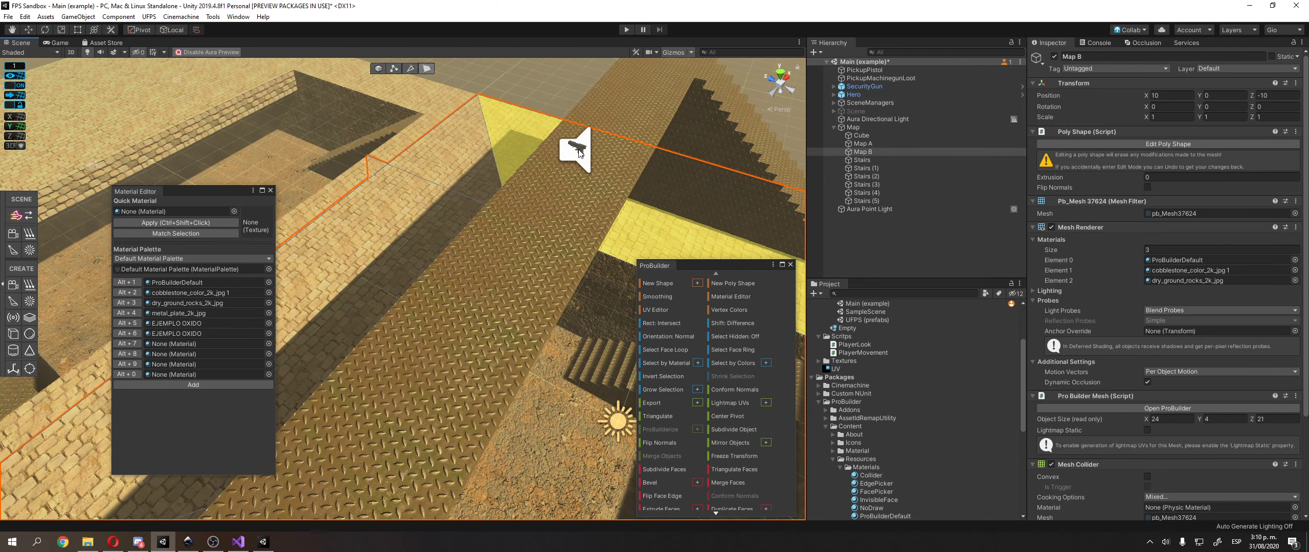
pyautogui.click(578, 149)
# - Select the PickupPistol object and review its components as far as Vp_Item Pickup and Vp_Respawner
pyautogui.click(888, 161)
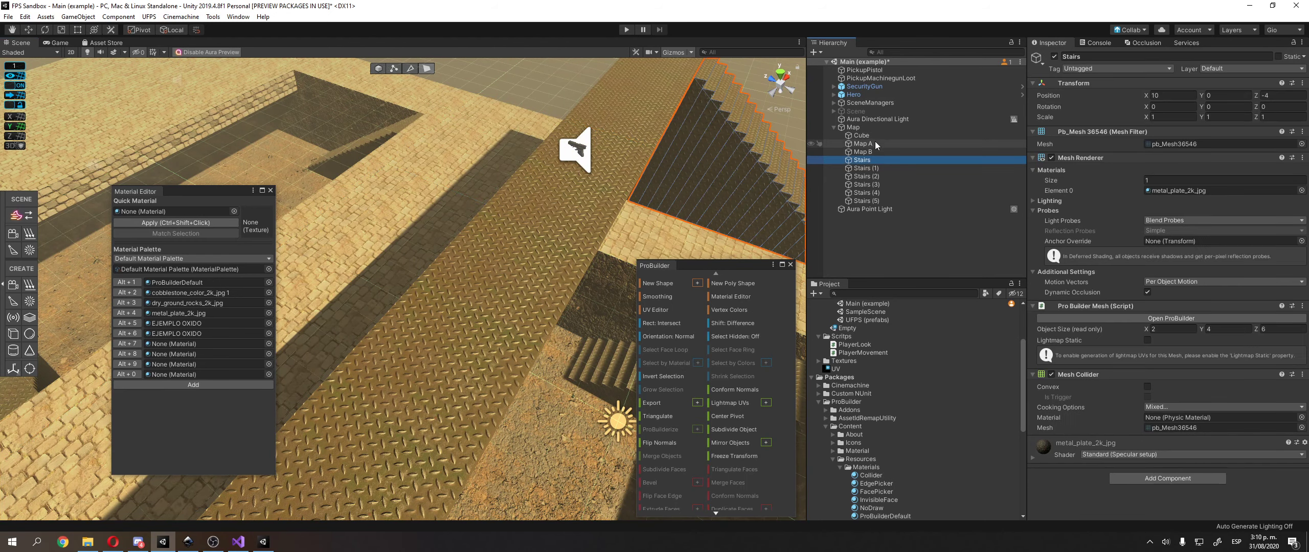
pyautogui.moveTo(600, 100); pyautogui.dragTo(588, 120, button='right')
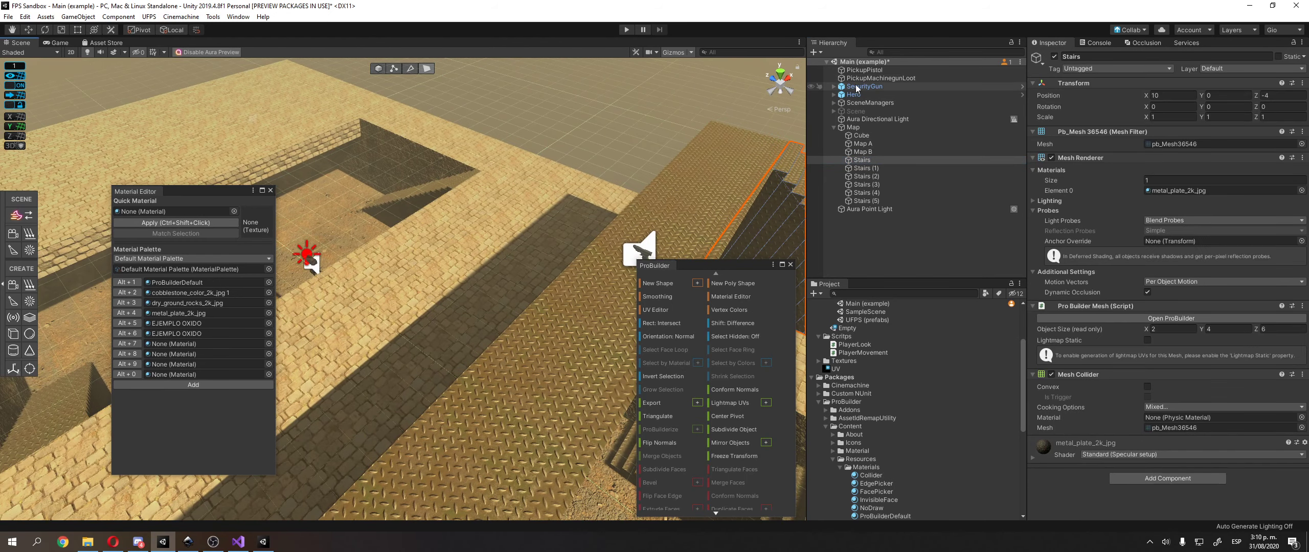
pyautogui.click(864, 87)
pyautogui.moveTo(766, 123); pyautogui.dragTo(666, 92, button='right')
pyautogui.click(893, 70)
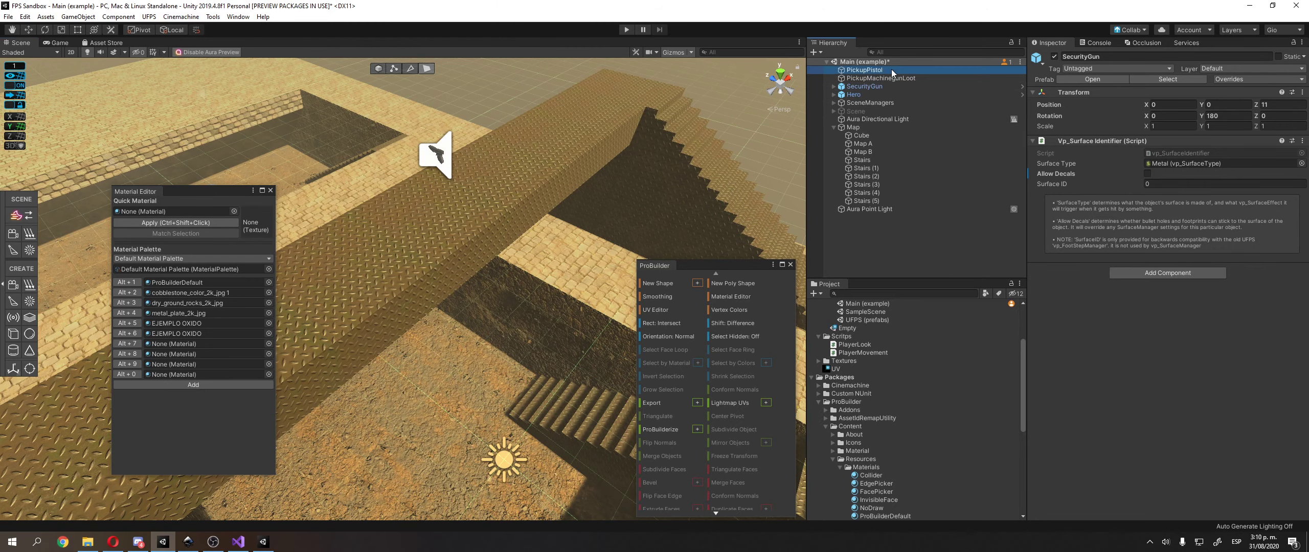
pyautogui.scroll(-20, 1172, 316)
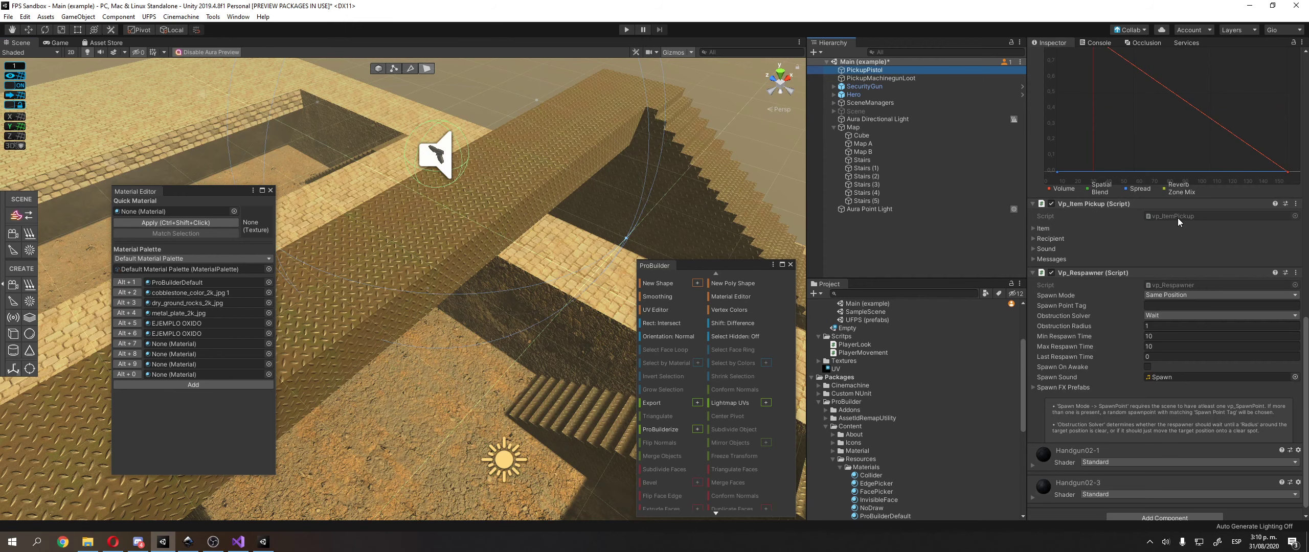
# - Expand the Messages and Sound settings of PickupPistol's Vp_Item Pickup, and check its Recipient and Item sections
pyautogui.click(1050, 260)
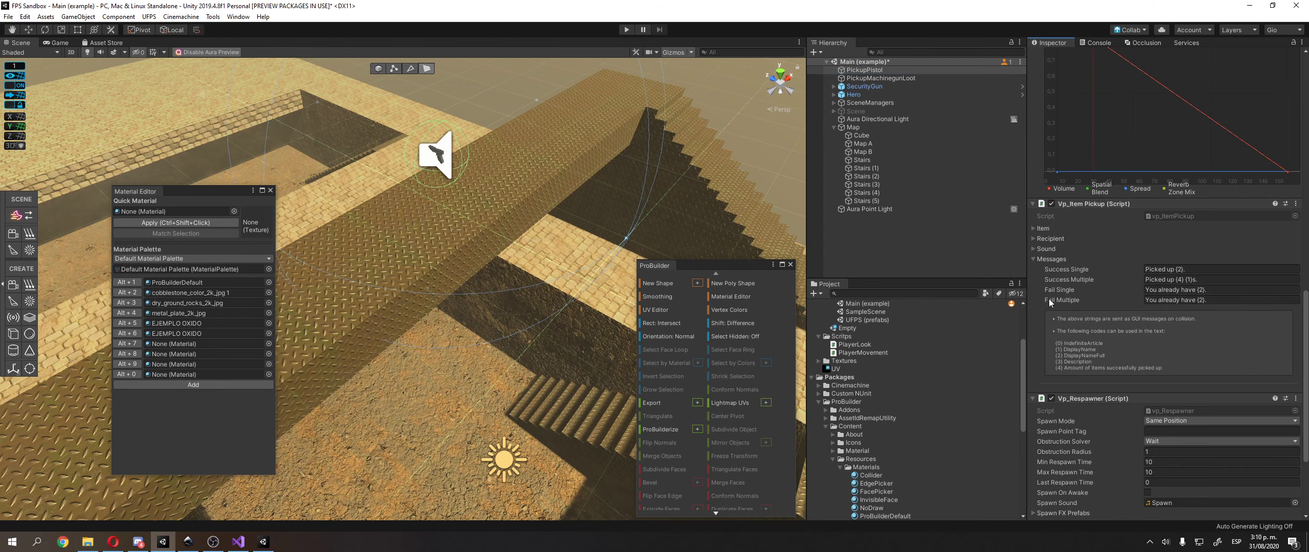
pyautogui.scroll(-3, 1049, 299)
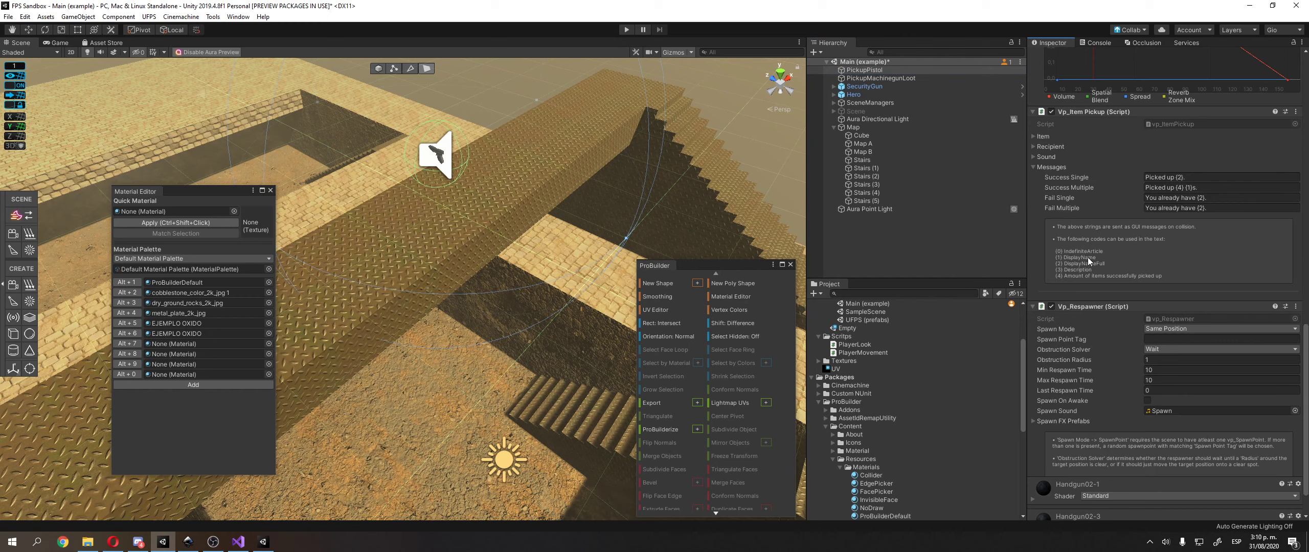
pyautogui.click(1039, 157)
pyautogui.click(1041, 146)
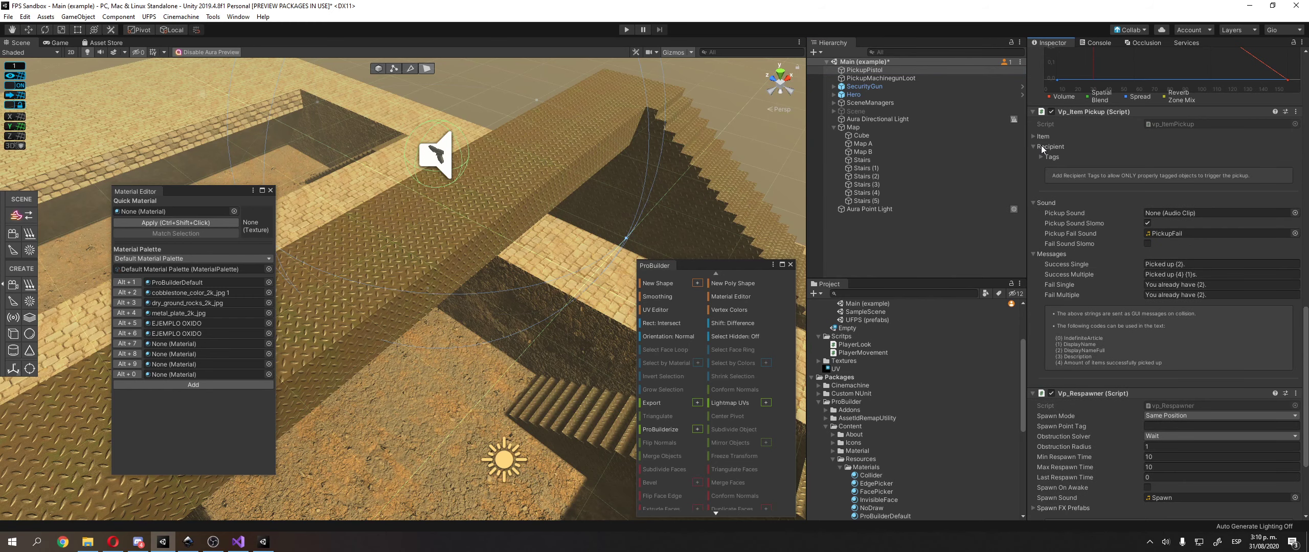
pyautogui.click(1041, 145)
pyautogui.click(1043, 137)
pyautogui.click(1043, 137)
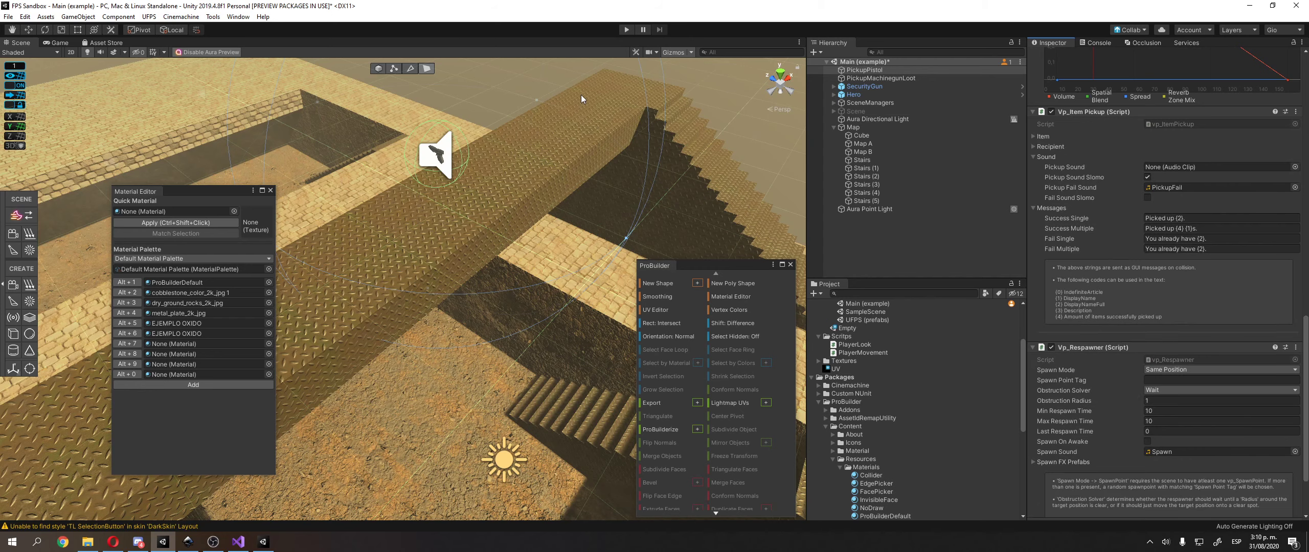
# - Examine PickupPistol's Vp_Respawner settings and frame the object in the scene view
pyautogui.moveTo(402, 130); pyautogui.dragTo(538, 285, button='middle')
pyautogui.moveTo(630, 307); pyautogui.dragTo(552, 212, button='middle')
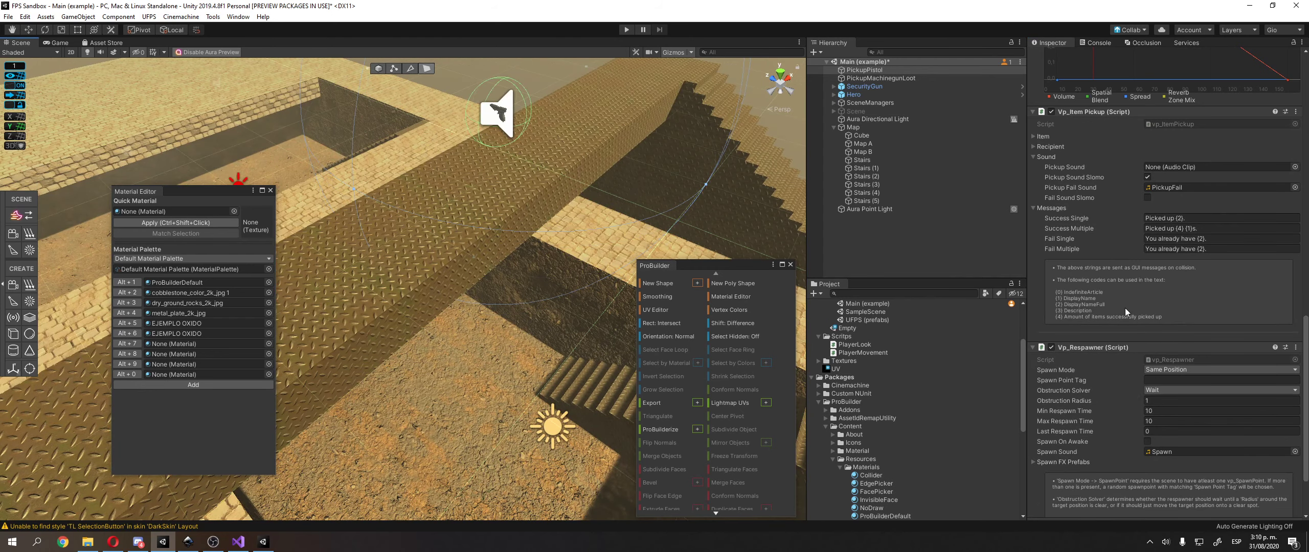
pyautogui.scroll(-3, 1076, 489)
pyautogui.press('f')
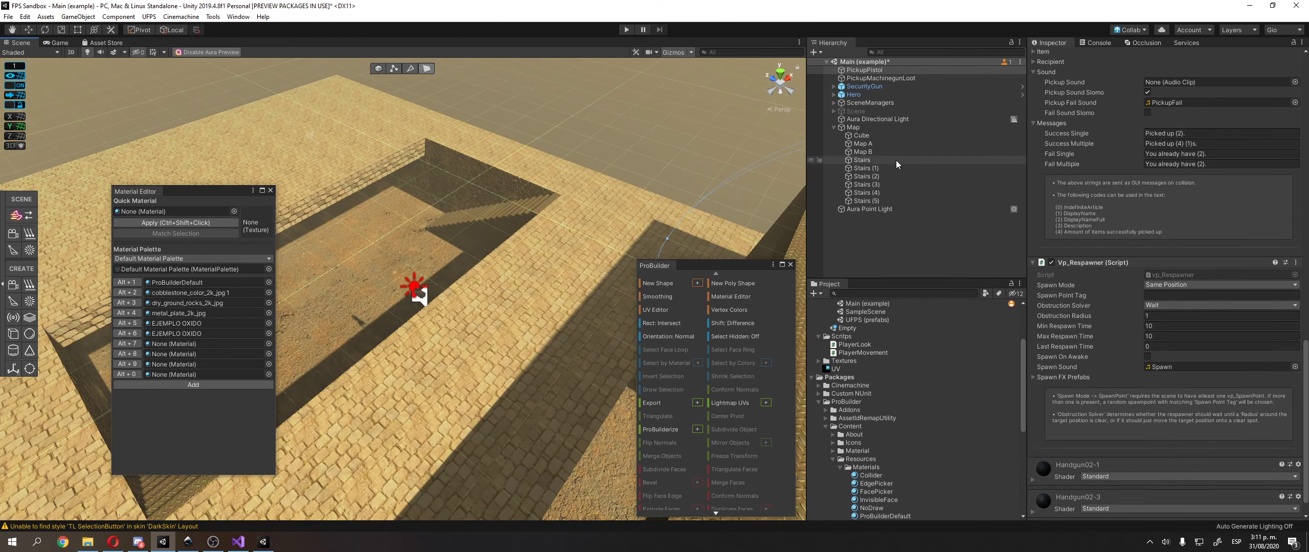
# - Inspect PickupMachinegunLoot, SecurityGun and Hero in turn, reviewing Hero's controller, input and weapon handler components
pyautogui.click(888, 80)
pyautogui.click(899, 87)
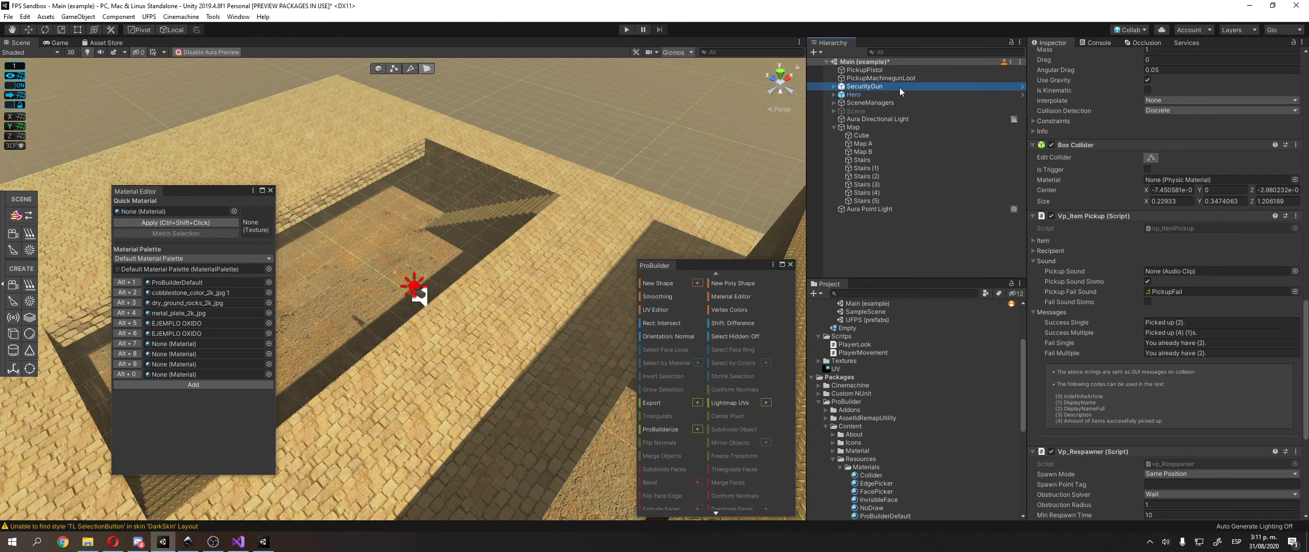
pyautogui.click(881, 95)
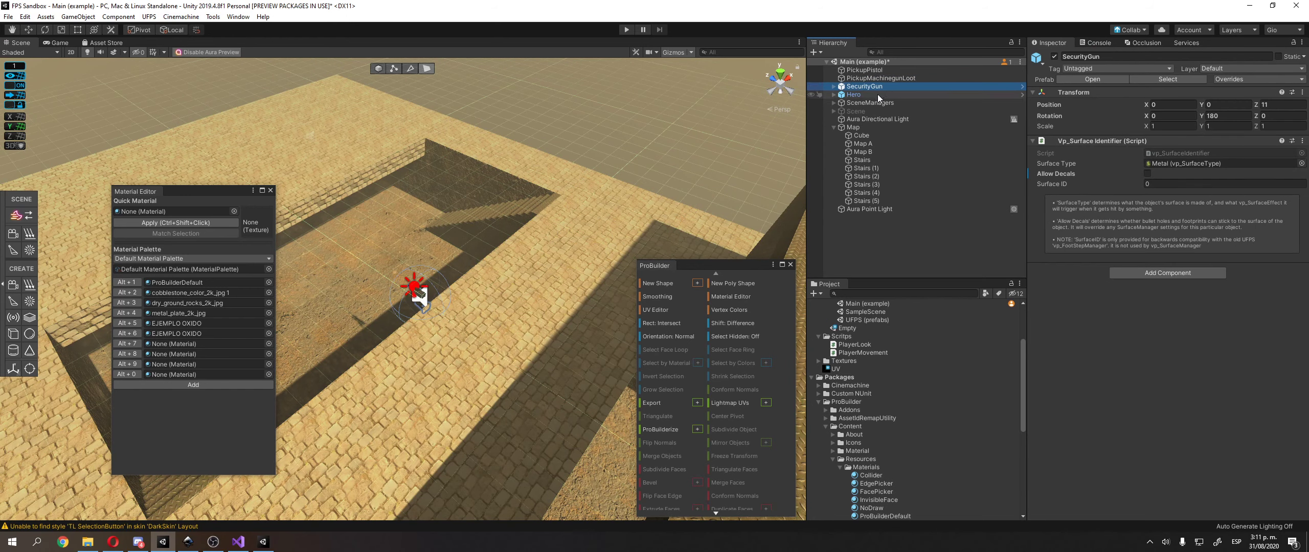
pyautogui.scroll(-3, 1184, 223)
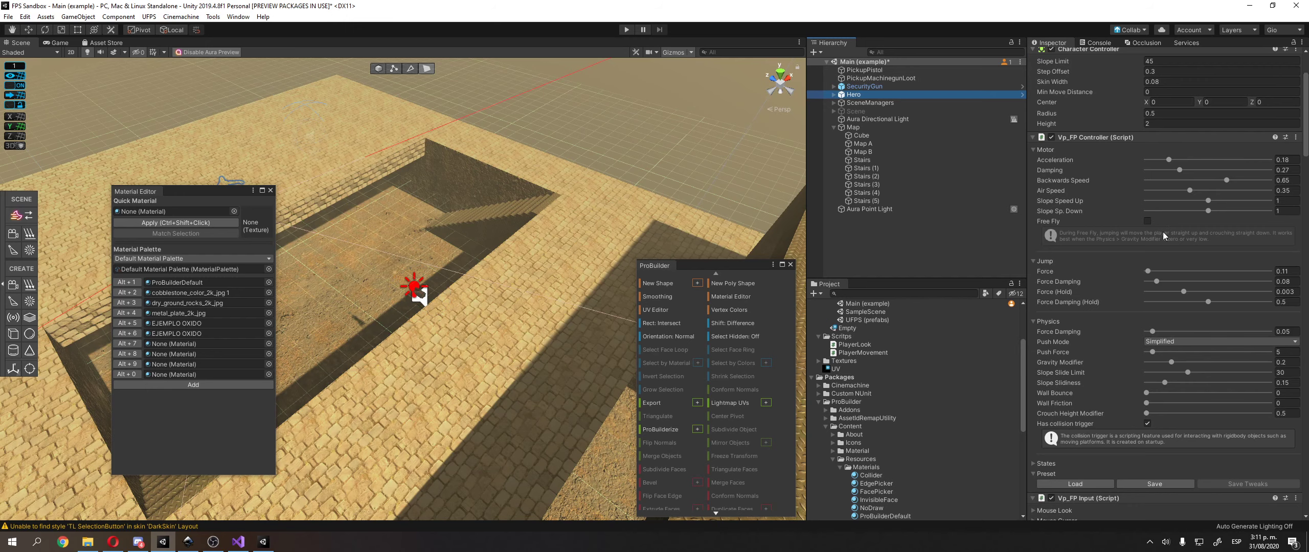
pyautogui.scroll(-10, 1163, 232)
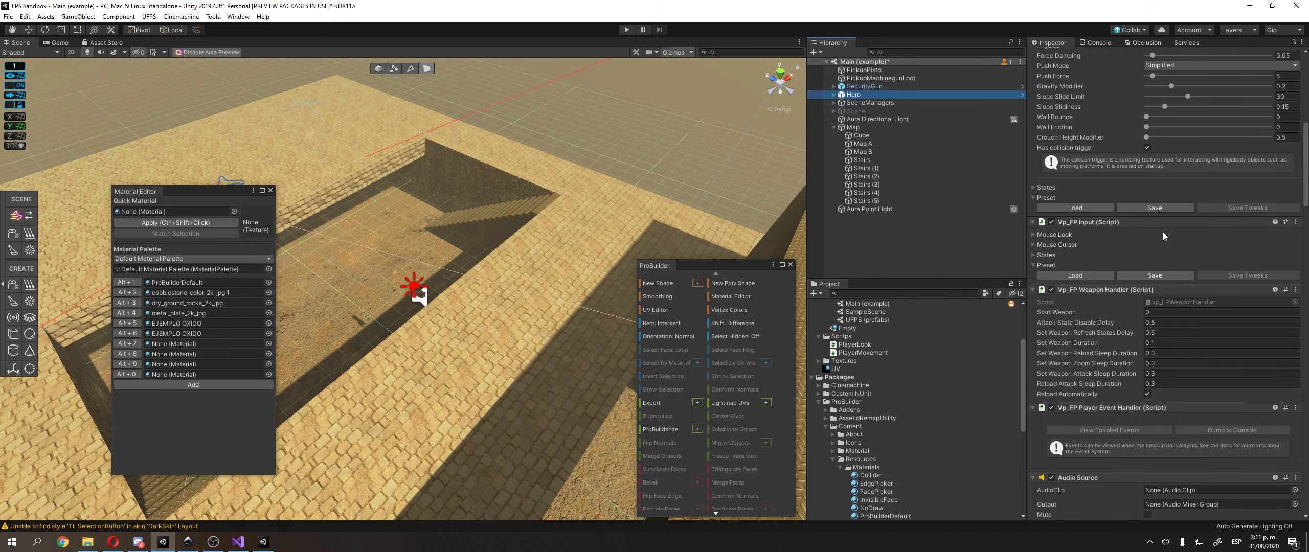
pyautogui.scroll(3, 1163, 231)
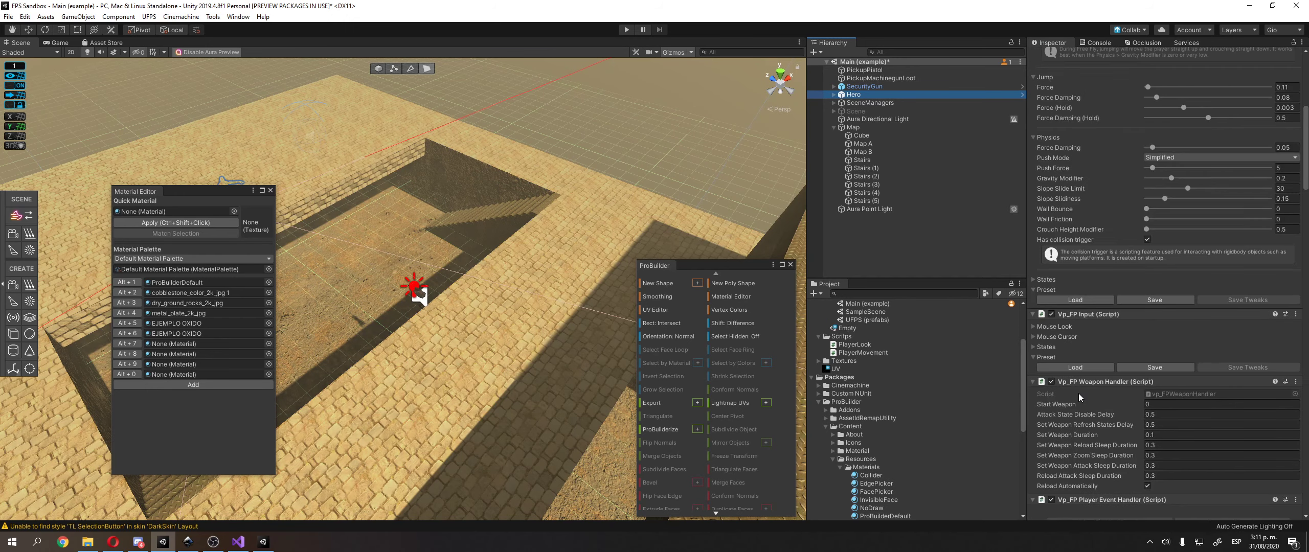
pyautogui.scroll(9, 1095, 204)
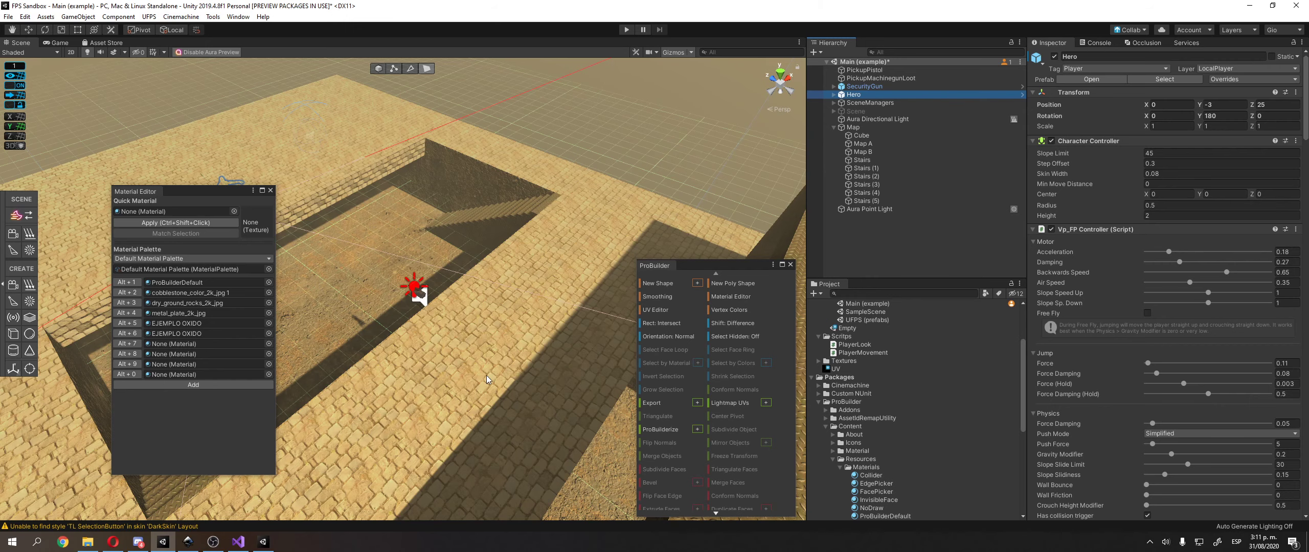
# - Deselect the Hero object and open the Readme PDF in the 3rd-Party/UFPS folder
pyautogui.moveTo(486, 375); pyautogui.dragTo(467, 339, button='middle')
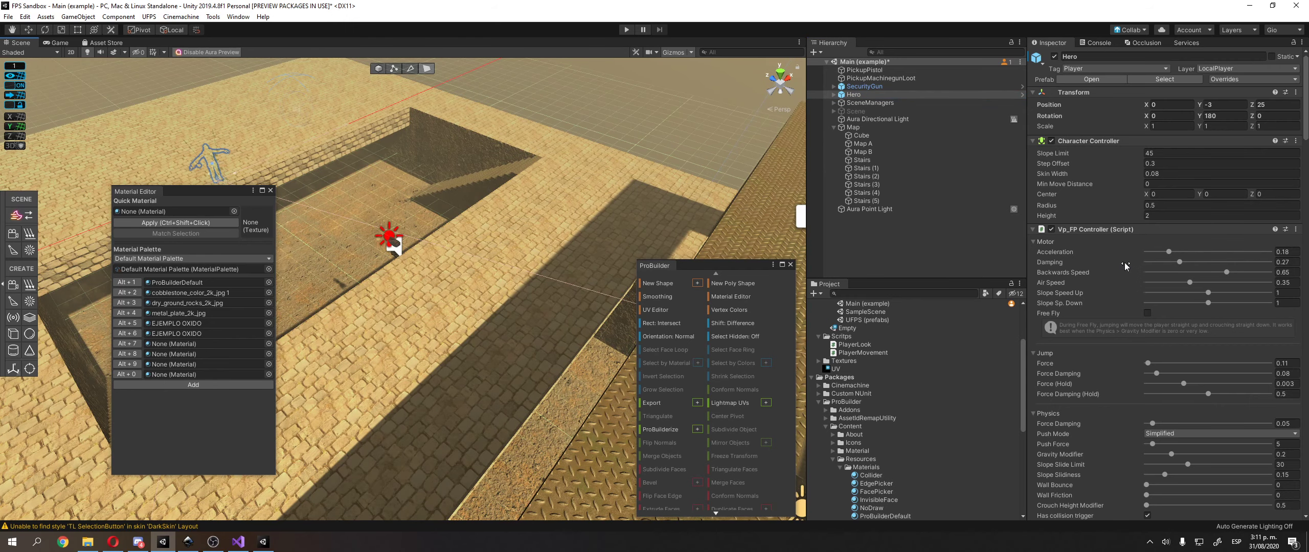
pyautogui.click(718, 153)
pyautogui.moveTo(718, 152); pyautogui.dragTo(639, 130, button='middle')
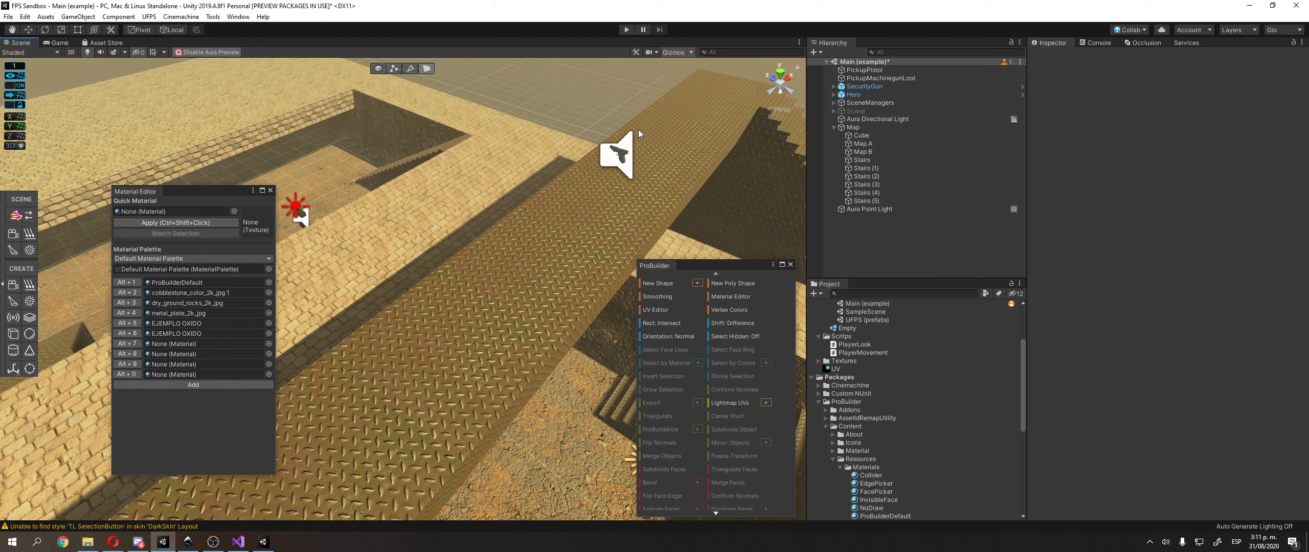
pyautogui.scroll(5, 870, 358)
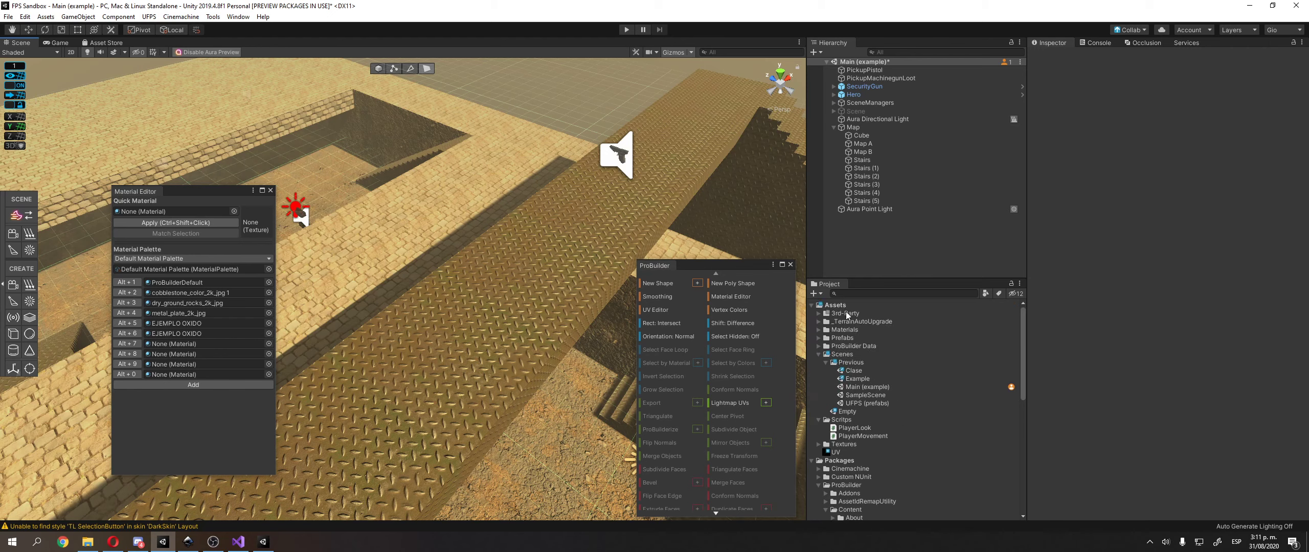
pyautogui.doubleClick(855, 314)
pyautogui.doubleClick(859, 329)
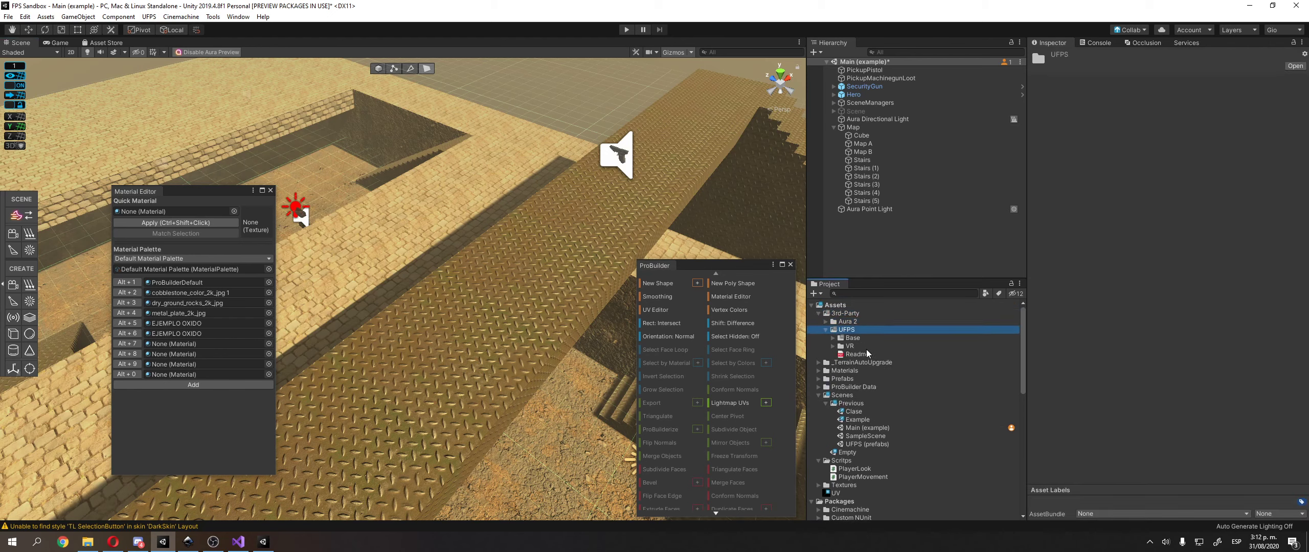
pyautogui.doubleClick(871, 355)
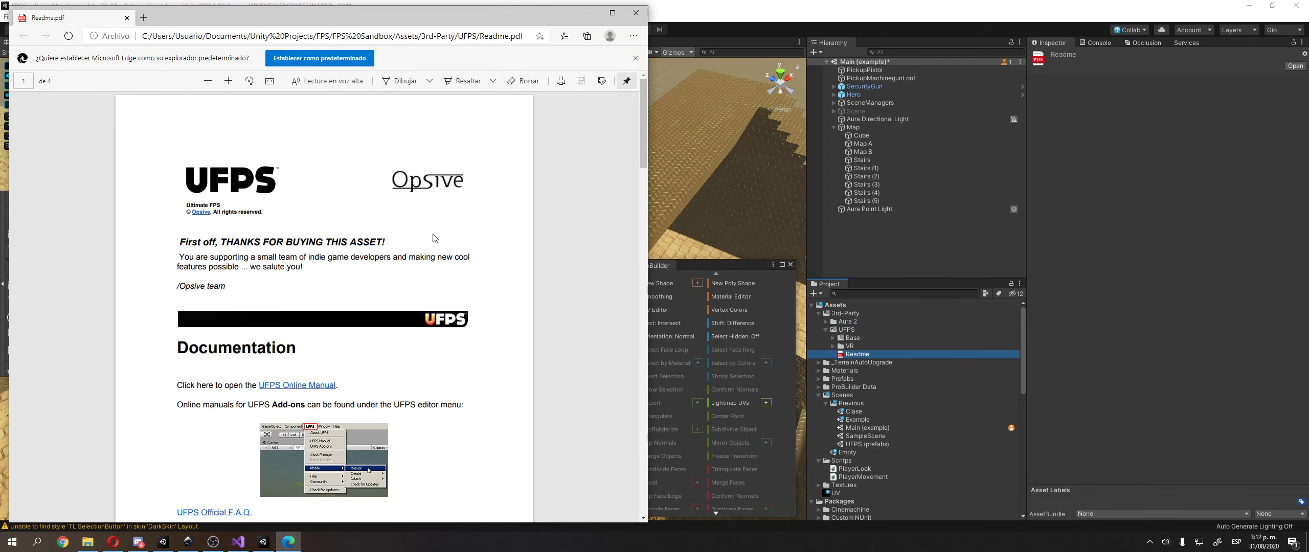
# - Read through the UFPS Readme's documentation, community, support, license and acknowledgement sections
pyautogui.scroll(-4, 501, 168)
pyautogui.scroll(-15, 504, 168)
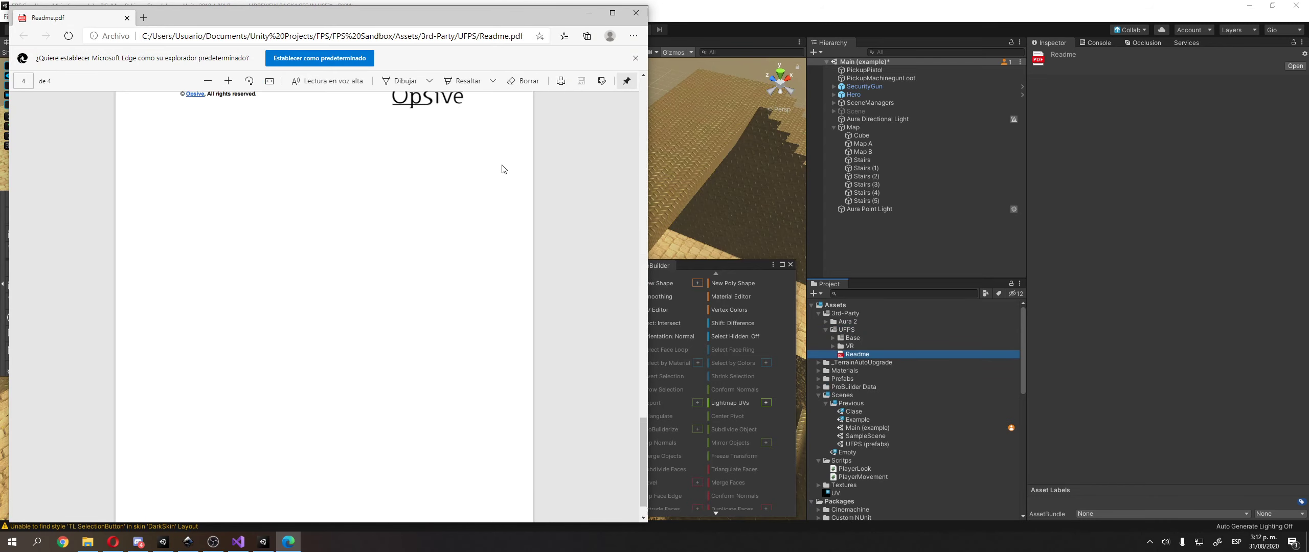
pyautogui.scroll(7, 504, 169)
pyautogui.scroll(5, 503, 169)
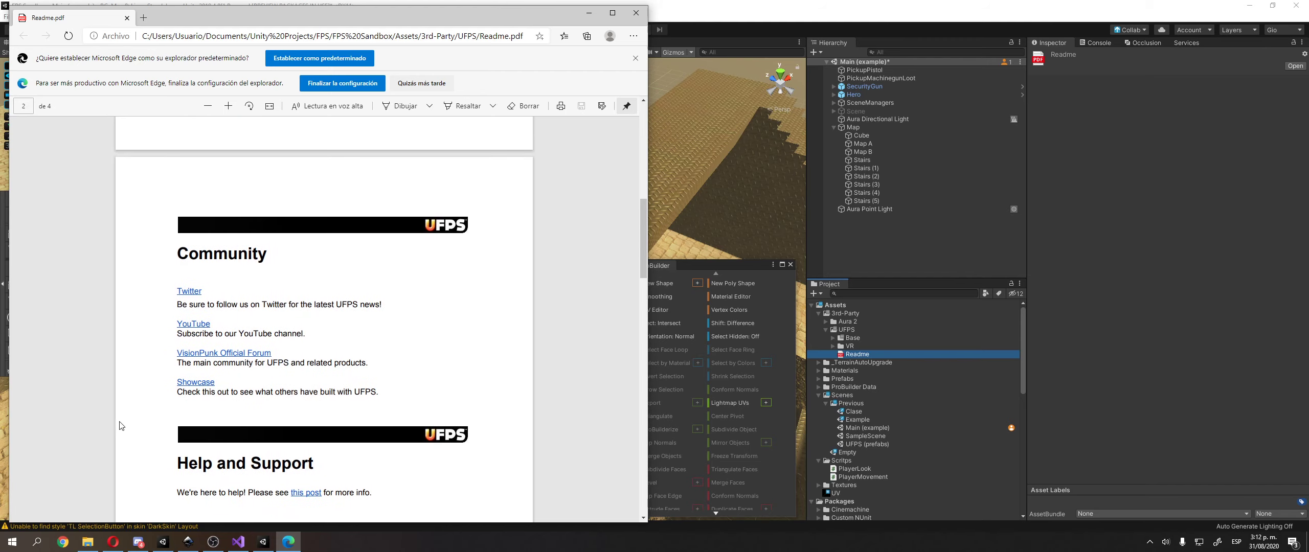
pyautogui.scroll(-6, 251, 331)
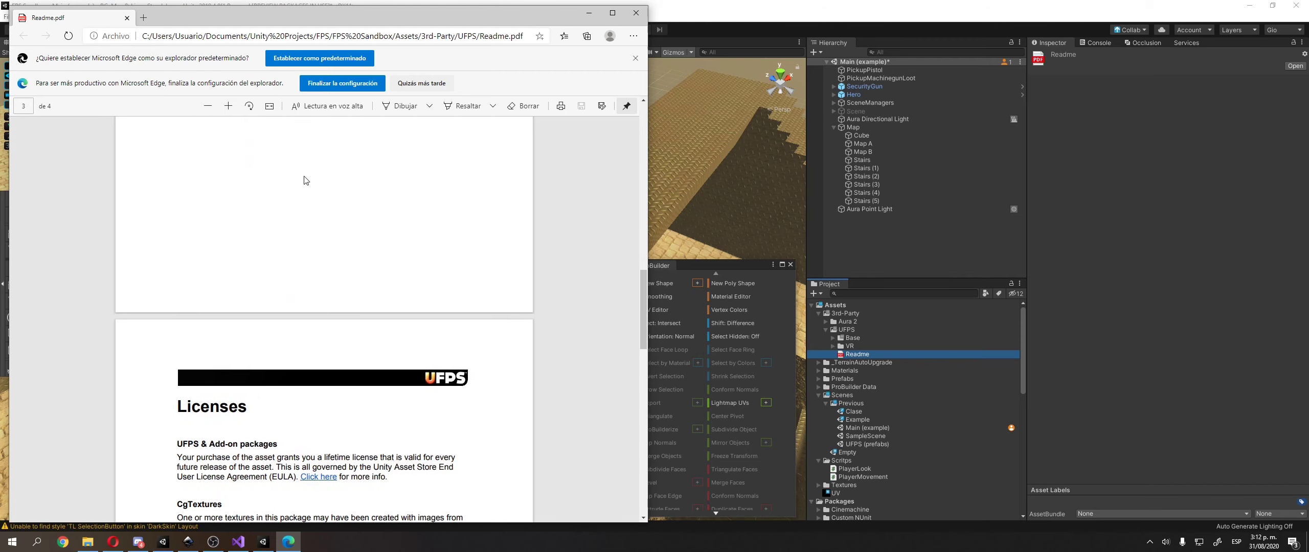
pyautogui.scroll(-8, 307, 260)
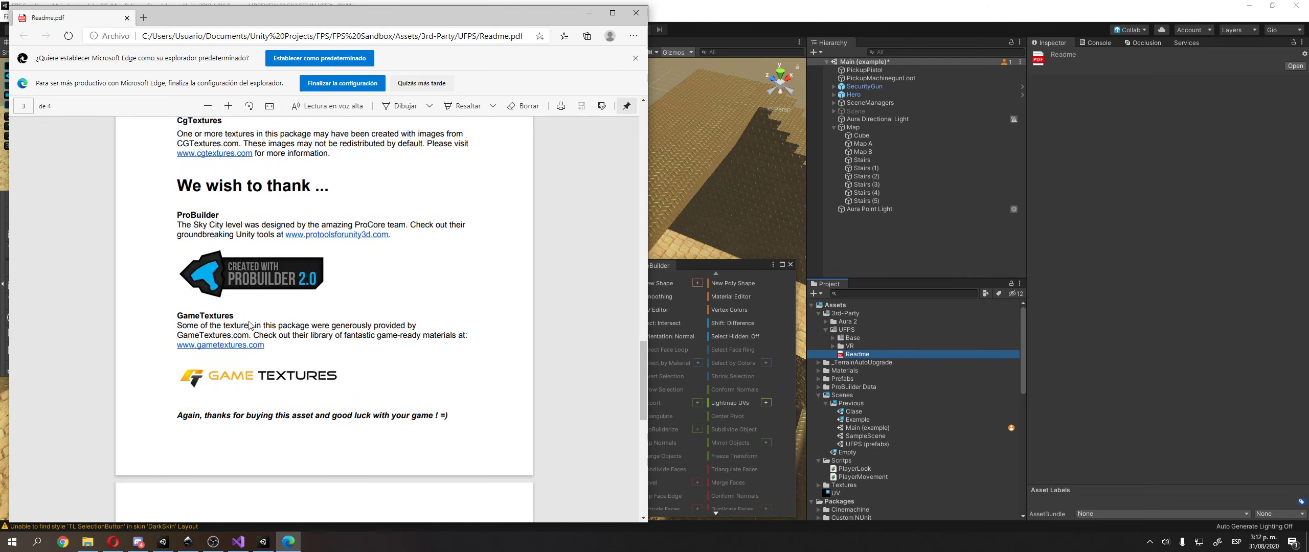
pyautogui.scroll(-4, 229, 336)
pyautogui.scroll(9, 256, 338)
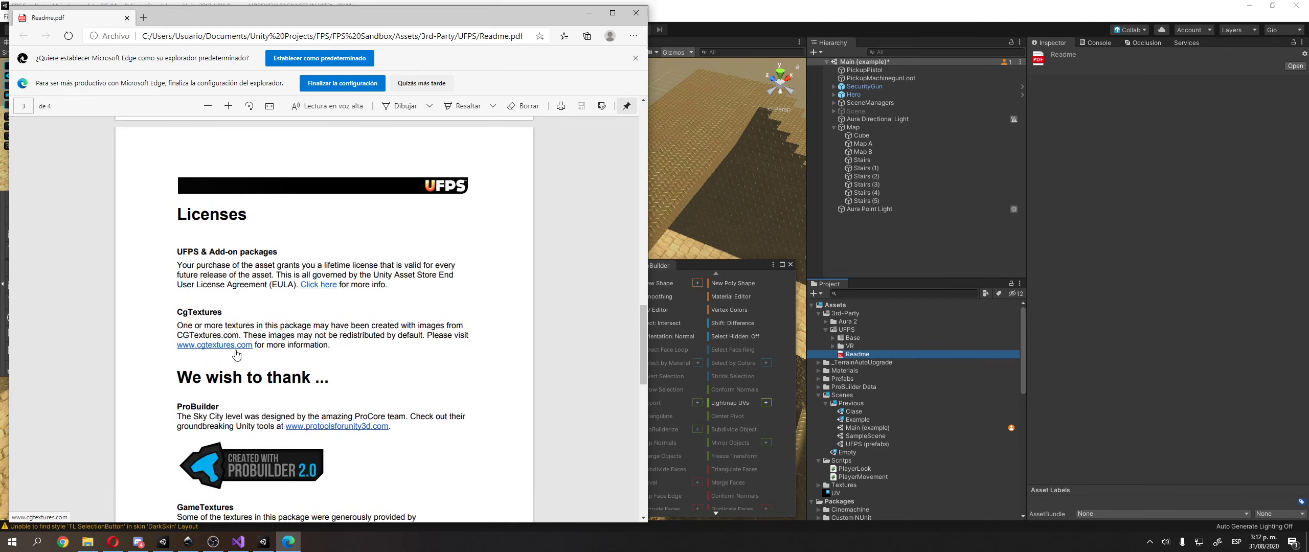
pyautogui.click(327, 436)
pyautogui.scroll(8, 326, 436)
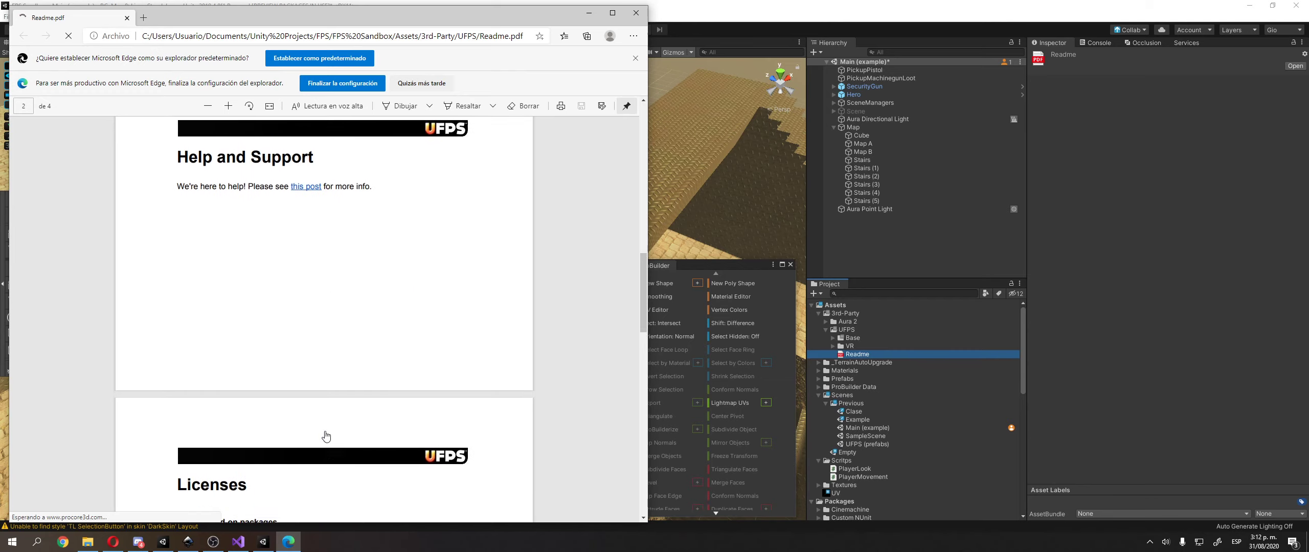
pyautogui.scroll(3, 326, 436)
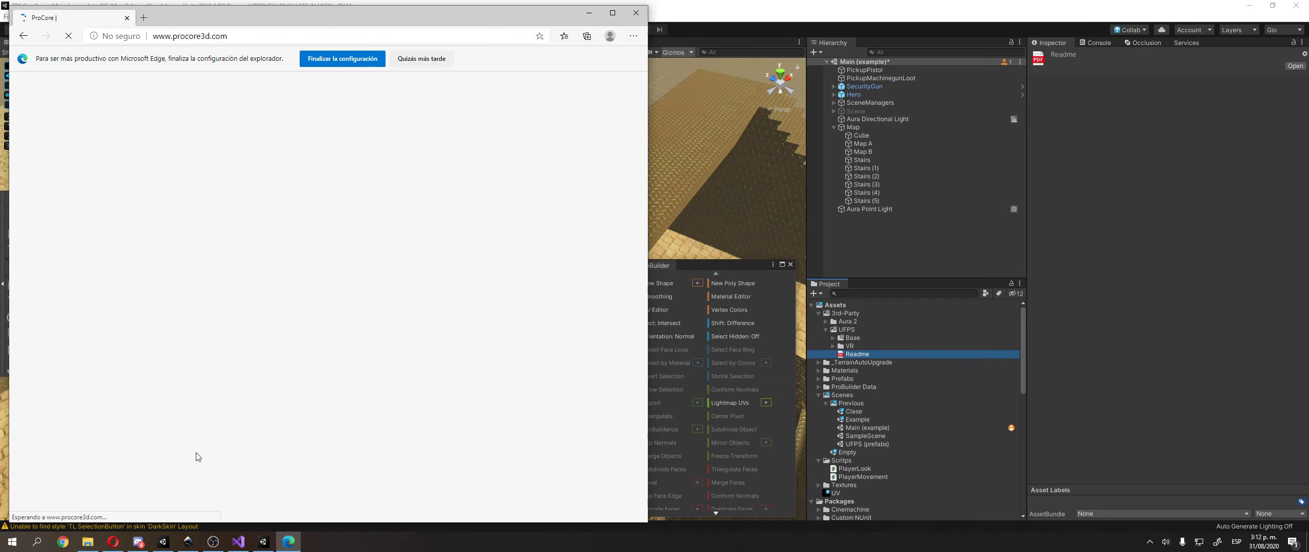
pyautogui.scroll(-4, 307, 361)
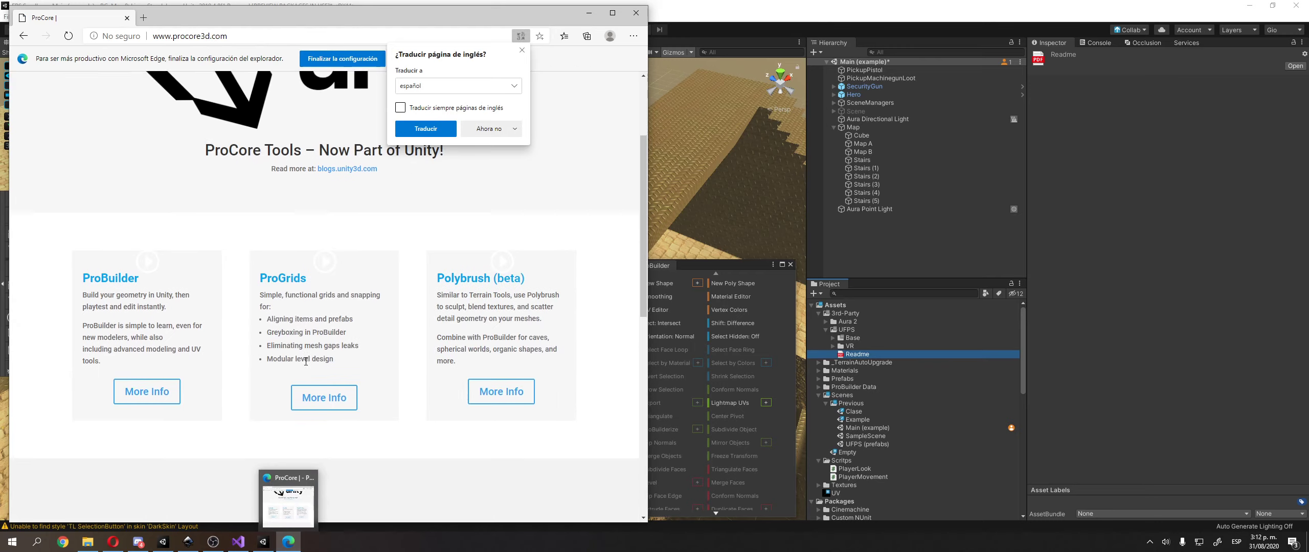
# - Close the browser window and switch back to the FPS Sandbox project in Unity
pyautogui.moveTo(268, 545)
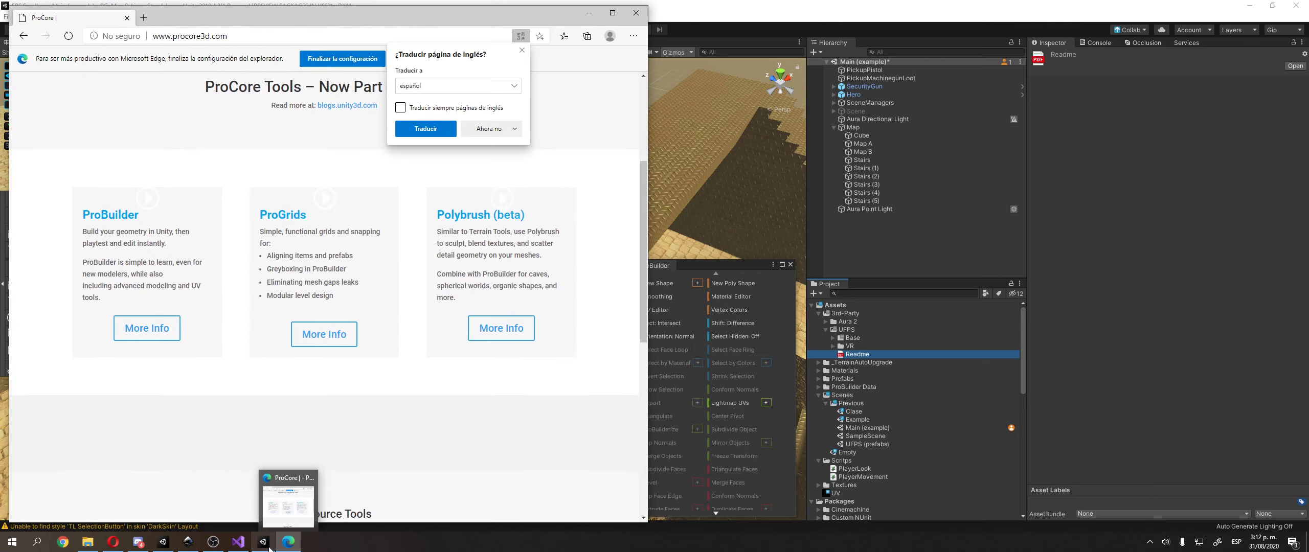
pyautogui.click(264, 545)
pyautogui.click(288, 542)
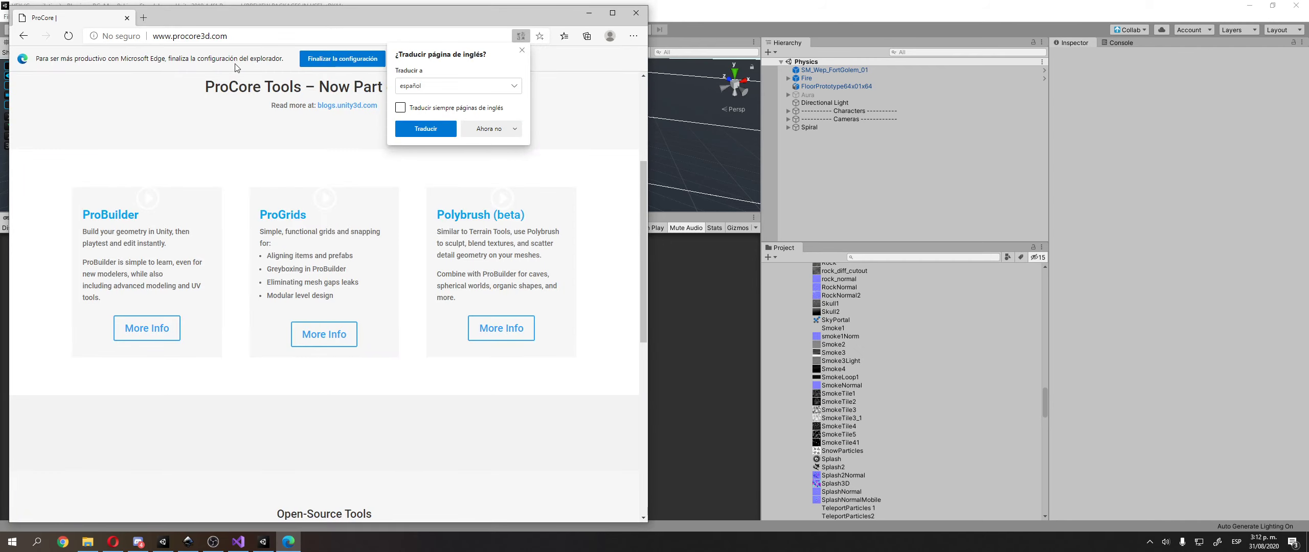
pyautogui.click(642, 14)
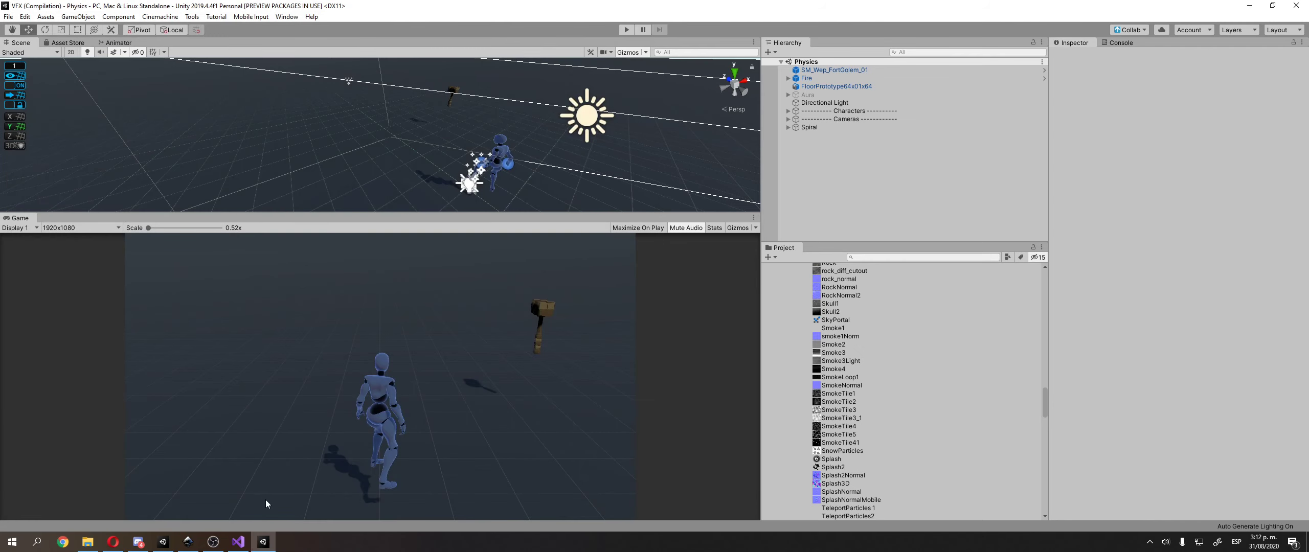
pyautogui.scroll(6, 966, 368)
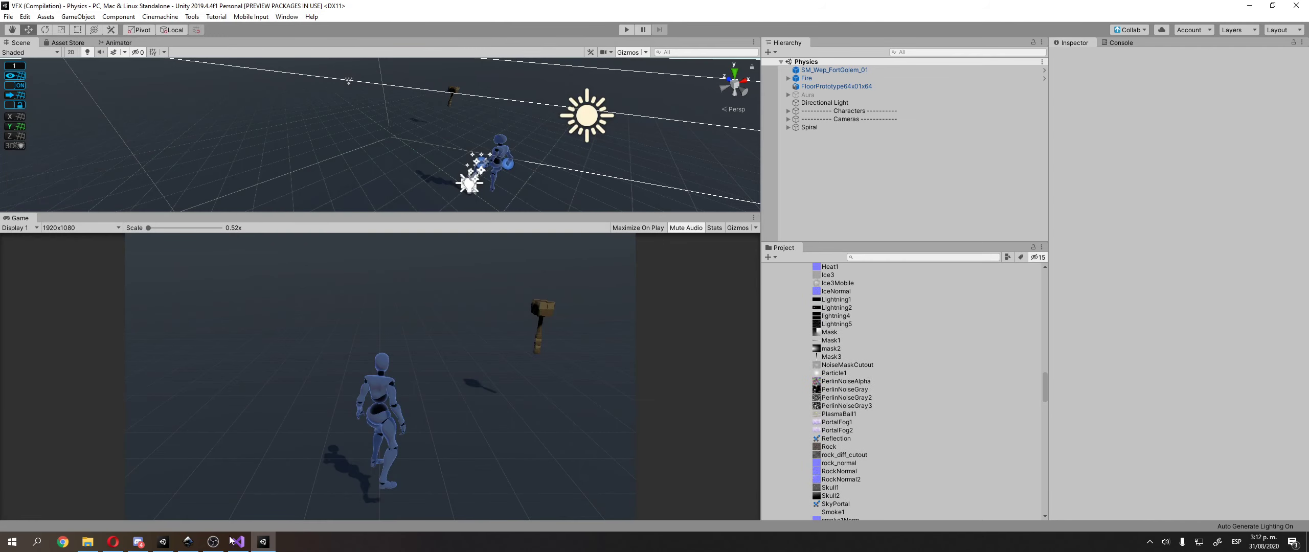
pyautogui.click(163, 543)
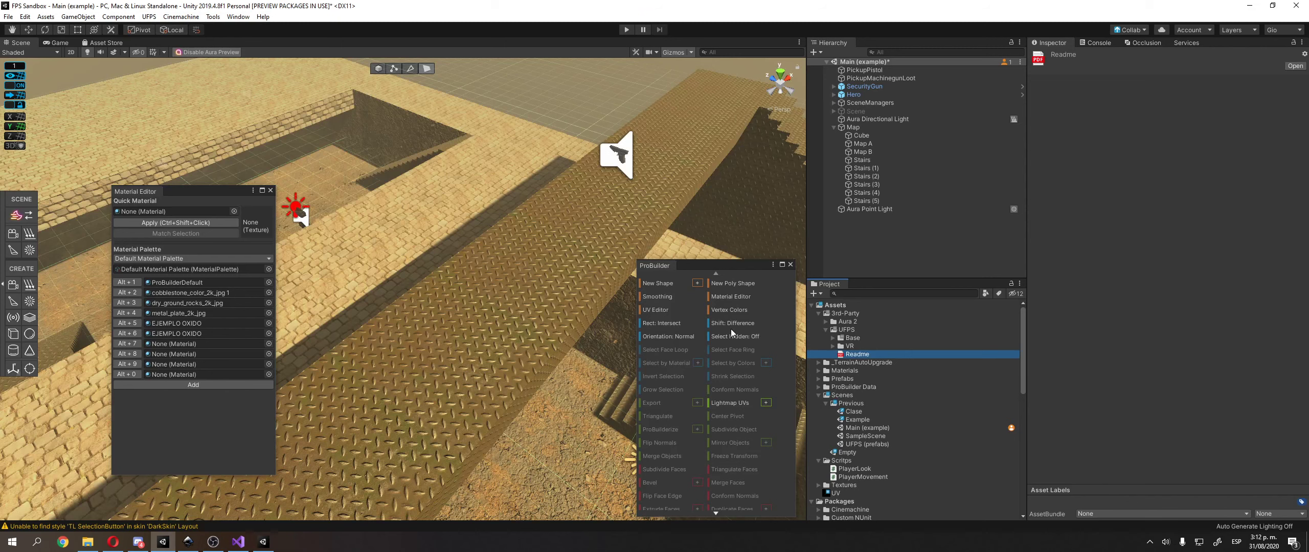